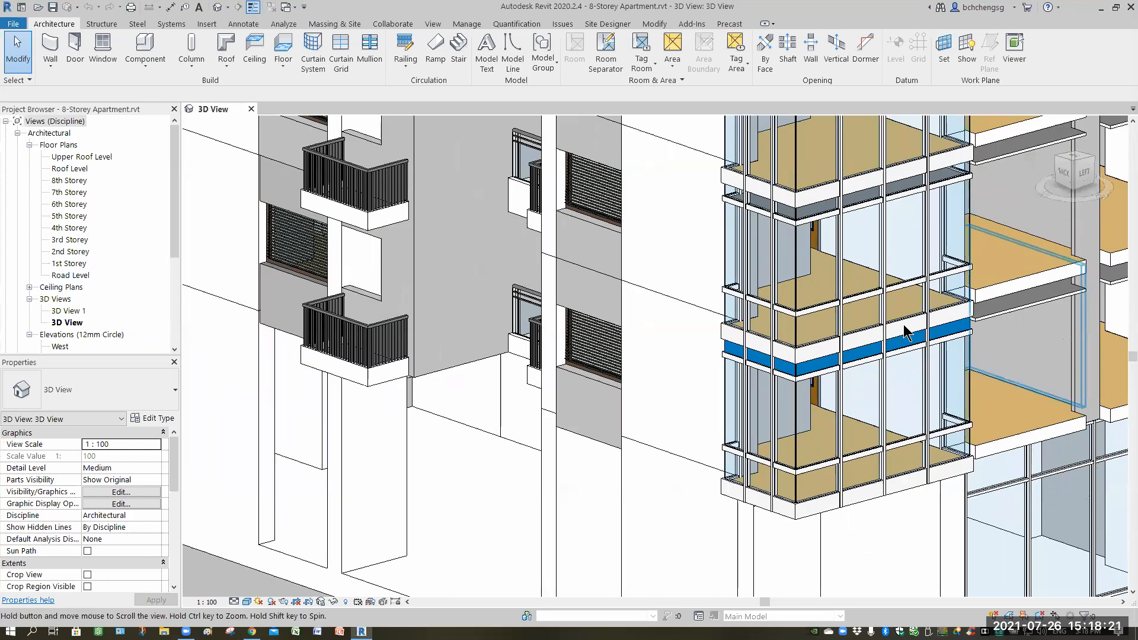
Orbit and zoom the 3D view to examine the building's balconies and lower storeys.
{"action": "scroll", "coordinate": [916, 331], "scroll_direction": "down", "scroll_amount": 3}
{"action": "middle_click_drag", "start_coordinate": [623, 412], "coordinate": [848, 337], "text": "shift"}
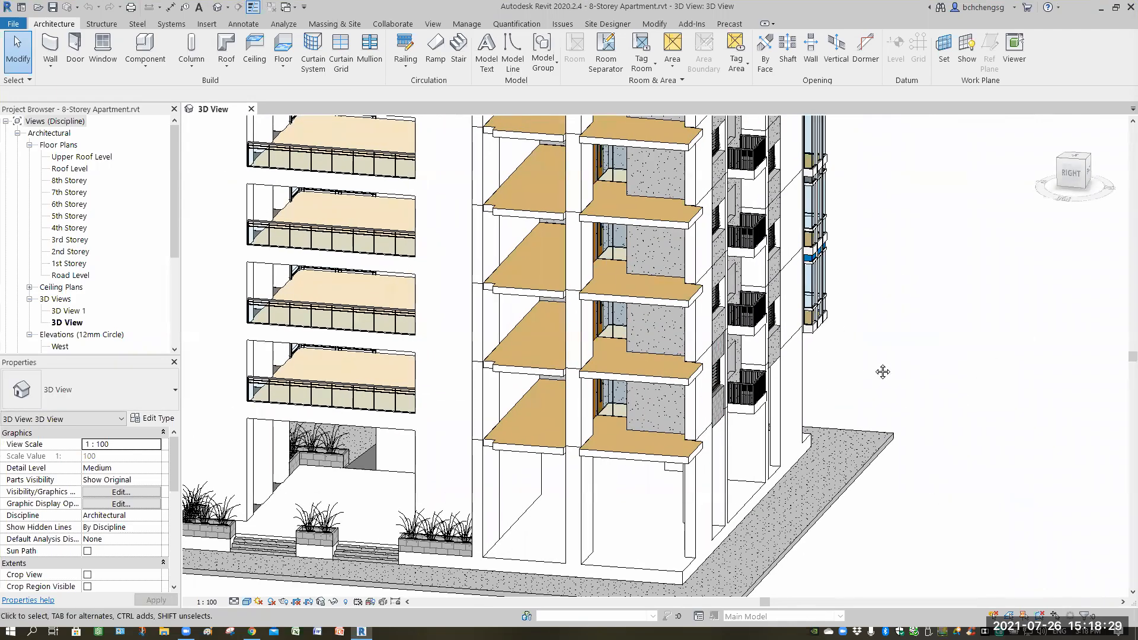
{"action": "scroll", "coordinate": [976, 391], "scroll_direction": "down", "scroll_amount": 3}
{"action": "middle_click_drag", "start_coordinate": [399, 389], "coordinate": [511, 389]}
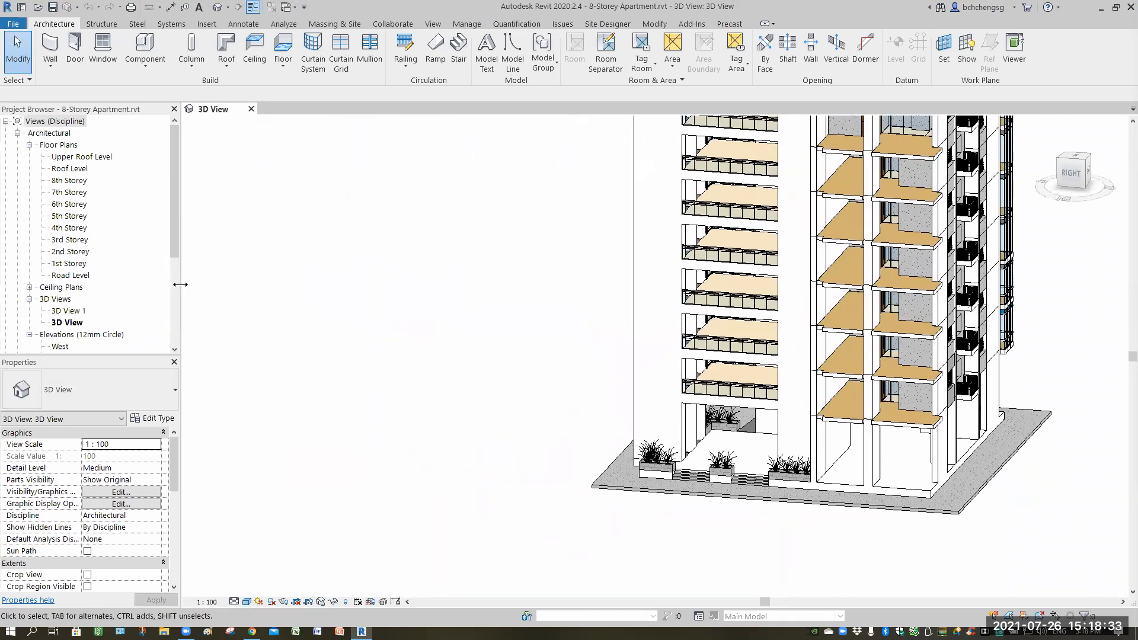
Open the 2nd Storey floor plan and zoom into the typical apartment unit.
{"action": "double_click", "coordinate": [66, 251]}
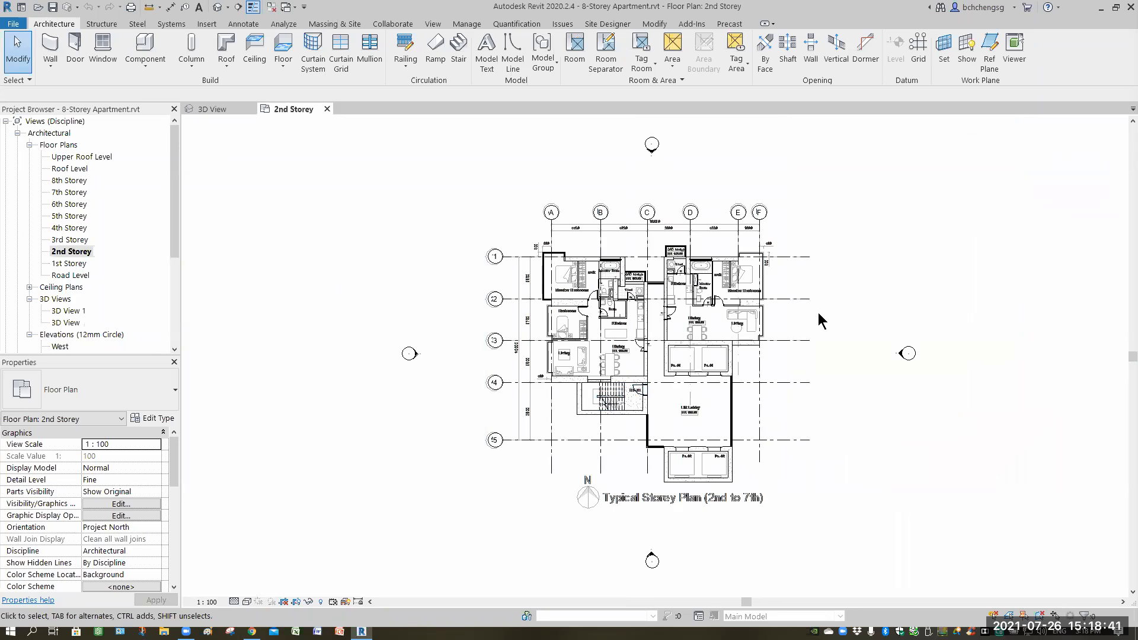
{"action": "scroll", "coordinate": [795, 302], "scroll_direction": "up", "scroll_amount": 5}
{"action": "middle_click_drag", "start_coordinate": [787, 328], "coordinate": [829, 343]}
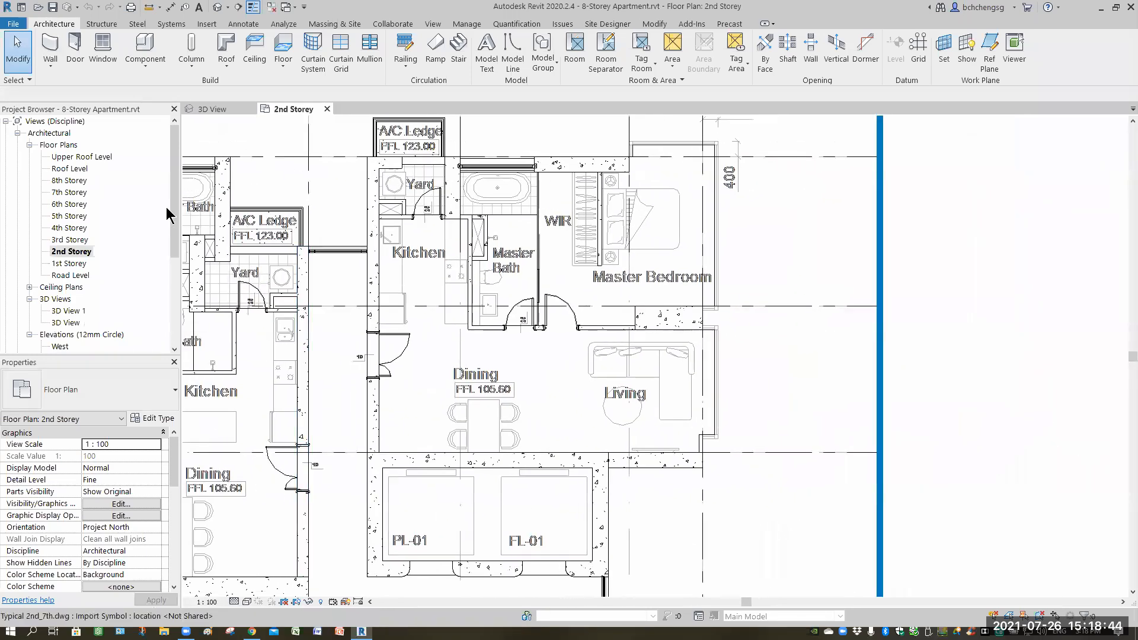
Expand the Ceiling Plans list in the project browser.
{"action": "left_click", "coordinate": [23, 289]}
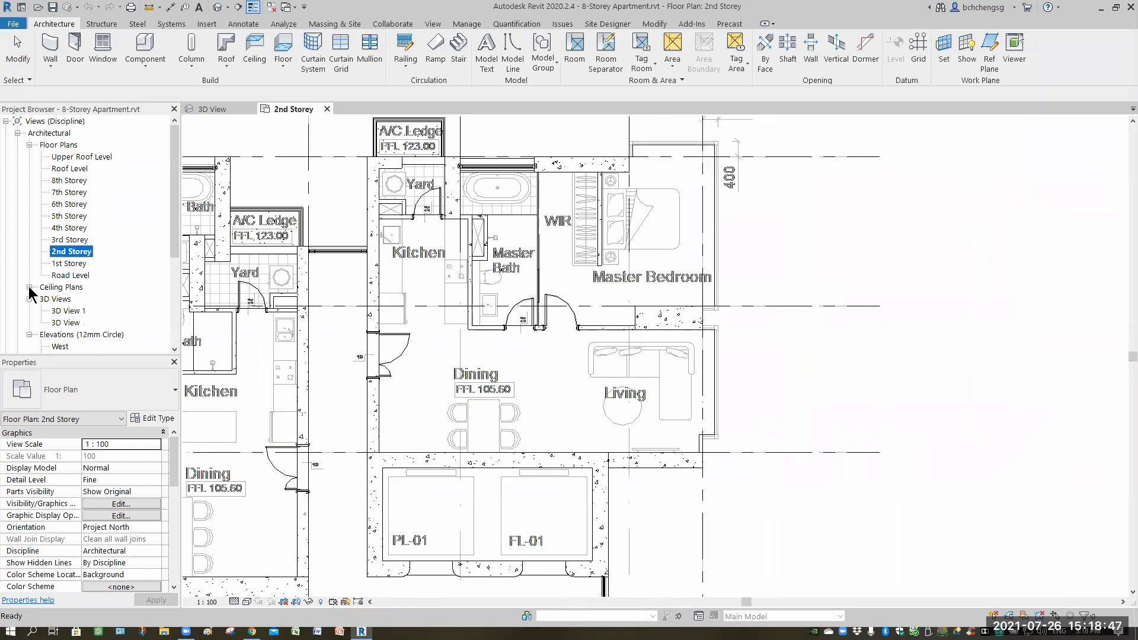
{"action": "left_click", "coordinate": [28, 287]}
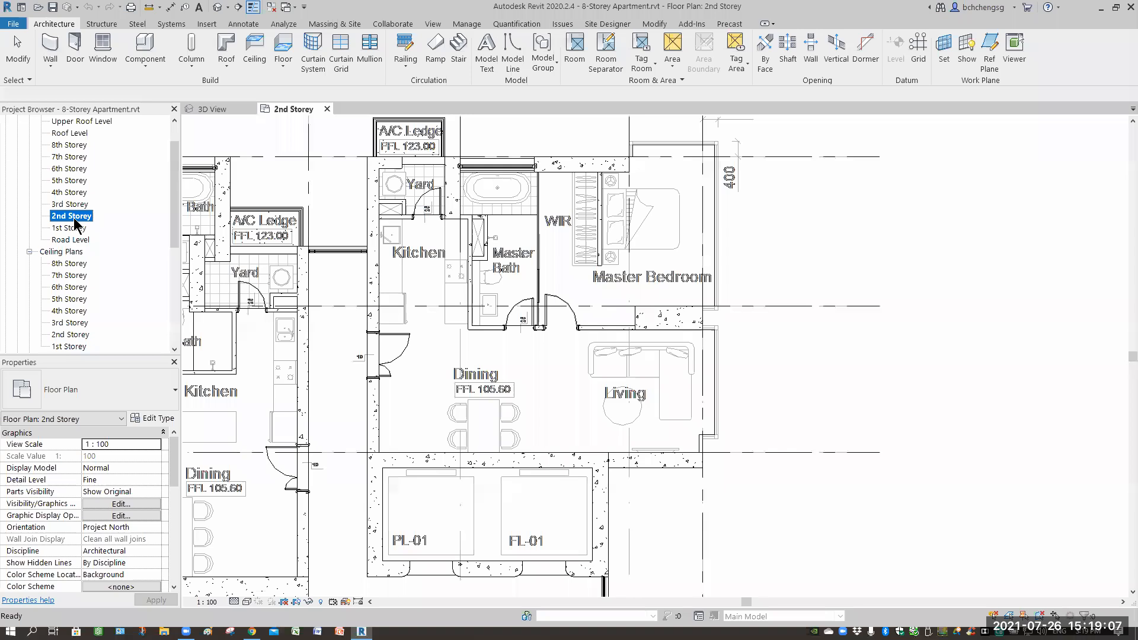
{"action": "key", "text": "w"}
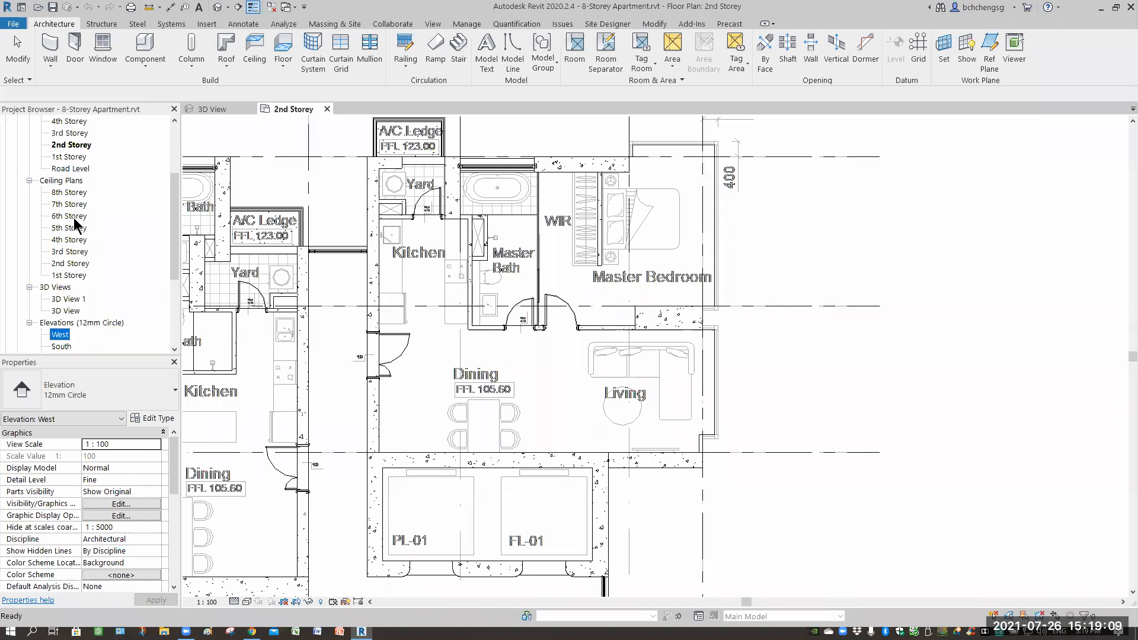
{"action": "left_click", "coordinate": [824, 368]}
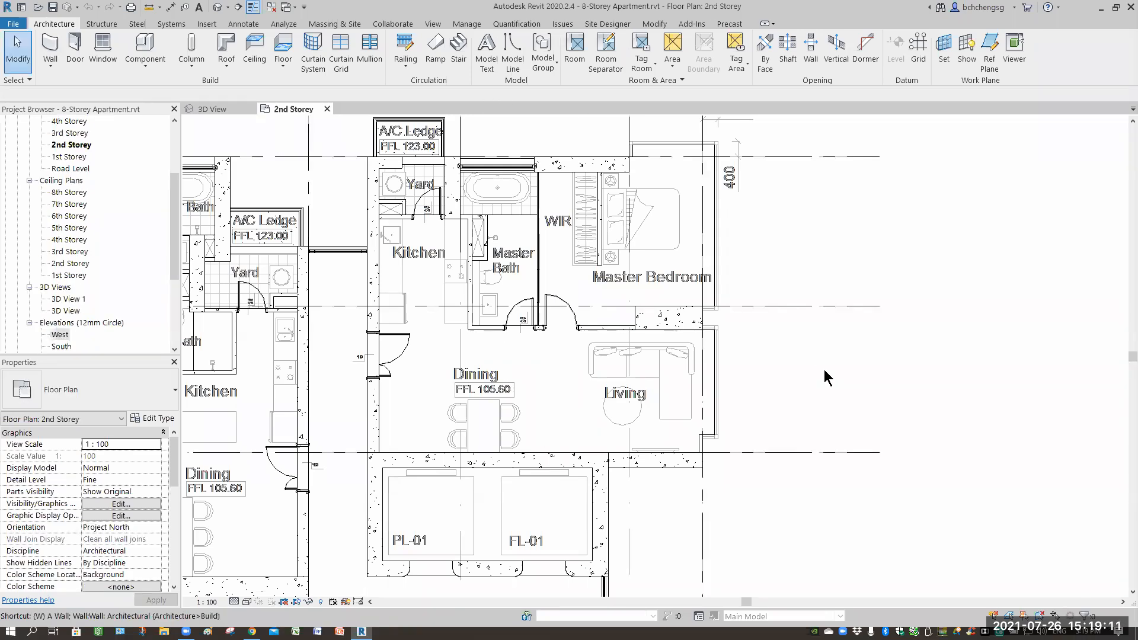
Tile the 2nd Storey plan and the 3D view side by side and zoom the 3D view to the lower floors.
{"action": "key", "text": "w"}
{"action": "key", "text": "t"}
{"action": "left_click", "coordinate": [958, 398]}
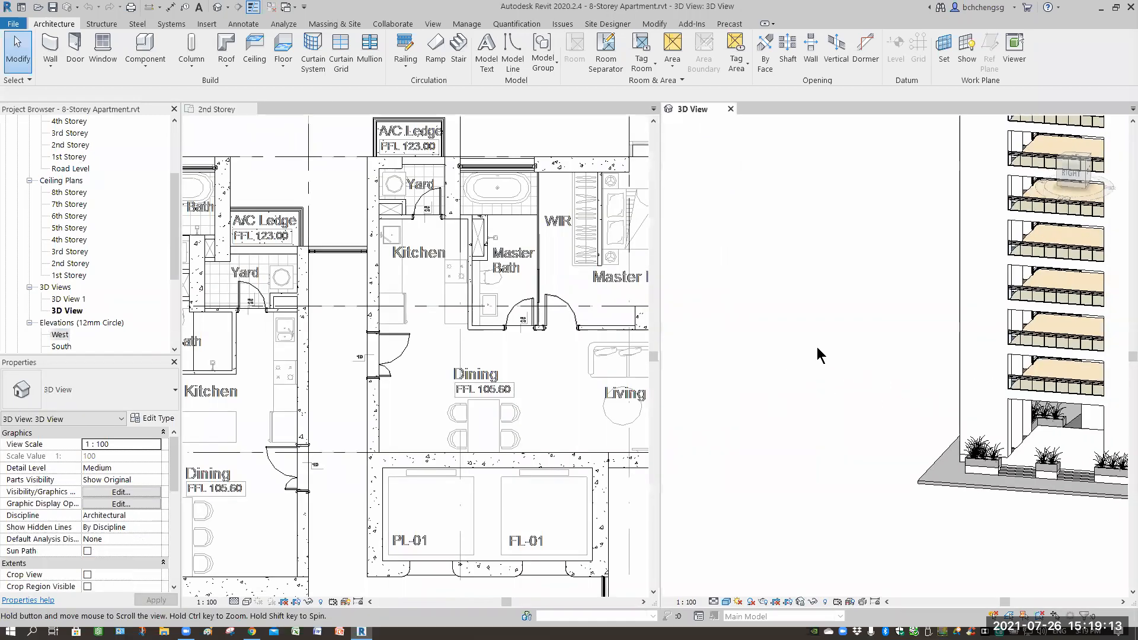
{"action": "middle_click_drag", "start_coordinate": [969, 403], "coordinate": [956, 379], "text": "shift"}
{"action": "scroll", "coordinate": [980, 386], "scroll_direction": "up", "scroll_amount": 3}
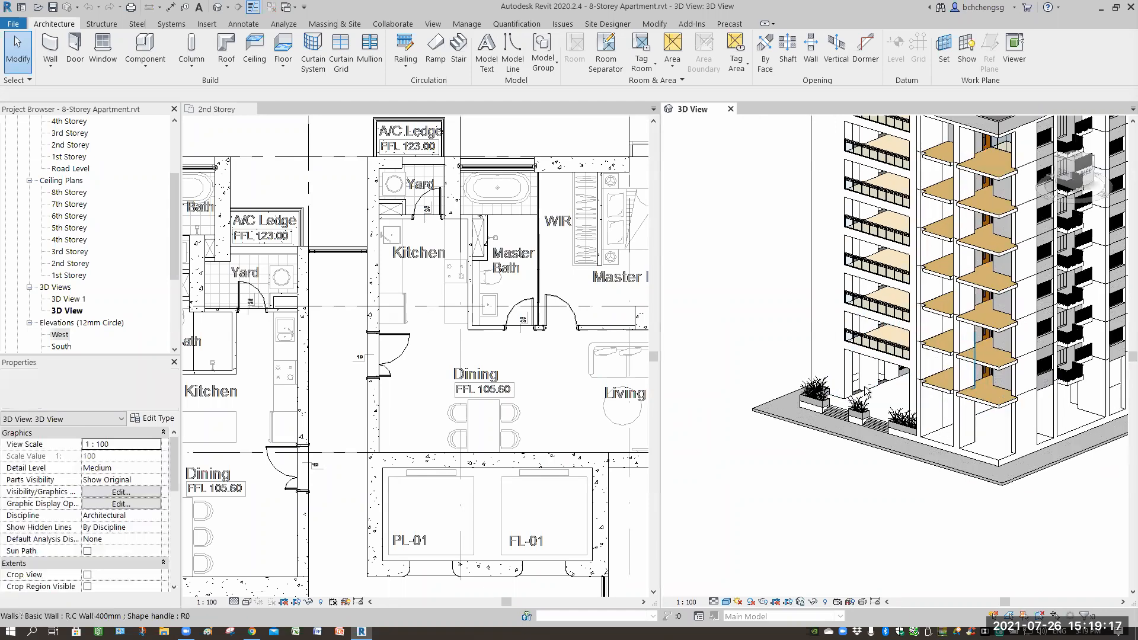
{"action": "scroll", "coordinate": [1061, 423], "scroll_direction": "up", "scroll_amount": 4}
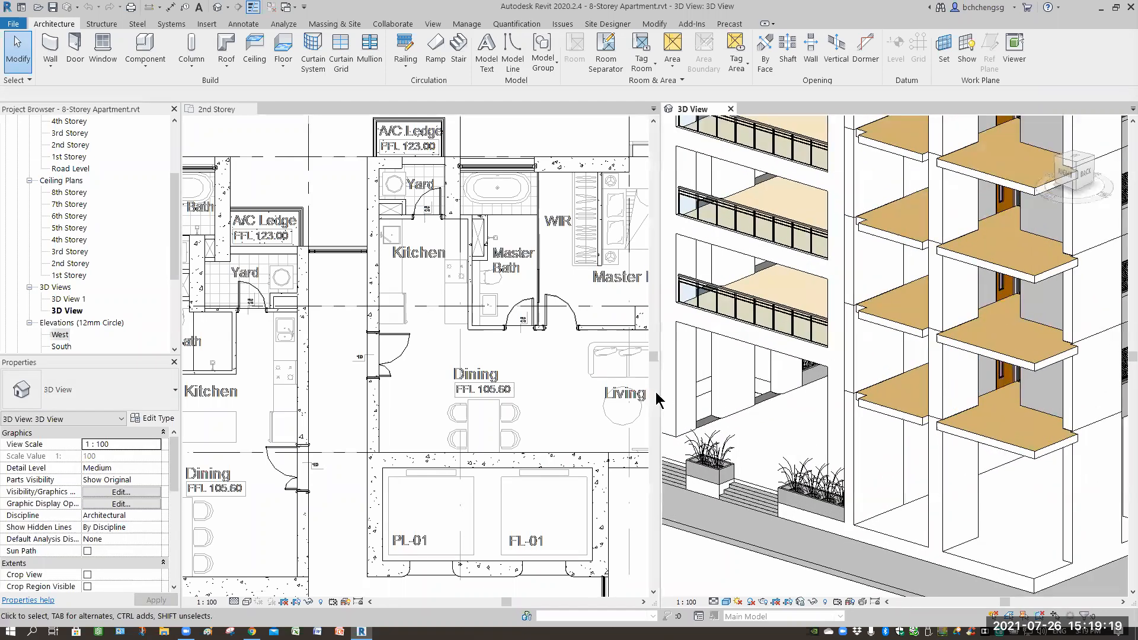
Examine the lower storeys' slabs and walls in the 3D view alongside the plan.
{"action": "middle_click_drag", "start_coordinate": [461, 381], "coordinate": [436, 353], "text": "shift"}
{"action": "scroll", "coordinate": [435, 353], "scroll_direction": "down", "scroll_amount": 2}
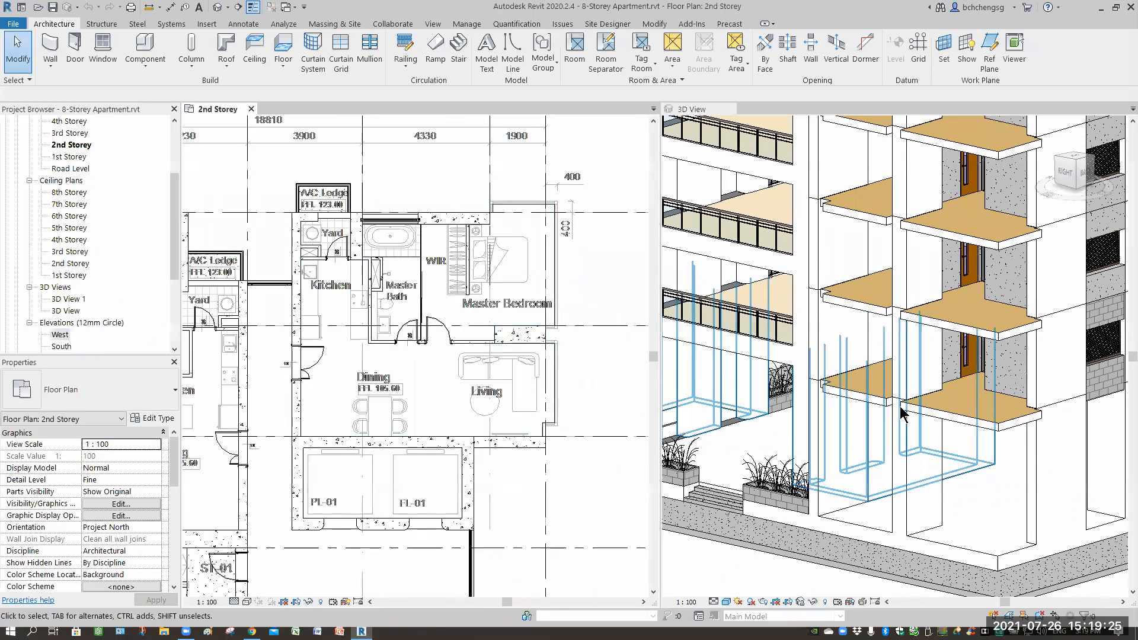
{"action": "left_click", "coordinate": [715, 572]}
{"action": "middle_click_drag", "start_coordinate": [775, 565], "coordinate": [930, 544], "text": "shift"}
{"action": "middle_click_drag", "start_coordinate": [991, 525], "coordinate": [849, 321], "text": "shift"}
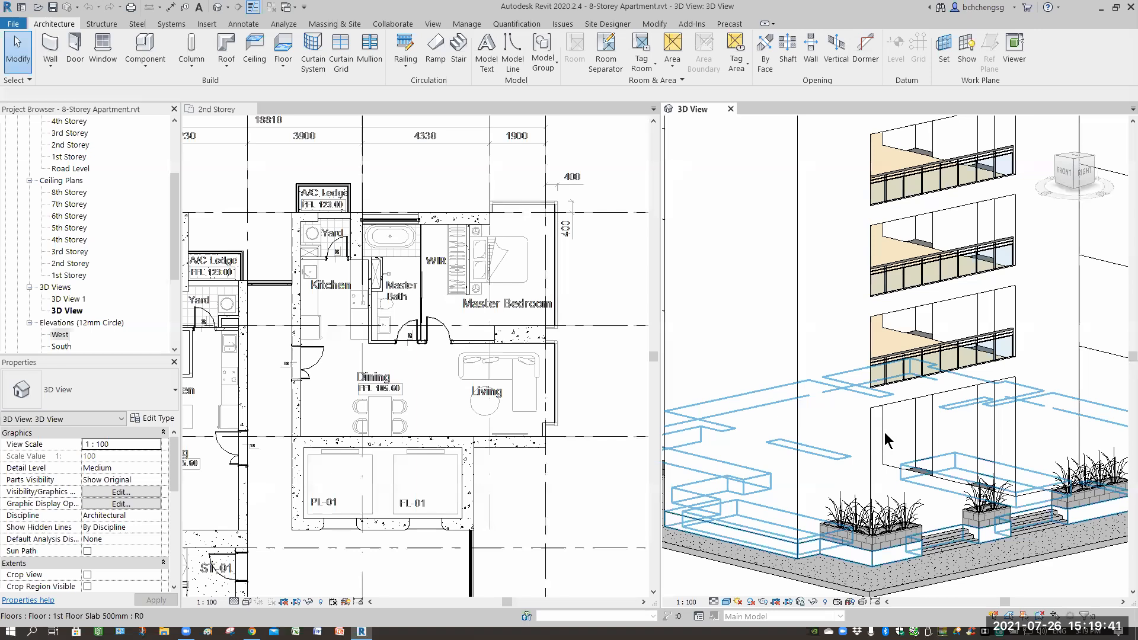
{"action": "scroll", "coordinate": [885, 439], "scroll_direction": "up", "scroll_amount": 5}
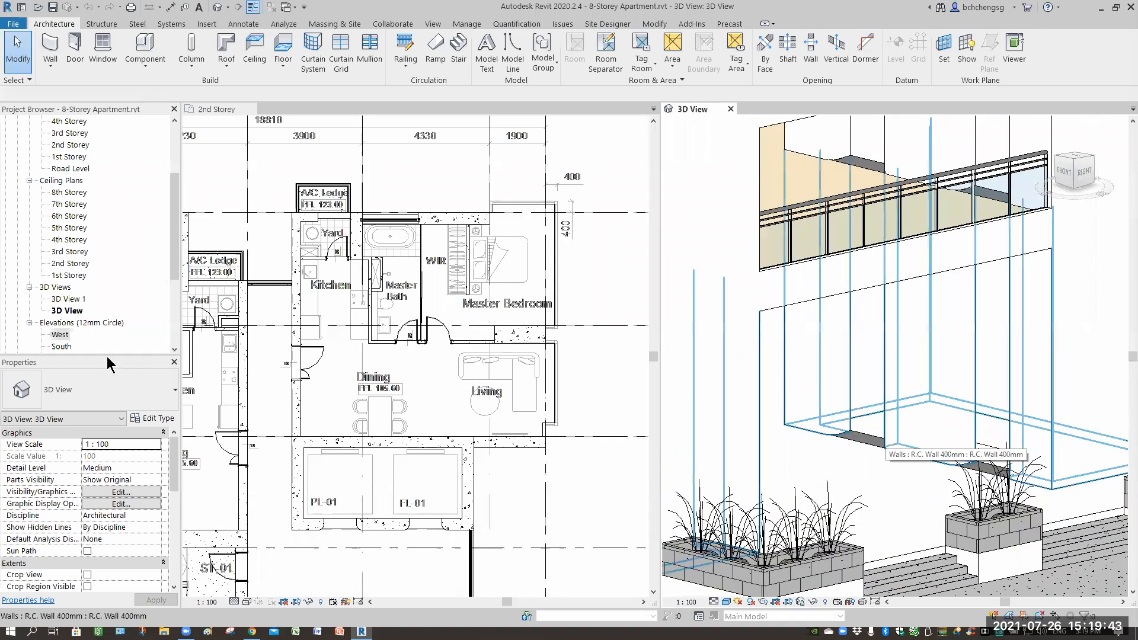
{"action": "left_click_drag", "start_coordinate": [99, 305], "coordinate": [99, 307]}
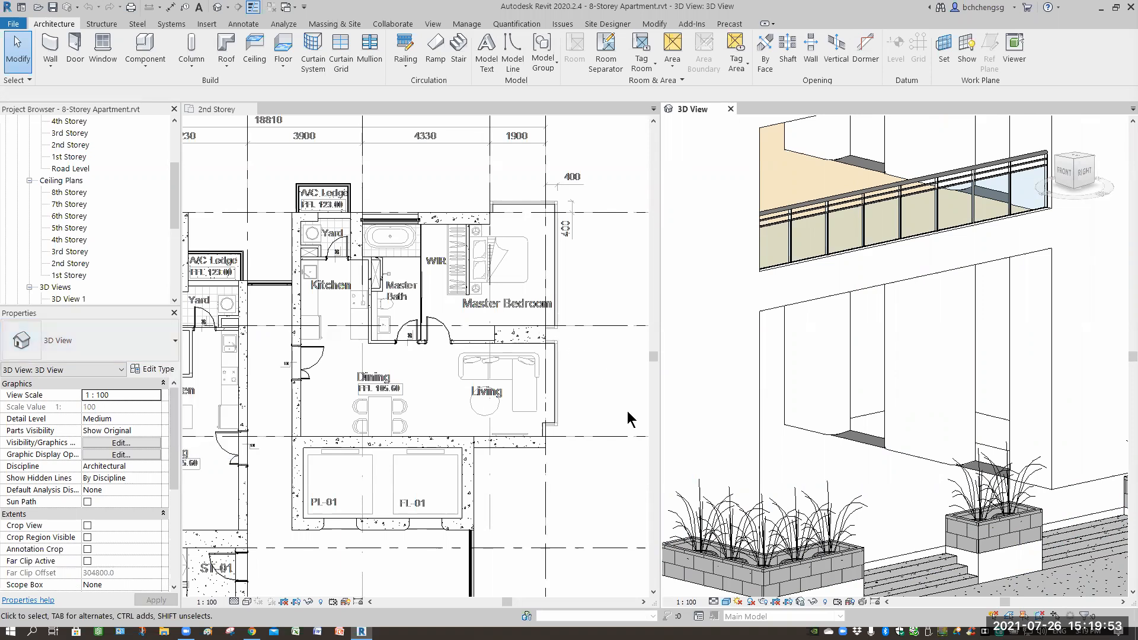
{"action": "scroll", "coordinate": [878, 457], "scroll_direction": "down", "scroll_amount": 2}
{"action": "middle_click_drag", "start_coordinate": [872, 462], "coordinate": [842, 475]}
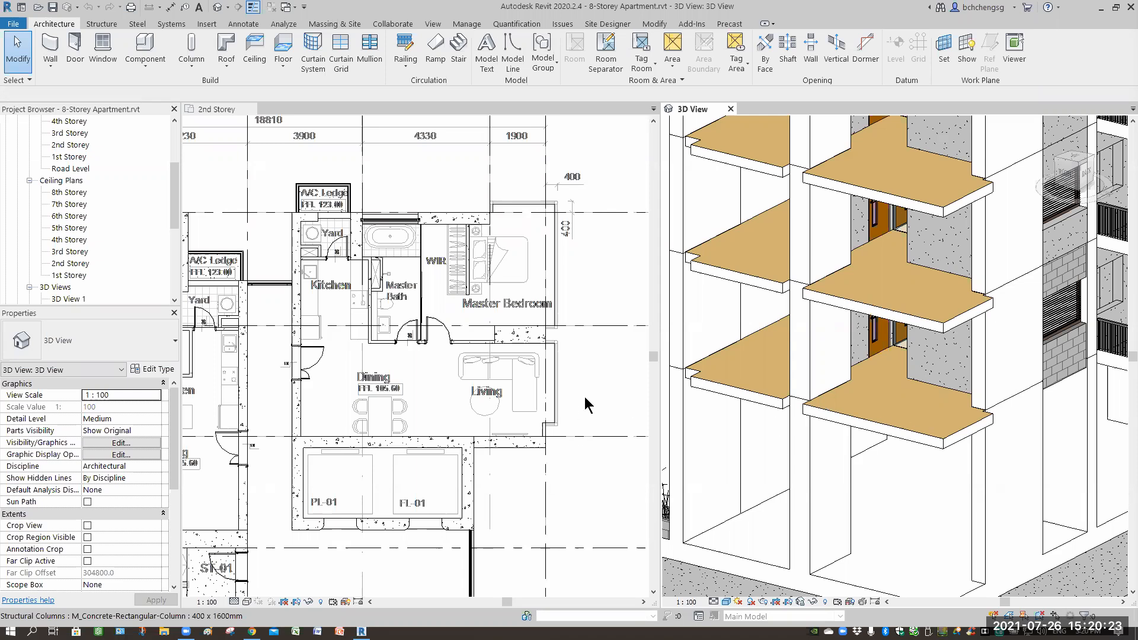
Start sketching a ceiling in the 2nd Storey plan at the master bedroom.
{"action": "left_click", "coordinate": [574, 375]}
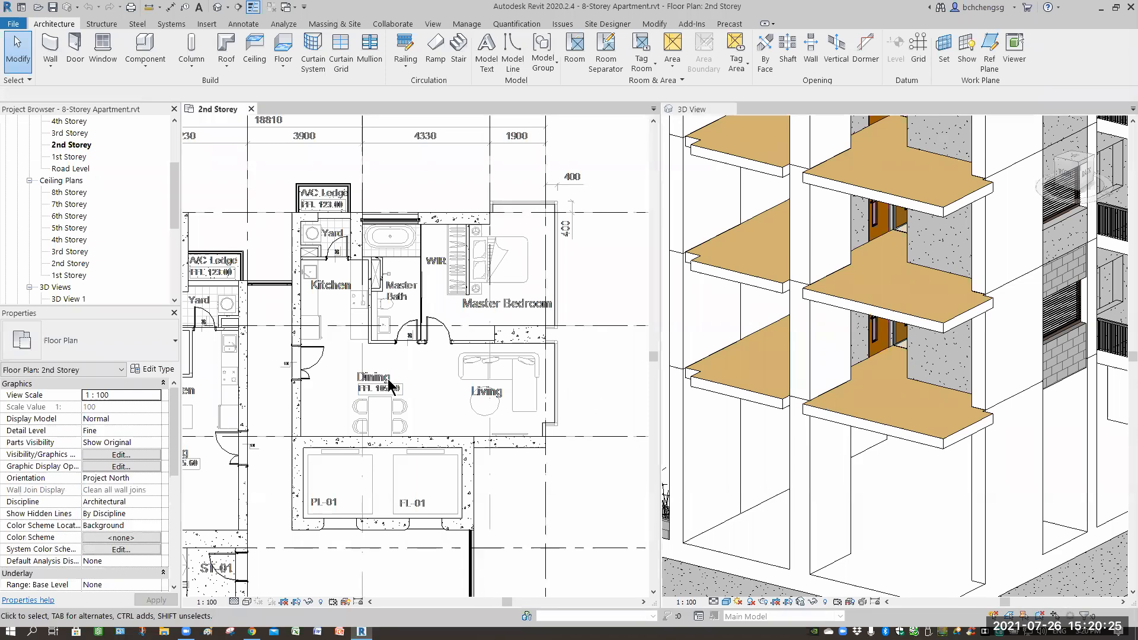
{"action": "scroll", "coordinate": [419, 363], "scroll_direction": "up", "scroll_amount": 2}
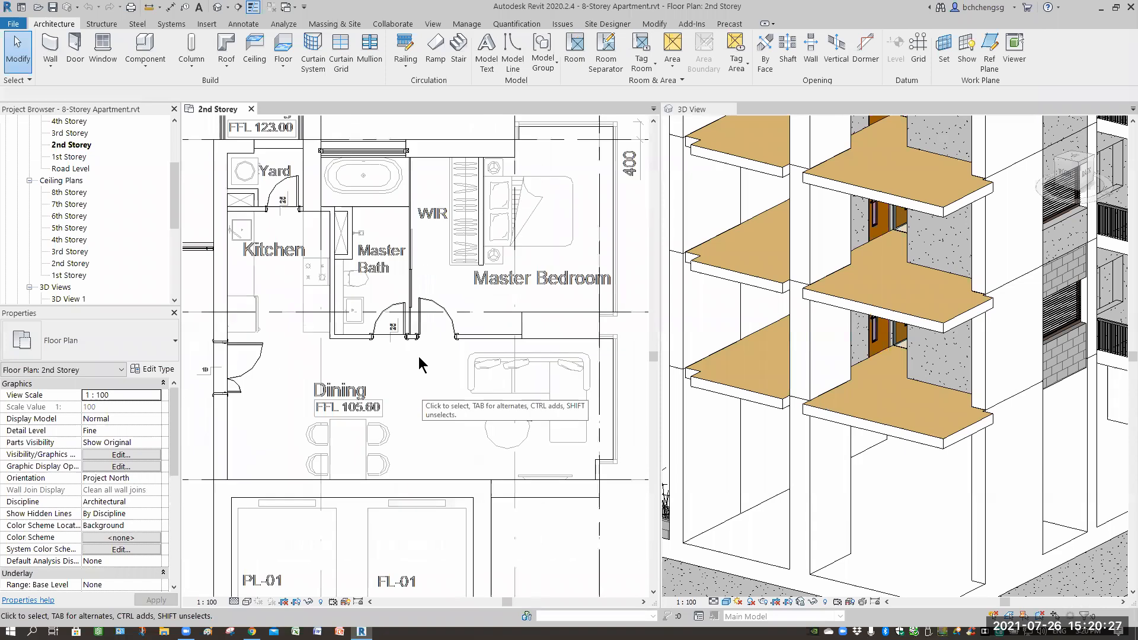
{"action": "scroll", "coordinate": [419, 363], "scroll_direction": "down", "scroll_amount": 1}
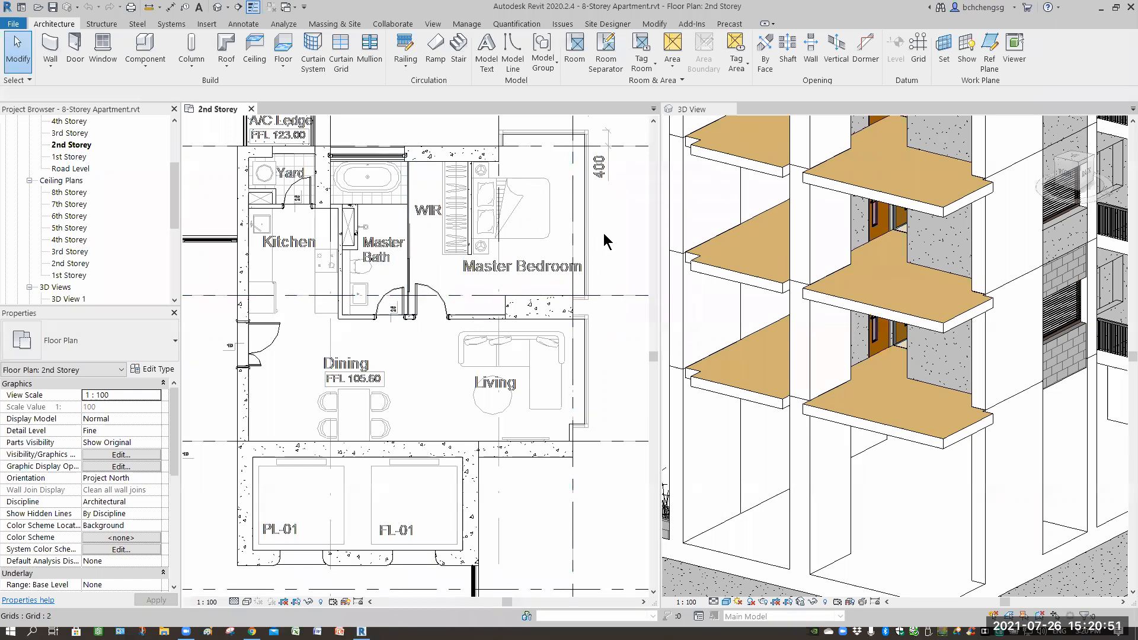
{"action": "scroll", "coordinate": [572, 314], "scroll_direction": "up", "scroll_amount": 1}
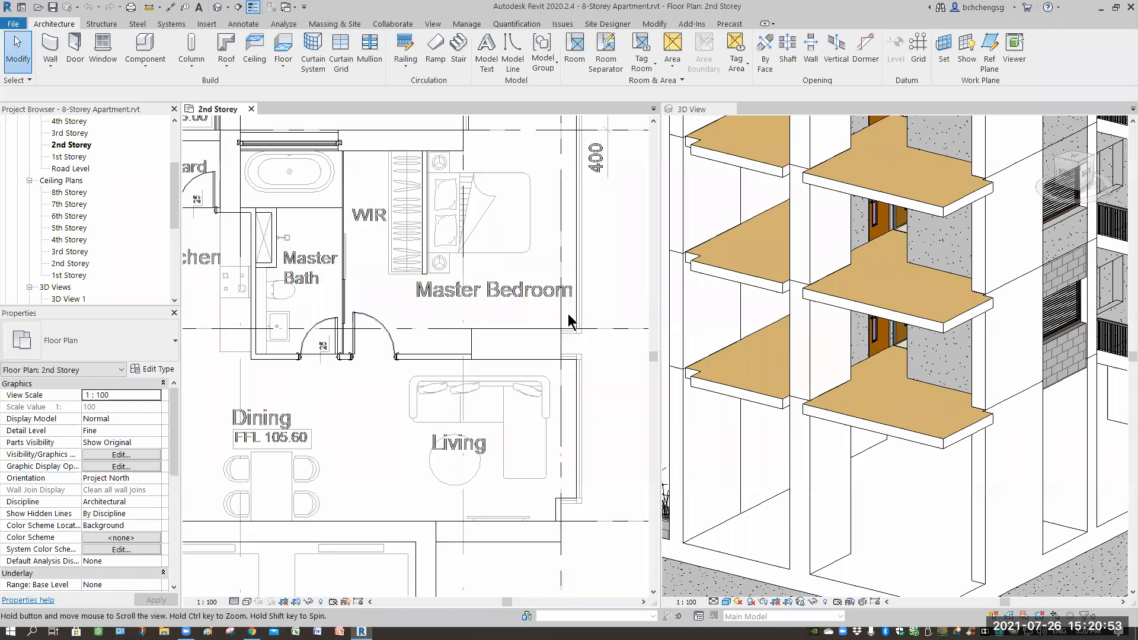
{"action": "scroll", "coordinate": [583, 307], "scroll_direction": "up", "scroll_amount": 2}
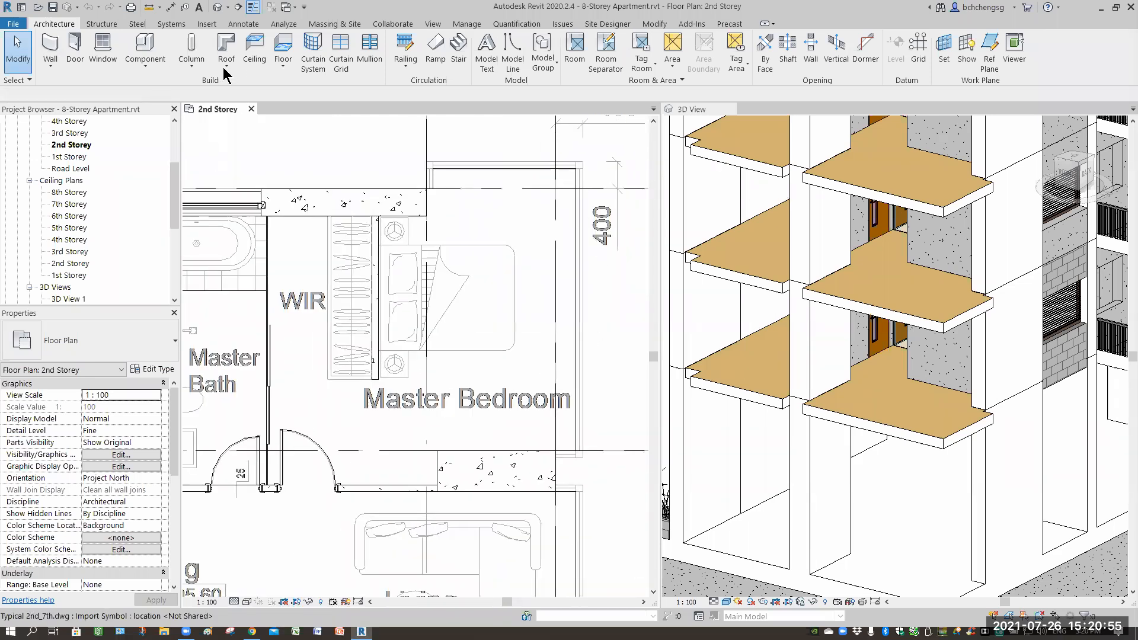
{"action": "left_click", "coordinate": [255, 57]}
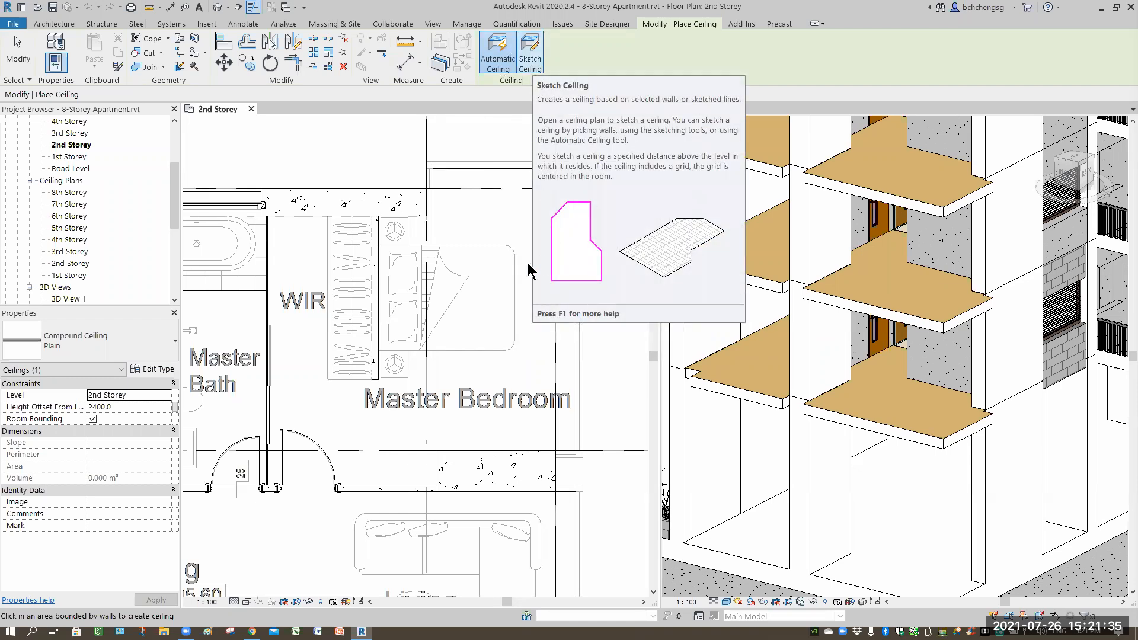
{"action": "left_click", "coordinate": [531, 65]}
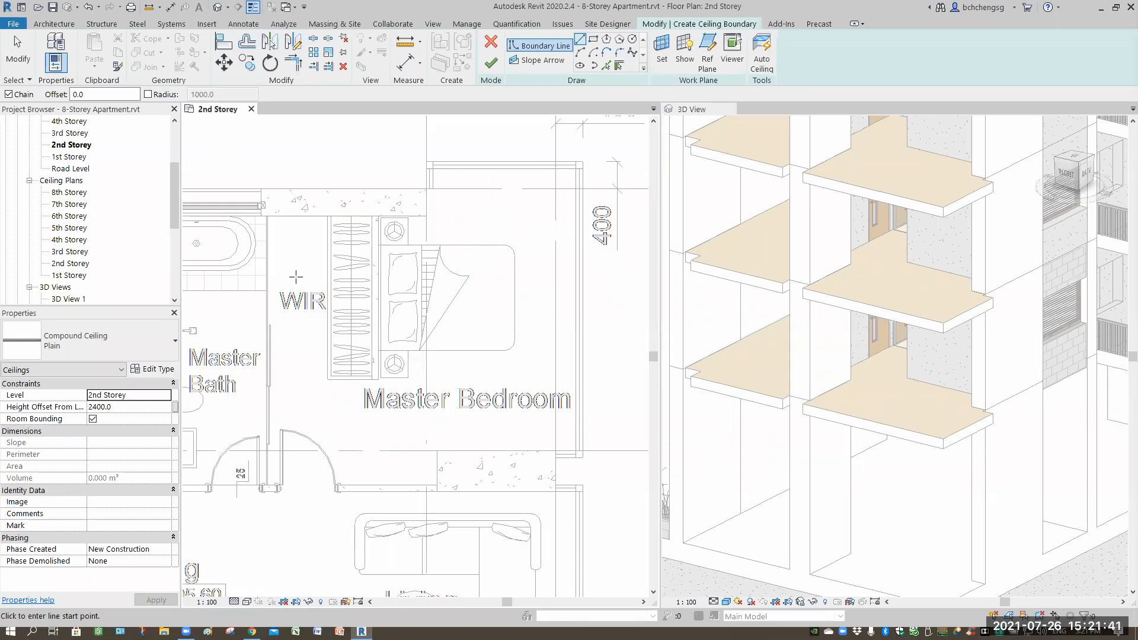
Sketch the first ceiling boundary lines along the master bedroom's upper wall and corner.
{"action": "scroll", "coordinate": [296, 276], "scroll_direction": "up", "scroll_amount": 2}
{"action": "scroll", "coordinate": [337, 175], "scroll_direction": "up", "scroll_amount": 2}
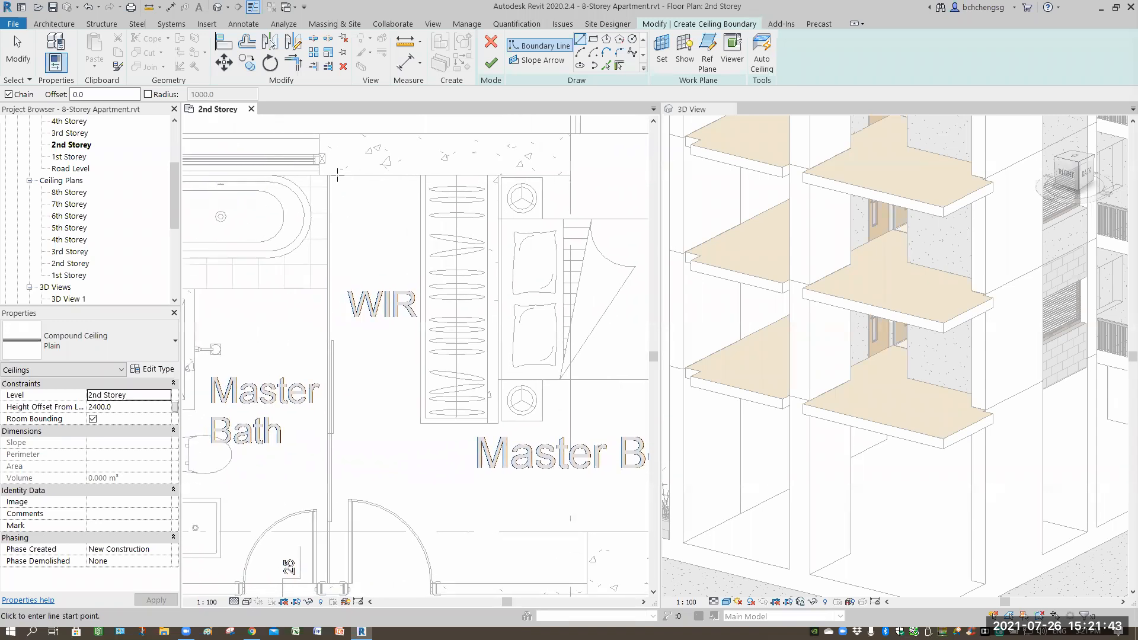
{"action": "scroll", "coordinate": [337, 174], "scroll_direction": "up", "scroll_amount": 3}
{"action": "left_click", "coordinate": [319, 159]}
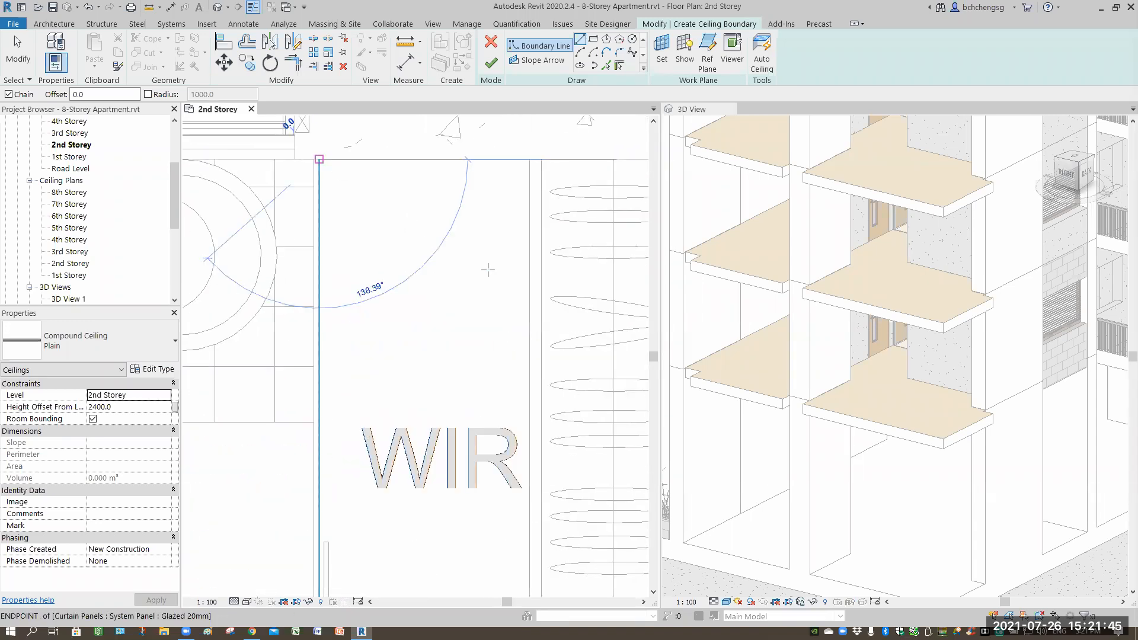
{"action": "scroll", "coordinate": [433, 221], "scroll_direction": "down", "scroll_amount": 4}
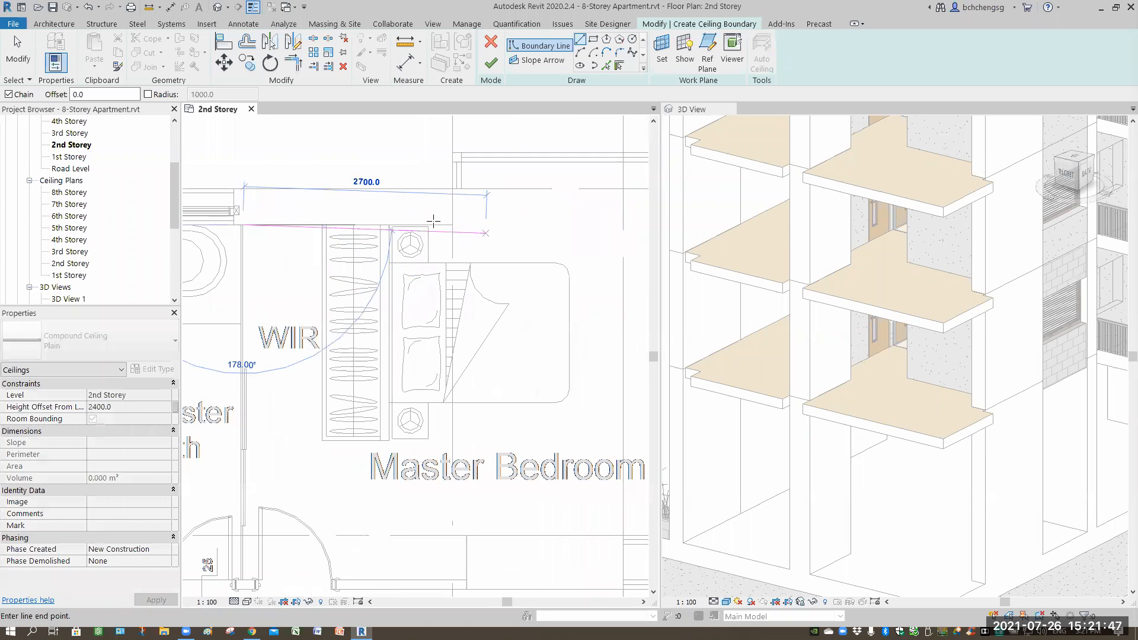
{"action": "scroll", "coordinate": [433, 221], "scroll_direction": "up", "scroll_amount": 2}
{"action": "left_click", "coordinate": [463, 223]}
{"action": "middle_click_drag", "start_coordinate": [416, 206], "coordinate": [381, 212]}
{"action": "middle_click_drag", "start_coordinate": [428, 175], "coordinate": [381, 210]}
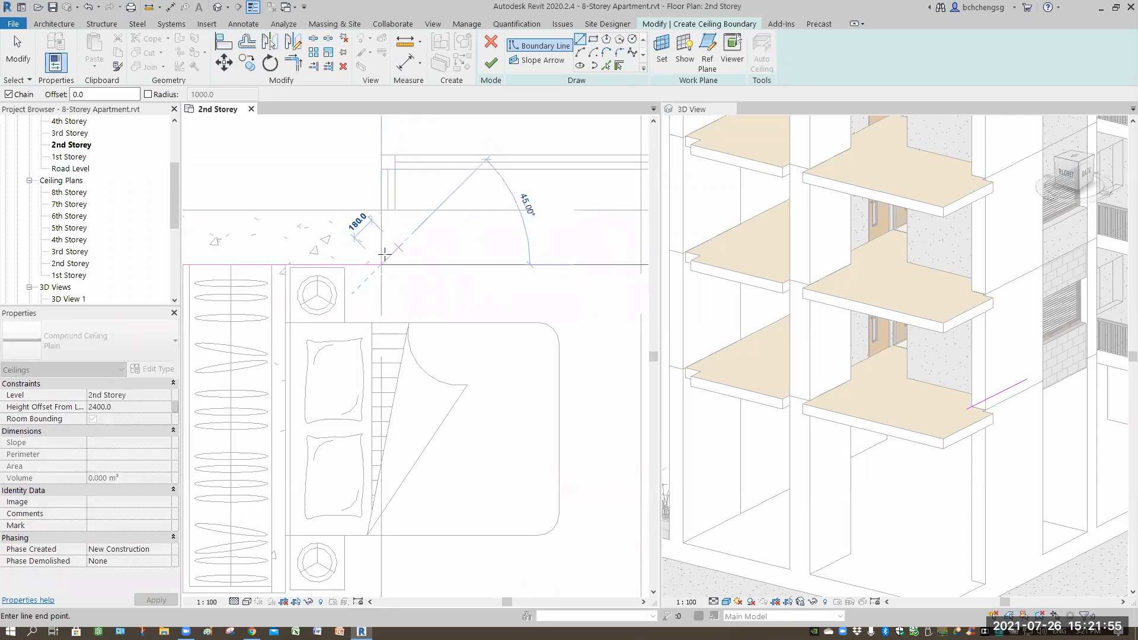
{"action": "scroll", "coordinate": [418, 205], "scroll_direction": "up", "scroll_amount": 3}
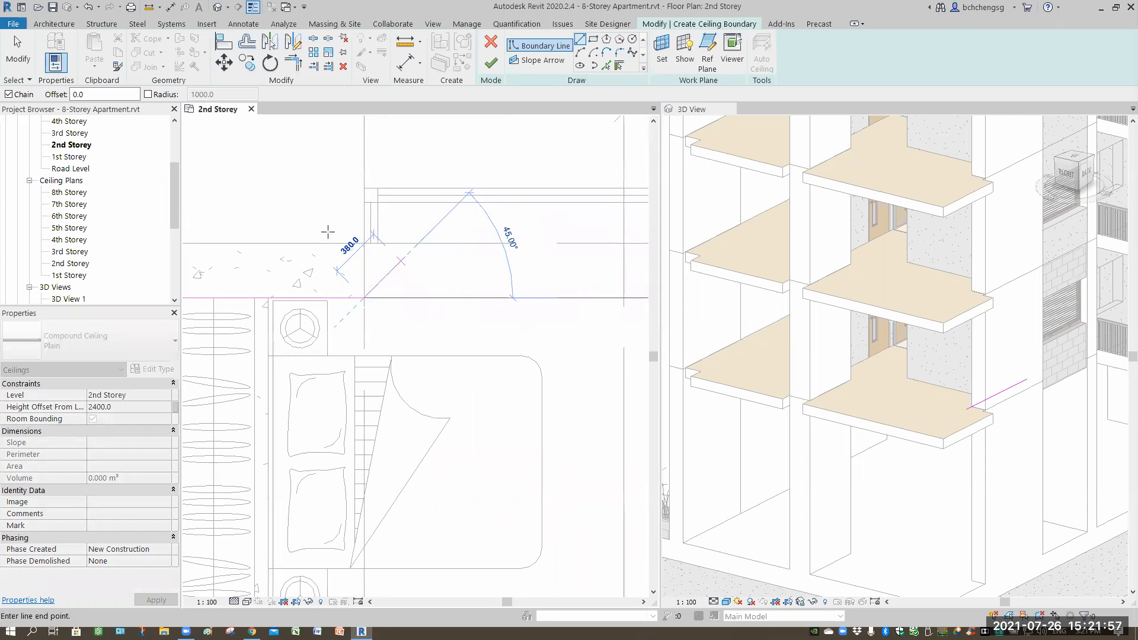
{"action": "left_click", "coordinate": [322, 223]}
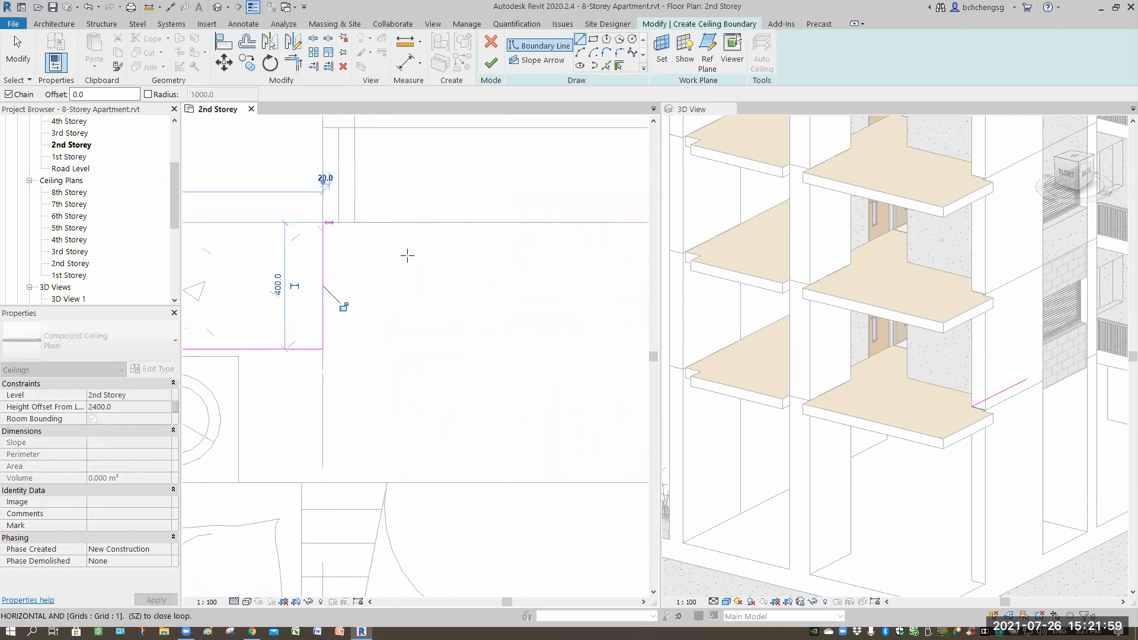
{"action": "left_click", "coordinate": [354, 222]}
Continue the boundary along the top edge to the right wall and down the bedroom's right side.
{"action": "scroll", "coordinate": [442, 280], "scroll_direction": "down", "scroll_amount": 1}
{"action": "middle_click_drag", "start_coordinate": [450, 285], "coordinate": [351, 351]}
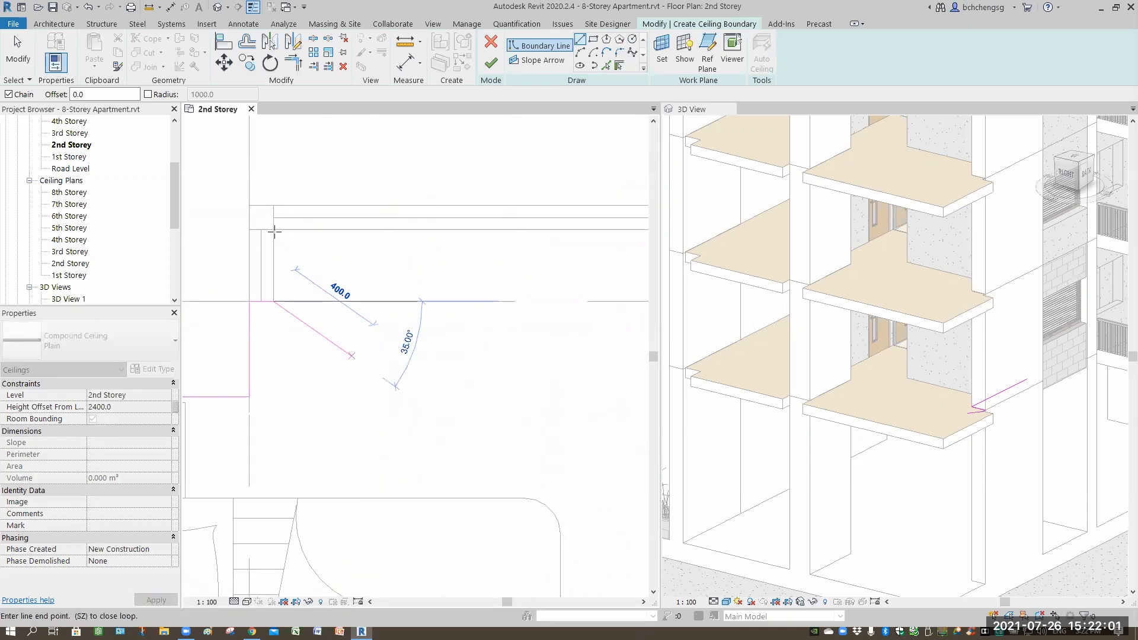
{"action": "scroll", "coordinate": [417, 322], "scroll_direction": "up", "scroll_amount": 2}
{"action": "middle_click_drag", "start_coordinate": [417, 322], "coordinate": [350, 266]}
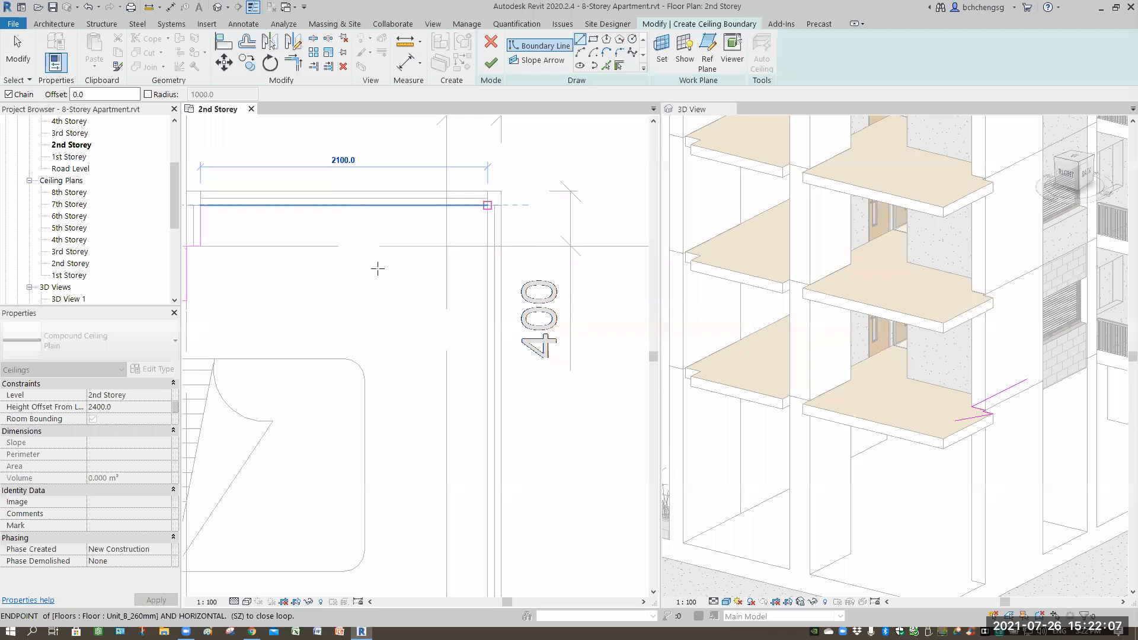
{"action": "left_click", "coordinate": [487, 205]}
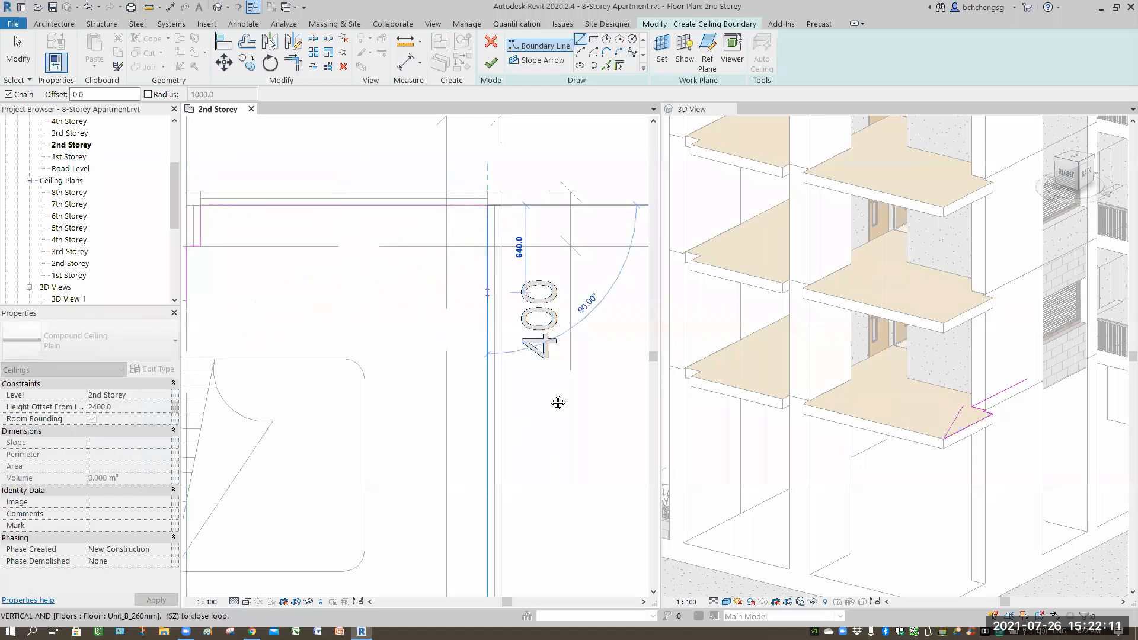
{"action": "scroll", "coordinate": [540, 395], "scroll_direction": "down", "scroll_amount": 1}
{"action": "middle_click_drag", "start_coordinate": [529, 443], "coordinate": [572, 309]}
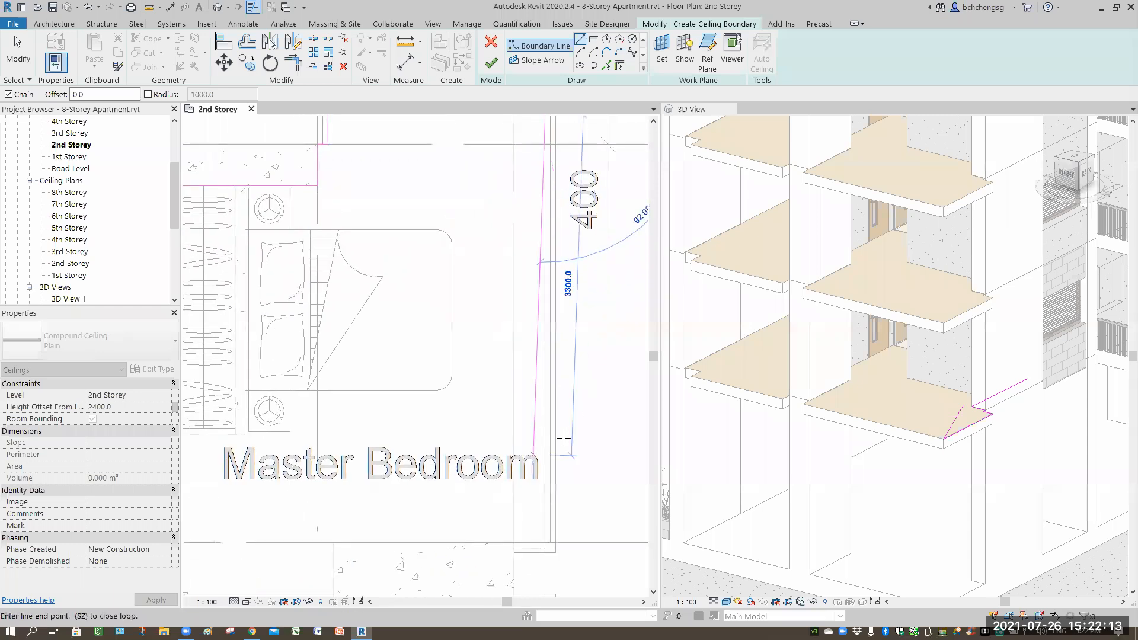
{"action": "middle_click_drag", "start_coordinate": [556, 542], "coordinate": [581, 439]}
Continue the ceiling boundary along the master bedroom's lower wall to the door opening.
{"action": "scroll", "coordinate": [581, 438], "scroll_direction": "up", "scroll_amount": 2}
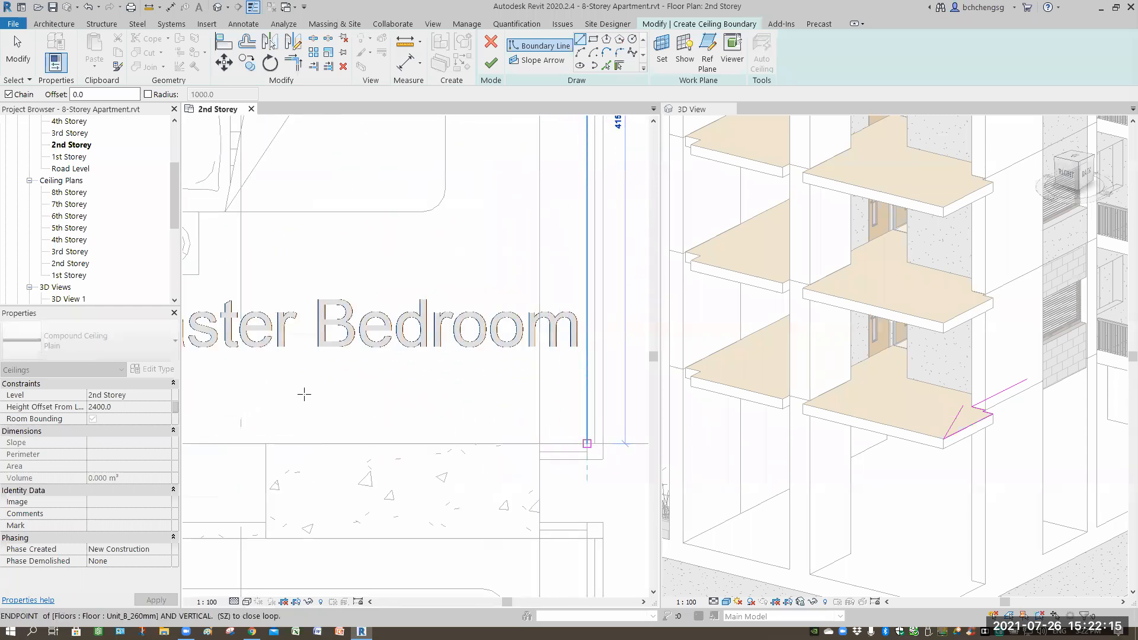
{"action": "scroll", "coordinate": [401, 389], "scroll_direction": "down", "scroll_amount": 2}
{"action": "middle_click_drag", "start_coordinate": [423, 404], "coordinate": [438, 368]}
{"action": "left_click", "coordinate": [419, 404]}
{"action": "left_click", "coordinate": [419, 464]}
{"action": "middle_click_drag", "start_coordinate": [247, 449], "coordinate": [409, 431]}
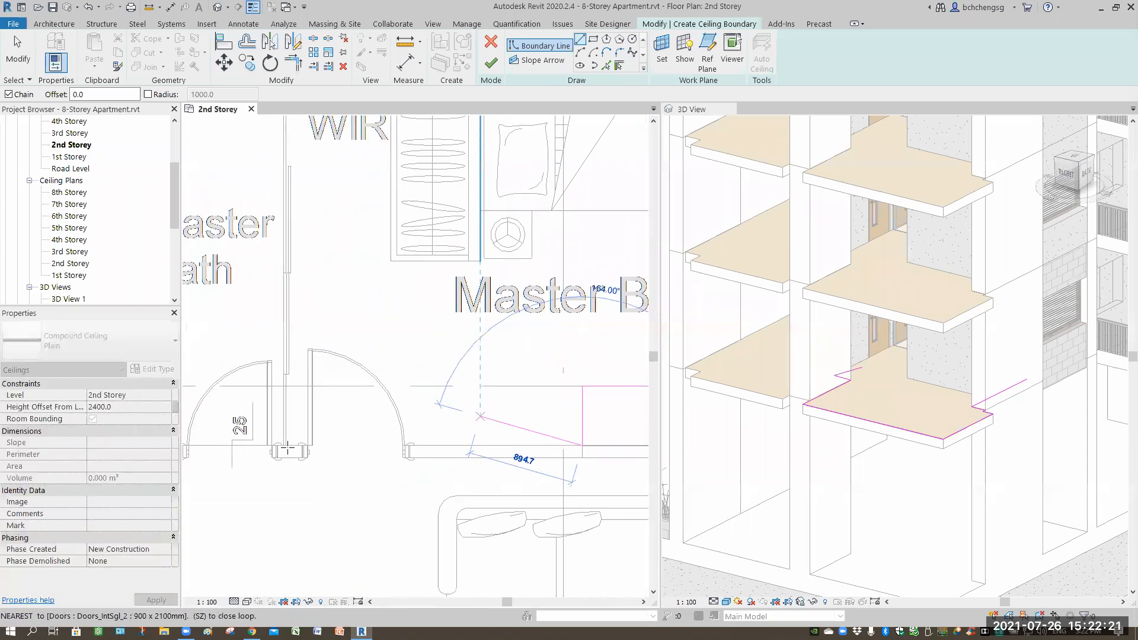
{"action": "scroll", "coordinate": [287, 445], "scroll_direction": "up", "scroll_amount": 4}
{"action": "left_click", "coordinate": [285, 444]}
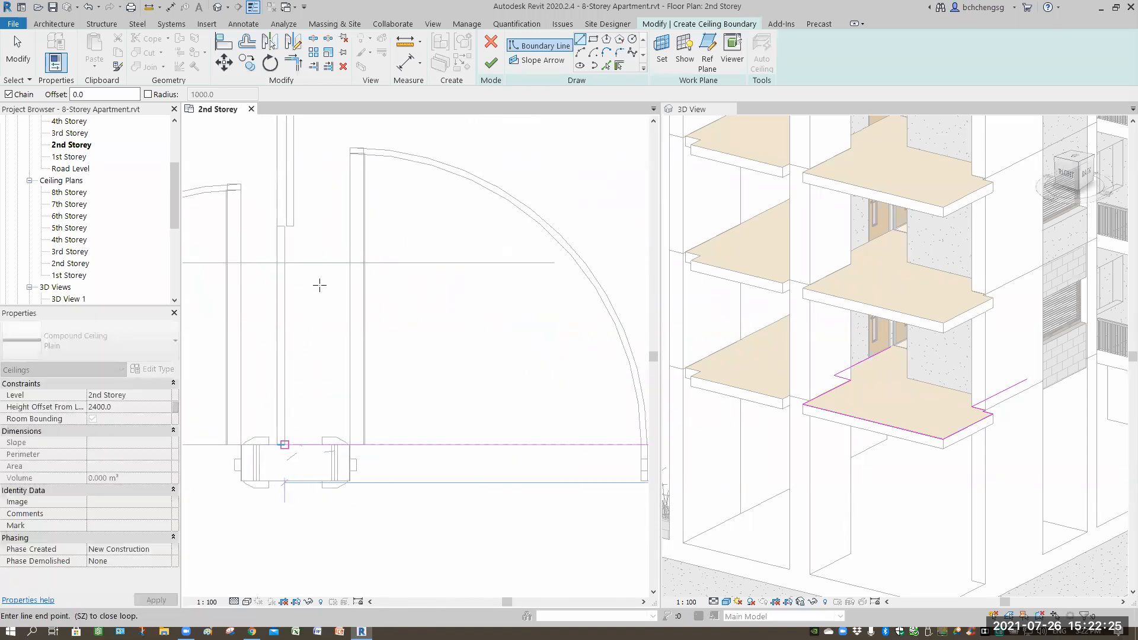
Draw the boundary up the bedroom's left side to close the loop, then finish the ceiling.
{"action": "scroll", "coordinate": [320, 285], "scroll_direction": "down", "scroll_amount": 3}
{"action": "middle_click_drag", "start_coordinate": [390, 205], "coordinate": [362, 413]}
{"action": "scroll", "coordinate": [368, 288], "scroll_direction": "down", "scroll_amount": 2}
{"action": "middle_click_drag", "start_coordinate": [368, 284], "coordinate": [373, 411]}
{"action": "middle_click_drag", "start_coordinate": [370, 286], "coordinate": [371, 355]}
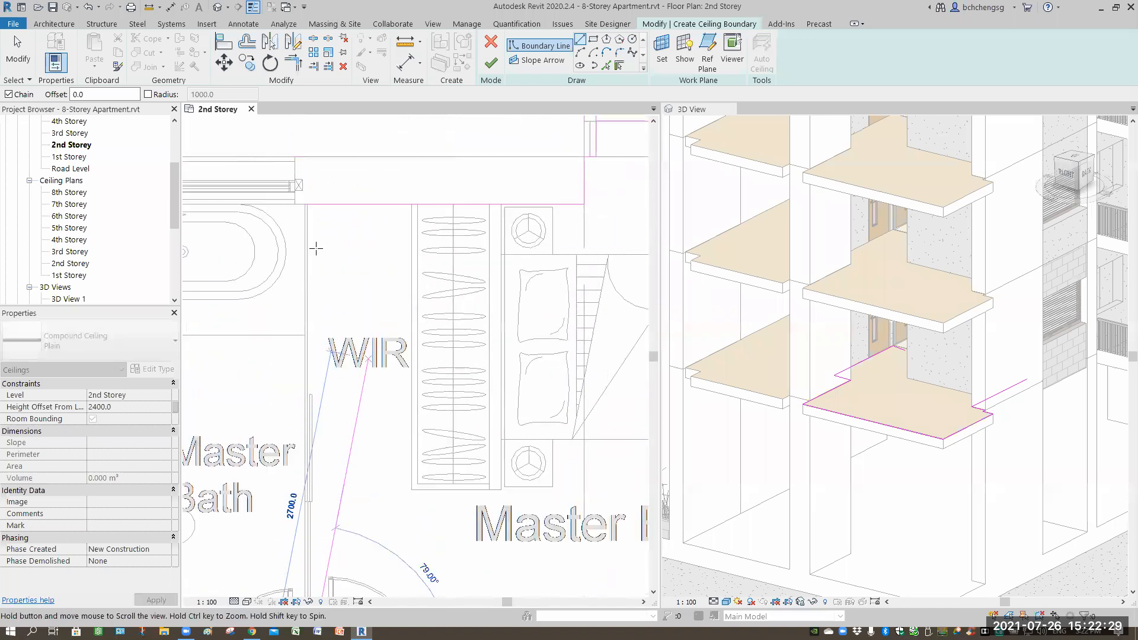
{"action": "middle_click_drag", "start_coordinate": [316, 249], "coordinate": [314, 288]}
{"action": "left_click", "coordinate": [307, 243]}
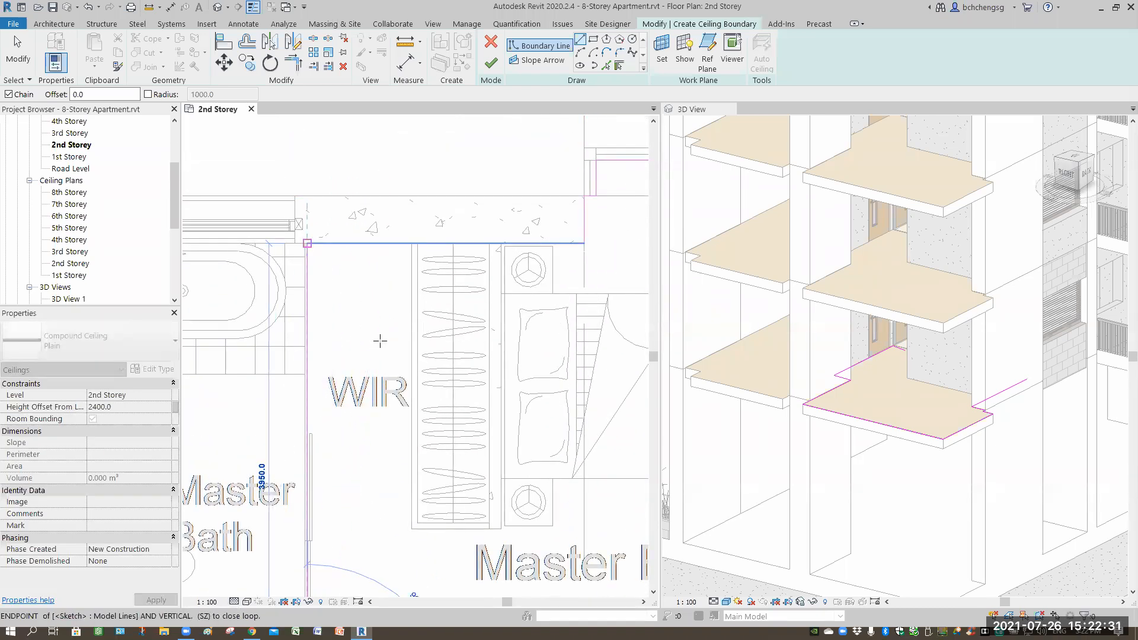
{"action": "middle_click_drag", "start_coordinate": [460, 384], "coordinate": [421, 362]}
{"action": "scroll", "coordinate": [422, 362], "scroll_direction": "down", "scroll_amount": 3}
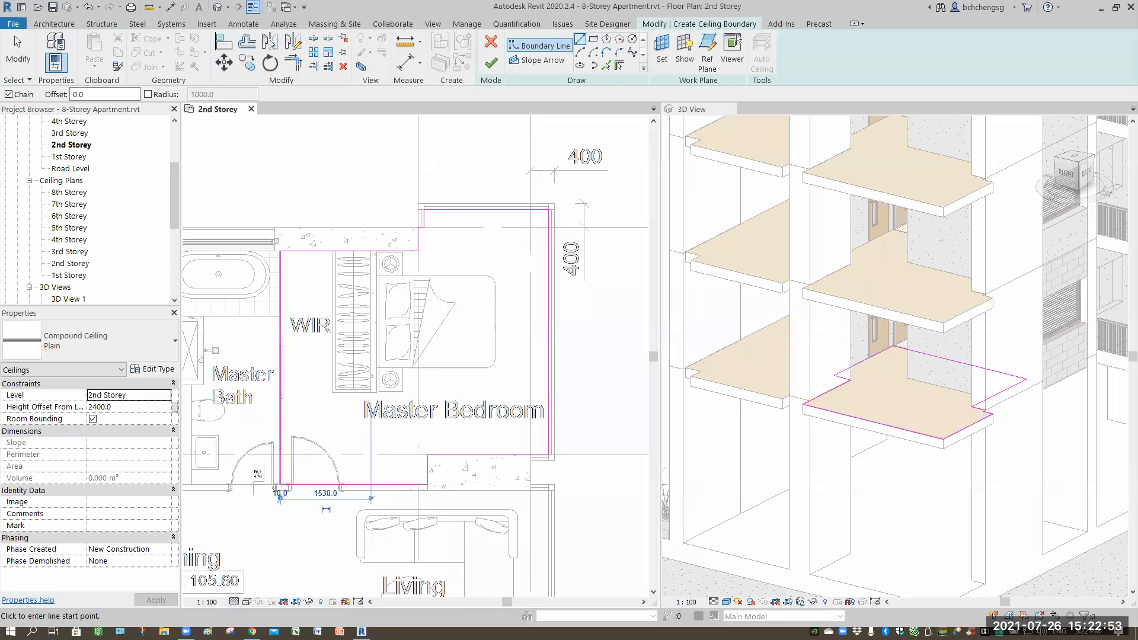
{"action": "left_click", "coordinate": [492, 64]}
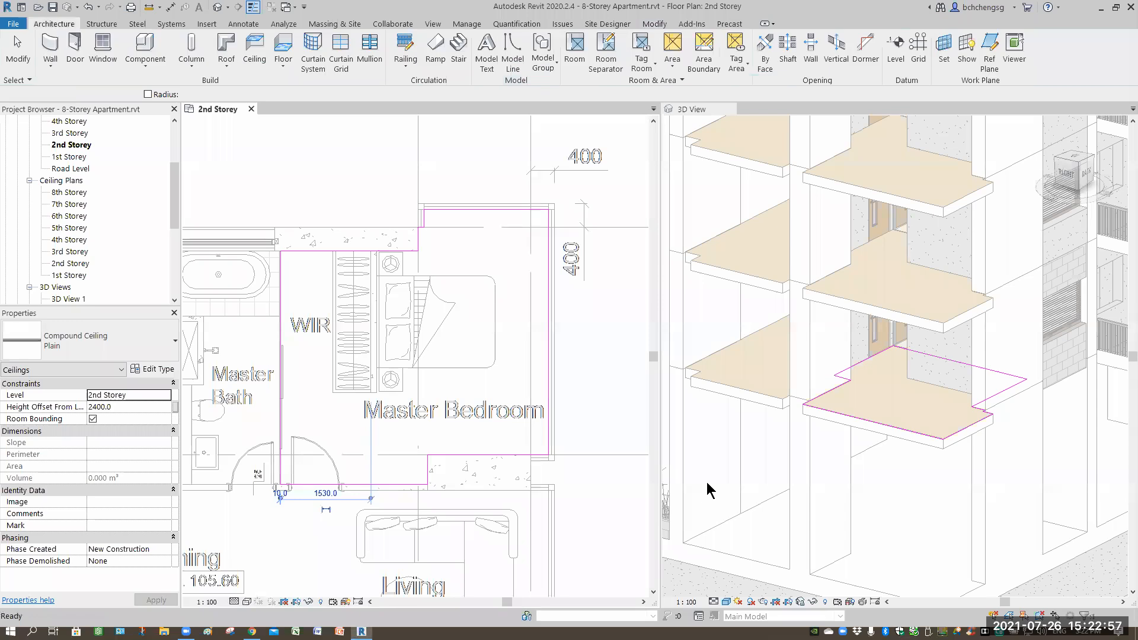
Open the 2nd Storey plan's View Range settings and close them without changes.
{"action": "left_click", "coordinate": [482, 408]}
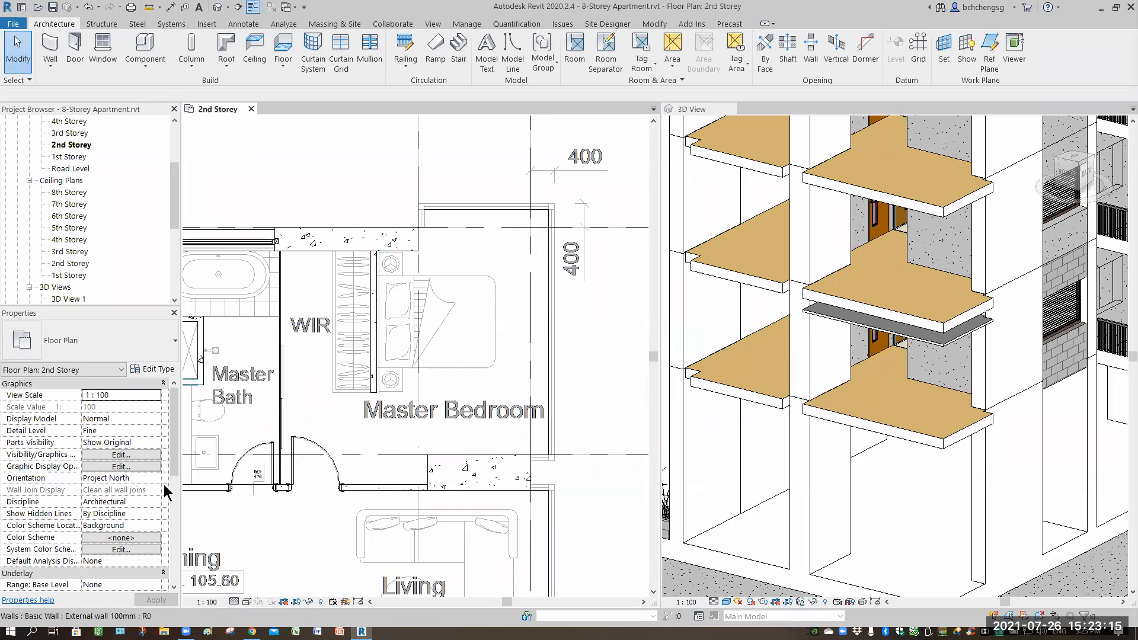
{"action": "scroll", "coordinate": [123, 506], "scroll_direction": "down", "scroll_amount": 3}
{"action": "scroll", "coordinate": [123, 507], "scroll_direction": "down", "scroll_amount": 2}
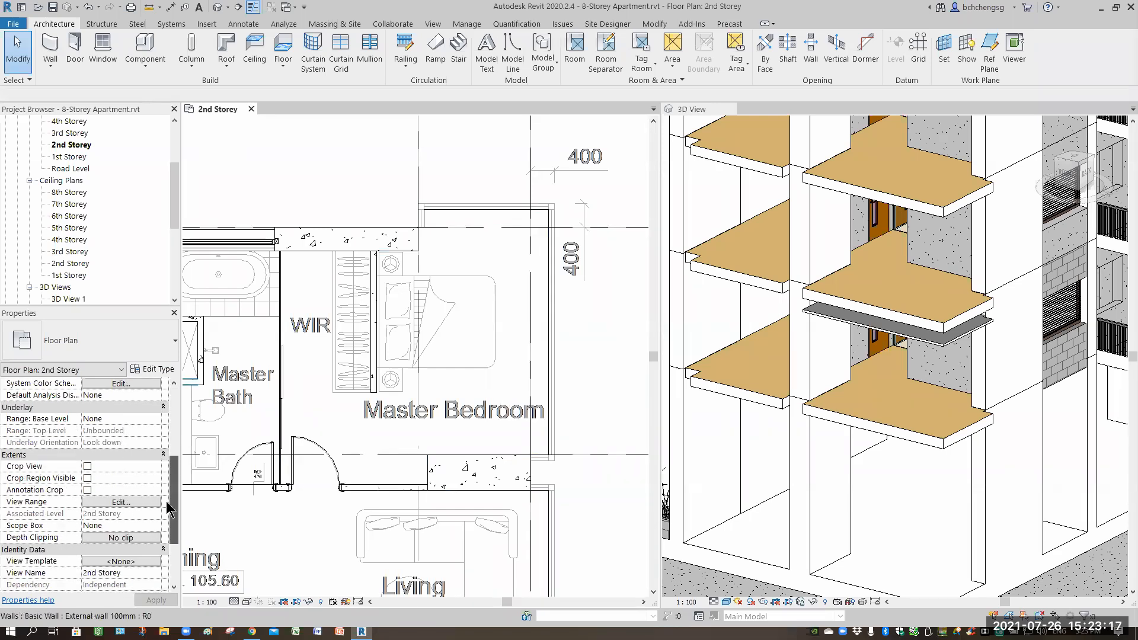
{"action": "left_click", "coordinate": [123, 502]}
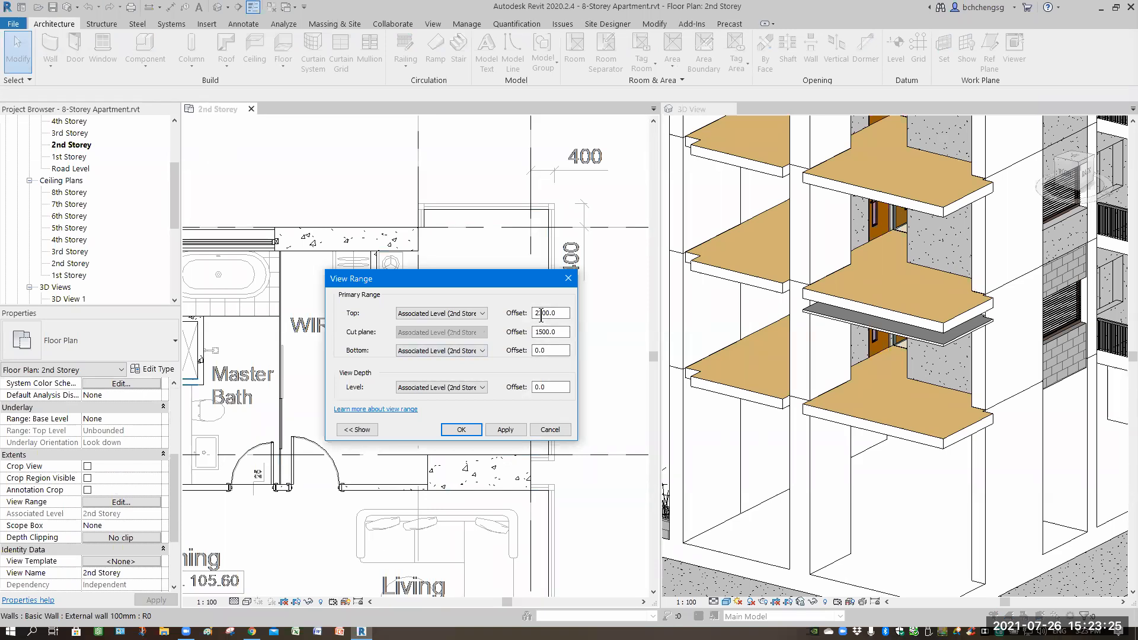
{"action": "left_click", "coordinate": [569, 280]}
Select the new ceiling in the 3D view and inspect it up close.
{"action": "left_click", "coordinate": [895, 320]}
{"action": "scroll", "coordinate": [892, 394], "scroll_direction": "up", "scroll_amount": 3}
{"action": "left_click", "coordinate": [192, 425]}
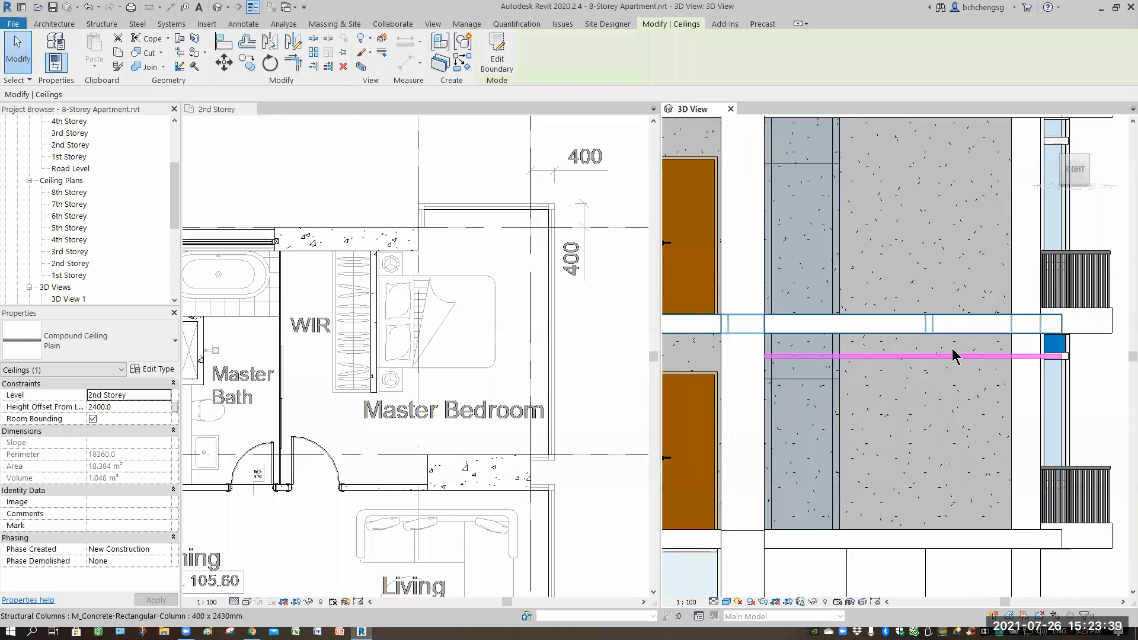
{"action": "key", "text": "Tab"}
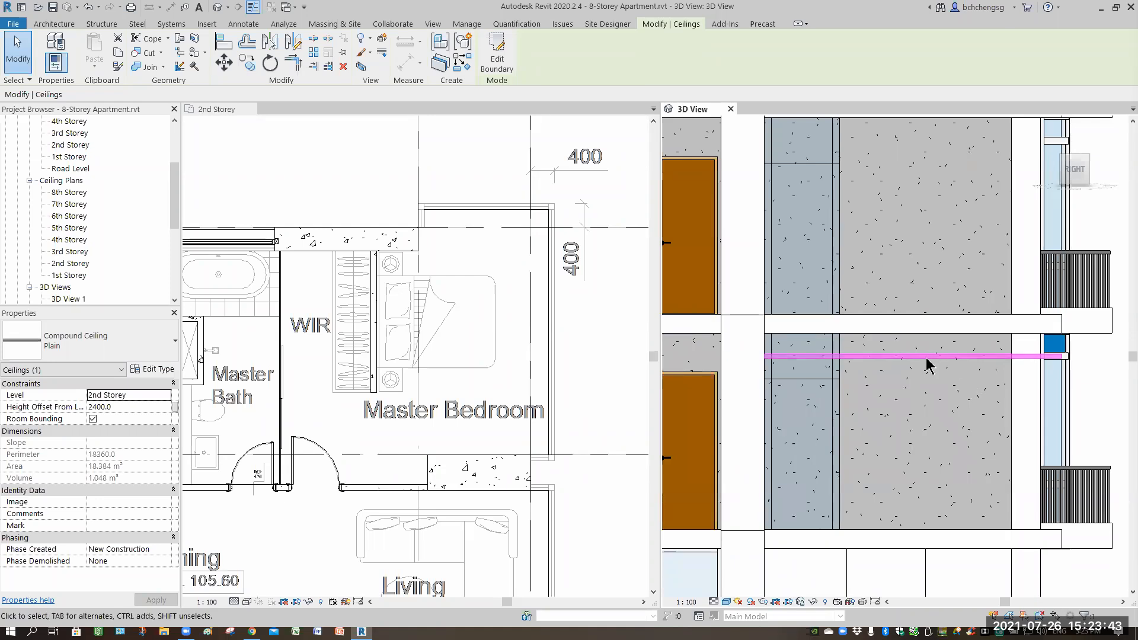
{"action": "scroll", "coordinate": [927, 358], "scroll_direction": "up", "scroll_amount": 2}
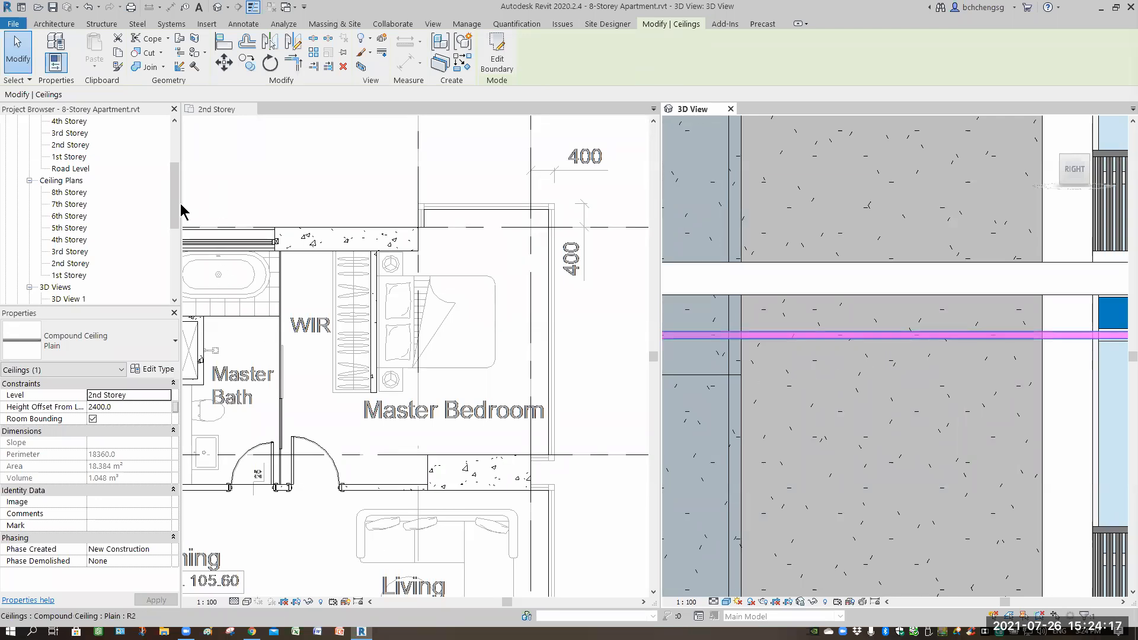
{"action": "key", "text": "Escape"}
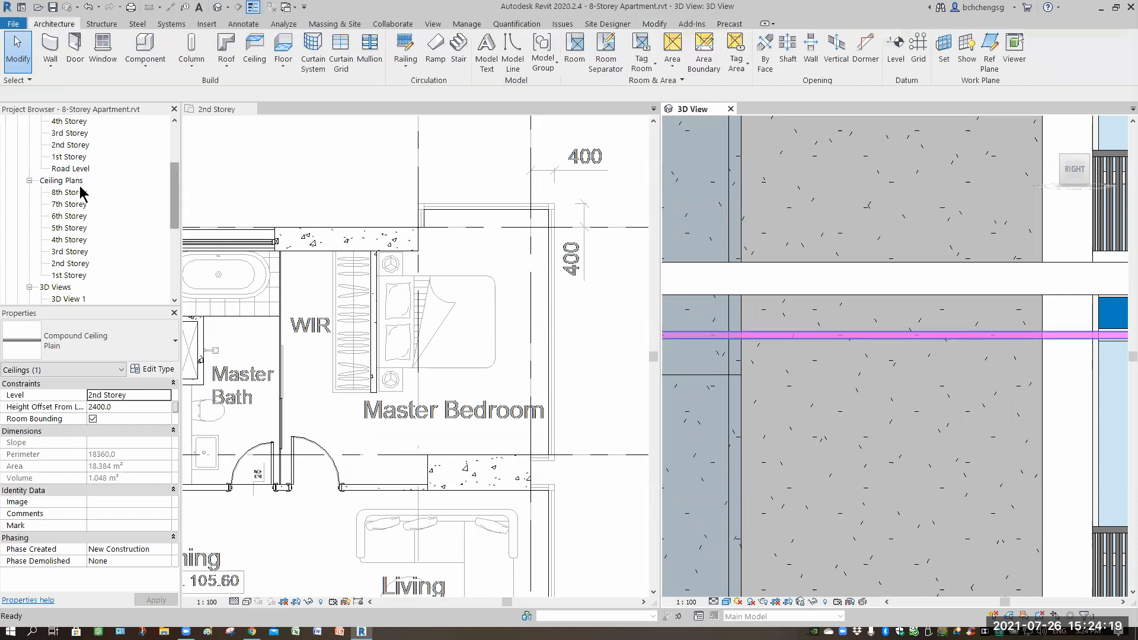
Open the 8th Storey floor plan, examine its layout beside the 2nd Storey plan, then close it.
{"action": "scroll", "coordinate": [82, 193], "scroll_direction": "up", "scroll_amount": 3}
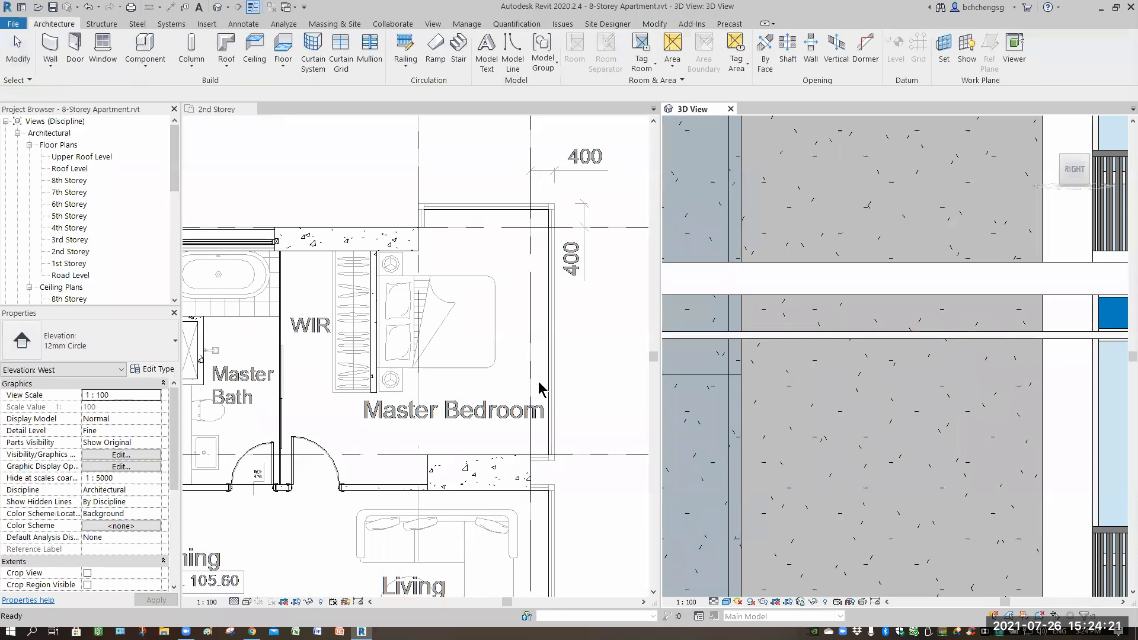
{"action": "double_click", "coordinate": [70, 180]}
{"action": "left_click", "coordinate": [794, 285]}
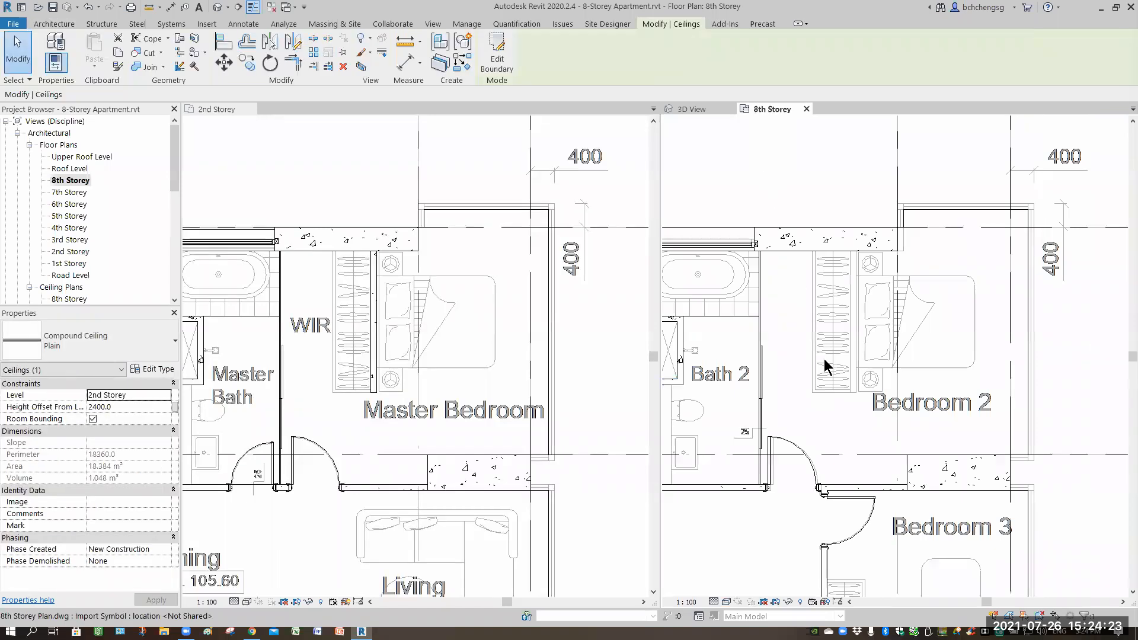
{"action": "left_click", "coordinate": [825, 394]}
{"action": "scroll", "coordinate": [821, 409], "scroll_direction": "down", "scroll_amount": 5}
{"action": "scroll", "coordinate": [814, 422], "scroll_direction": "down", "scroll_amount": 4}
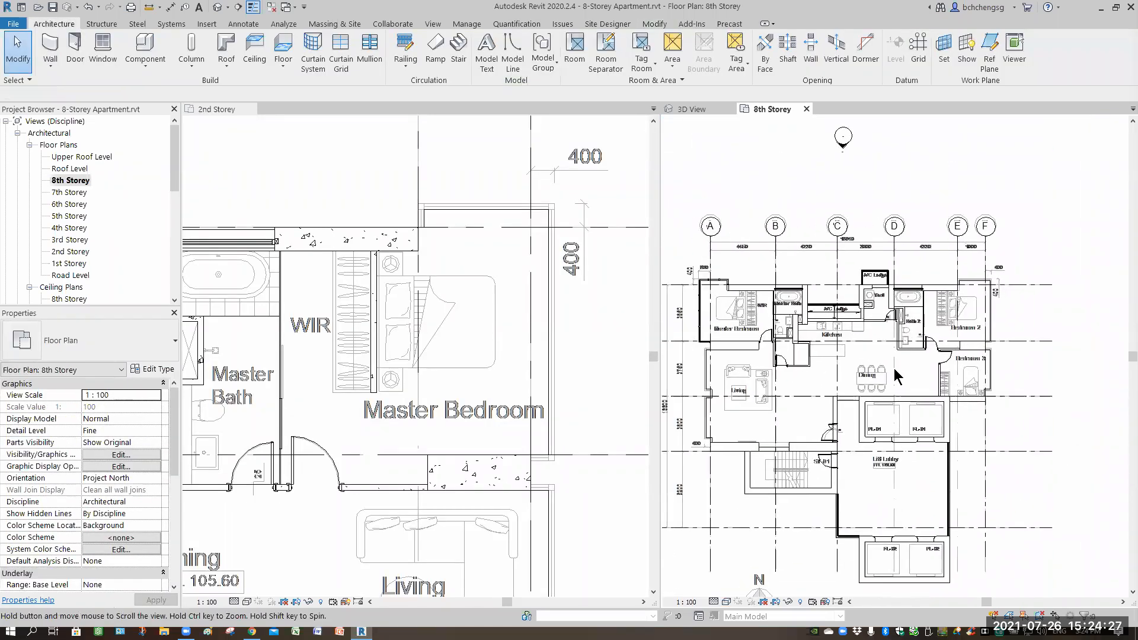
{"action": "middle_click_drag", "start_coordinate": [894, 368], "coordinate": [908, 364]}
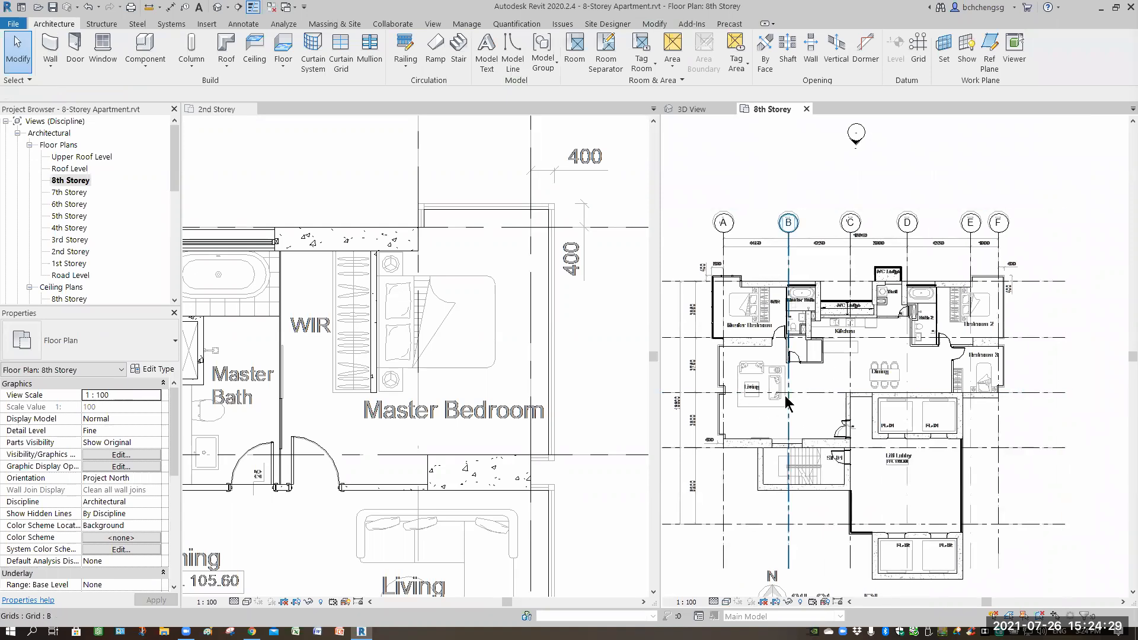
{"action": "scroll", "coordinate": [742, 380], "scroll_direction": "up", "scroll_amount": 2}
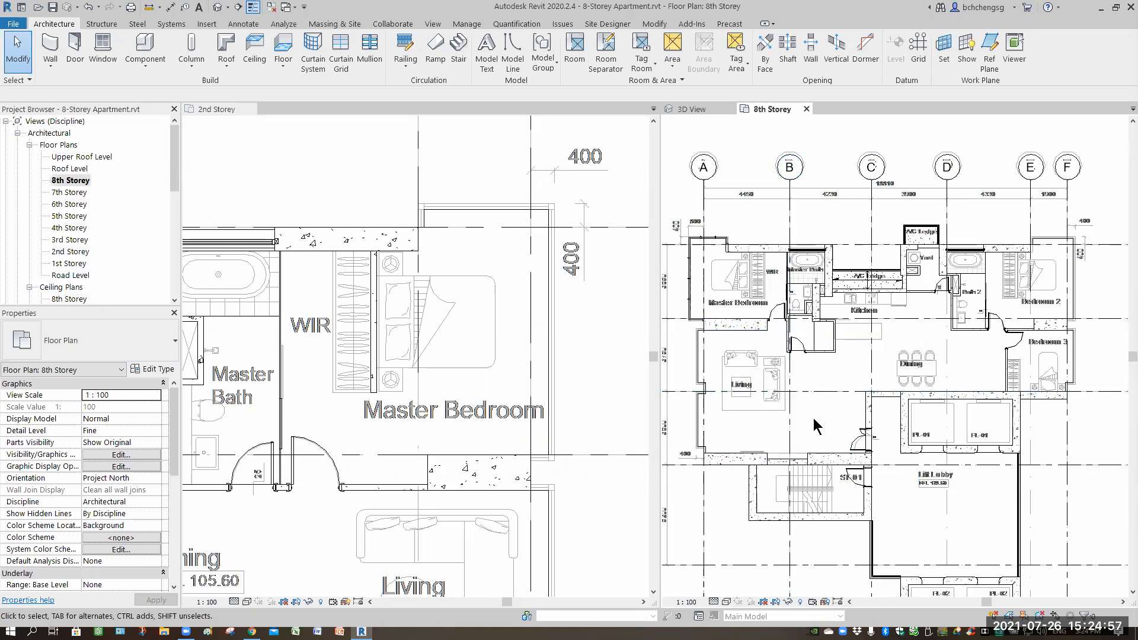
{"action": "scroll", "coordinate": [818, 415], "scroll_direction": "up", "scroll_amount": 2}
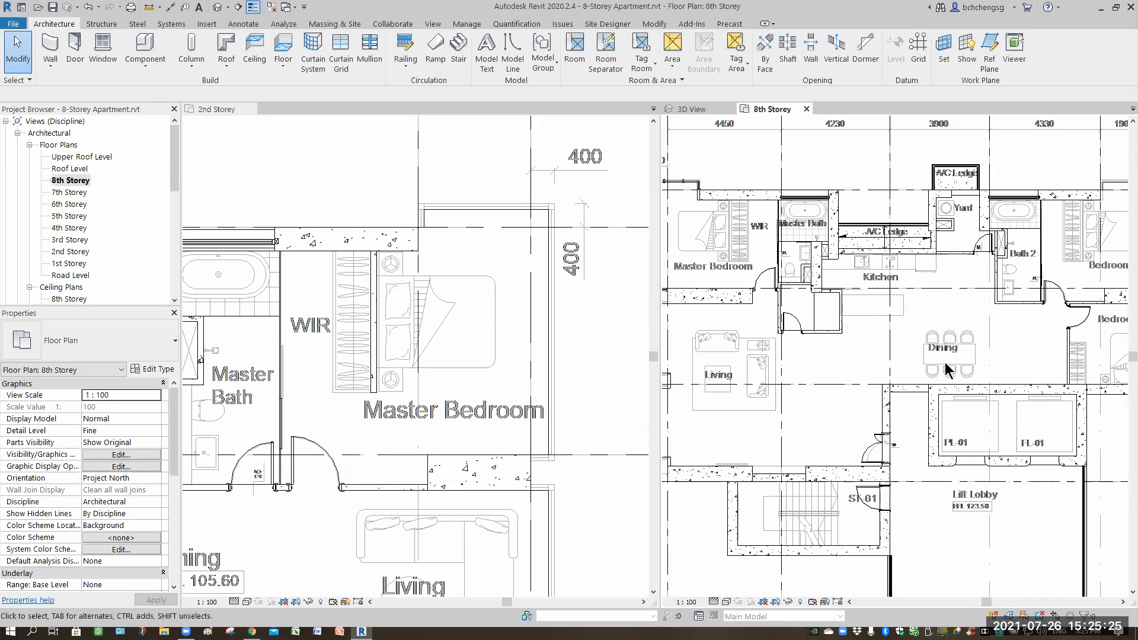
{"action": "scroll", "coordinate": [833, 367], "scroll_direction": "down", "scroll_amount": 1}
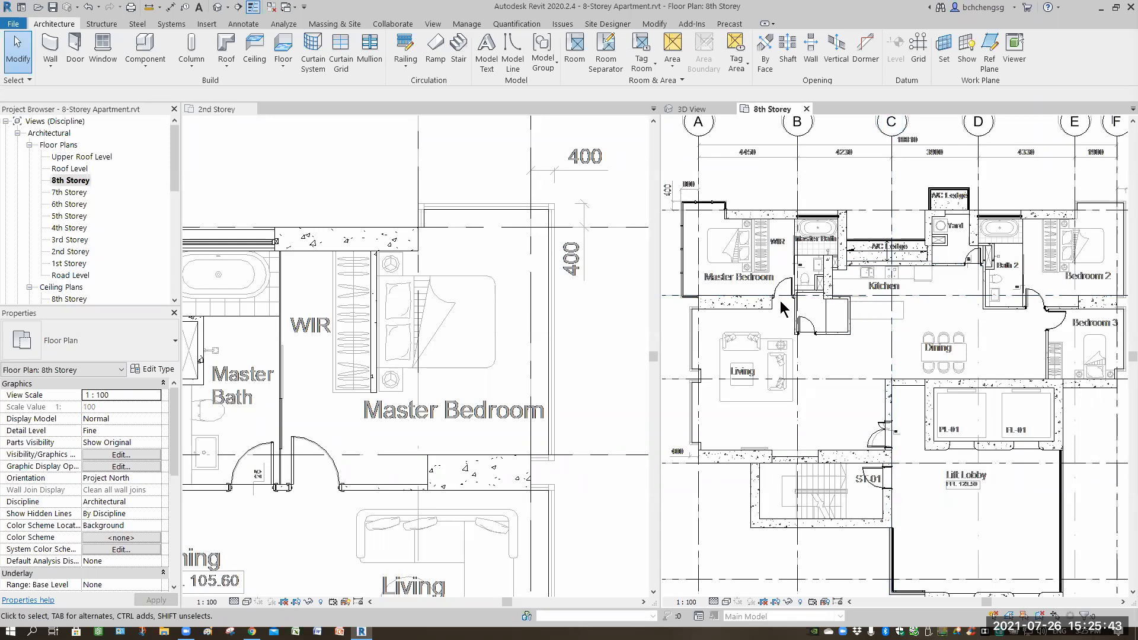
{"action": "scroll", "coordinate": [921, 308], "scroll_direction": "up", "scroll_amount": 3}
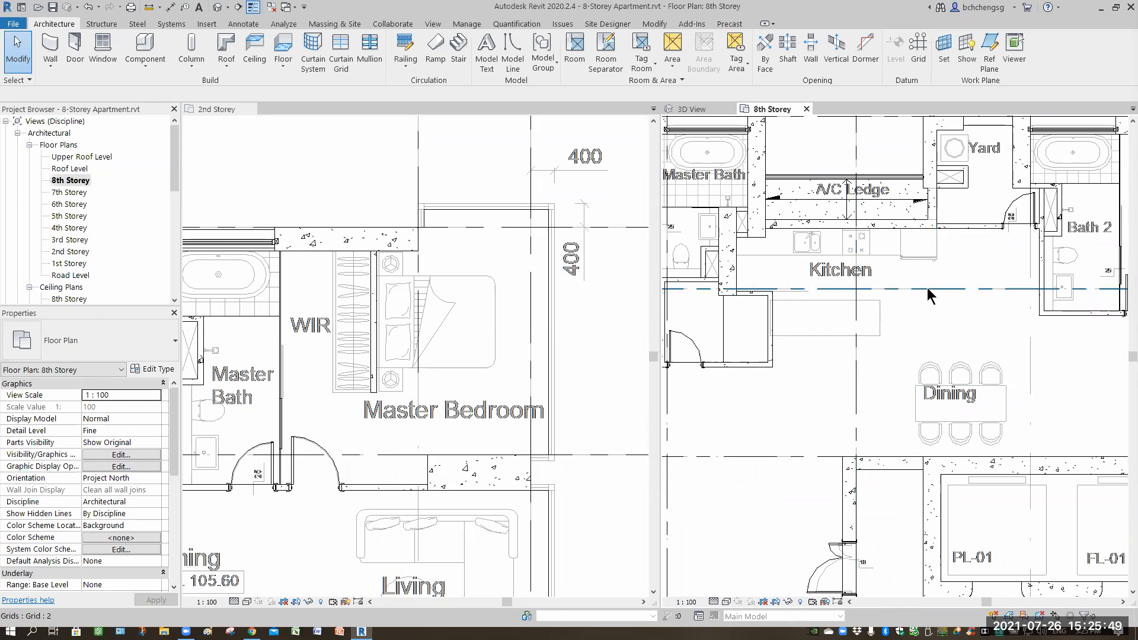
{"action": "scroll", "coordinate": [873, 330], "scroll_direction": "down", "scroll_amount": 2}
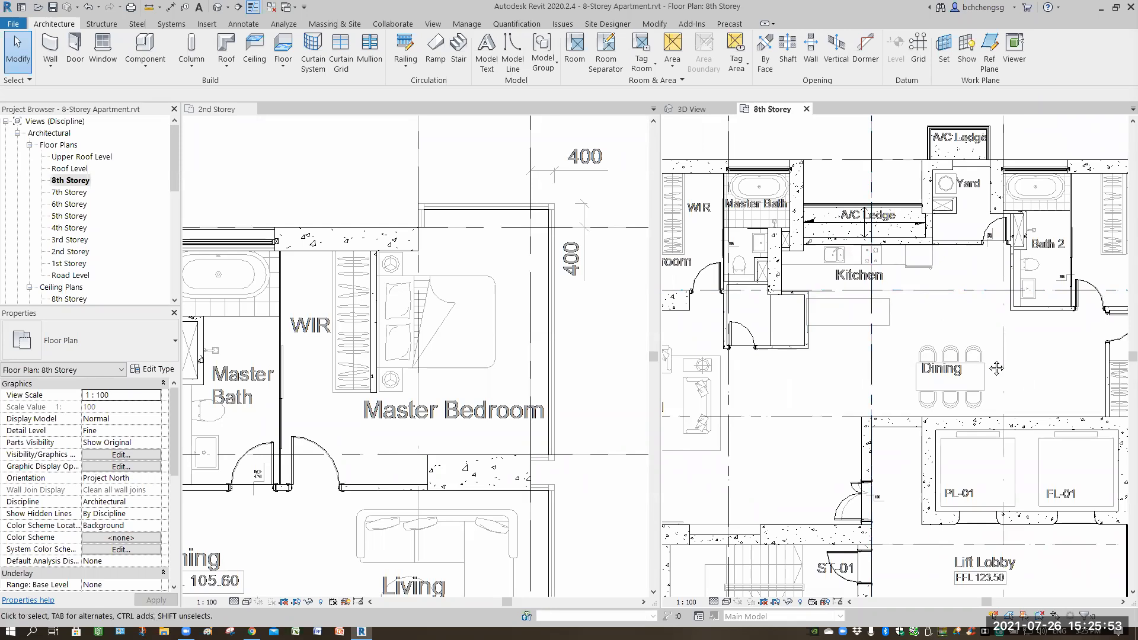
{"action": "middle_click_drag", "start_coordinate": [1009, 376], "coordinate": [981, 346]}
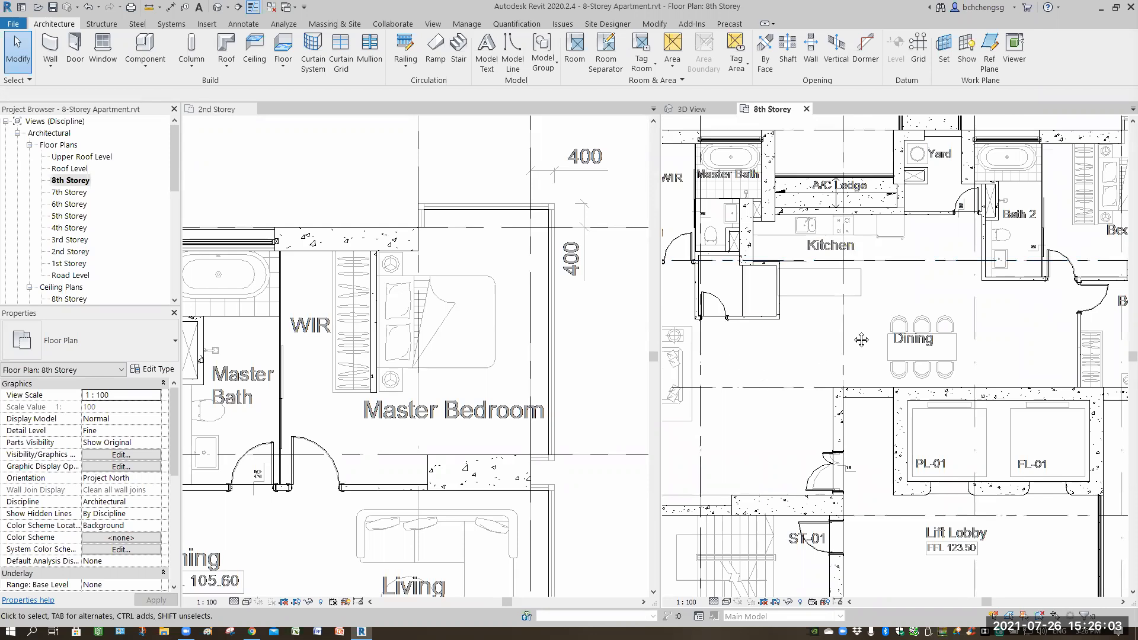
{"action": "scroll", "coordinate": [800, 308], "scroll_direction": "down", "scroll_amount": 1}
{"action": "middle_click_drag", "start_coordinate": [861, 300], "coordinate": [964, 266]}
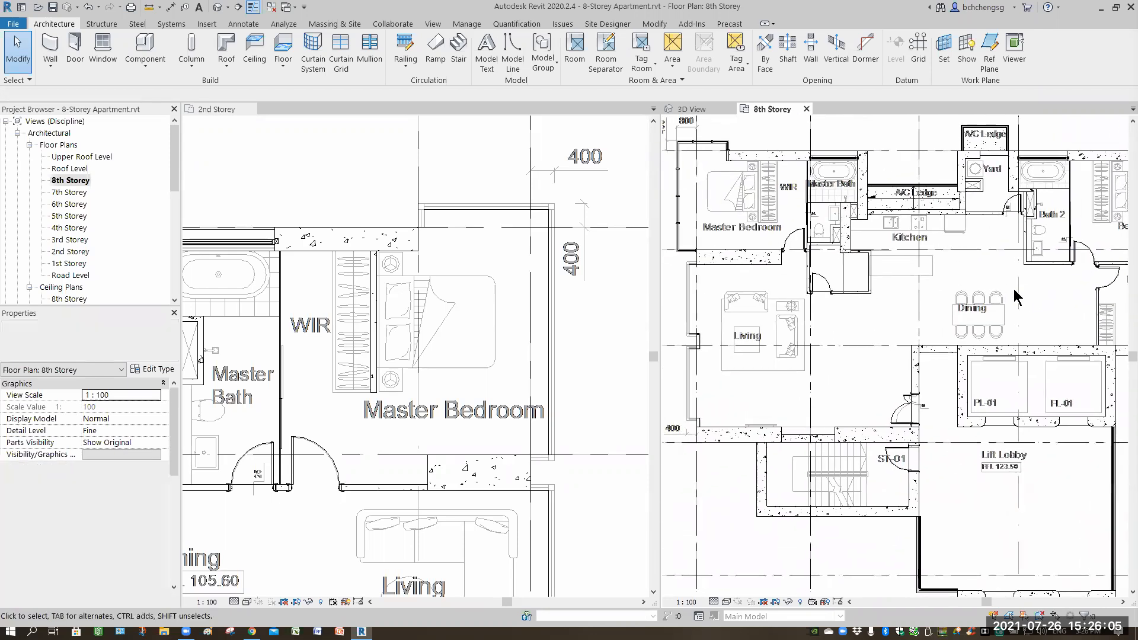
{"action": "middle_click_drag", "start_coordinate": [718, 232], "coordinate": [727, 309]}
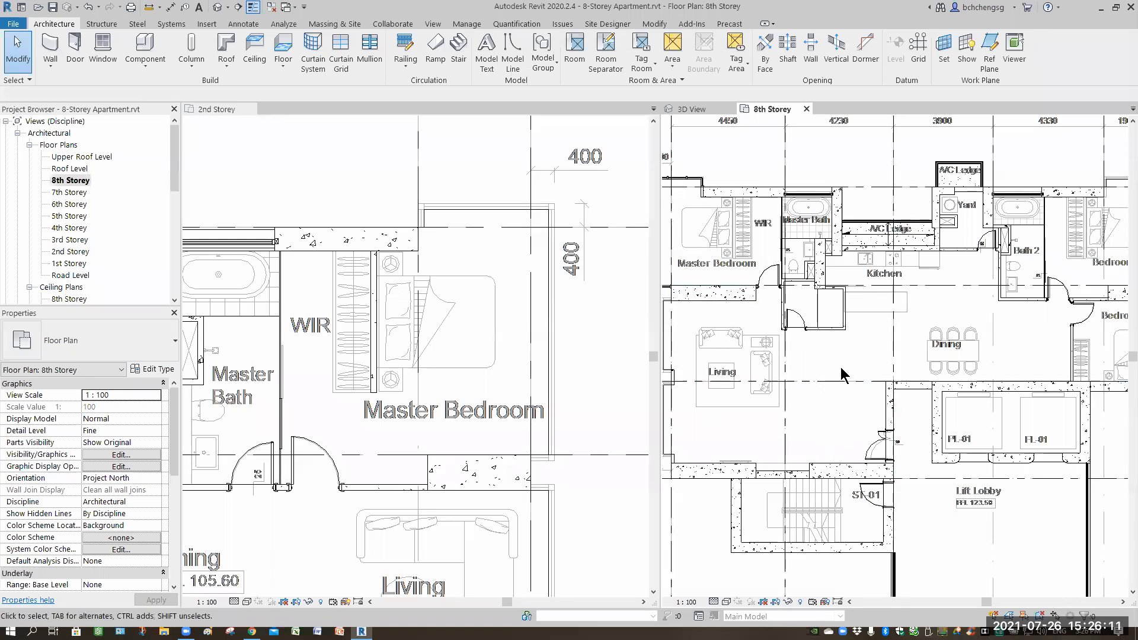
{"action": "middle_click_drag", "start_coordinate": [987, 265], "coordinate": [868, 306]}
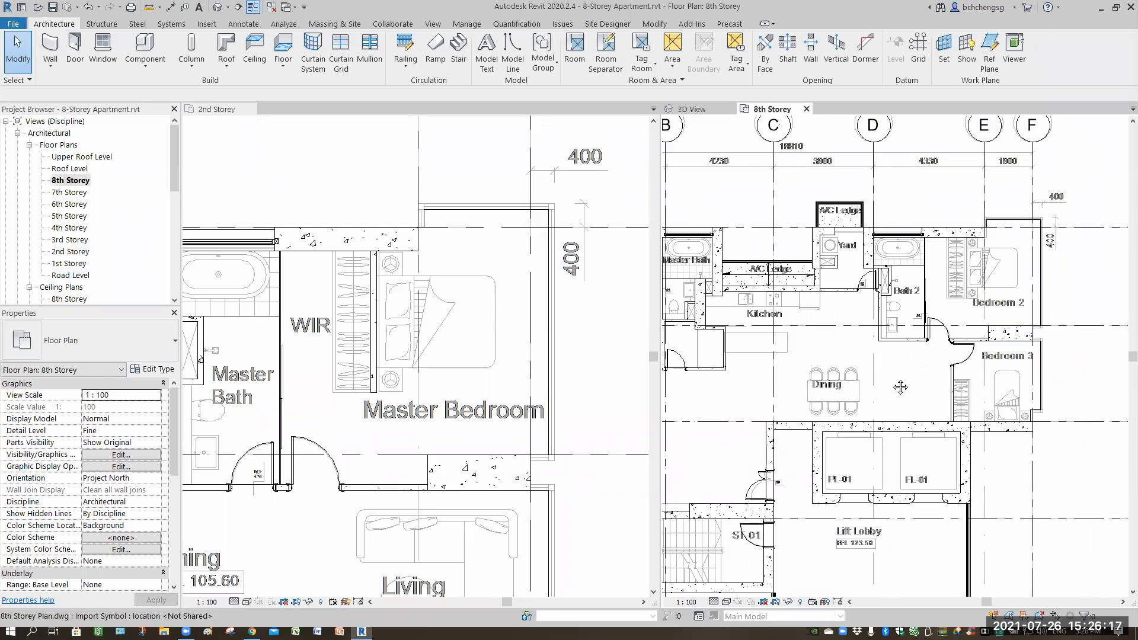
{"action": "middle_click_drag", "start_coordinate": [977, 363], "coordinate": [1072, 336]}
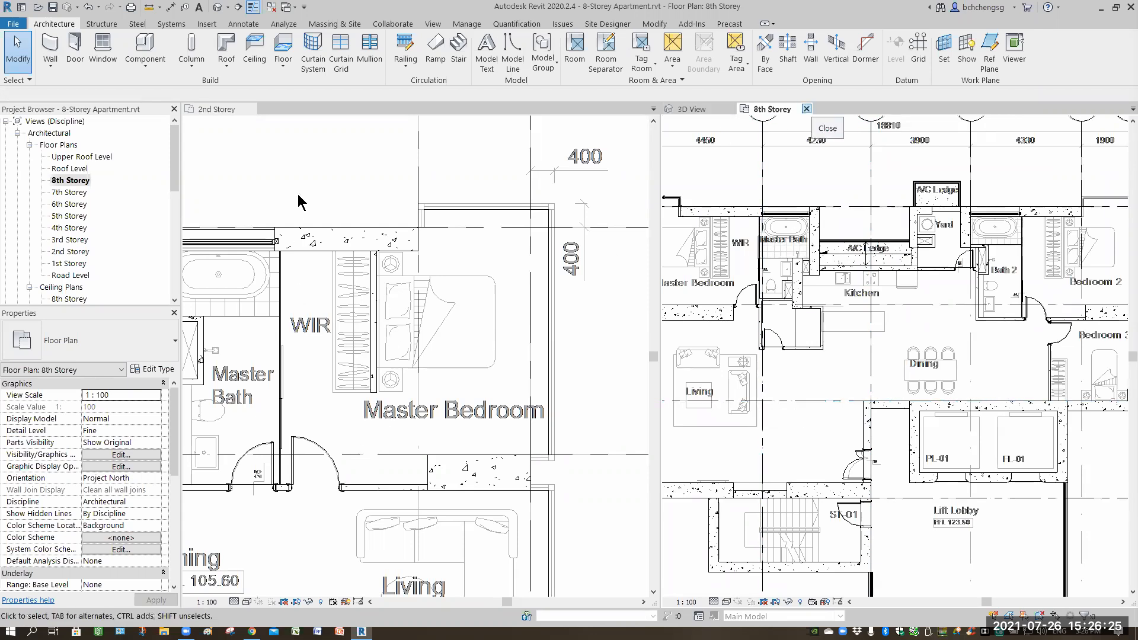
{"action": "left_click", "coordinate": [806, 109]}
Examine the building and the new ceiling in the 3D view.
{"action": "left_click", "coordinate": [448, 438]}
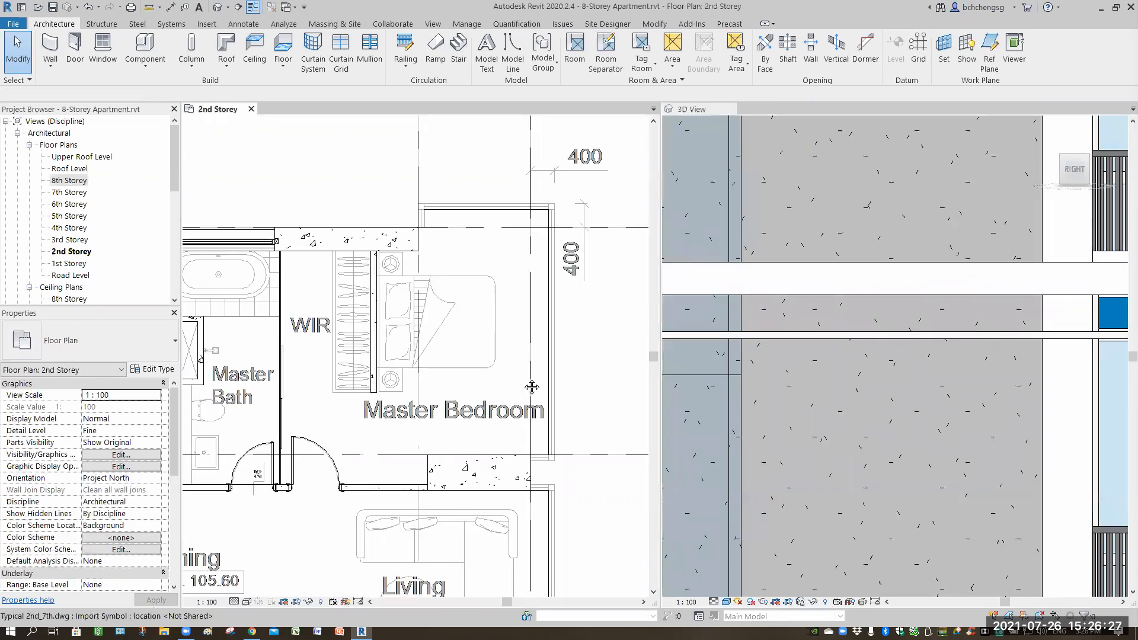
{"action": "scroll", "coordinate": [530, 386], "scroll_direction": "down", "scroll_amount": 5}
{"action": "middle_click_drag", "start_coordinate": [892, 412], "coordinate": [913, 350]}
{"action": "left_click", "coordinate": [887, 399]}
{"action": "scroll", "coordinate": [1018, 397], "scroll_direction": "down", "scroll_amount": 2}
{"action": "scroll", "coordinate": [971, 319], "scroll_direction": "down", "scroll_amount": 1}
{"action": "middle_click_drag", "start_coordinate": [971, 319], "coordinate": [879, 356]}
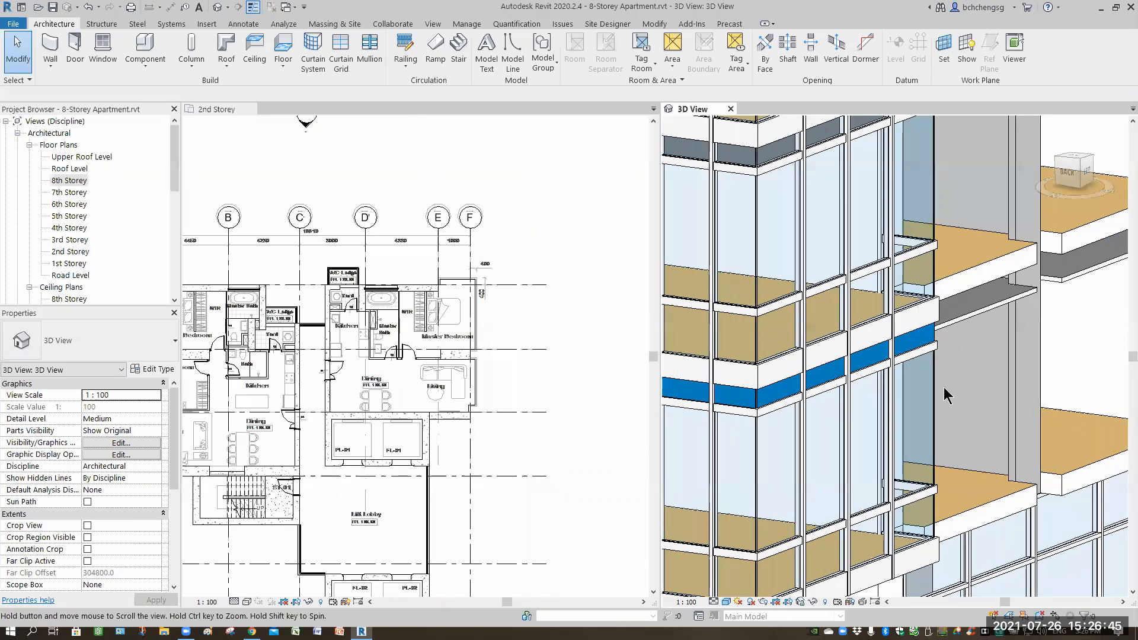
{"action": "left_click", "coordinate": [931, 444]}
{"action": "key", "text": "Escape"}
{"action": "scroll", "coordinate": [743, 426], "scroll_direction": "down", "scroll_amount": 3}
{"action": "middle_click_drag", "start_coordinate": [744, 426], "coordinate": [834, 451], "text": "shift"}
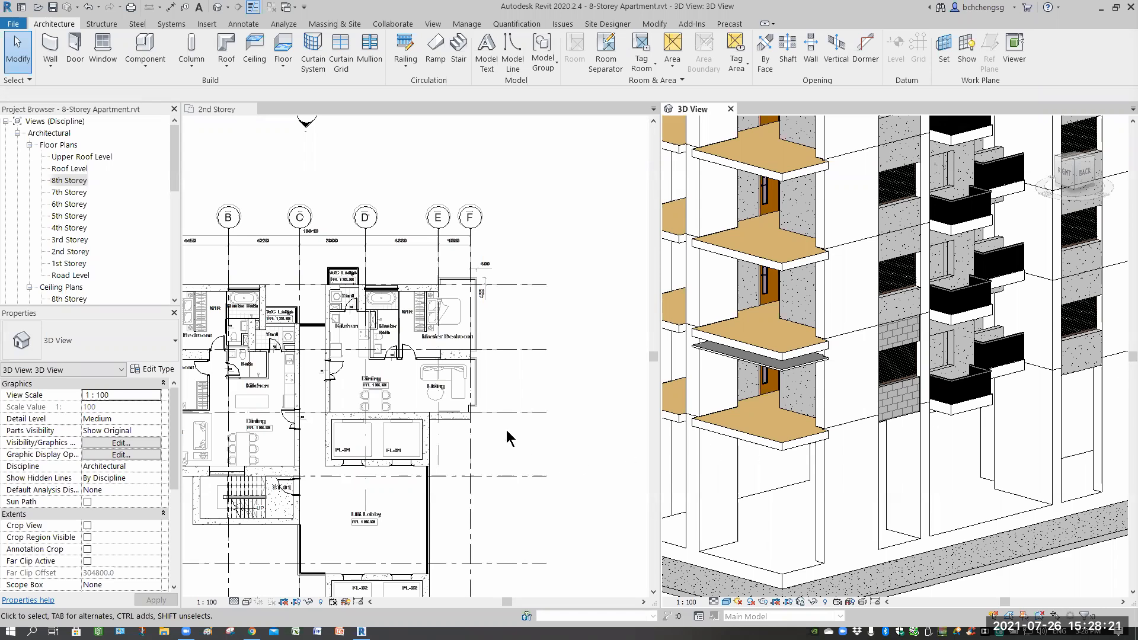
Examine the 2nd Storey plan around the living and dining areas.
{"action": "left_click", "coordinate": [560, 418]}
{"action": "middle_click_drag", "start_coordinate": [519, 419], "coordinate": [591, 360]}
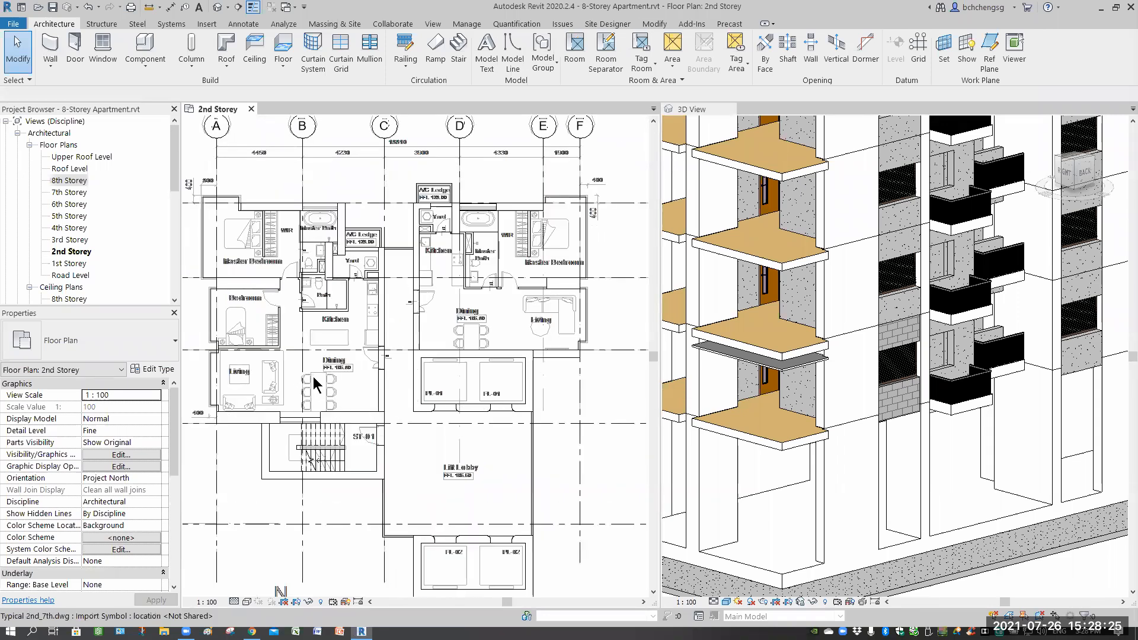
{"action": "scroll", "coordinate": [314, 378], "scroll_direction": "up", "scroll_amount": 2}
{"action": "middle_click_drag", "start_coordinate": [380, 374], "coordinate": [396, 384]}
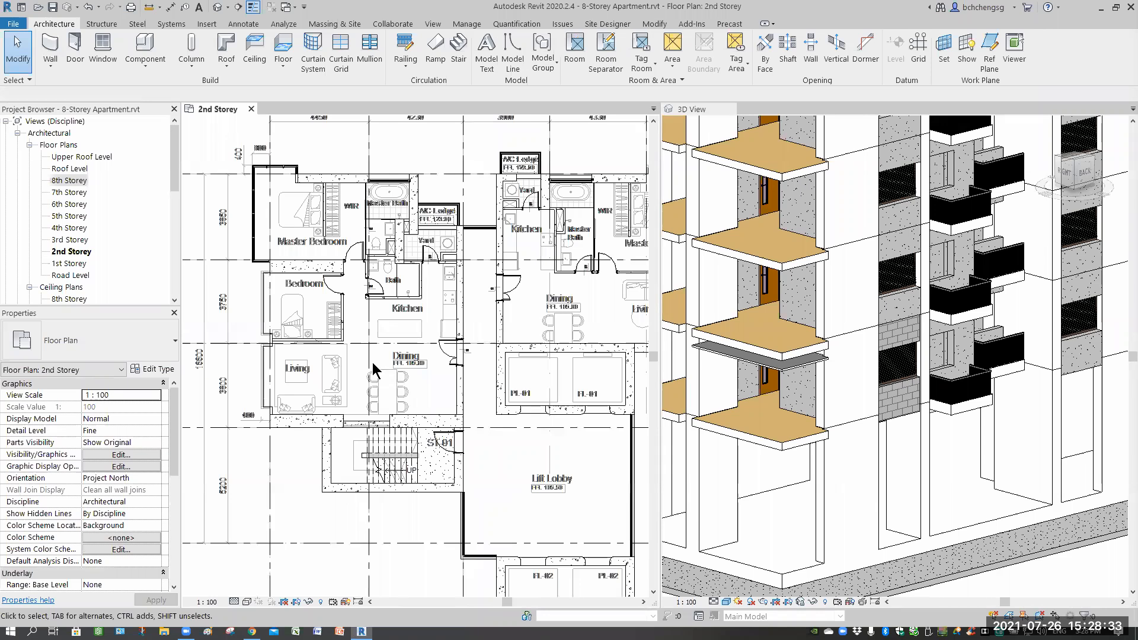
{"action": "scroll", "coordinate": [389, 381], "scroll_direction": "up", "scroll_amount": 2}
{"action": "middle_click_drag", "start_coordinate": [392, 394], "coordinate": [423, 386]}
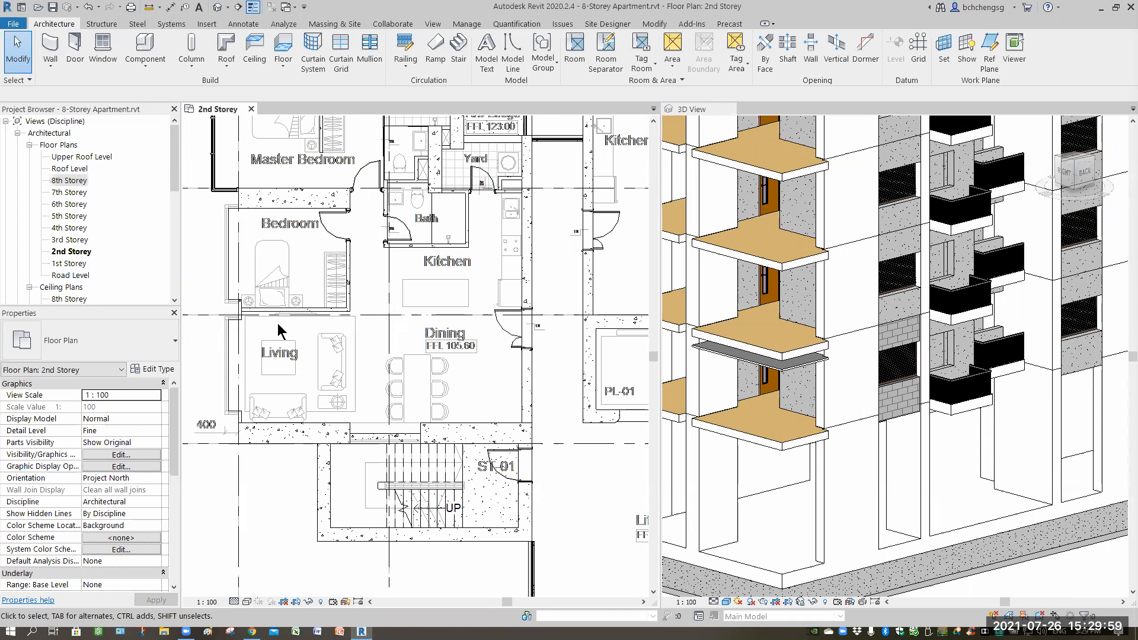
Pan and zoom across the 2nd Storey plan to view the whole typical storey layout.
{"action": "scroll", "coordinate": [255, 355], "scroll_direction": "up", "scroll_amount": 3}
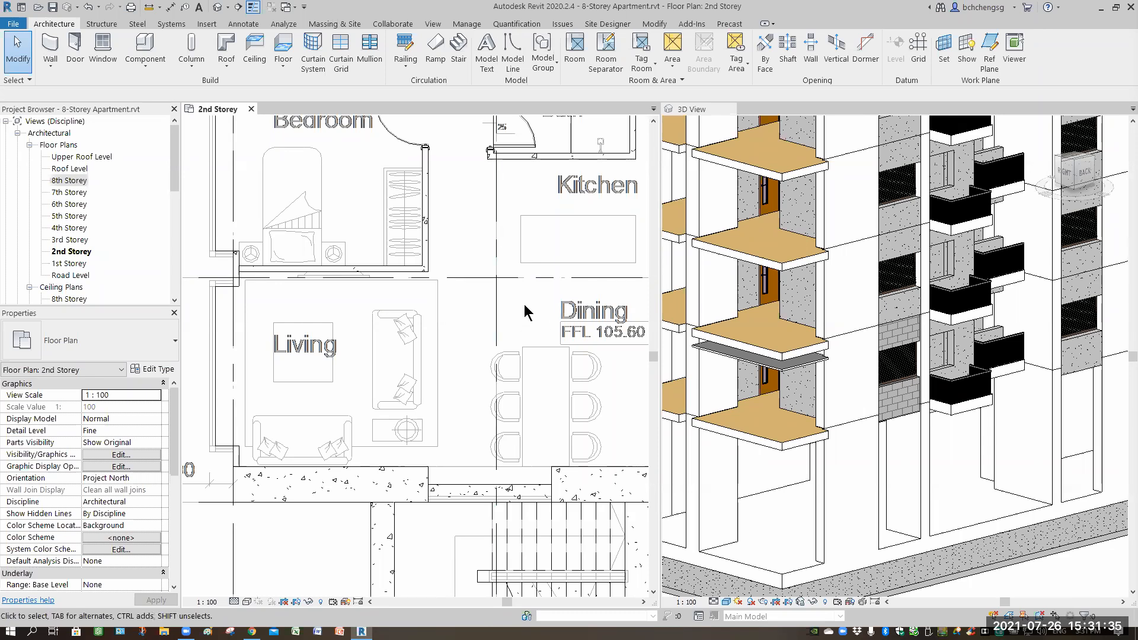
{"action": "scroll", "coordinate": [525, 312], "scroll_direction": "down", "scroll_amount": 5}
{"action": "middle_click_drag", "start_coordinate": [387, 387], "coordinate": [320, 412]}
{"action": "middle_click_drag", "start_coordinate": [521, 394], "coordinate": [396, 412]}
{"action": "middle_click_drag", "start_coordinate": [514, 425], "coordinate": [497, 420]}
{"action": "scroll", "coordinate": [483, 402], "scroll_direction": "down", "scroll_amount": 1}
{"action": "scroll", "coordinate": [478, 403], "scroll_direction": "down", "scroll_amount": 2}
{"action": "middle_click_drag", "start_coordinate": [476, 407], "coordinate": [478, 412]}
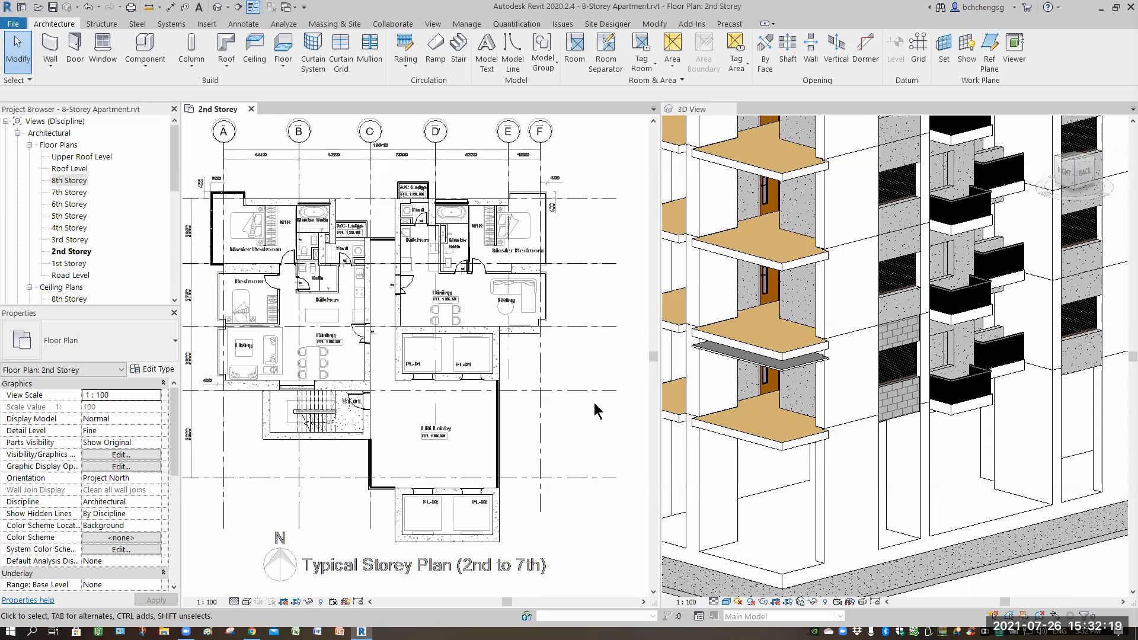
Zoom and orbit the 3D view to examine the whole building from outside.
{"action": "left_click", "coordinate": [668, 497]}
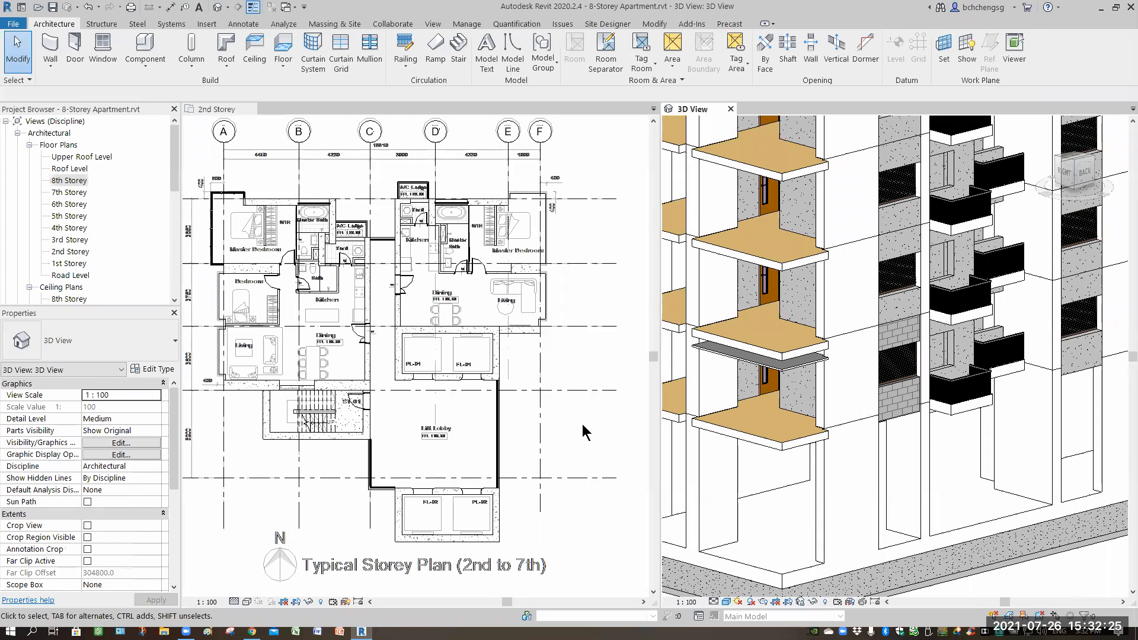
{"action": "scroll", "coordinate": [574, 421], "scroll_direction": "down", "scroll_amount": 3}
{"action": "scroll", "coordinate": [290, 307], "scroll_direction": "down", "scroll_amount": 2}
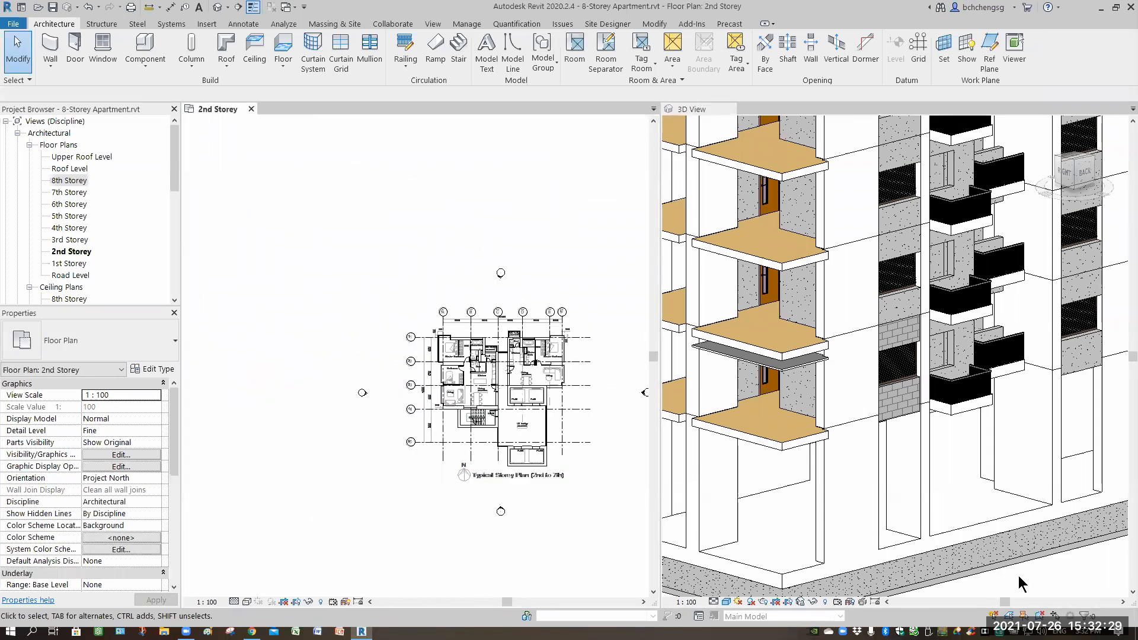
{"action": "scroll", "coordinate": [830, 474], "scroll_direction": "down", "scroll_amount": 4}
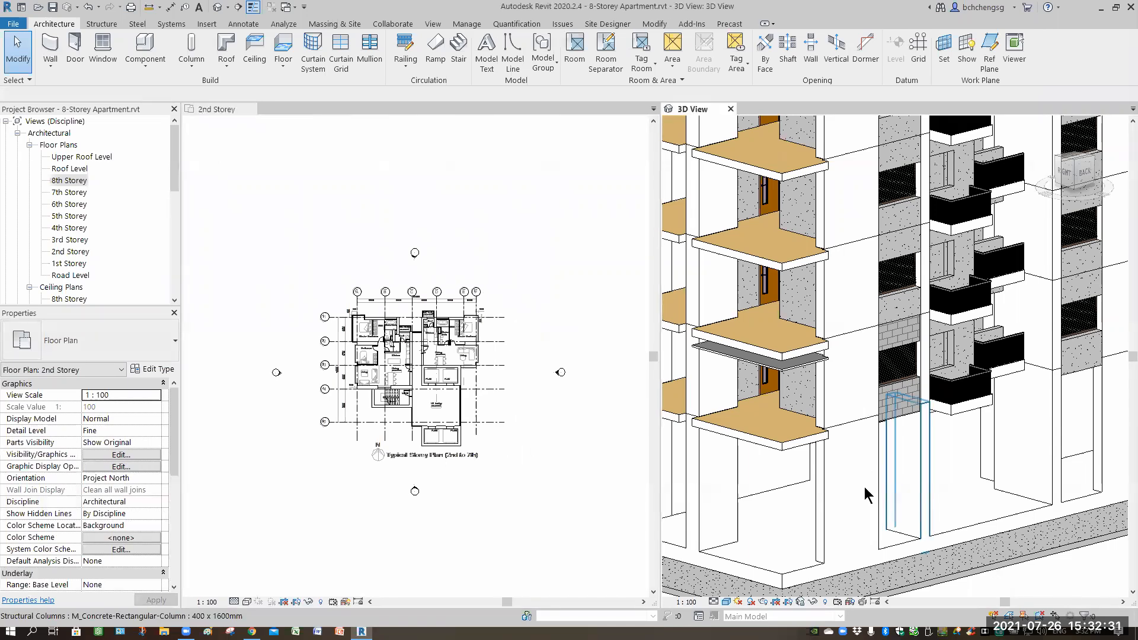
{"action": "scroll", "coordinate": [770, 504], "scroll_direction": "down", "scroll_amount": 3}
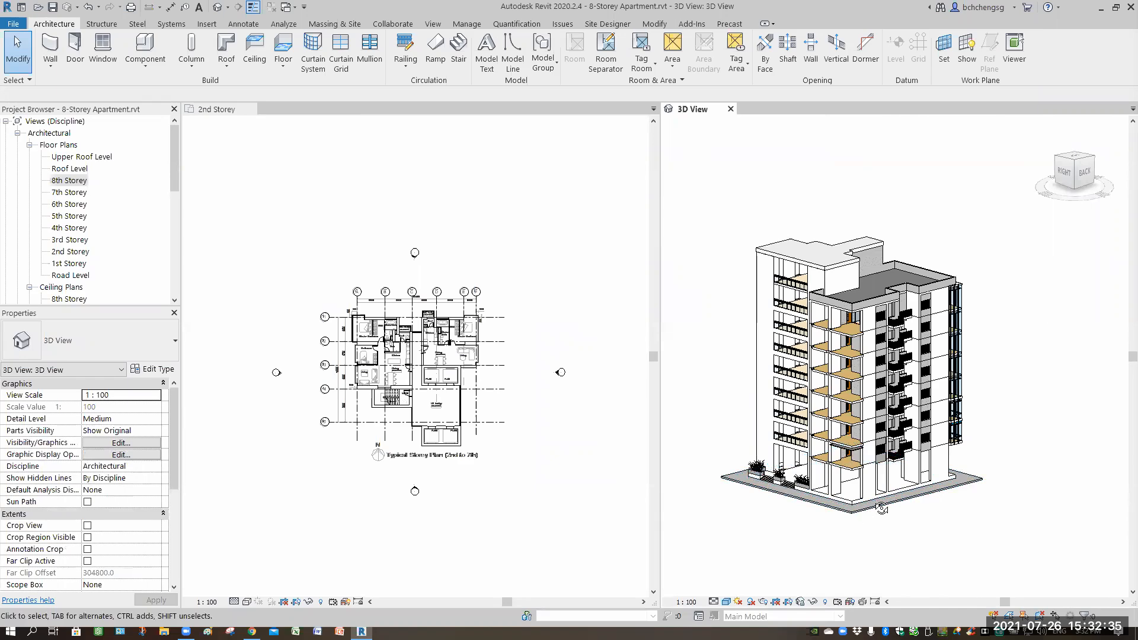
{"action": "middle_click_drag", "start_coordinate": [947, 481], "coordinate": [921, 504], "text": "shift"}
{"action": "middle_click_drag", "start_coordinate": [830, 510], "coordinate": [912, 521]}
{"action": "scroll", "coordinate": [912, 522], "scroll_direction": "up", "scroll_amount": 2}
{"action": "scroll", "coordinate": [911, 520], "scroll_direction": "up", "scroll_amount": 3}
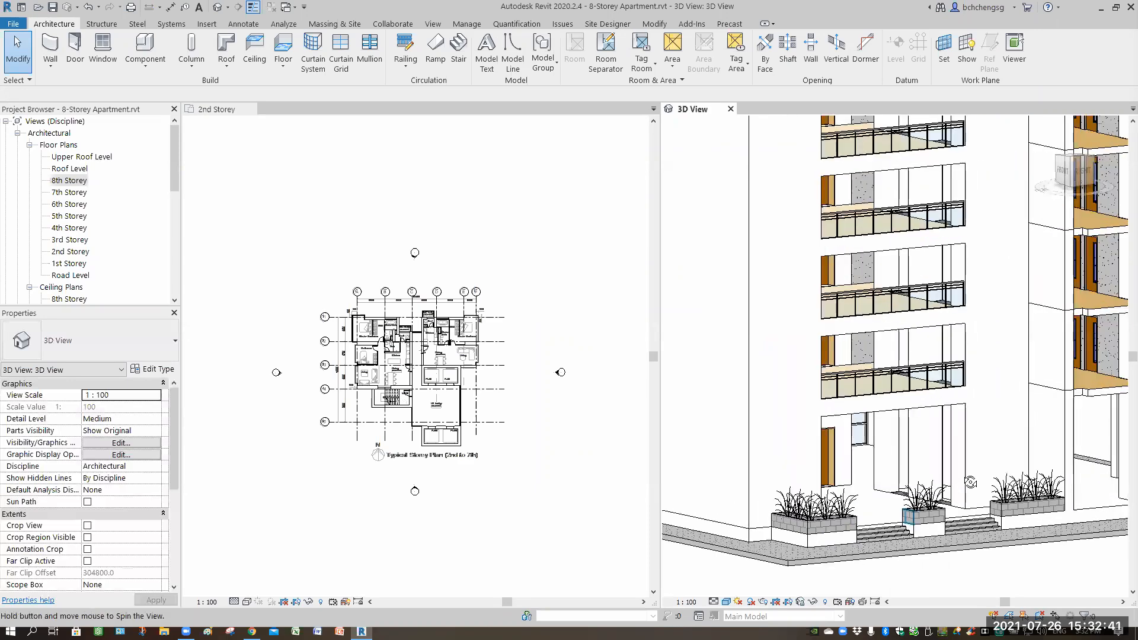
{"action": "scroll", "coordinate": [970, 481], "scroll_direction": "up", "scroll_amount": 2}
{"action": "middle_click_drag", "start_coordinate": [970, 482], "coordinate": [803, 567], "text": "shift"}
{"action": "scroll", "coordinate": [794, 538], "scroll_direction": "down", "scroll_amount": 1}
{"action": "scroll", "coordinate": [788, 551], "scroll_direction": "down", "scroll_amount": 2}
{"action": "middle_click_drag", "start_coordinate": [572, 503], "coordinate": [394, 460], "text": "shift"}
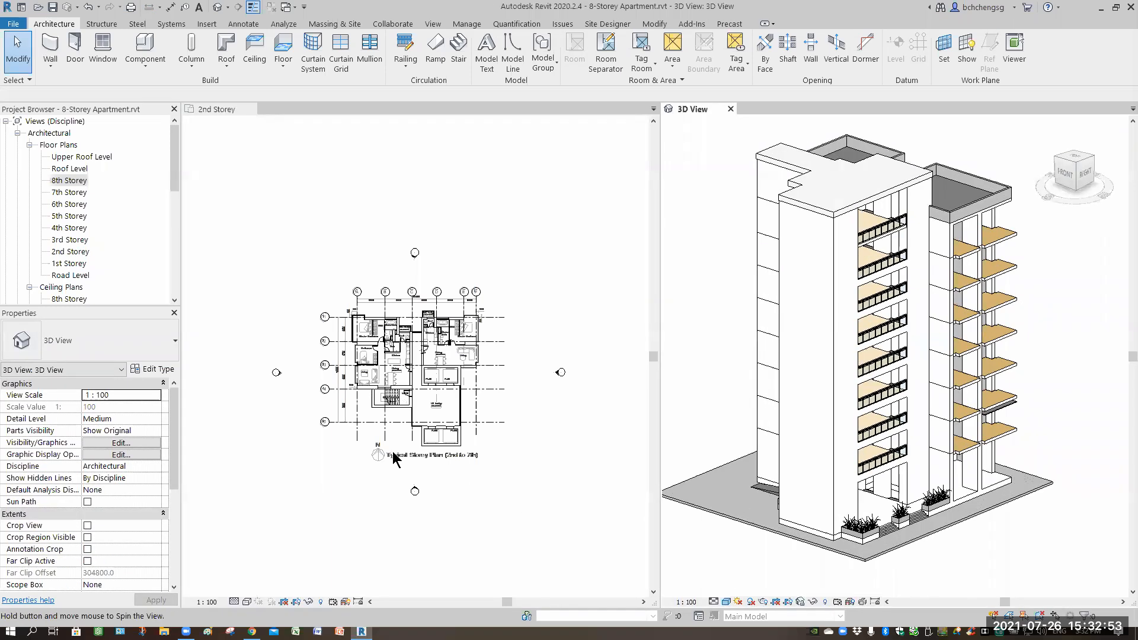
Draw a horizontal section line across the 2nd Storey plan just below grid 4, spanning the building.
{"action": "left_click", "coordinate": [289, 360]}
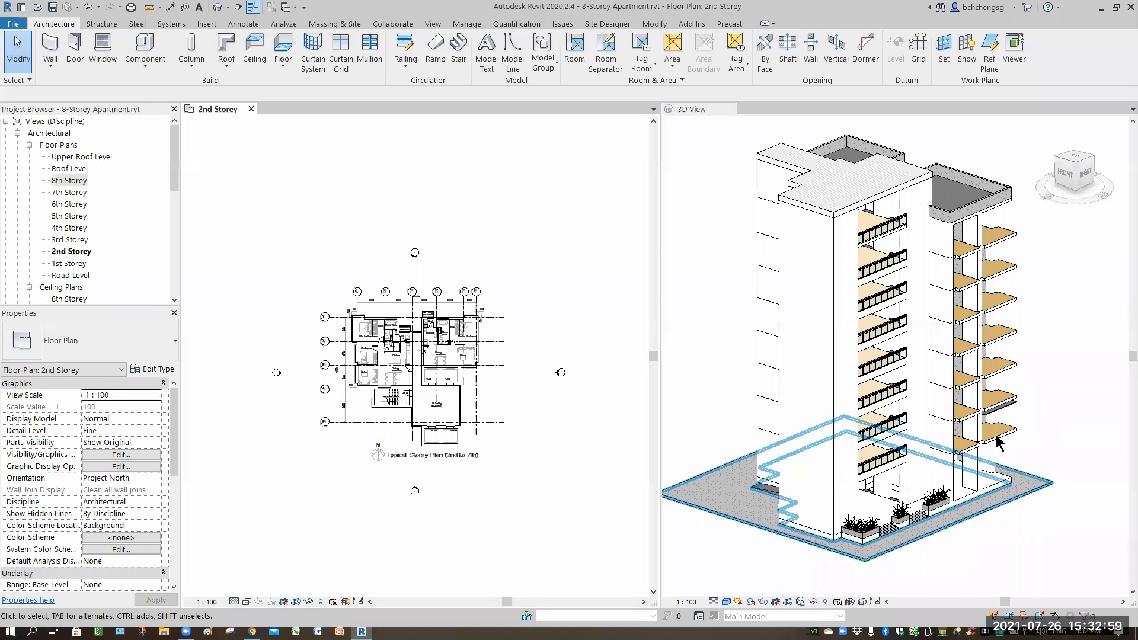
{"action": "left_click", "coordinate": [1042, 400]}
{"action": "left_click", "coordinate": [458, 415]}
{"action": "scroll", "coordinate": [422, 396], "scroll_direction": "up", "scroll_amount": 5}
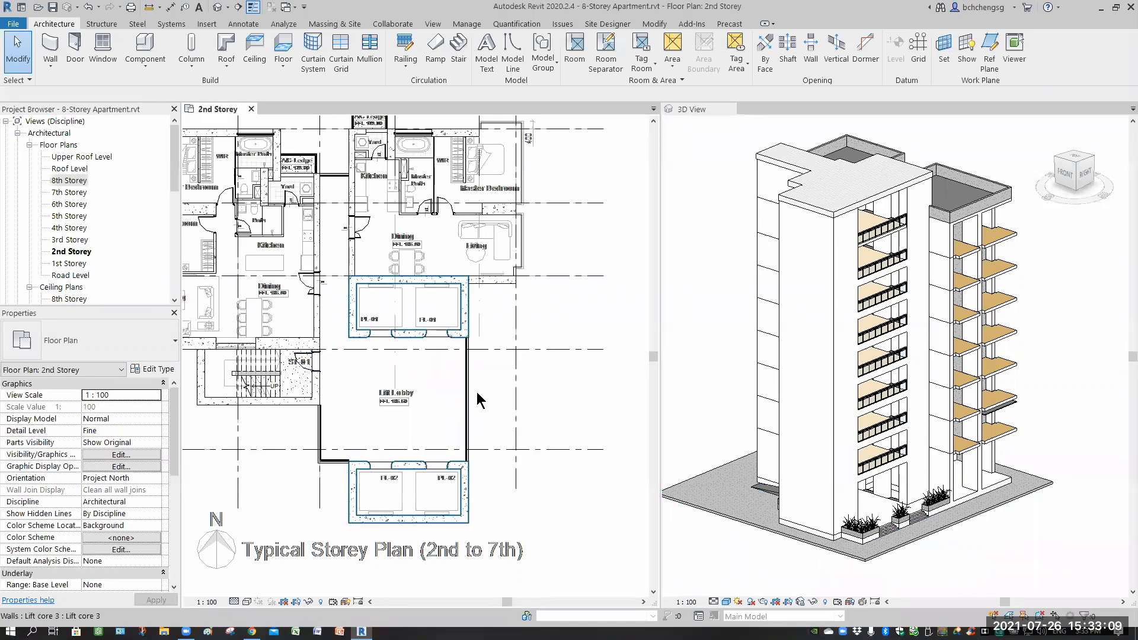
{"action": "scroll", "coordinate": [496, 403], "scroll_direction": "up", "scroll_amount": 2}
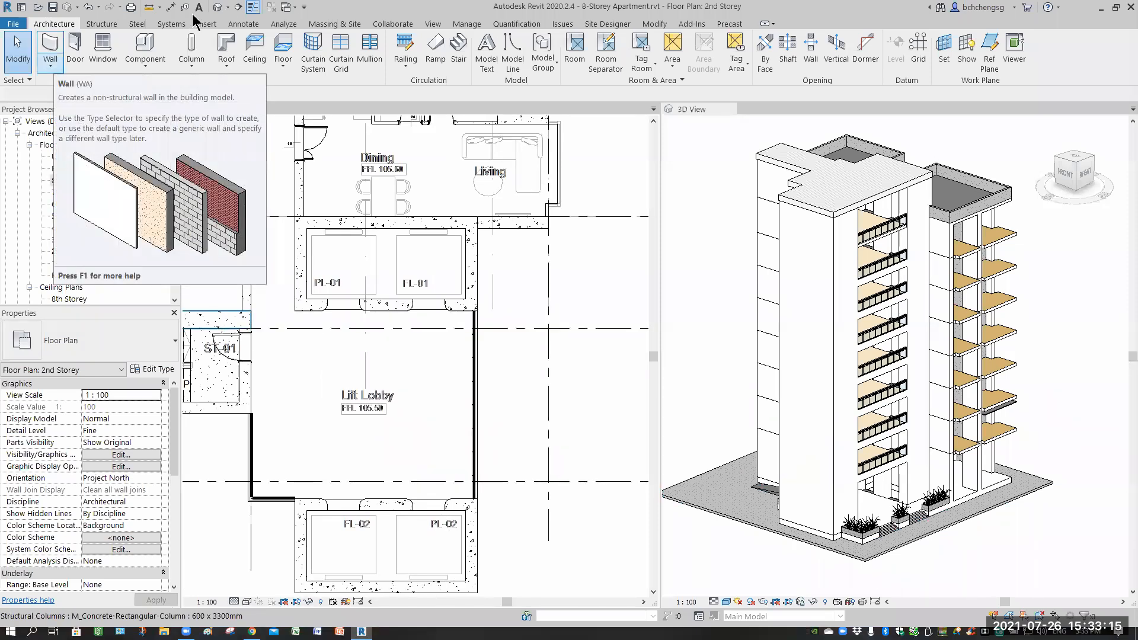
{"action": "left_click", "coordinate": [238, 7]}
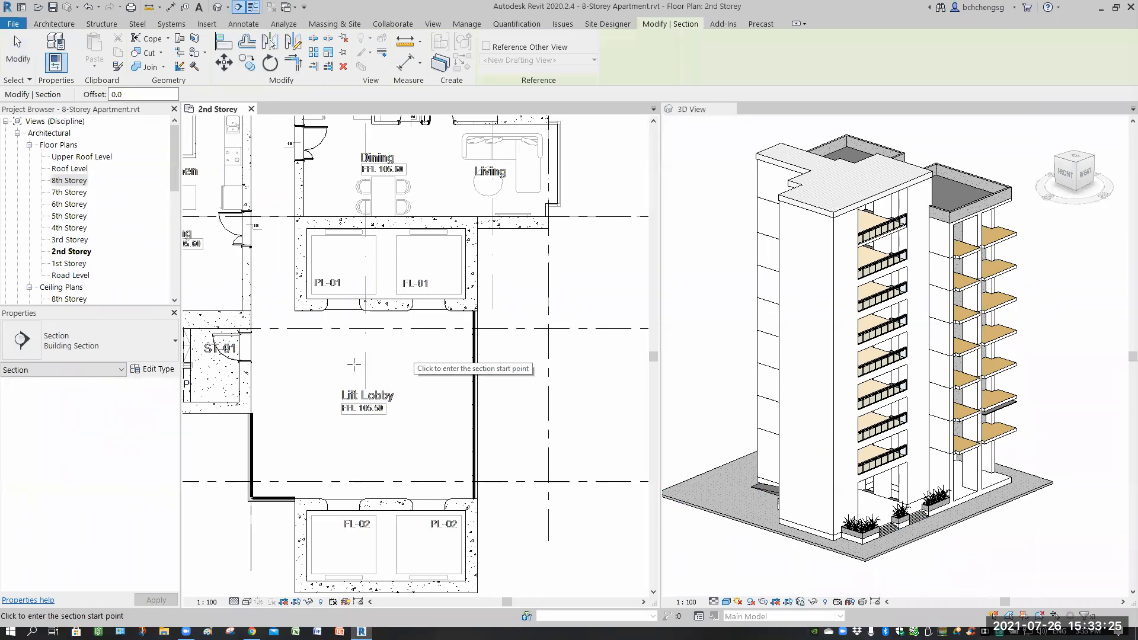
{"action": "scroll", "coordinate": [413, 372], "scroll_direction": "down", "scroll_amount": 5}
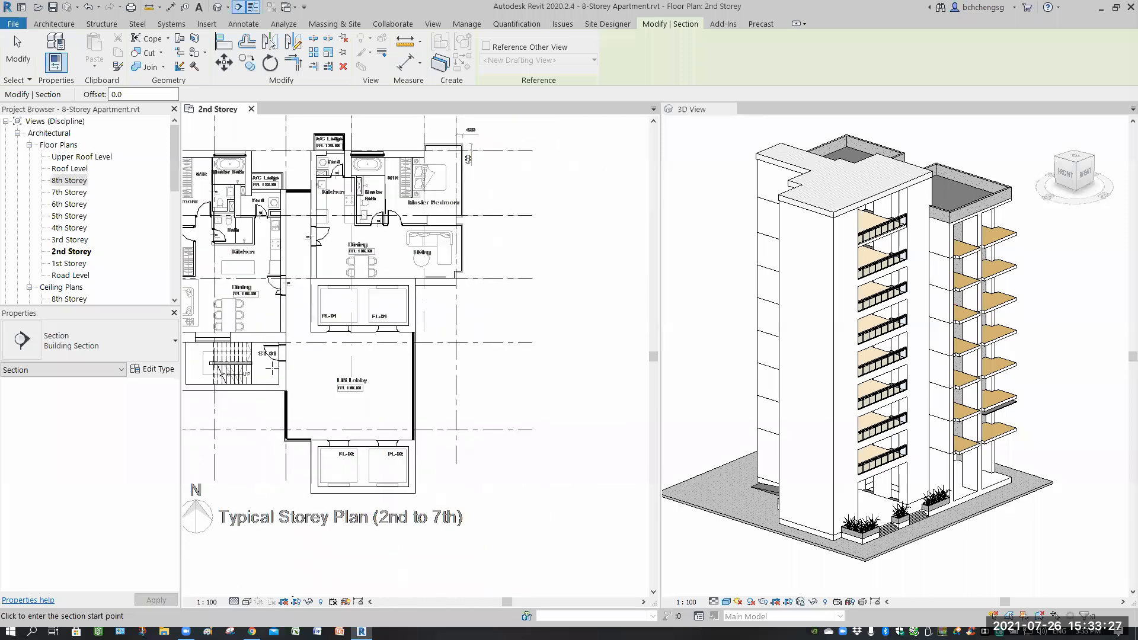
{"action": "middle_click_drag", "start_coordinate": [302, 372], "coordinate": [345, 363]}
{"action": "left_click", "coordinate": [241, 362]}
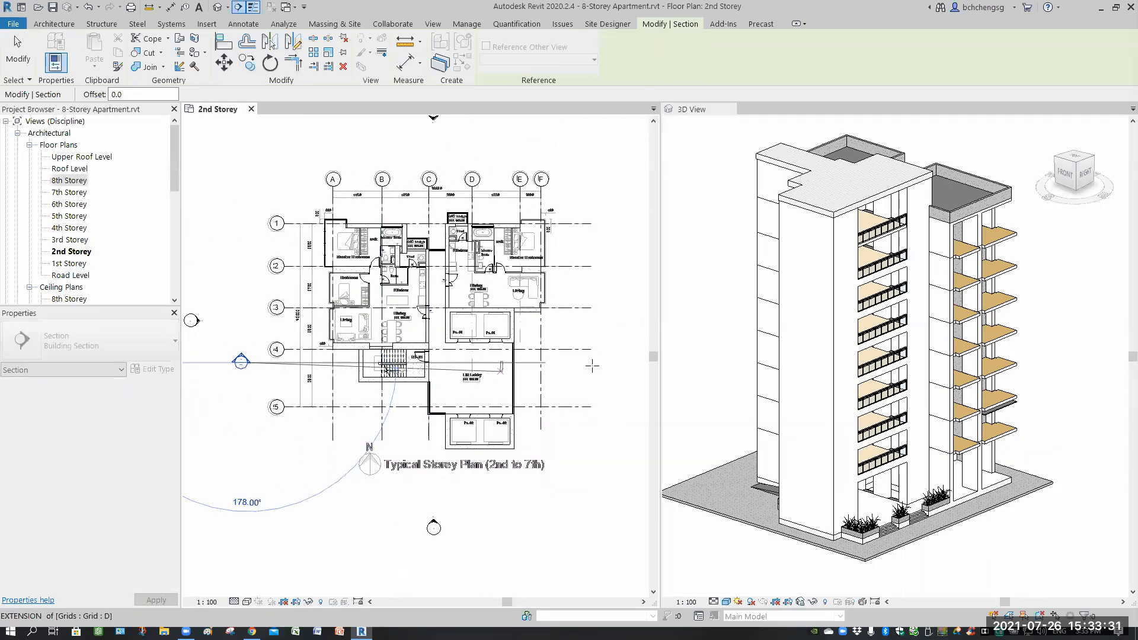
{"action": "left_click", "coordinate": [592, 362]}
{"action": "key", "text": "Escape"}
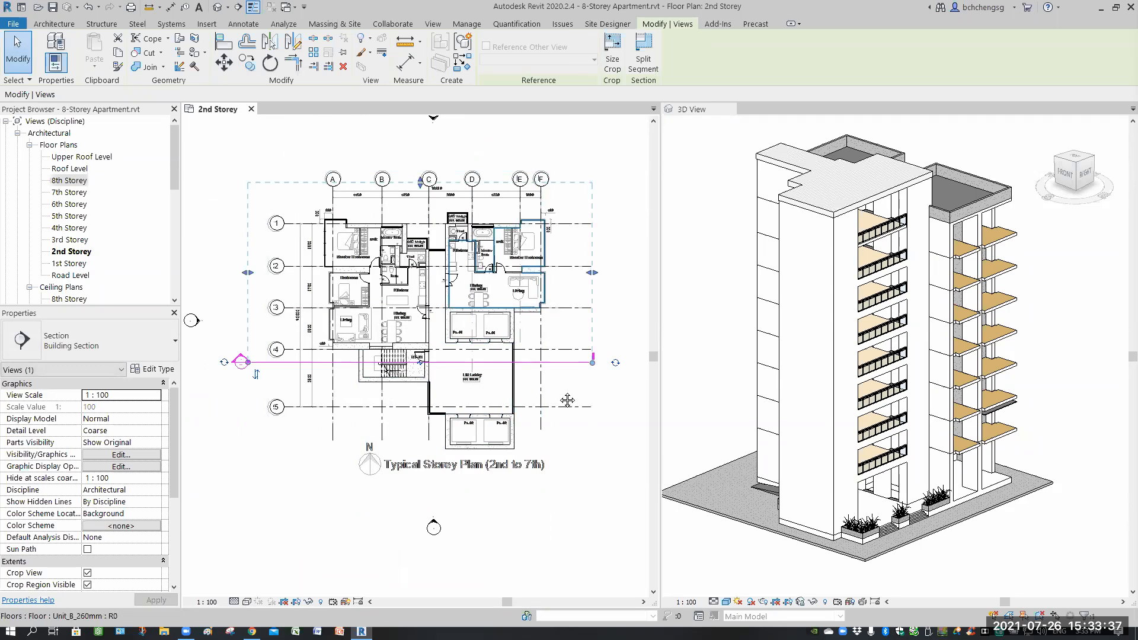
Tab the open views and narrow the section's crop width and far clip depth toward the lift lobby.
{"action": "key", "text": "t"}
{"action": "key", "text": "w"}
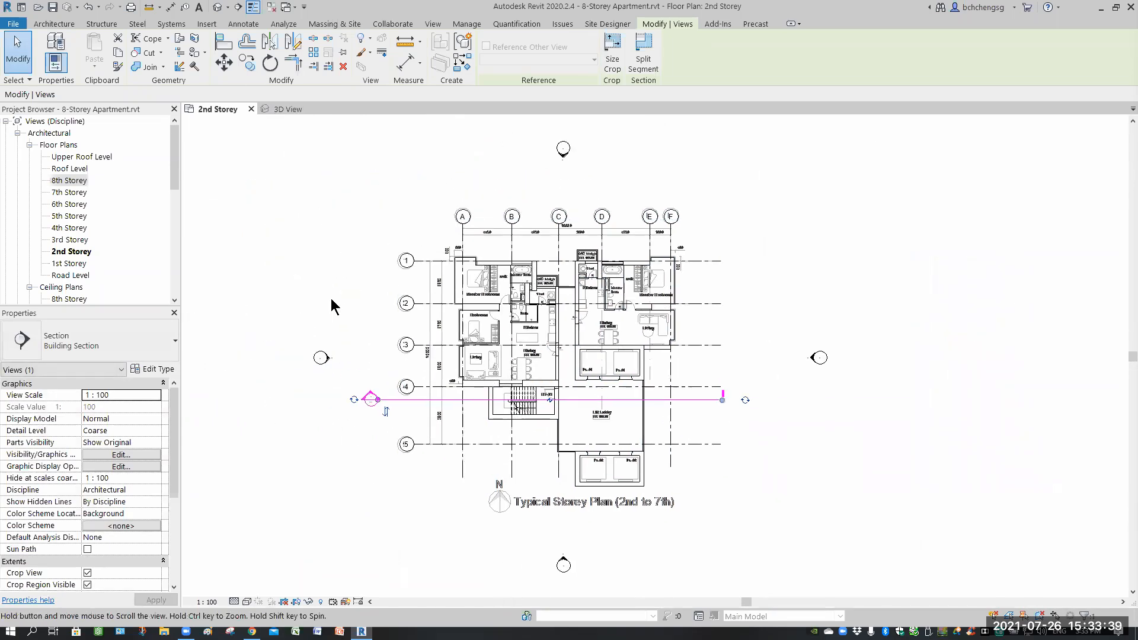
{"action": "scroll", "coordinate": [474, 349], "scroll_direction": "up", "scroll_amount": 2}
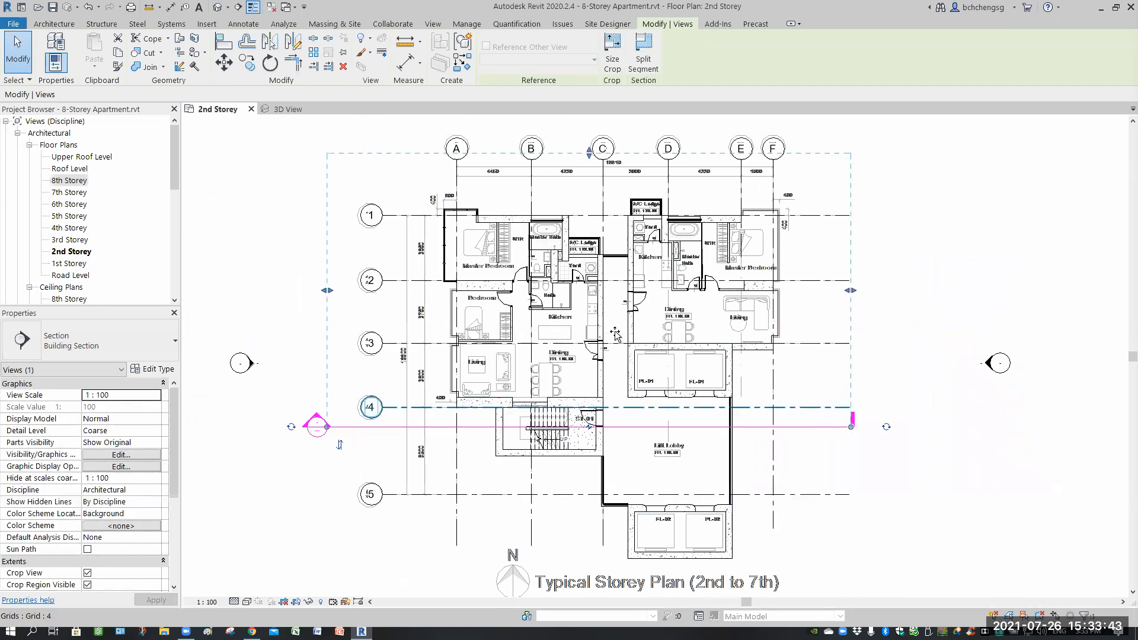
{"action": "left_click_drag", "start_coordinate": [615, 335], "coordinate": [613, 340]}
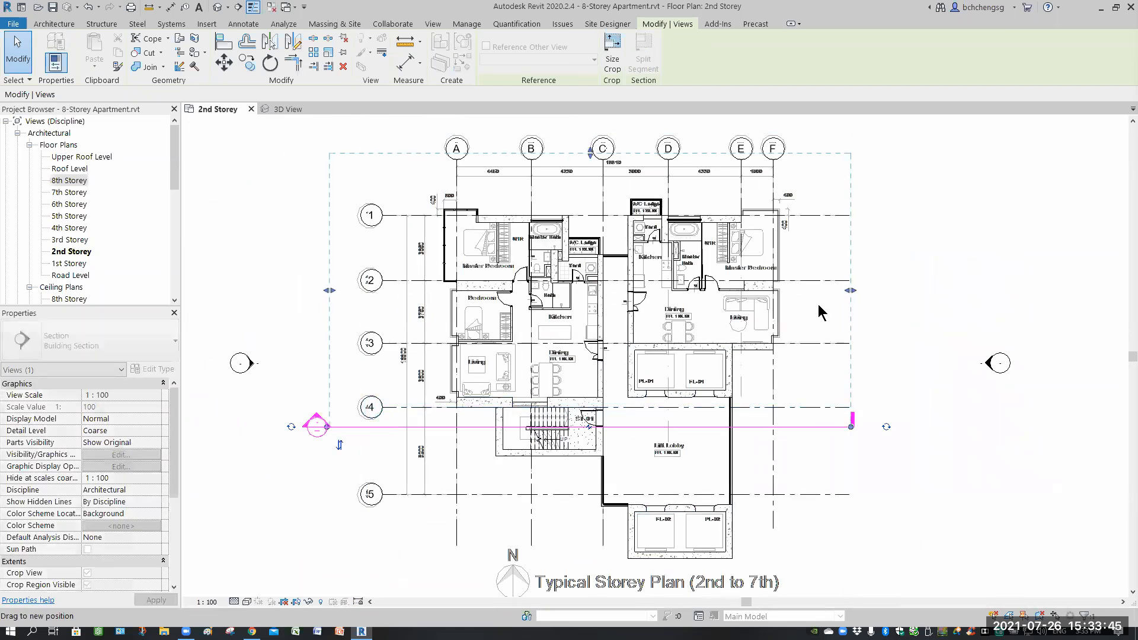
{"action": "left_click_drag", "start_coordinate": [850, 305], "coordinate": [794, 304]}
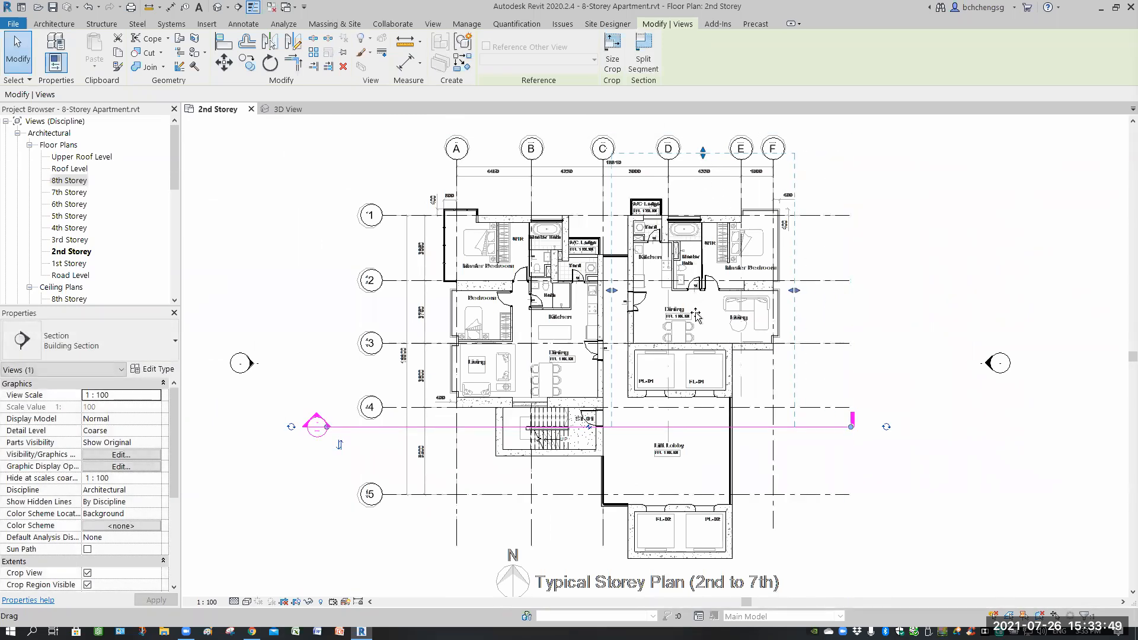
{"action": "left_click_drag", "start_coordinate": [703, 153], "coordinate": [692, 336]}
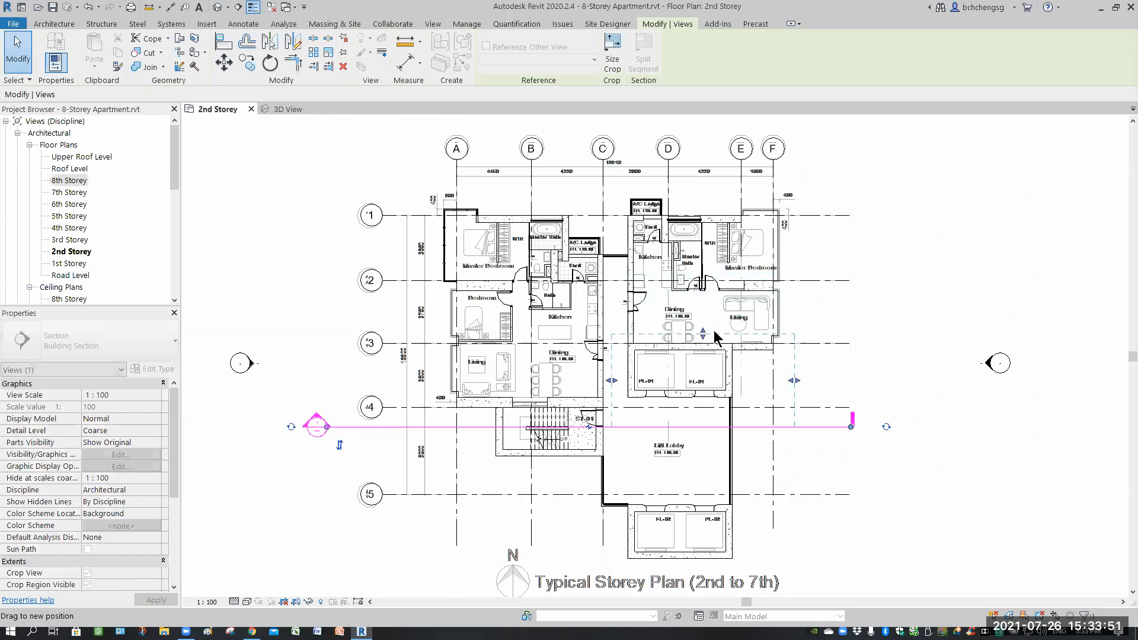
{"action": "left_click", "coordinate": [891, 290]}
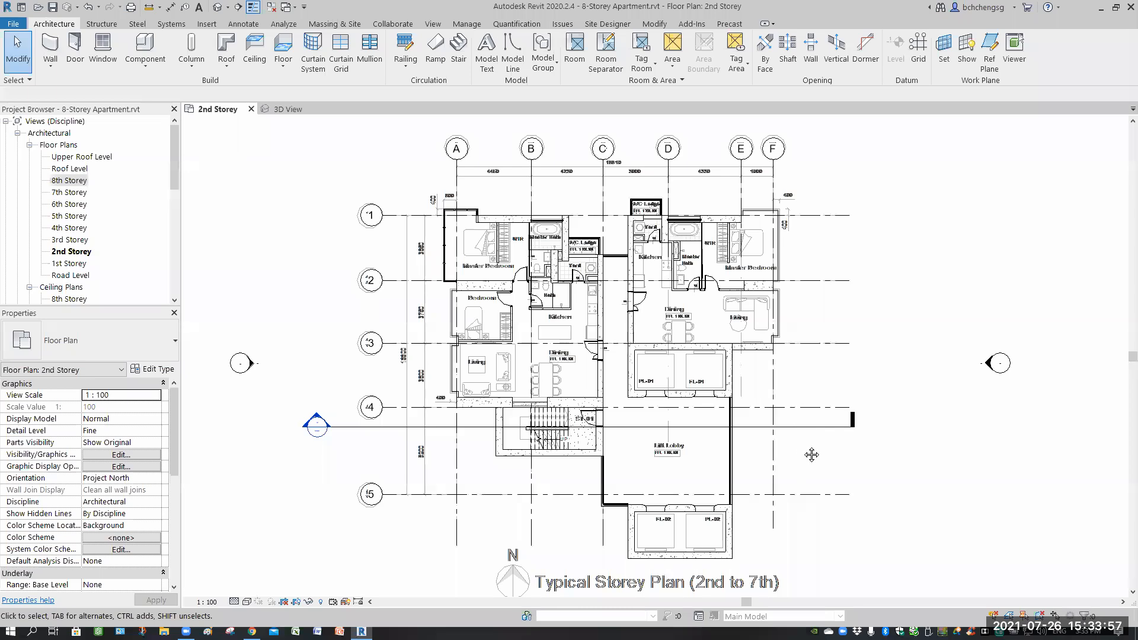
{"action": "left_click", "coordinate": [792, 457]}
Rename the new section view as Building Section AA.
{"action": "scroll", "coordinate": [682, 407], "scroll_direction": "up", "scroll_amount": 1}
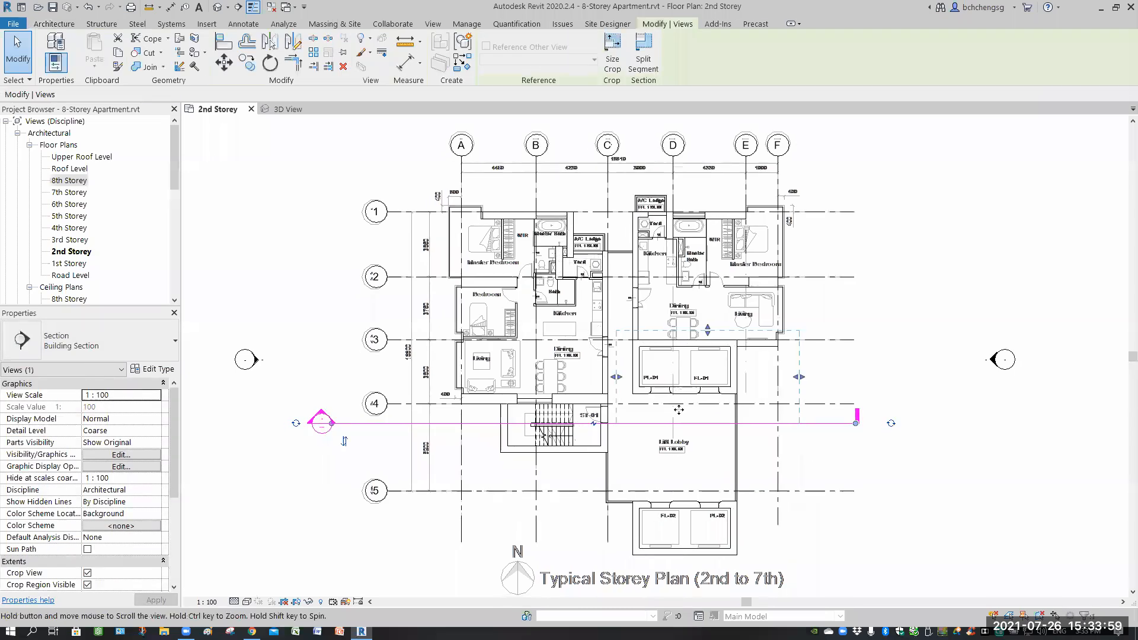
{"action": "scroll", "coordinate": [680, 431], "scroll_direction": "up", "scroll_amount": 1}
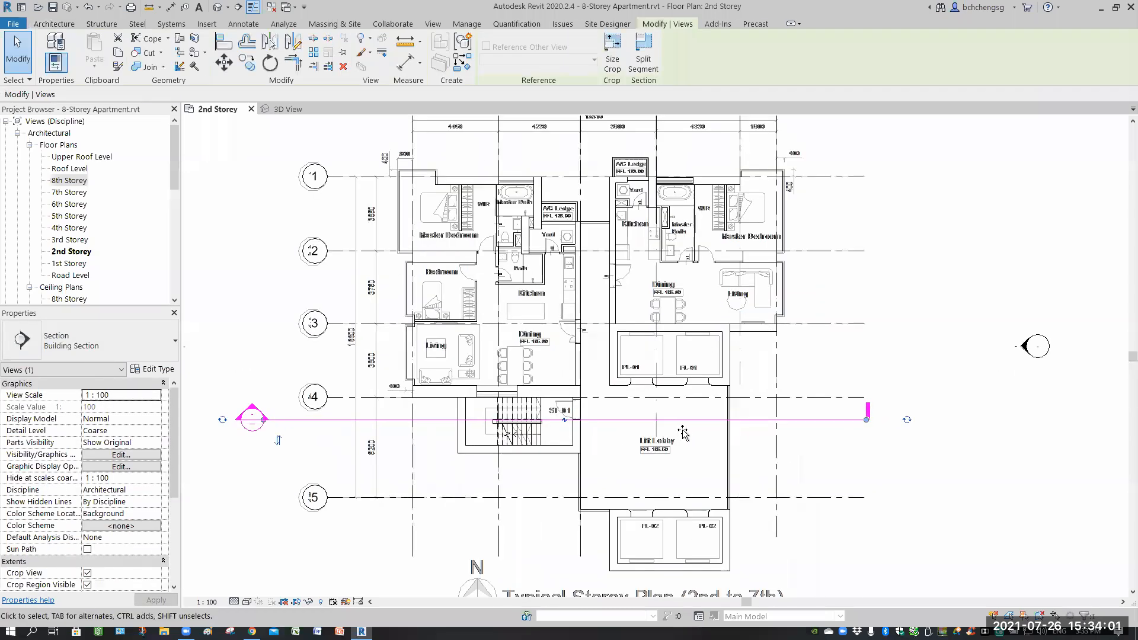
{"action": "scroll", "coordinate": [682, 431], "scroll_direction": "up", "scroll_amount": 1}
{"action": "mouse_move", "coordinate": [671, 268]}
{"action": "left_mouse_down"}
{"action": "mouse_move", "coordinate": [670, 289]}
{"action": "mouse_move", "coordinate": [676, 277]}
{"action": "left_mouse_up"}
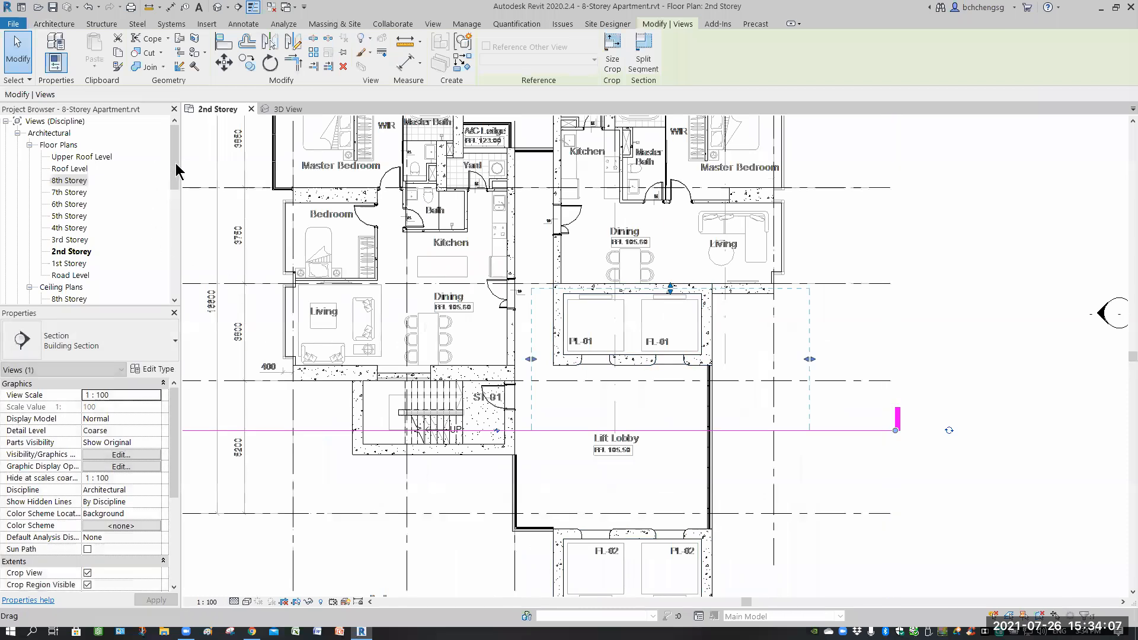
{"action": "left_click_drag", "start_coordinate": [175, 166], "coordinate": [168, 244]}
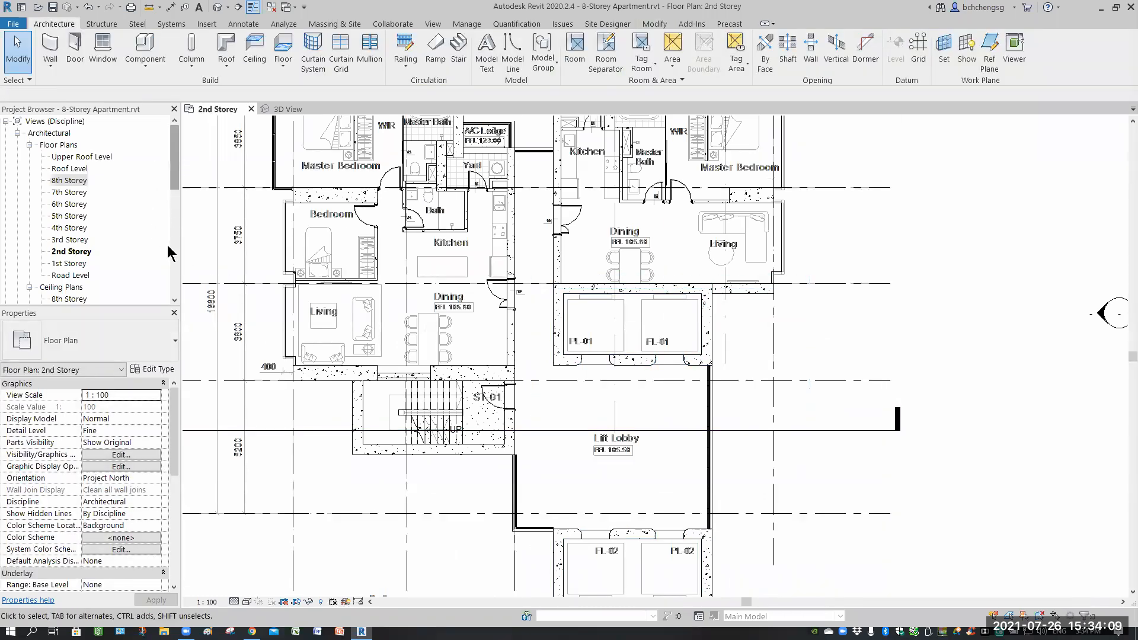
{"action": "scroll", "coordinate": [29, 229], "scroll_direction": "down", "scroll_amount": 3}
{"action": "left_click", "coordinate": [28, 227]}
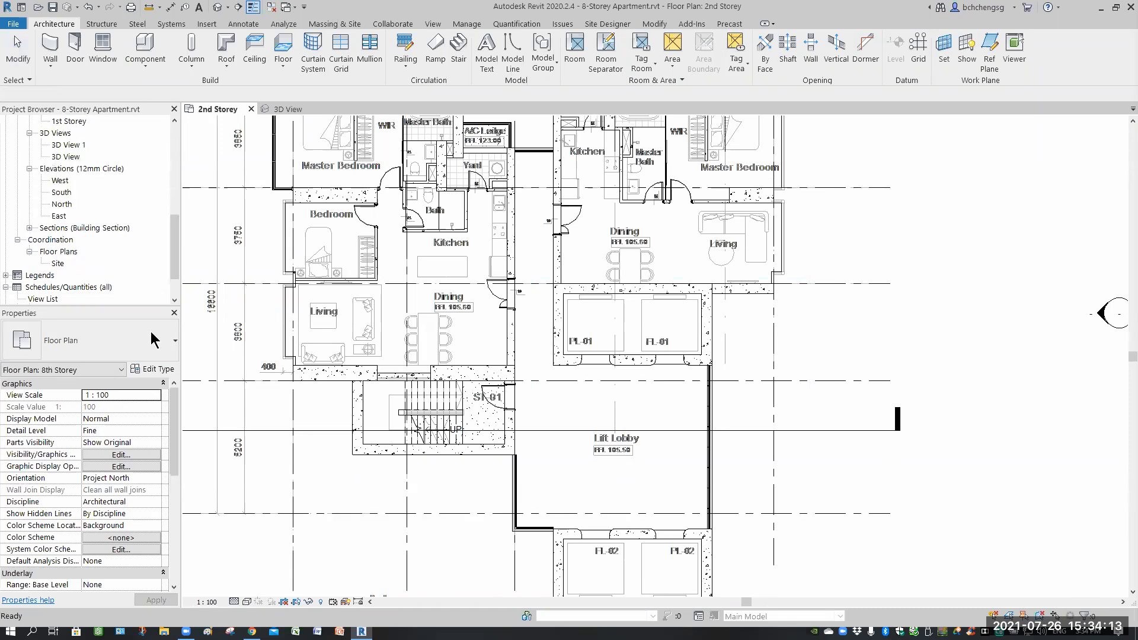
{"action": "left_click", "coordinate": [29, 228]}
{"action": "right_click", "coordinate": [62, 241]}
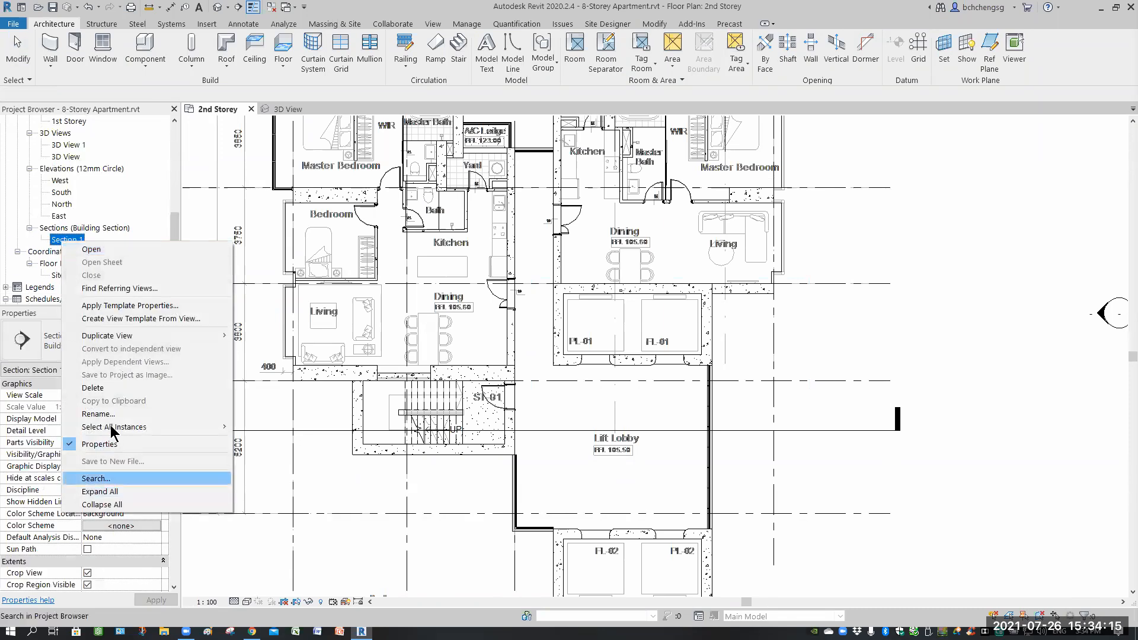
{"action": "left_click", "coordinate": [104, 415]}
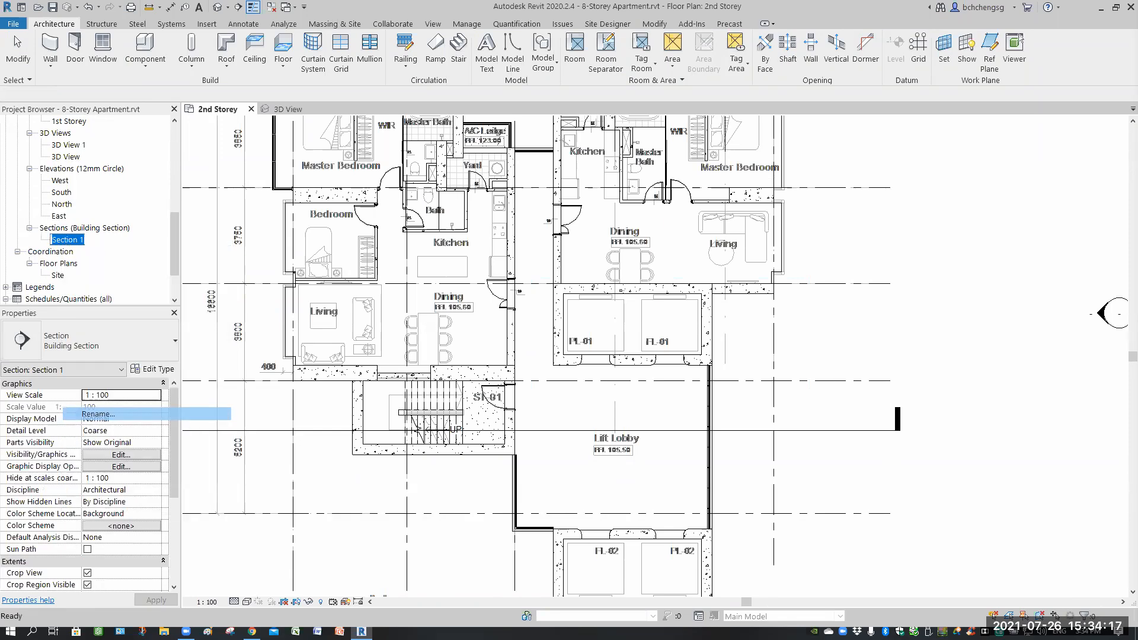
{"action": "type", "text": "Building Sect"}
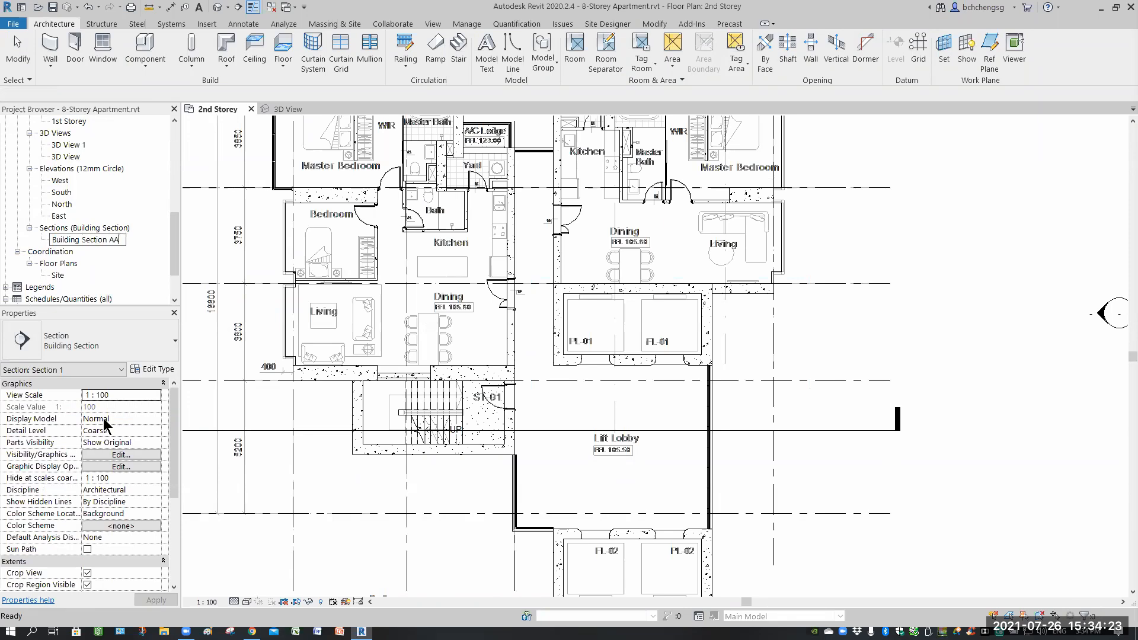
{"action": "key", "text": "Return"}
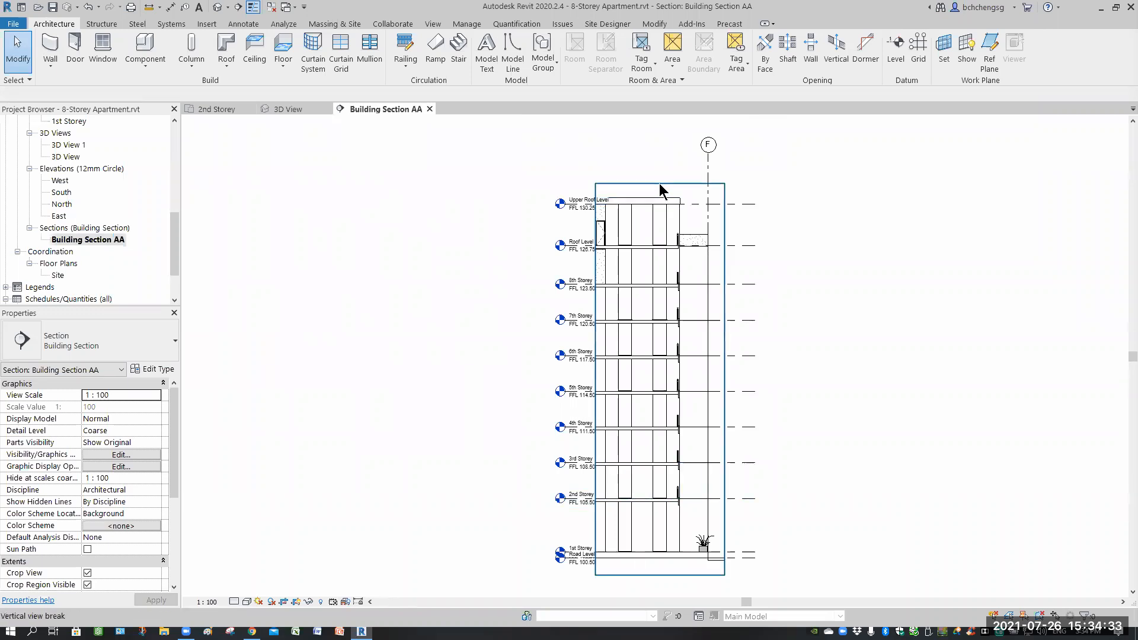
Drag the level heads at the bottom of the section further left, clear of the building.
{"action": "left_click", "coordinate": [659, 188]}
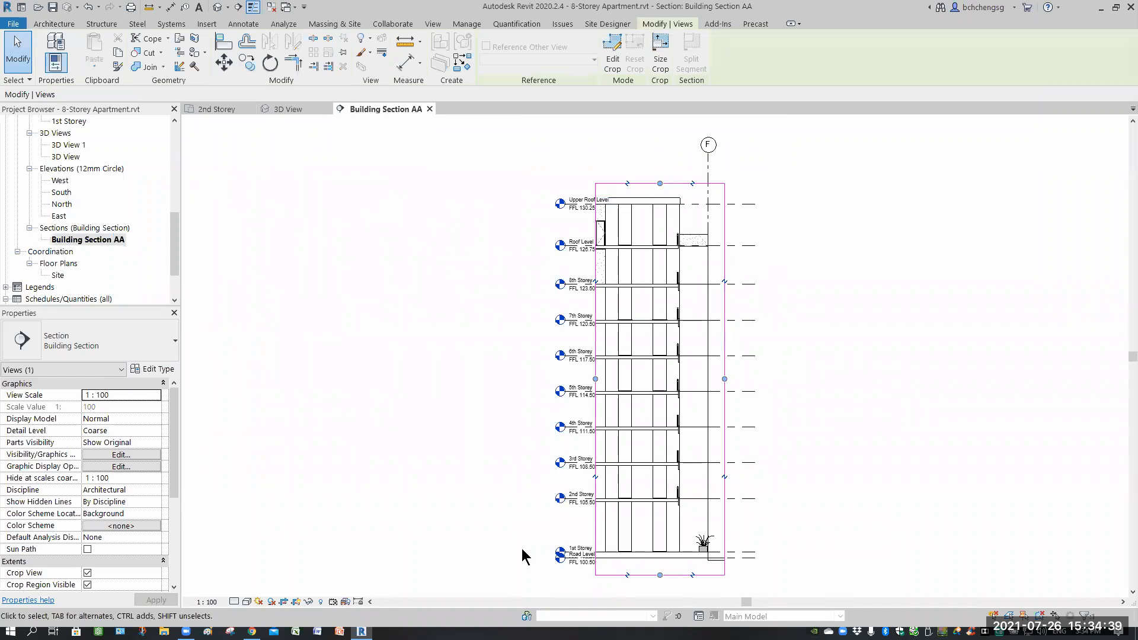
{"action": "left_click", "coordinate": [539, 549]}
{"action": "scroll", "coordinate": [598, 500], "scroll_direction": "up", "scroll_amount": 3}
{"action": "scroll", "coordinate": [602, 502], "scroll_direction": "up", "scroll_amount": 3}
{"action": "scroll", "coordinate": [616, 422], "scroll_direction": "up", "scroll_amount": 2}
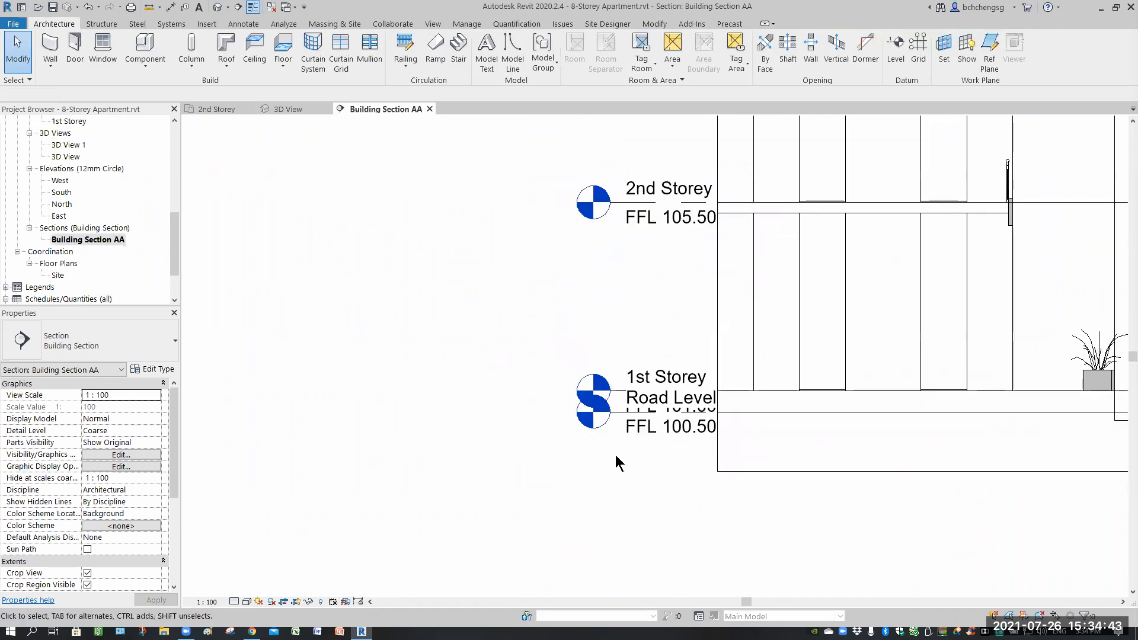
{"action": "left_click", "coordinate": [610, 422]}
{"action": "mouse_move", "coordinate": [564, 419]}
{"action": "left_mouse_down"}
{"action": "mouse_move", "coordinate": [470, 417]}
{"action": "mouse_move", "coordinate": [463, 479]}
{"action": "left_mouse_up"}
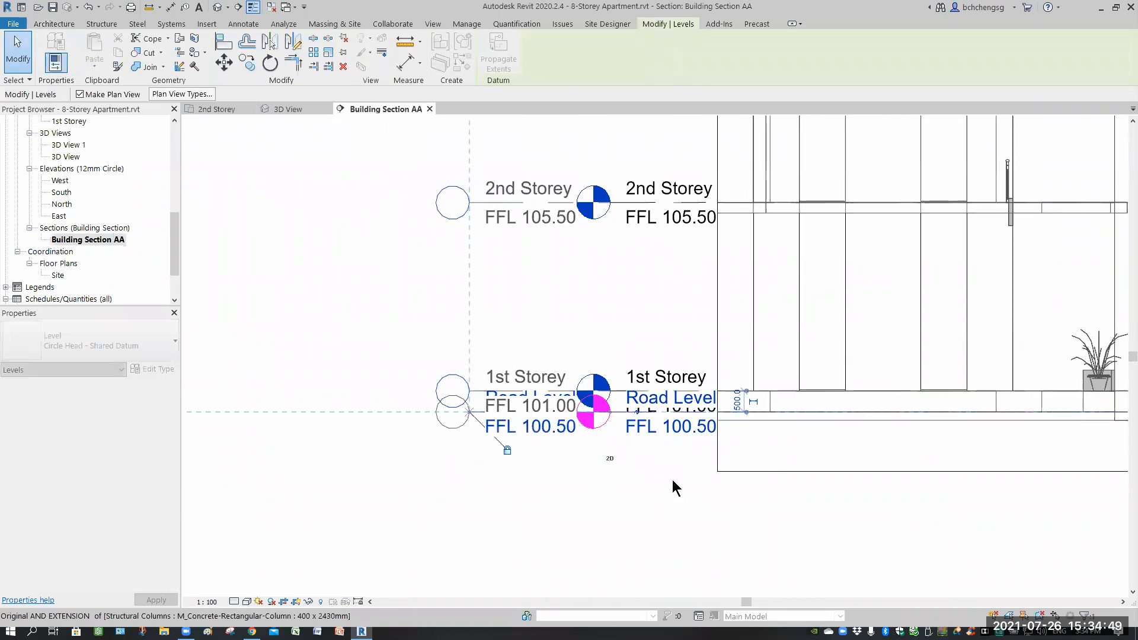
Add an elbow to the Road Level head and offset it below the 1st Storey level head.
{"action": "left_click", "coordinate": [614, 429]}
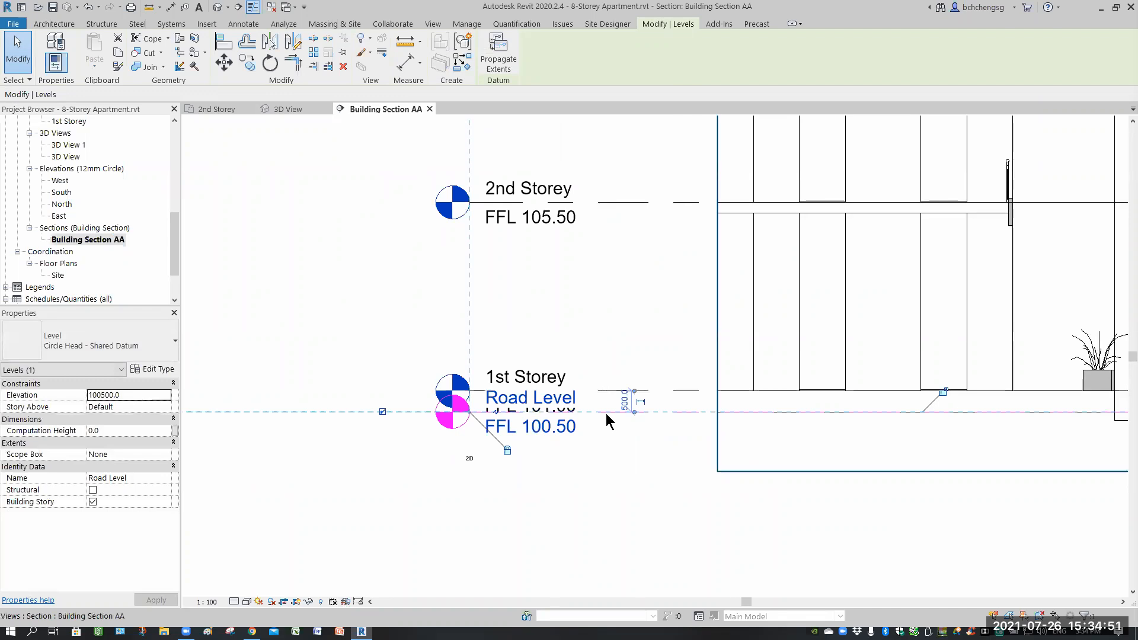
{"action": "left_click", "coordinate": [603, 445]}
{"action": "left_click", "coordinate": [495, 420]}
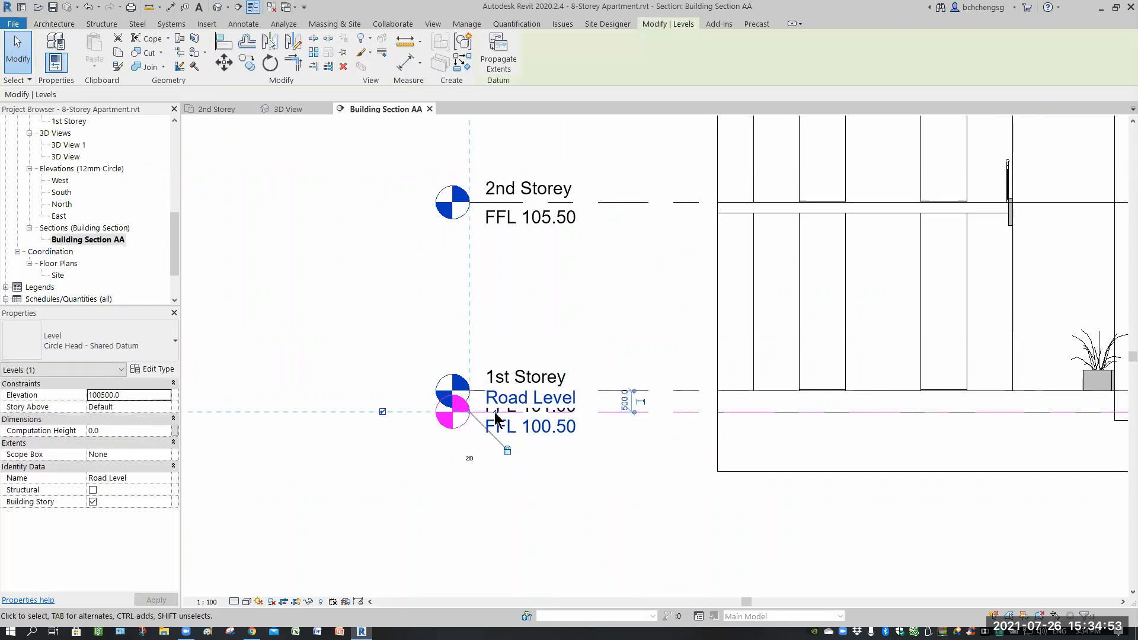
{"action": "left_click", "coordinate": [522, 414]}
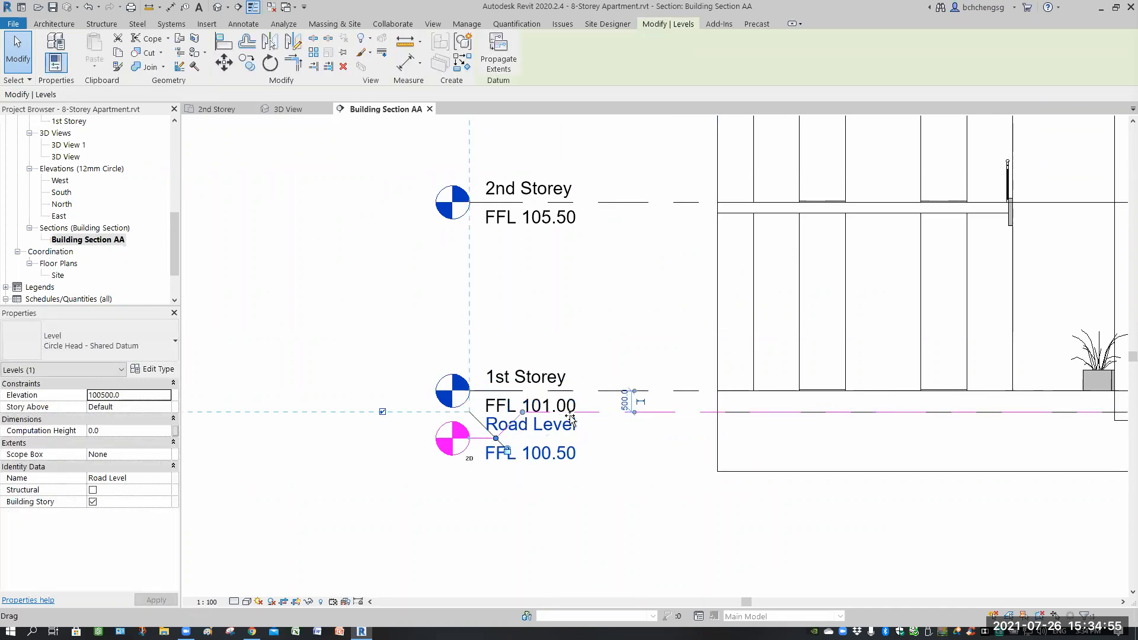
{"action": "left_click_drag", "start_coordinate": [523, 412], "coordinate": [631, 423]}
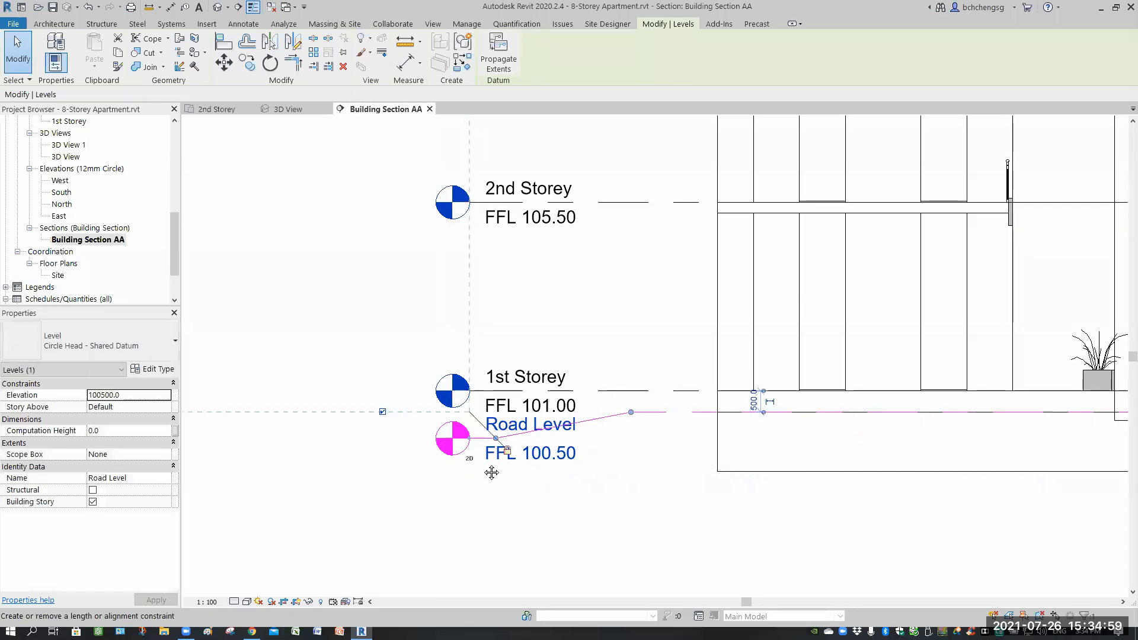
{"action": "scroll", "coordinate": [493, 453], "scroll_direction": "up", "scroll_amount": 4}
{"action": "left_click_drag", "start_coordinate": [500, 418], "coordinate": [800, 473]}
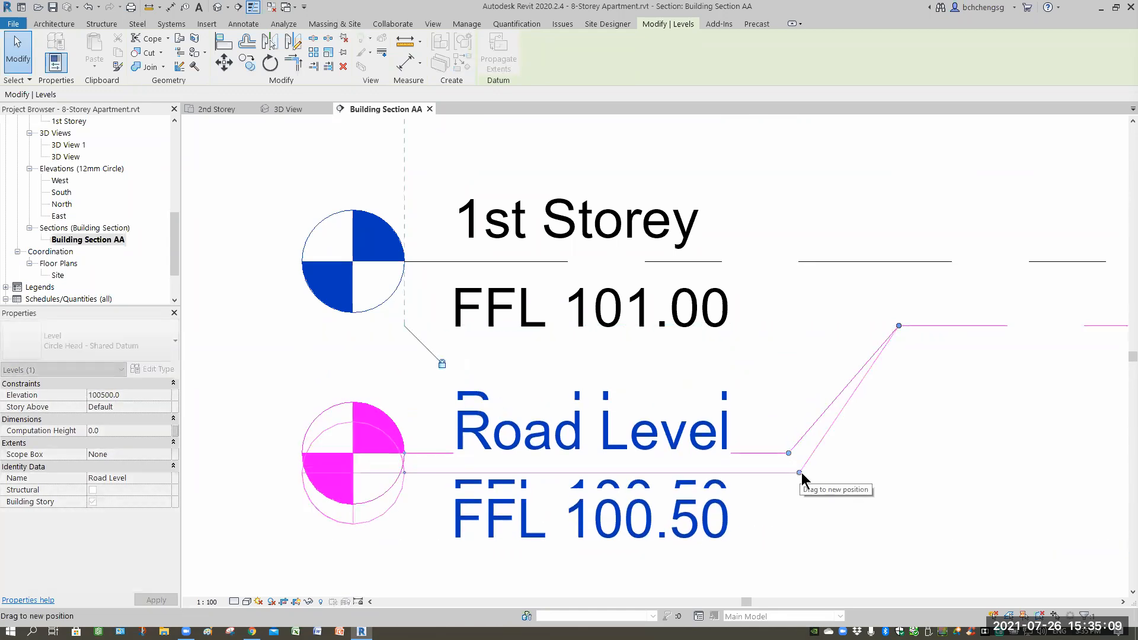
{"action": "left_click", "coordinate": [912, 468]}
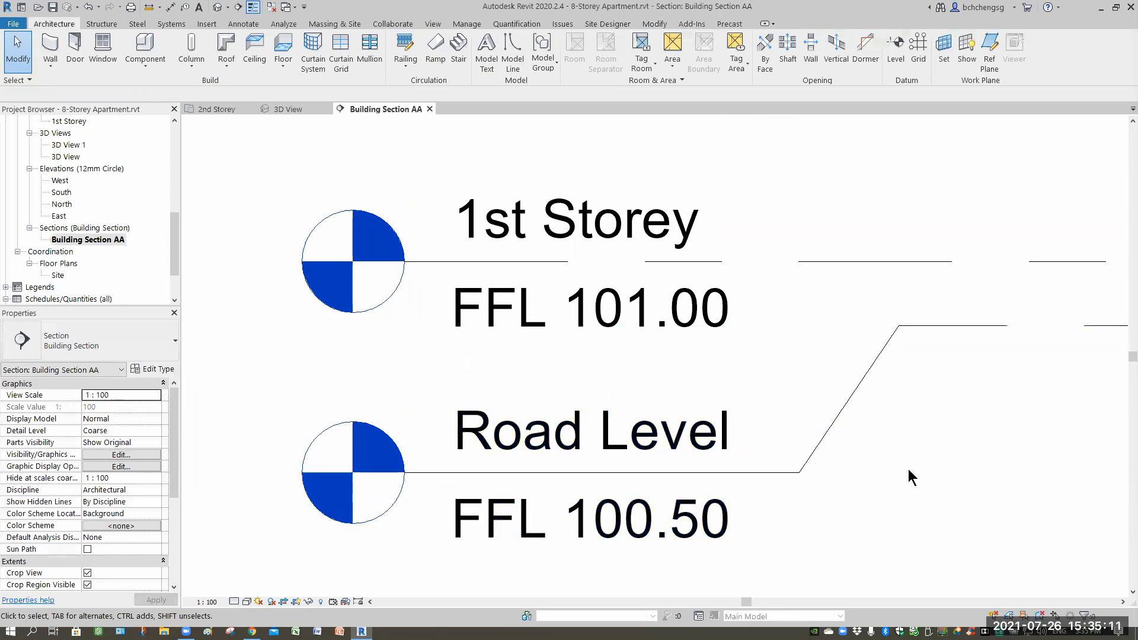
Measure the slab edge beside the parapet at the 2nd Storey level in the section.
{"action": "scroll", "coordinate": [908, 468], "scroll_direction": "down", "scroll_amount": 5}
{"action": "scroll", "coordinate": [775, 432], "scroll_direction": "down", "scroll_amount": 1}
{"action": "middle_click_drag", "start_coordinate": [785, 442], "coordinate": [579, 486]}
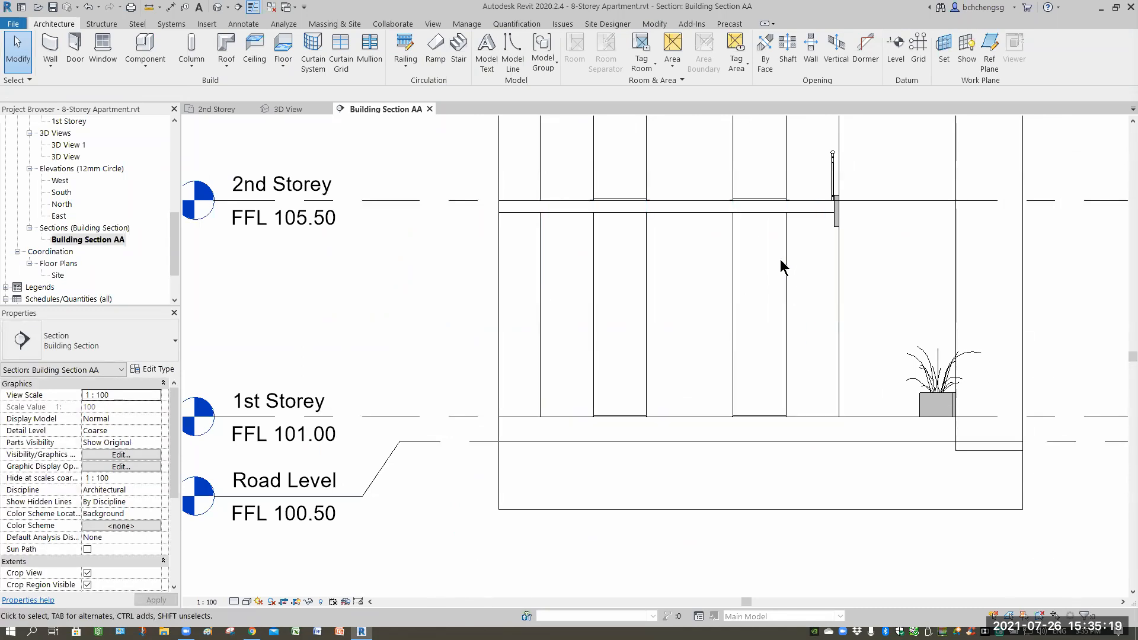
{"action": "scroll", "coordinate": [841, 248], "scroll_direction": "up", "scroll_amount": 2}
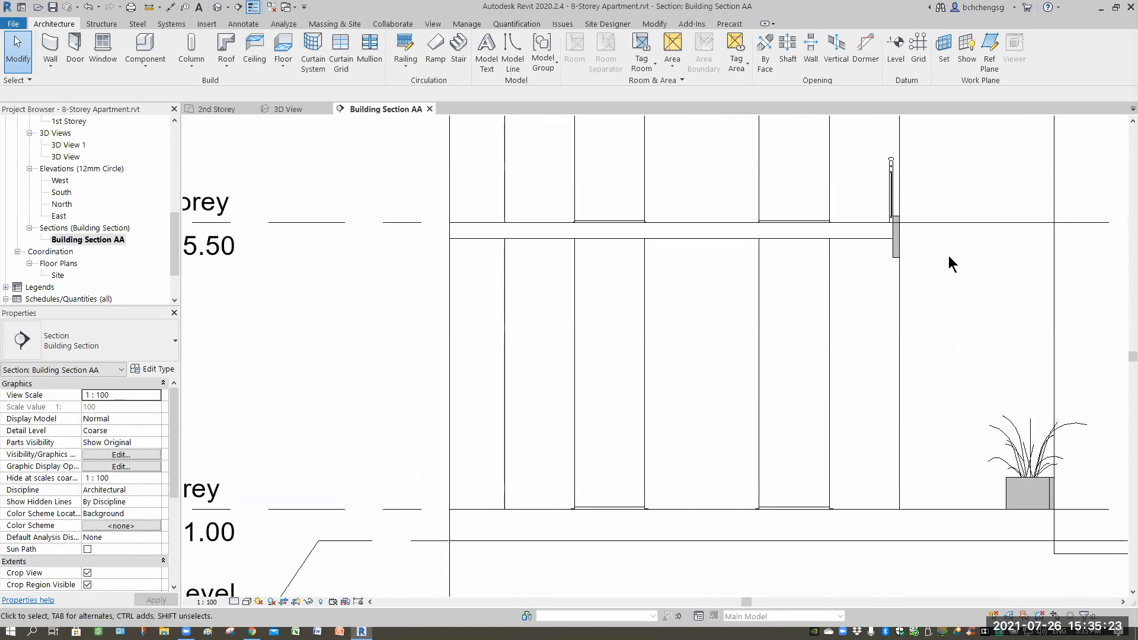
{"action": "scroll", "coordinate": [930, 257], "scroll_direction": "up", "scroll_amount": 2}
{"action": "scroll", "coordinate": [934, 262], "scroll_direction": "up", "scroll_amount": 1}
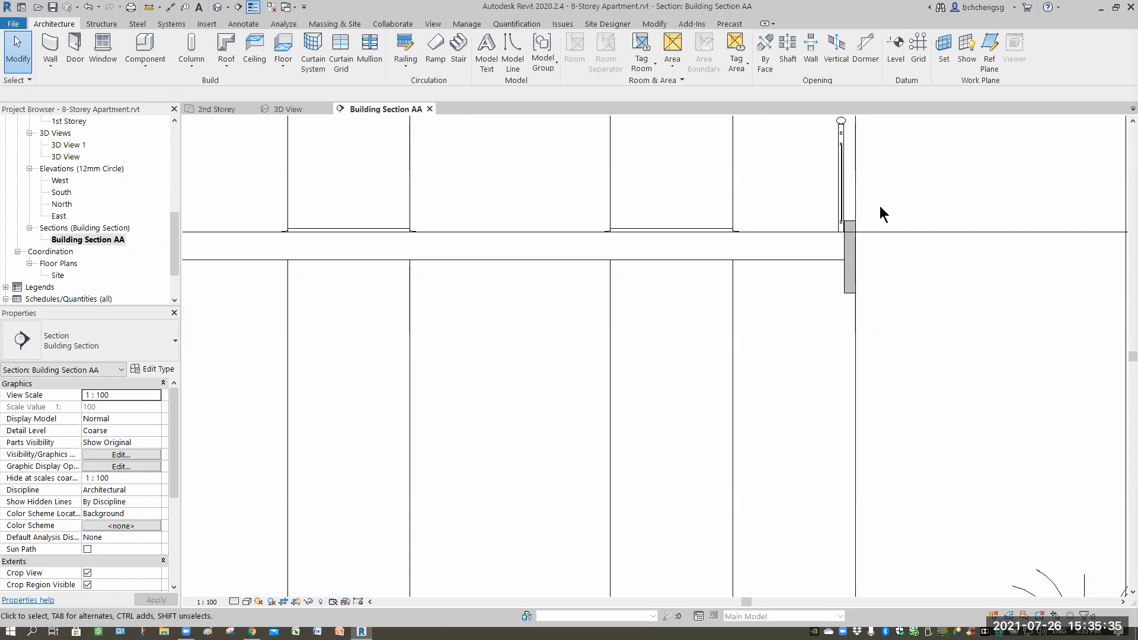
{"action": "scroll", "coordinate": [830, 314], "scroll_direction": "up", "scroll_amount": 4}
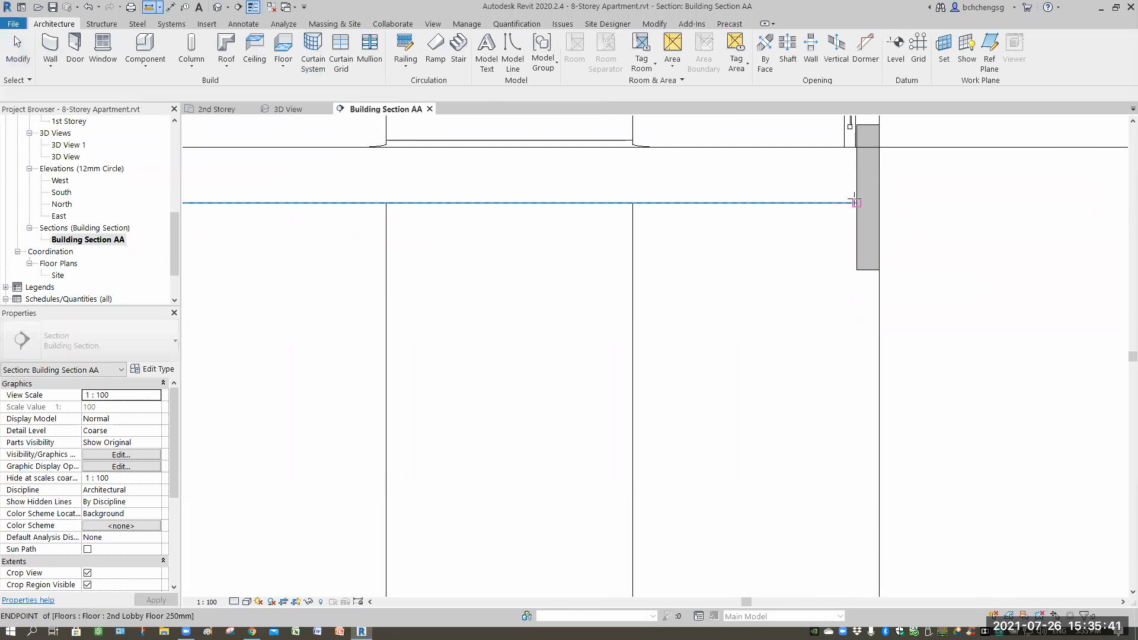
{"action": "left_click", "coordinate": [856, 204]}
{"action": "left_click", "coordinate": [856, 270]}
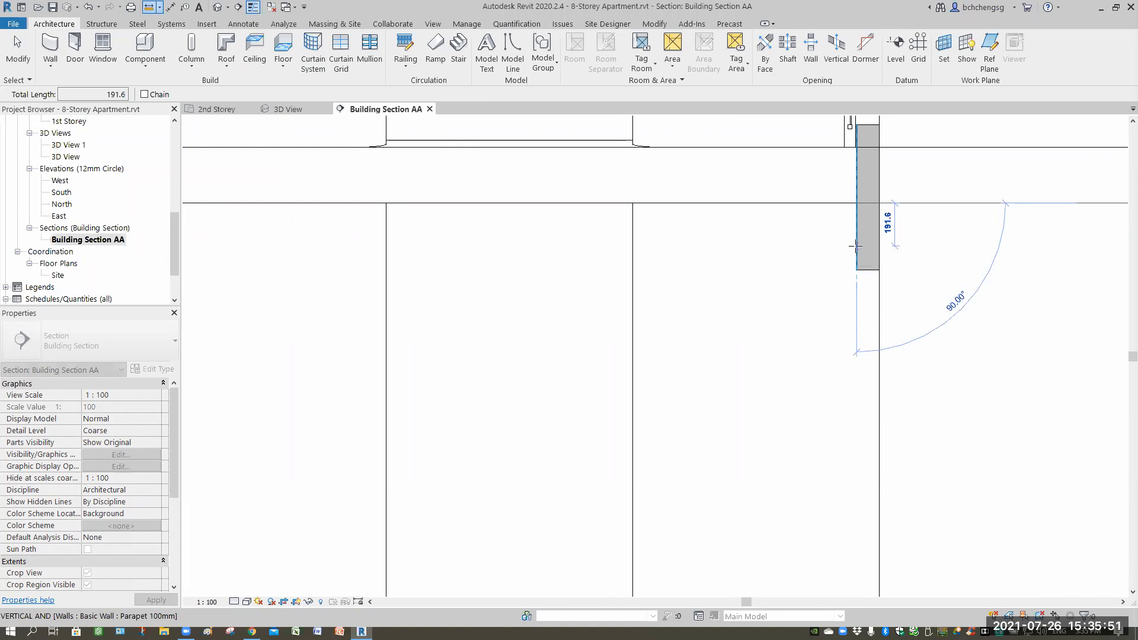
{"action": "key", "text": "Escape"}
{"action": "key", "text": "Escape"}
{"action": "scroll", "coordinate": [771, 327], "scroll_direction": "down", "scroll_amount": 4}
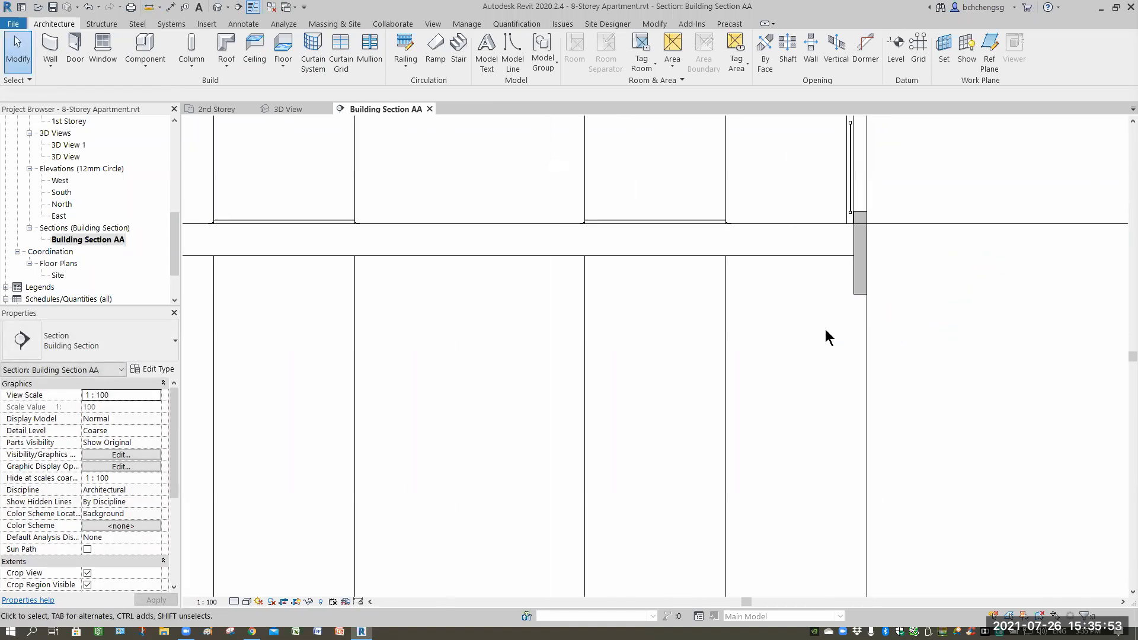
{"action": "scroll", "coordinate": [815, 360], "scroll_direction": "down", "scroll_amount": 2}
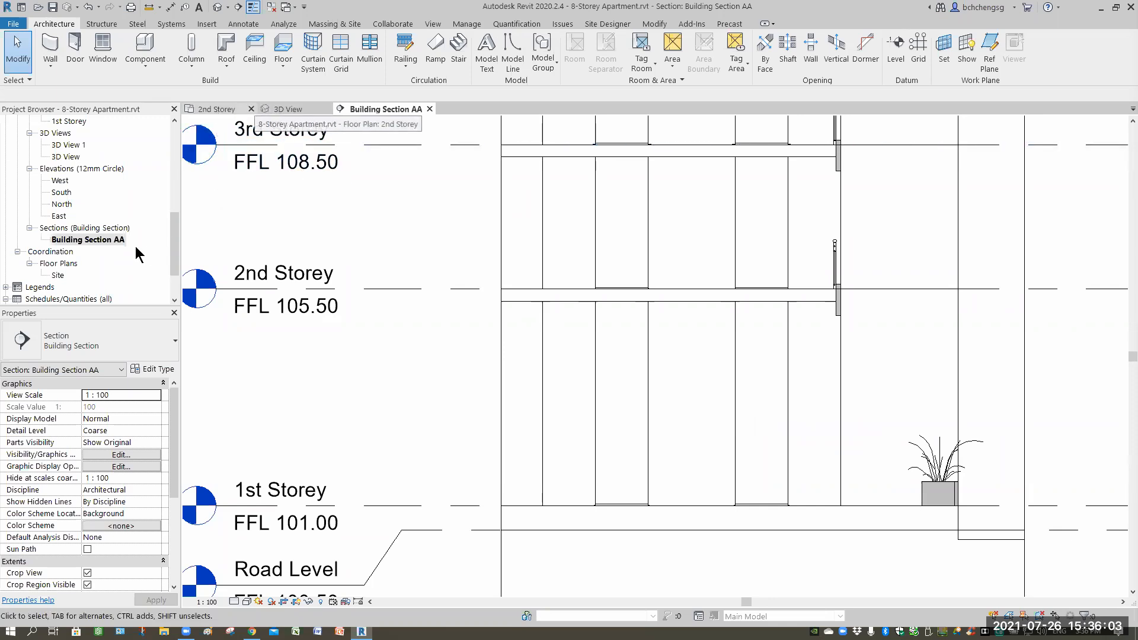
Open the 1st Storey floor plan and start a sketched ceiling over the Lift Lobby.
{"action": "left_click_drag", "start_coordinate": [172, 230], "coordinate": [176, 163]}
{"action": "left_click", "coordinate": [70, 181]}
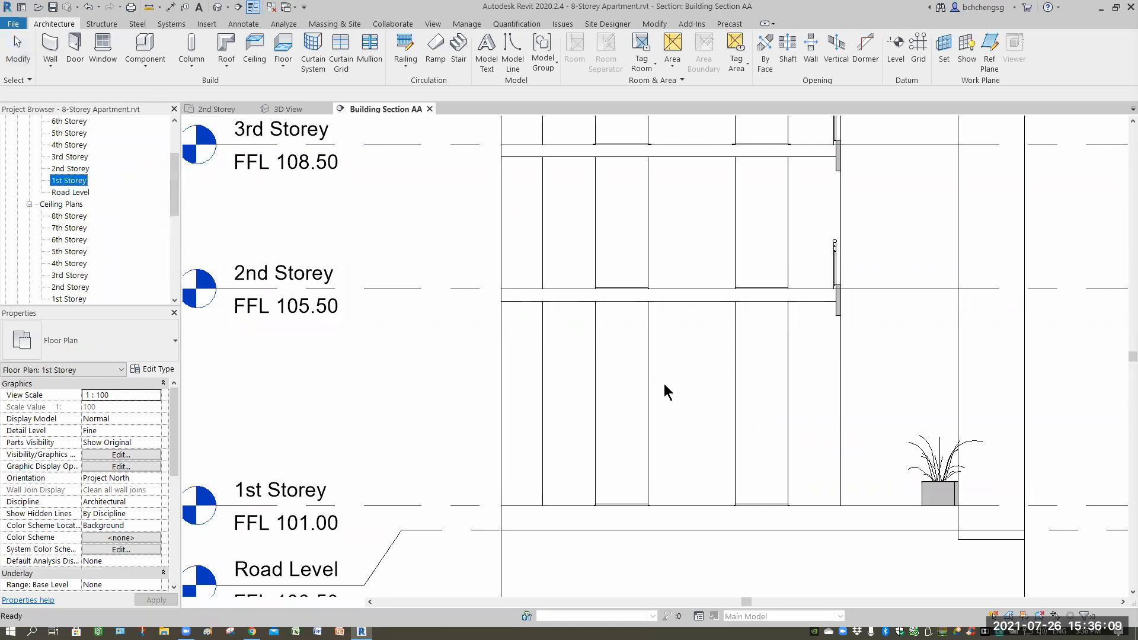
{"action": "scroll", "coordinate": [662, 392], "scroll_direction": "up", "scroll_amount": 5}
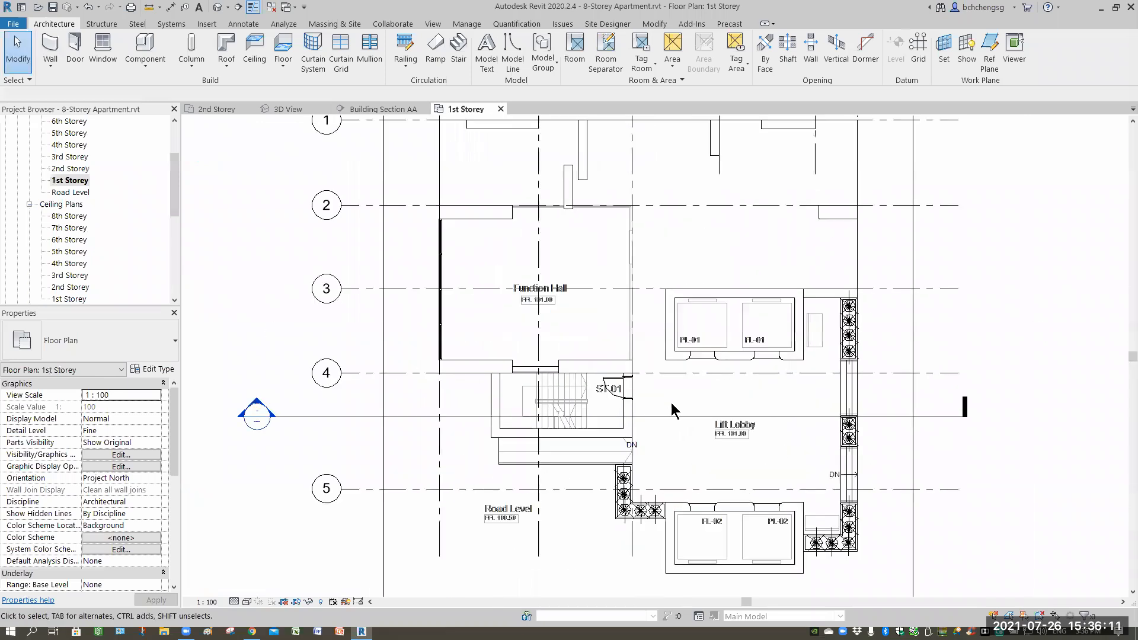
{"action": "scroll", "coordinate": [670, 403], "scroll_direction": "up", "scroll_amount": 2}
{"action": "middle_click_drag", "start_coordinate": [679, 472], "coordinate": [647, 462]}
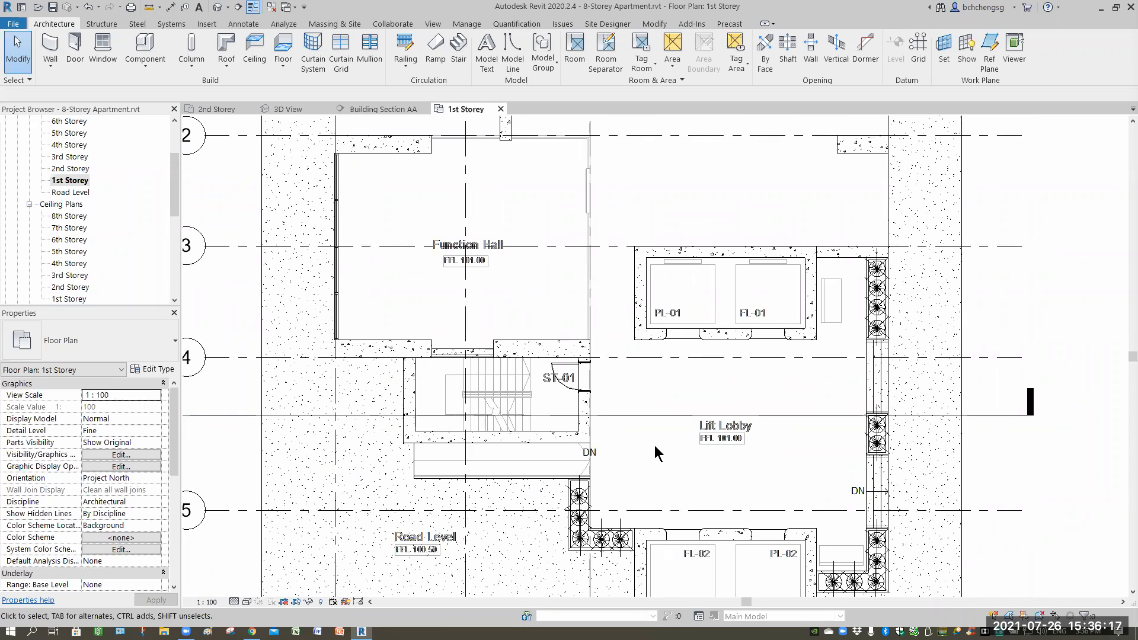
{"action": "middle_click_drag", "start_coordinate": [650, 434], "coordinate": [648, 383]}
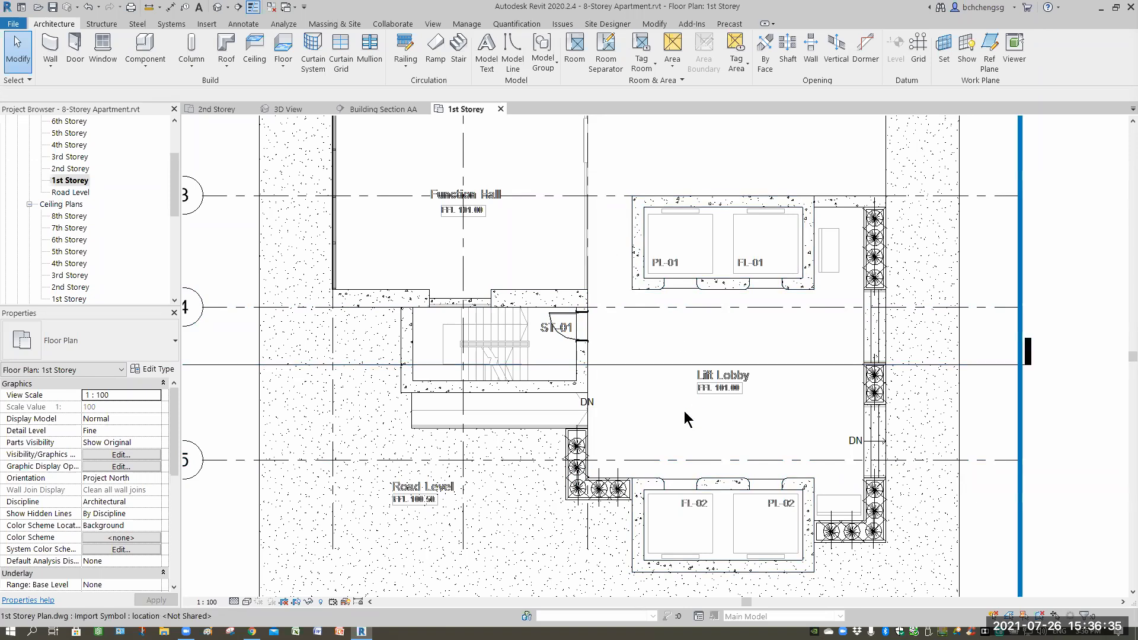
{"action": "scroll", "coordinate": [666, 422], "scroll_direction": "up", "scroll_amount": 1}
{"action": "scroll", "coordinate": [639, 418], "scroll_direction": "up", "scroll_amount": 1}
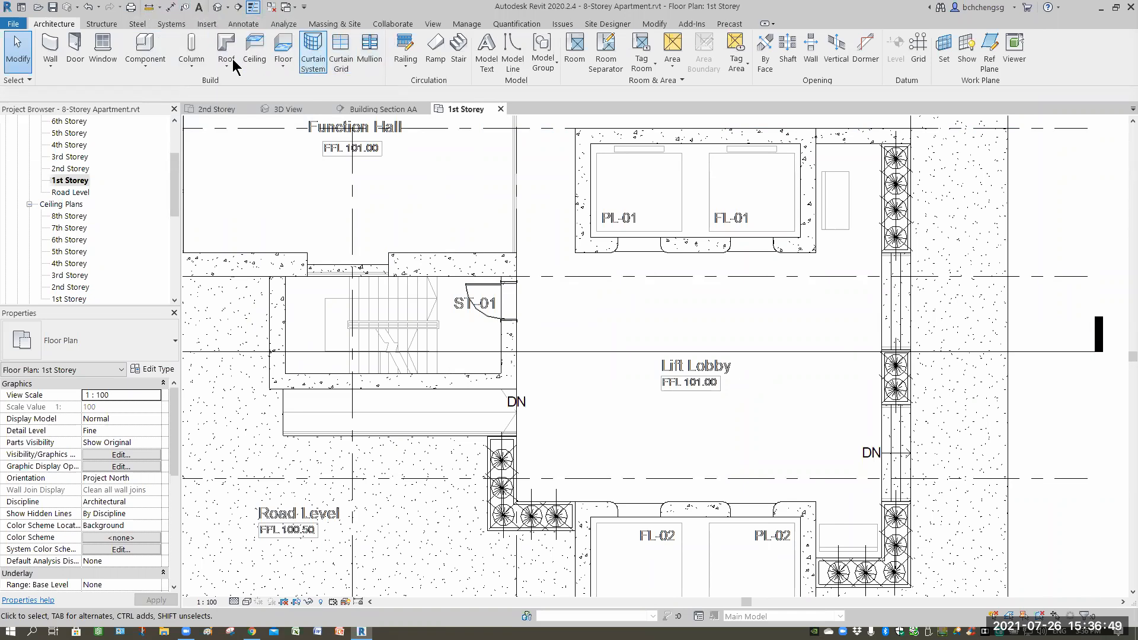
{"action": "left_click", "coordinate": [254, 56]}
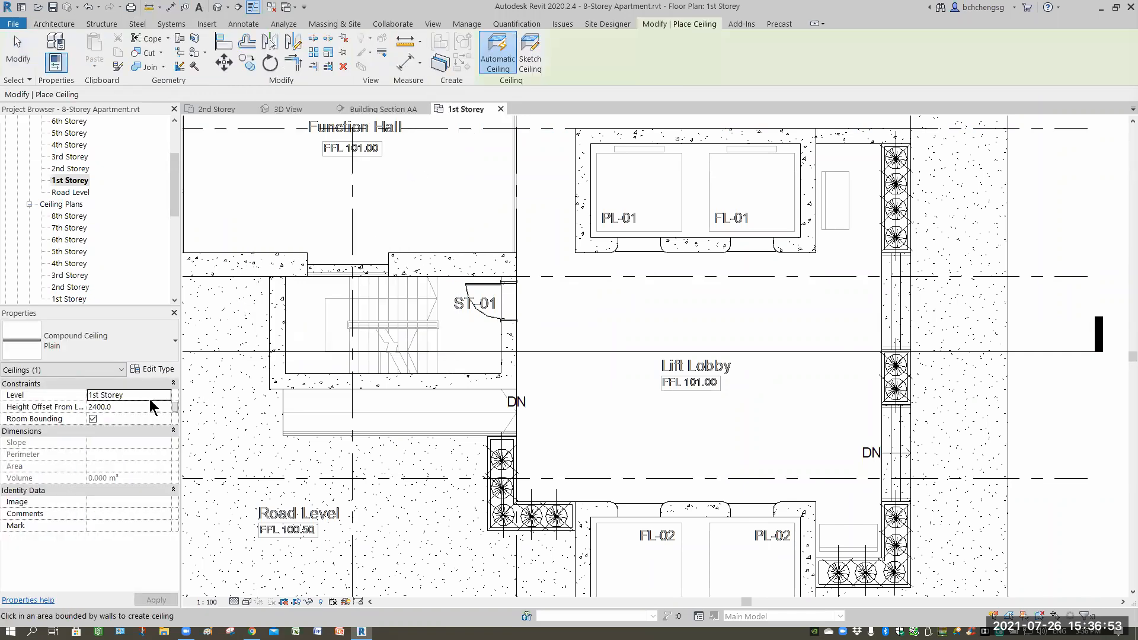
{"action": "left_click", "coordinate": [531, 59]}
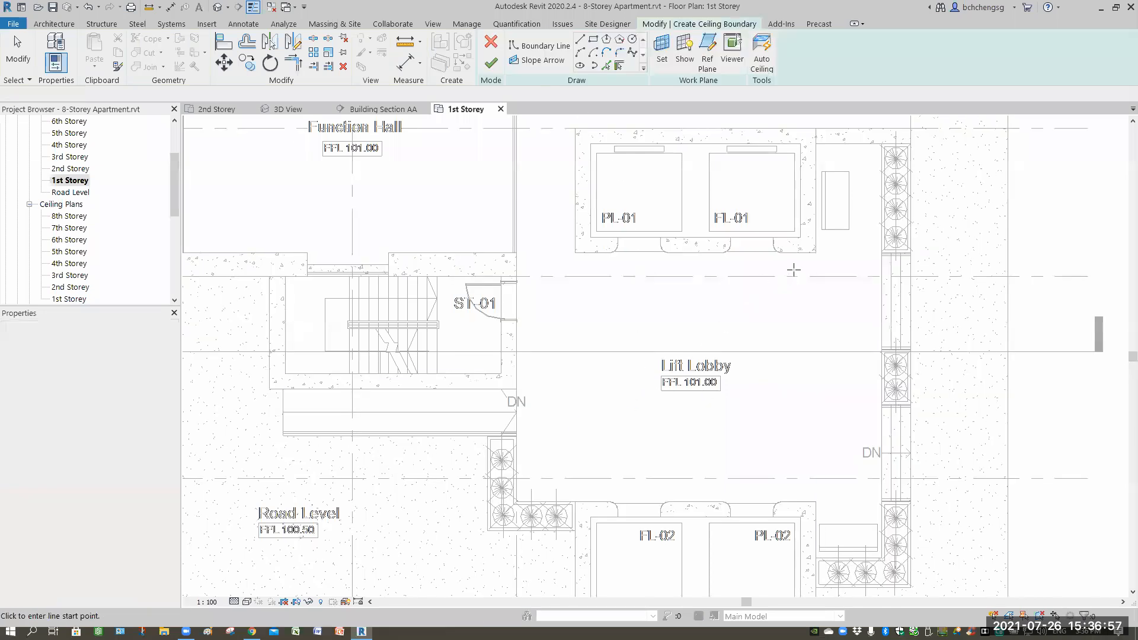
Sketch ceiling boundary lines down the Lift Lobby's right edge, along its bottom edge and up its left edge to the slab end.
{"action": "scroll", "coordinate": [795, 268], "scroll_direction": "up", "scroll_amount": 2}
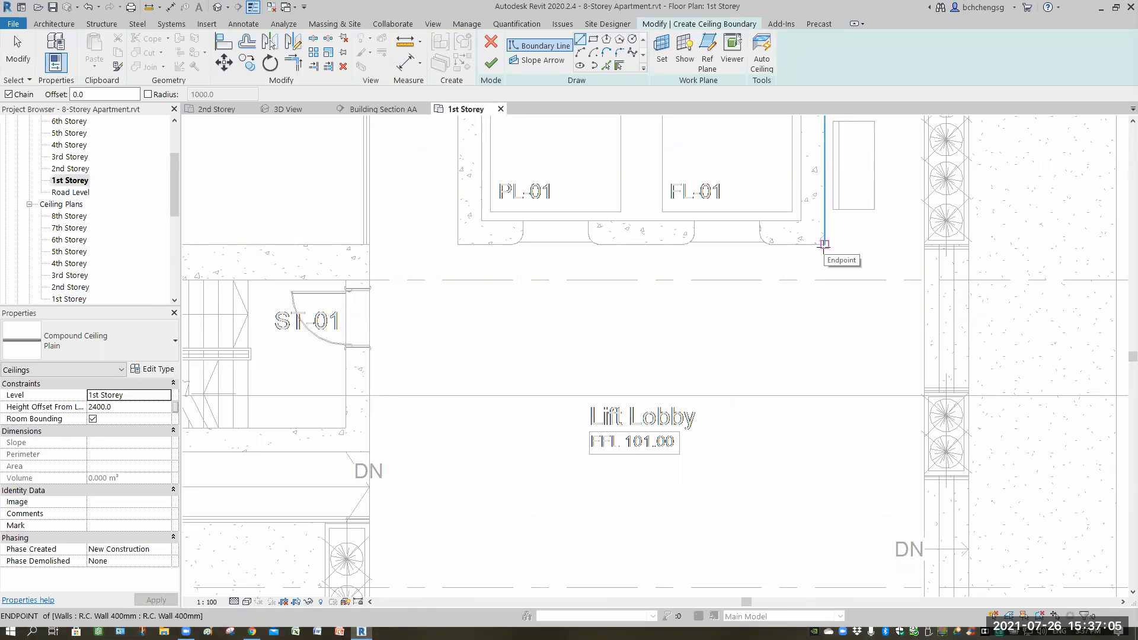
{"action": "left_click", "coordinate": [824, 243]}
{"action": "scroll", "coordinate": [812, 398], "scroll_direction": "down", "scroll_amount": 5, "text": "ctrl"}
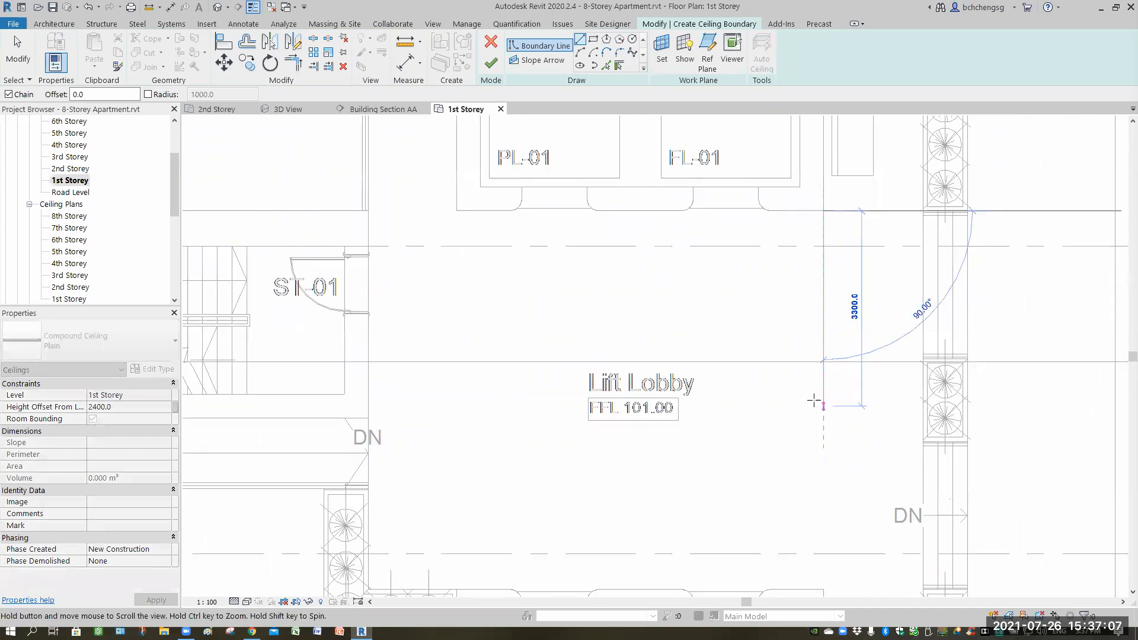
{"action": "scroll", "coordinate": [857, 356], "scroll_direction": "up", "scroll_amount": 3}
{"action": "scroll", "coordinate": [883, 319], "scroll_direction": "down", "scroll_amount": 3, "text": "ctrl"}
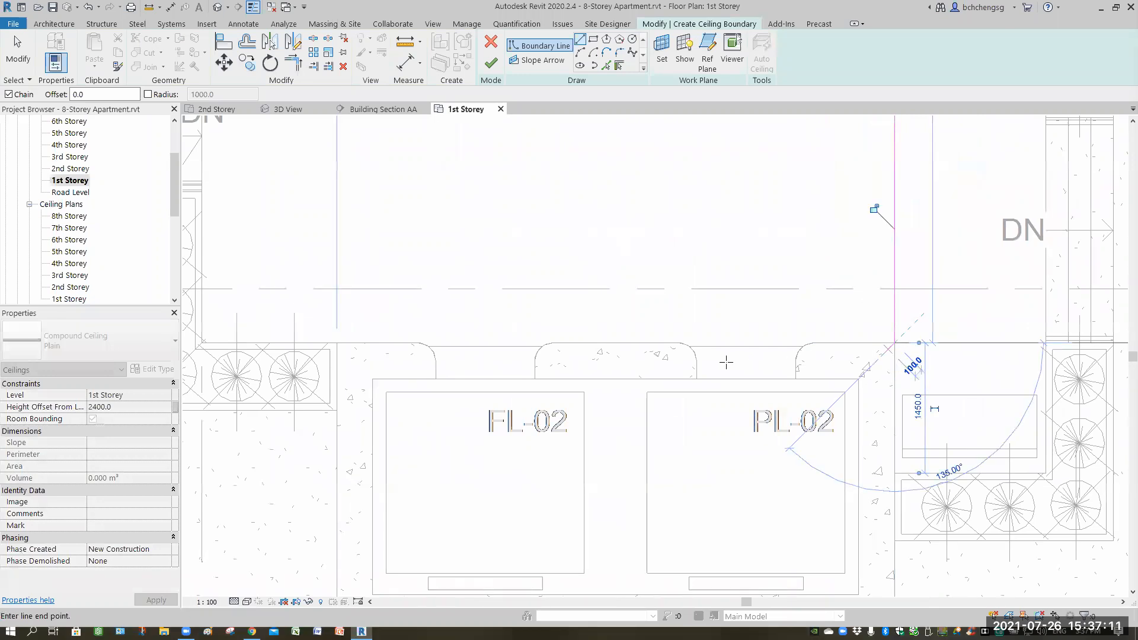
{"action": "scroll", "coordinate": [755, 363], "scroll_direction": "up", "scroll_amount": 3}
{"action": "middle_click_drag", "start_coordinate": [754, 364], "coordinate": [839, 304]}
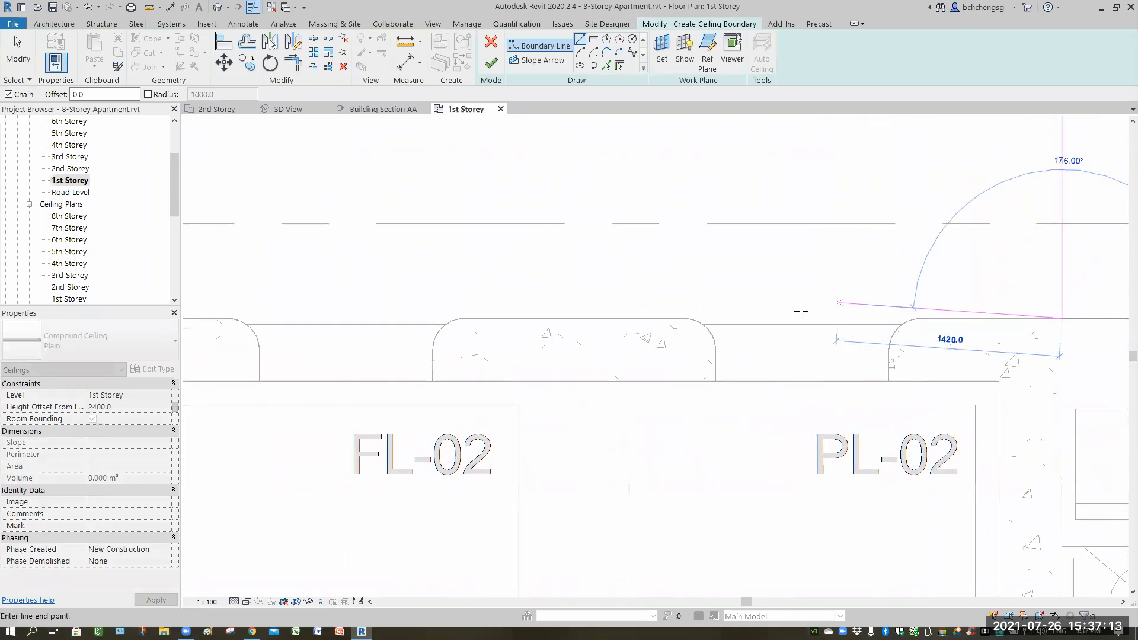
{"action": "middle_click_drag", "start_coordinate": [449, 320], "coordinate": [852, 354]}
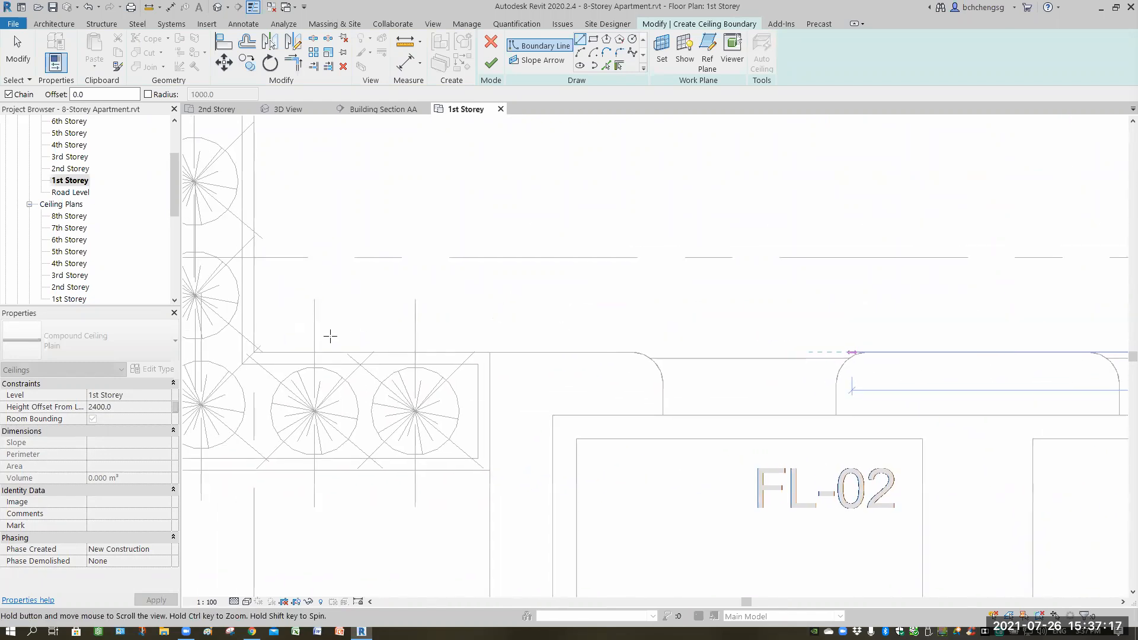
{"action": "left_click", "coordinate": [254, 352]}
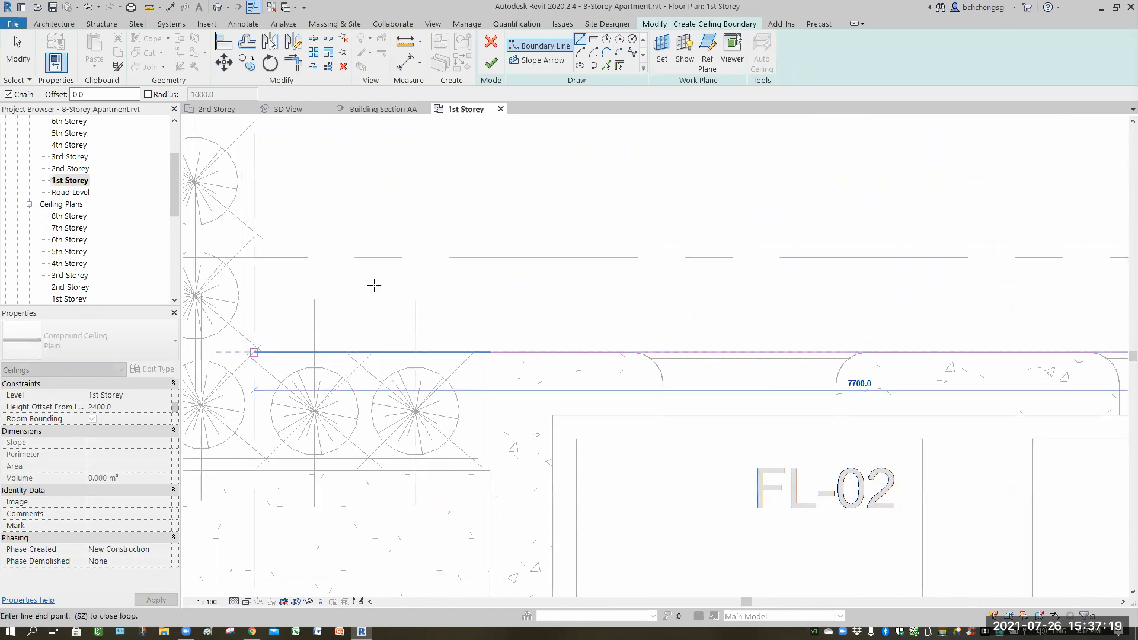
{"action": "middle_click_drag", "start_coordinate": [307, 293], "coordinate": [507, 468]}
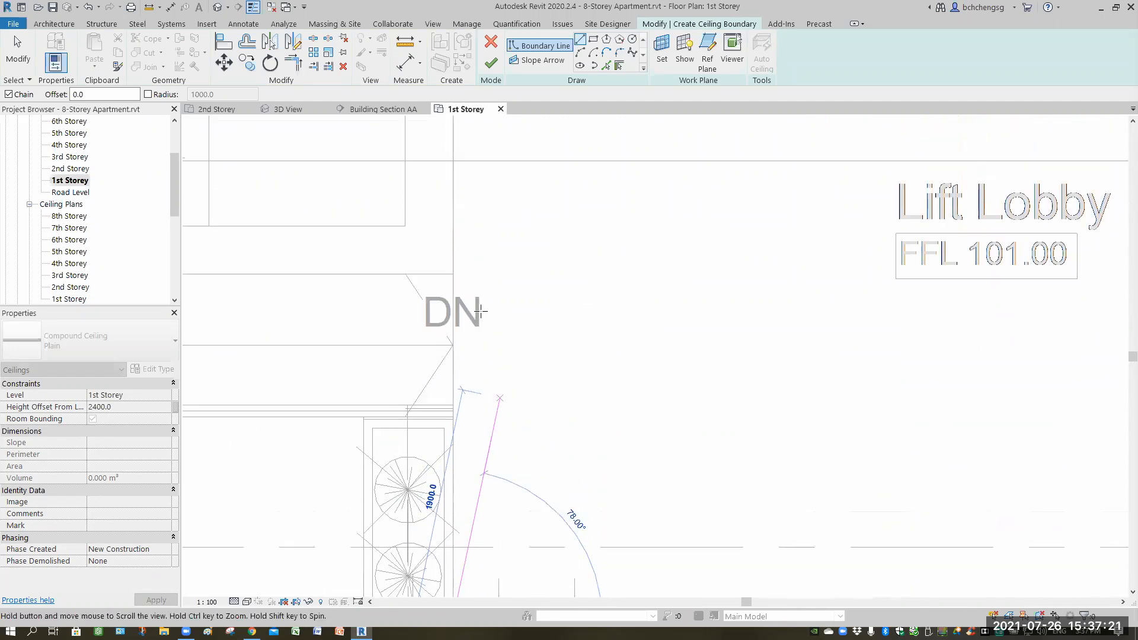
{"action": "scroll", "coordinate": [492, 306], "scroll_direction": "down", "scroll_amount": 2}
{"action": "middle_click_drag", "start_coordinate": [511, 274], "coordinate": [517, 411]}
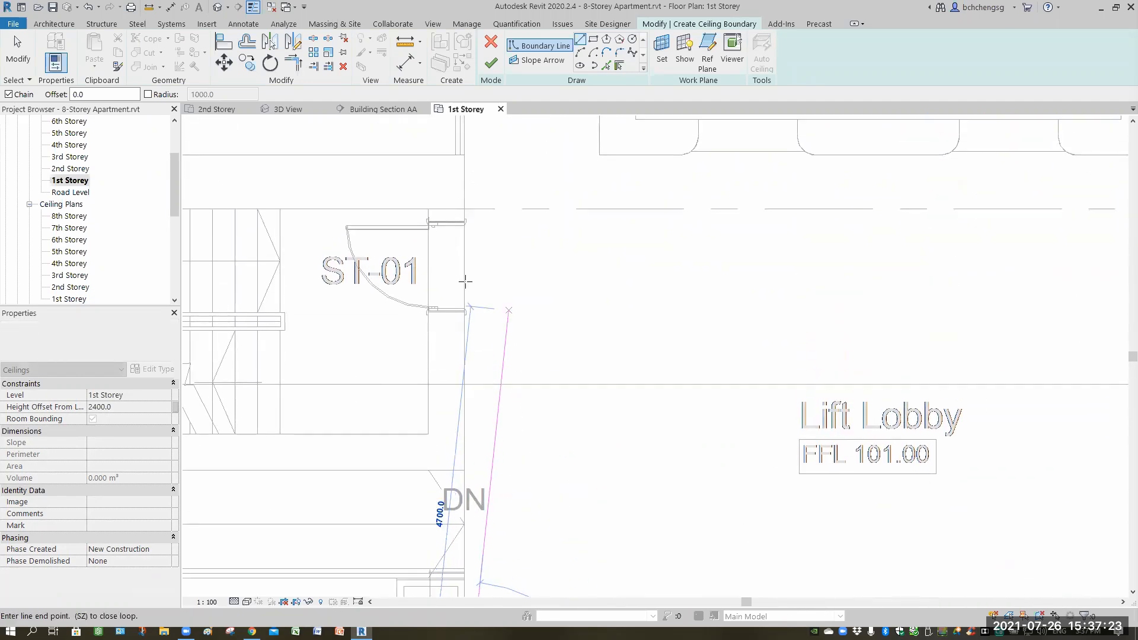
{"action": "middle_click_drag", "start_coordinate": [461, 193], "coordinate": [461, 268]}
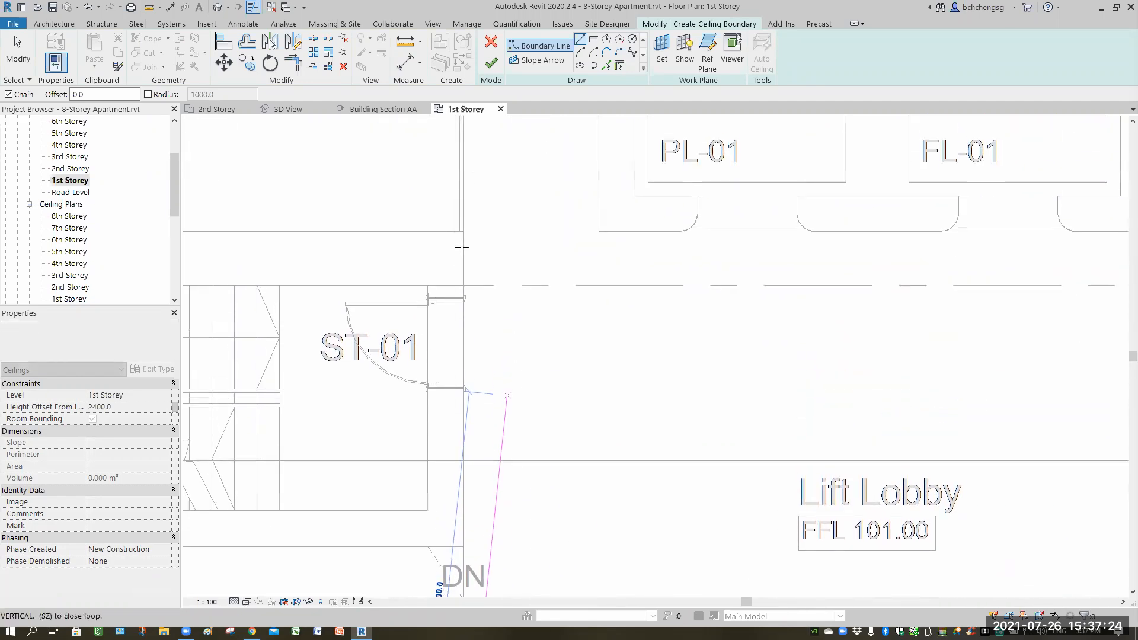
{"action": "left_click", "coordinate": [464, 213]}
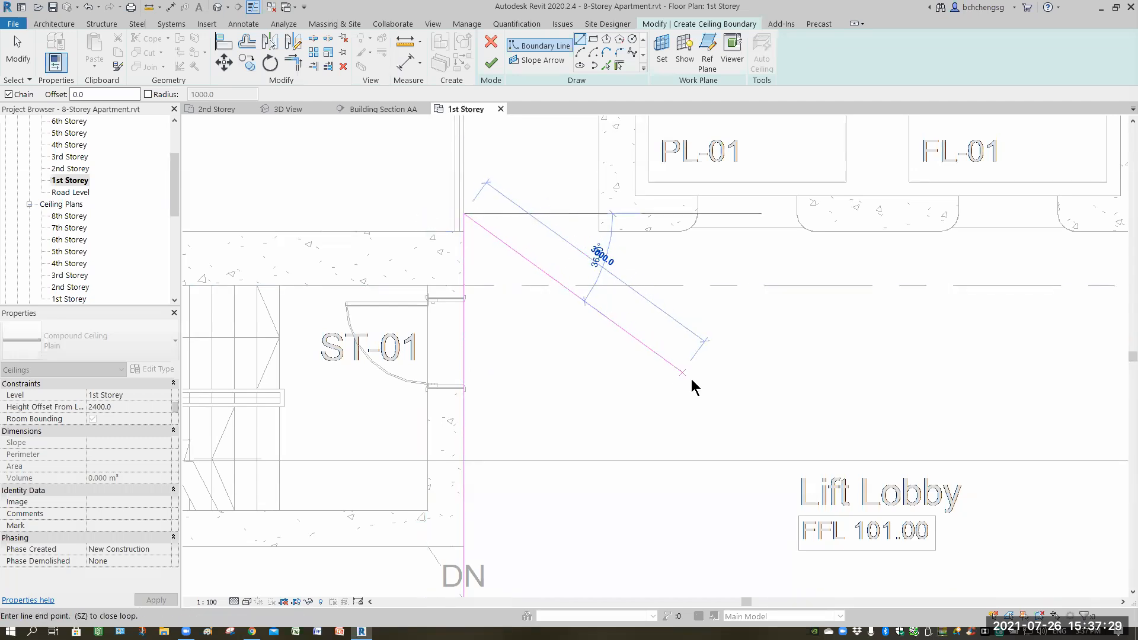
{"action": "key", "text": "Escape"}
Sketch the top boundary line across the Lift Lobby and trim the corners to close the loop.
{"action": "scroll", "coordinate": [914, 284], "scroll_direction": "down", "scroll_amount": 2}
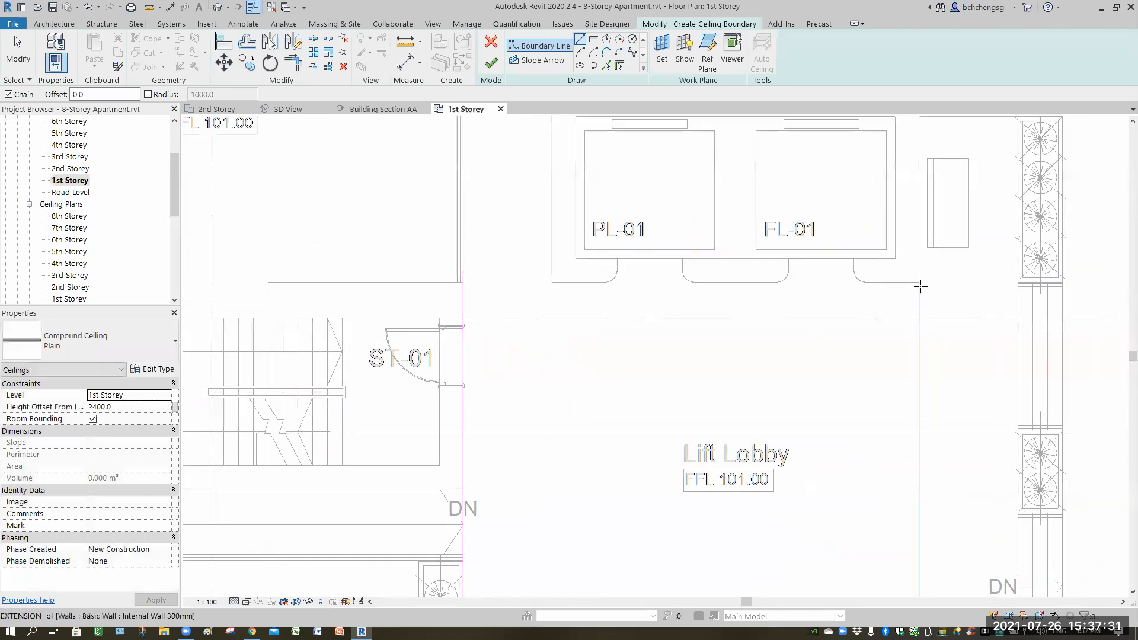
{"action": "left_click", "coordinate": [918, 283]}
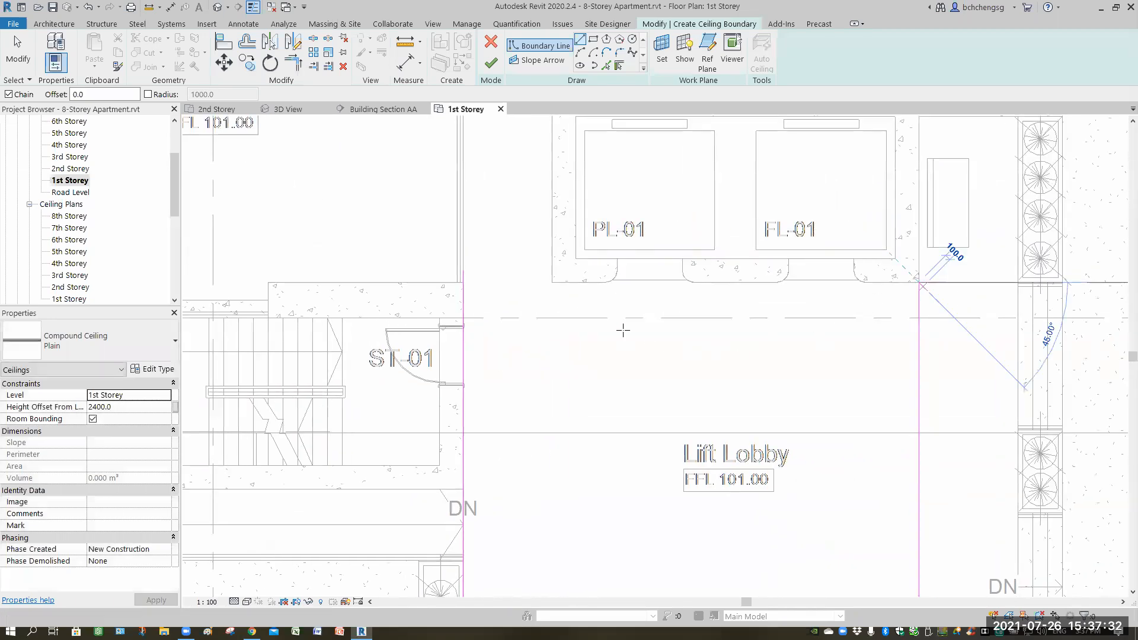
{"action": "left_click", "coordinate": [463, 282]}
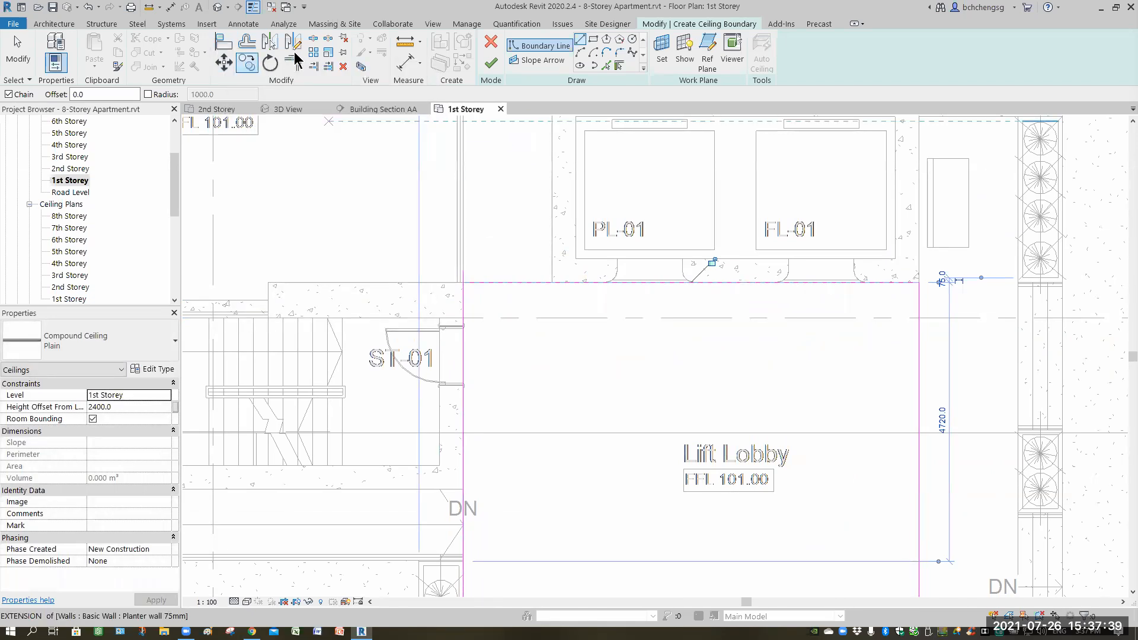
{"action": "left_click", "coordinate": [464, 301]}
{"action": "left_click", "coordinate": [489, 283]}
{"action": "middle_click_drag", "start_coordinate": [601, 291], "coordinate": [616, 154]}
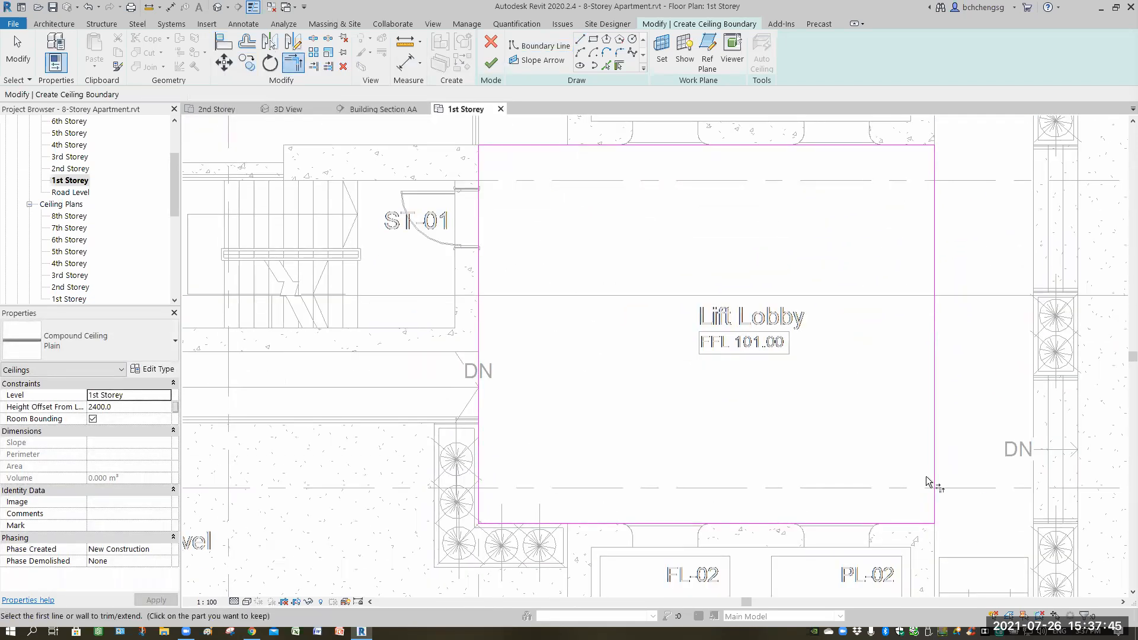
{"action": "middle_click_drag", "start_coordinate": [587, 310], "coordinate": [560, 408]}
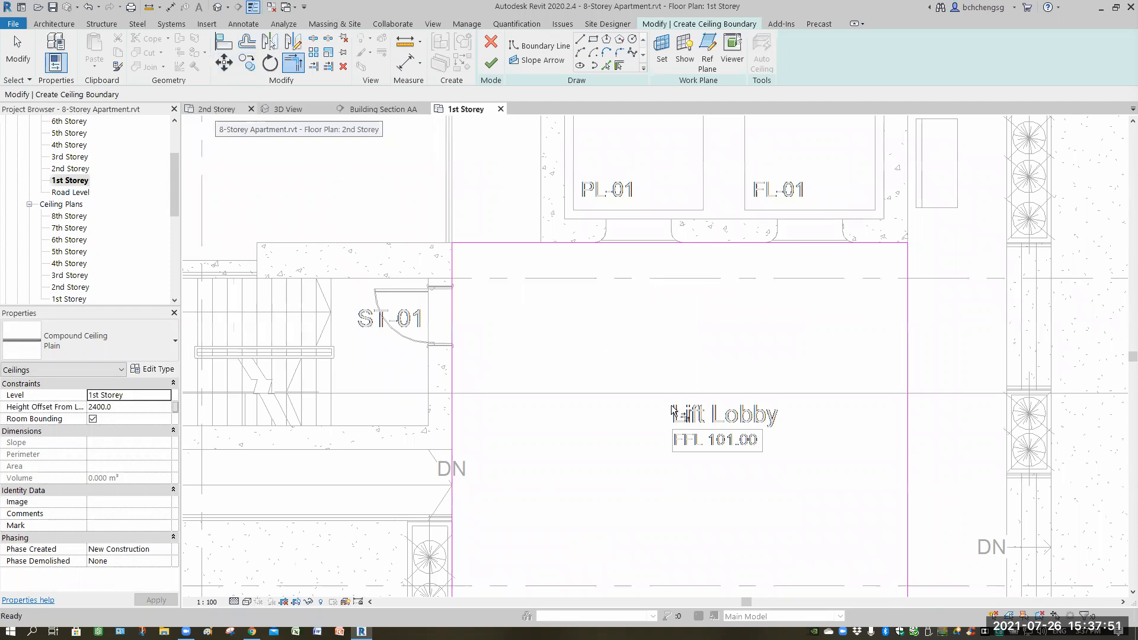
Switch to the 2nd Storey plan and measure the distance between the slab edge and the wall corner above the lobby.
{"action": "scroll", "coordinate": [713, 405], "scroll_direction": "up", "scroll_amount": 3}
{"action": "scroll", "coordinate": [712, 397], "scroll_direction": "up", "scroll_amount": 4}
{"action": "scroll", "coordinate": [707, 366], "scroll_direction": "up", "scroll_amount": 6}
{"action": "scroll", "coordinate": [706, 365], "scroll_direction": "down", "scroll_amount": 3}
{"action": "scroll", "coordinate": [738, 269], "scroll_direction": "down", "scroll_amount": 5}
{"action": "middle_click_drag", "start_coordinate": [755, 396], "coordinate": [742, 451]}
{"action": "middle_click_drag", "start_coordinate": [754, 314], "coordinate": [752, 475]}
{"action": "middle_click_drag", "start_coordinate": [744, 342], "coordinate": [745, 407]}
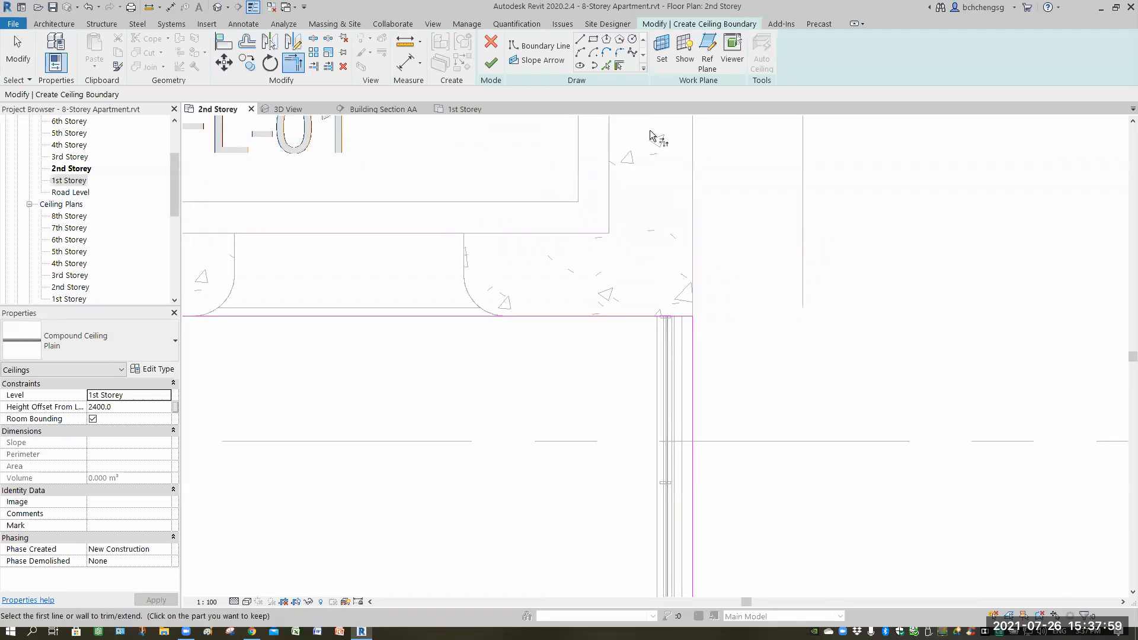
{"action": "scroll", "coordinate": [734, 340], "scroll_direction": "up", "scroll_amount": 1}
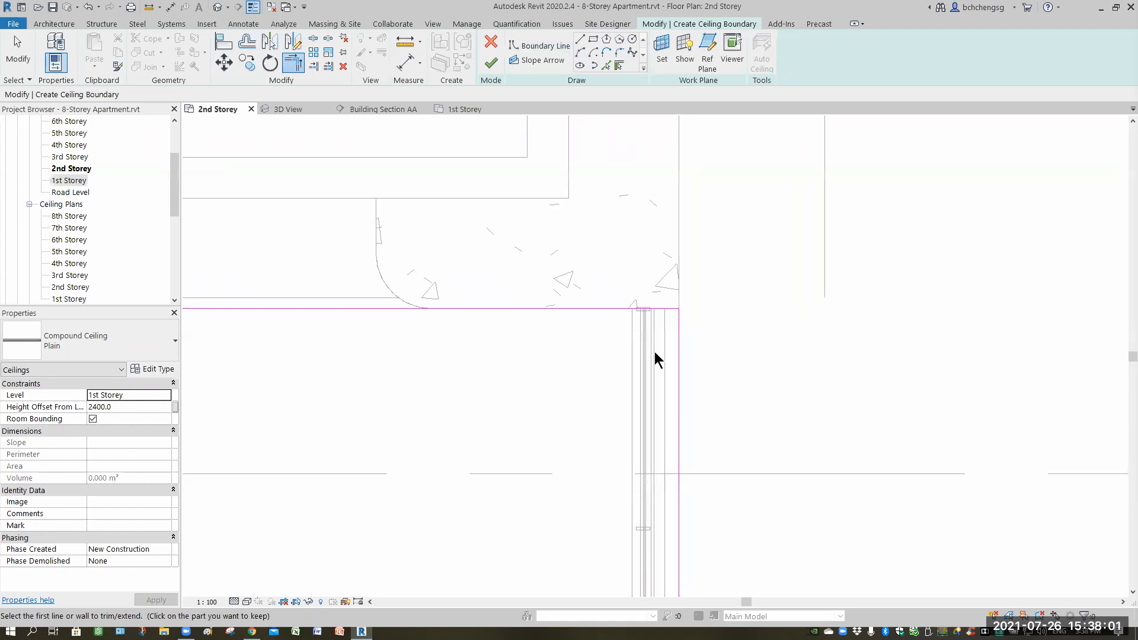
{"action": "left_click", "coordinate": [405, 42]}
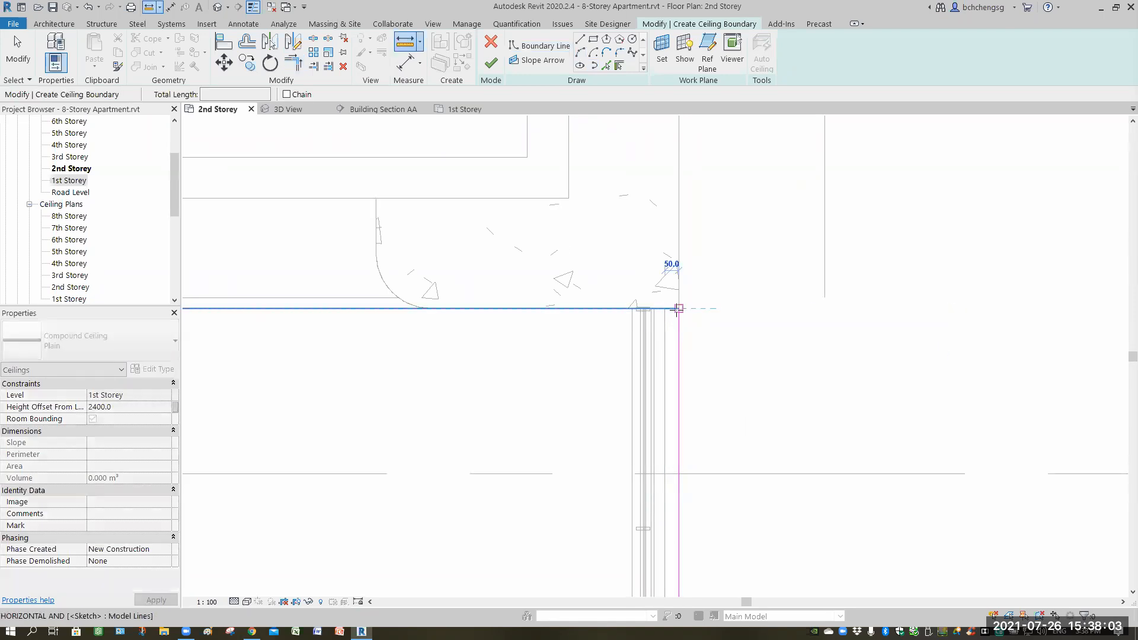
{"action": "left_click", "coordinate": [678, 308]}
{"action": "middle_click_drag", "start_coordinate": [717, 344], "coordinate": [725, 365]}
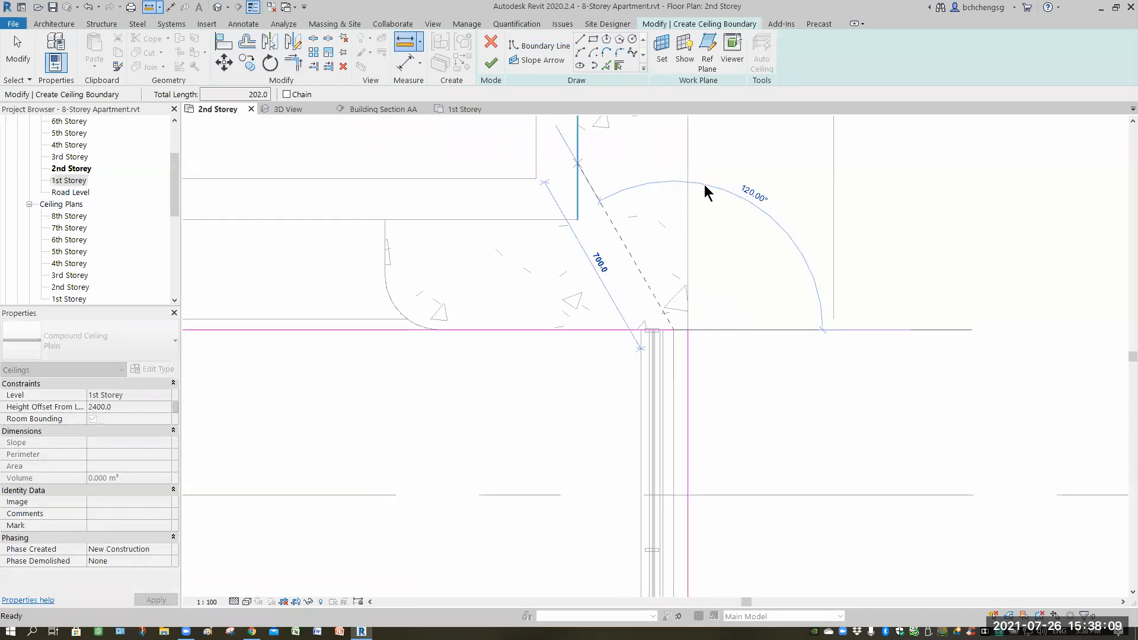
{"action": "key", "text": "Escape"}
{"action": "key", "text": "Escape"}
Switch to Building Section AA and try to measure and dimension the parapet wall beside the slab edge.
{"action": "left_click", "coordinate": [366, 108]}
{"action": "scroll", "coordinate": [847, 301], "scroll_direction": "up", "scroll_amount": 8}
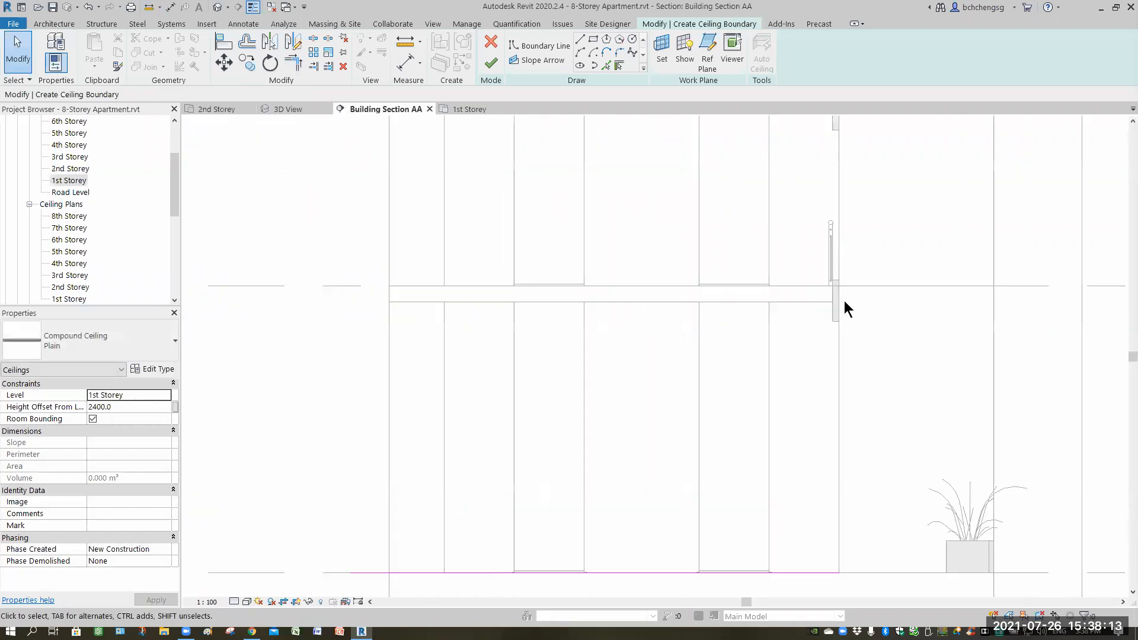
{"action": "left_click", "coordinate": [537, 47]}
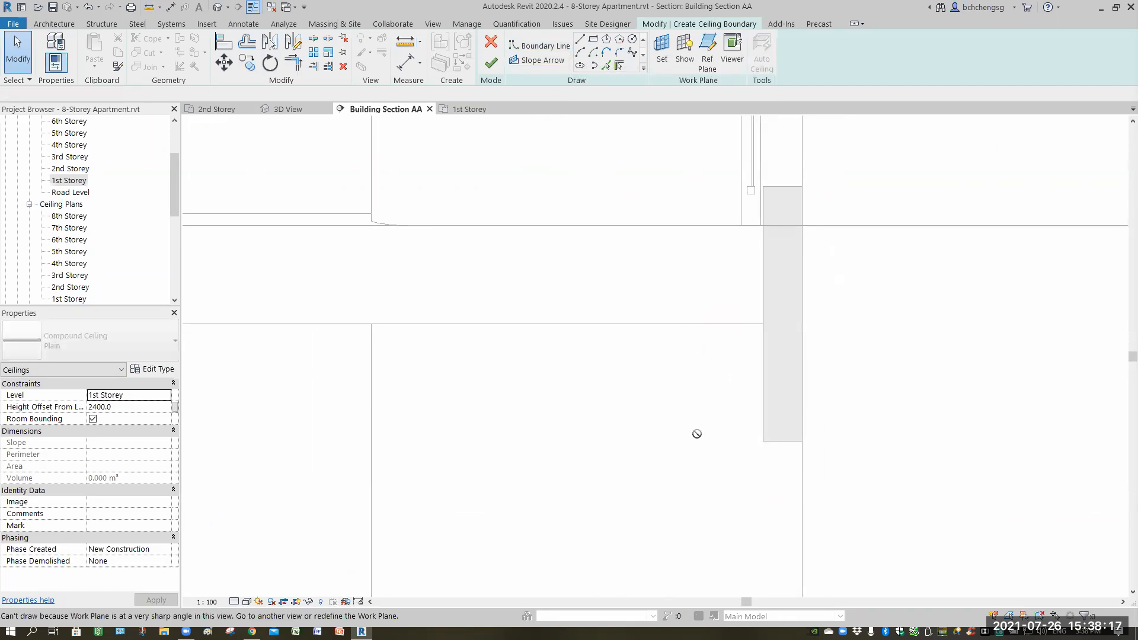
{"action": "key", "text": "m"}
{"action": "key", "text": "e"}
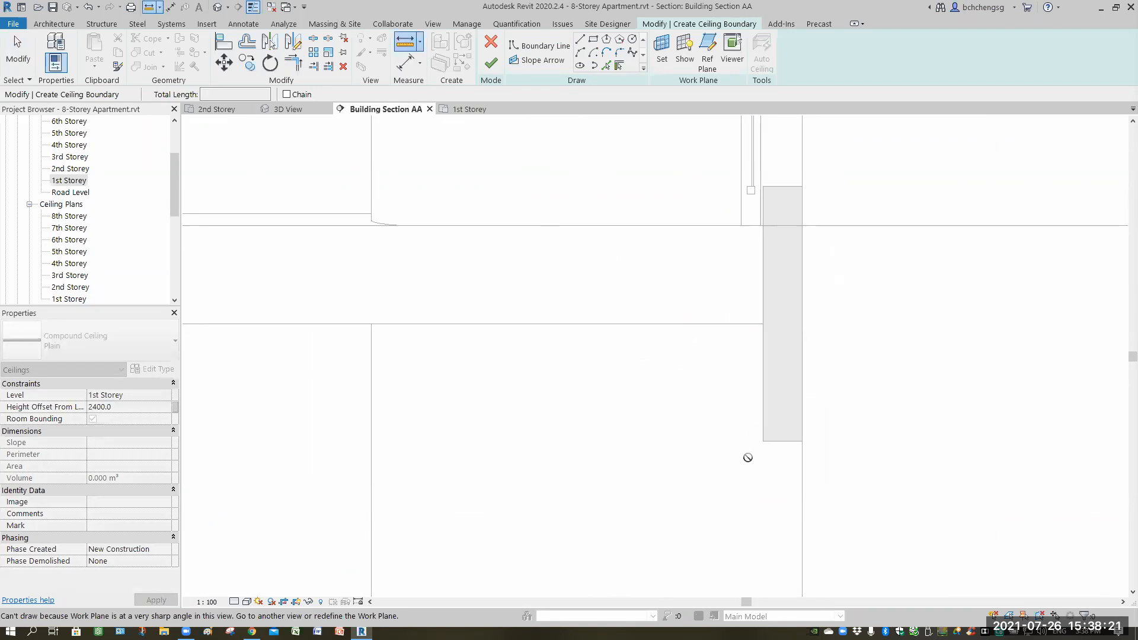
{"action": "key", "text": "Escape"}
{"action": "key", "text": "Escape"}
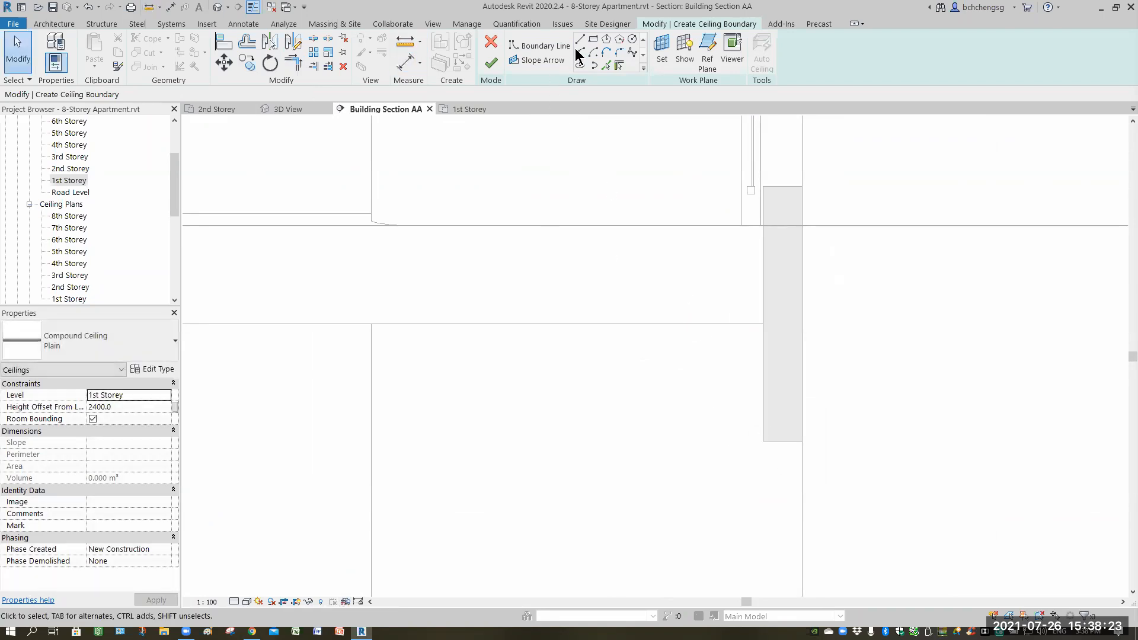
{"action": "left_click", "coordinate": [405, 62]}
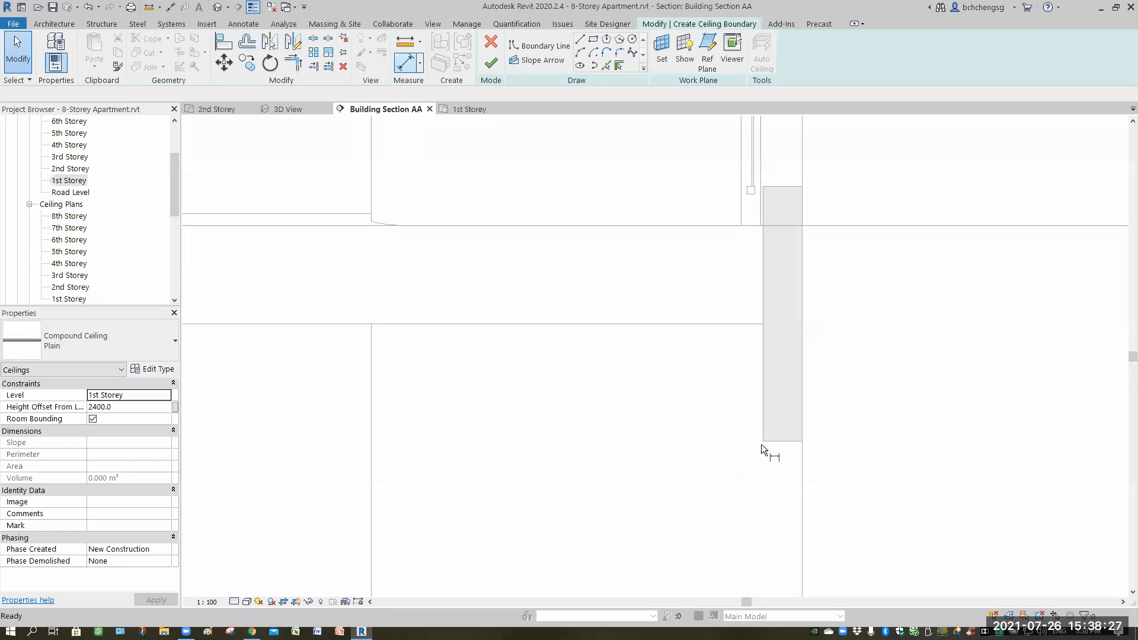
{"action": "key", "text": "d"}
{"action": "key", "text": "i"}
{"action": "key", "text": "Escape"}
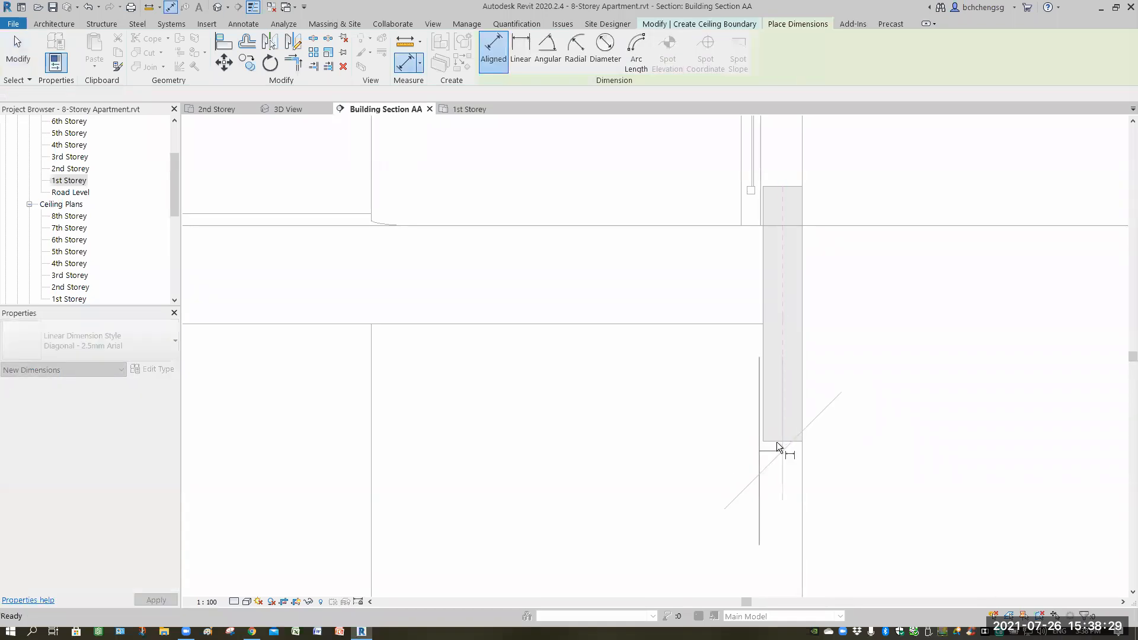
{"action": "left_click", "coordinate": [762, 441]}
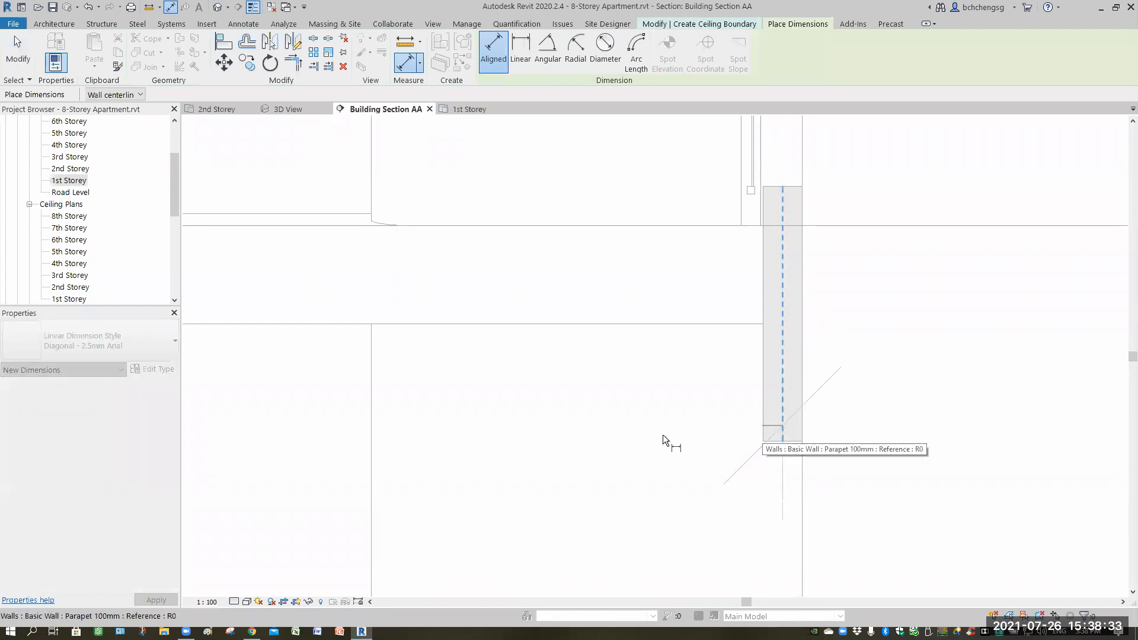
{"action": "key", "text": "Escape"}
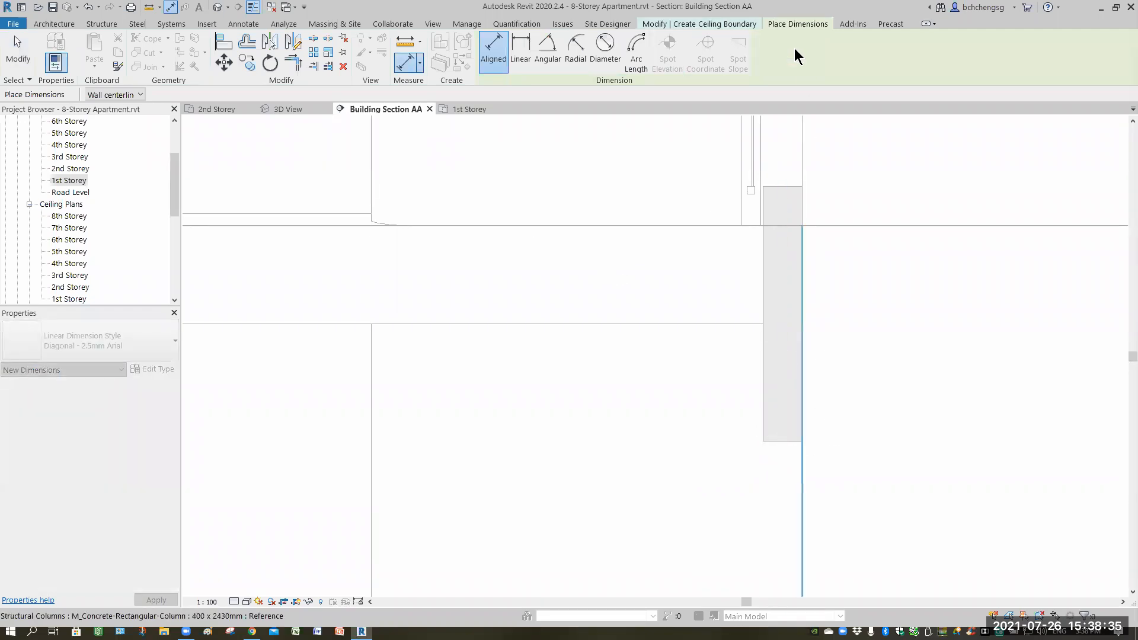
{"action": "middle_click_drag", "start_coordinate": [635, 354], "coordinate": [670, 425]}
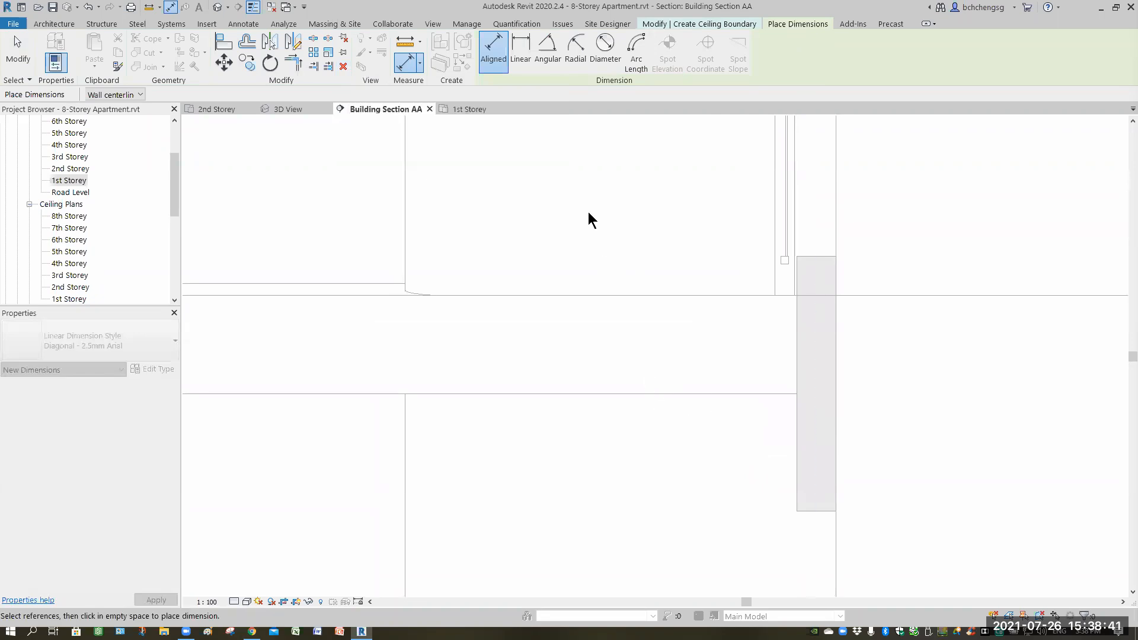
{"action": "key", "text": "Escape"}
{"action": "key", "text": "Escape"}
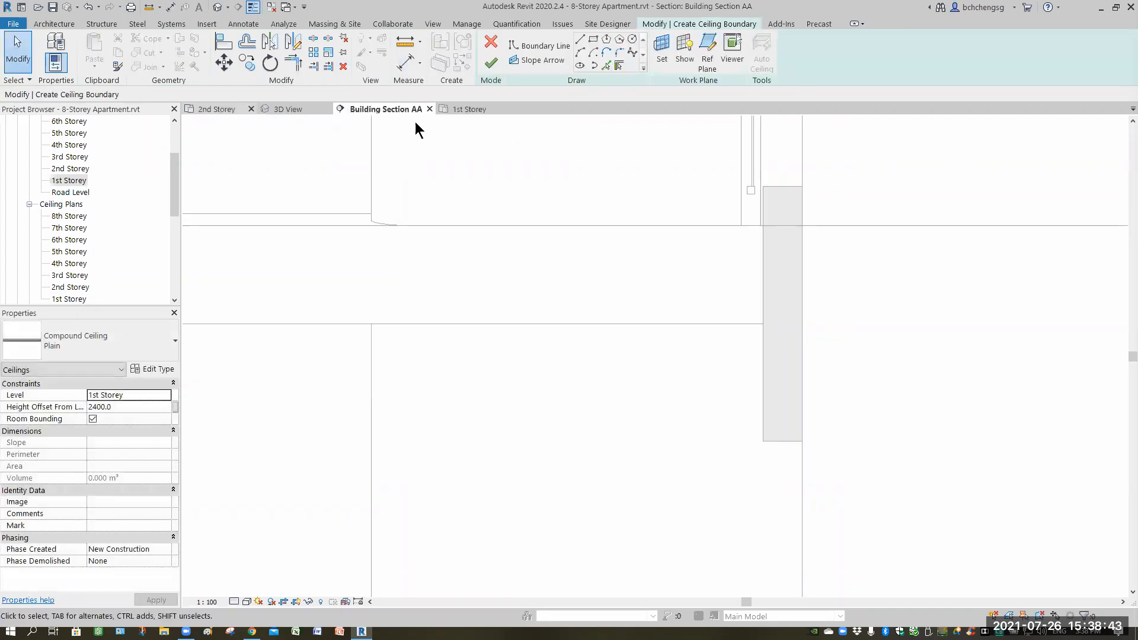
Return to the 1st Storey plan and move the lobby's right boundary line so the top edge measures 6100 mm.
{"action": "key", "text": "ctrl+Tab"}
{"action": "scroll", "coordinate": [864, 386], "scroll_direction": "down", "scroll_amount": 1}
{"action": "middle_click_drag", "start_coordinate": [863, 386], "coordinate": [836, 342]}
{"action": "left_click", "coordinate": [896, 279]}
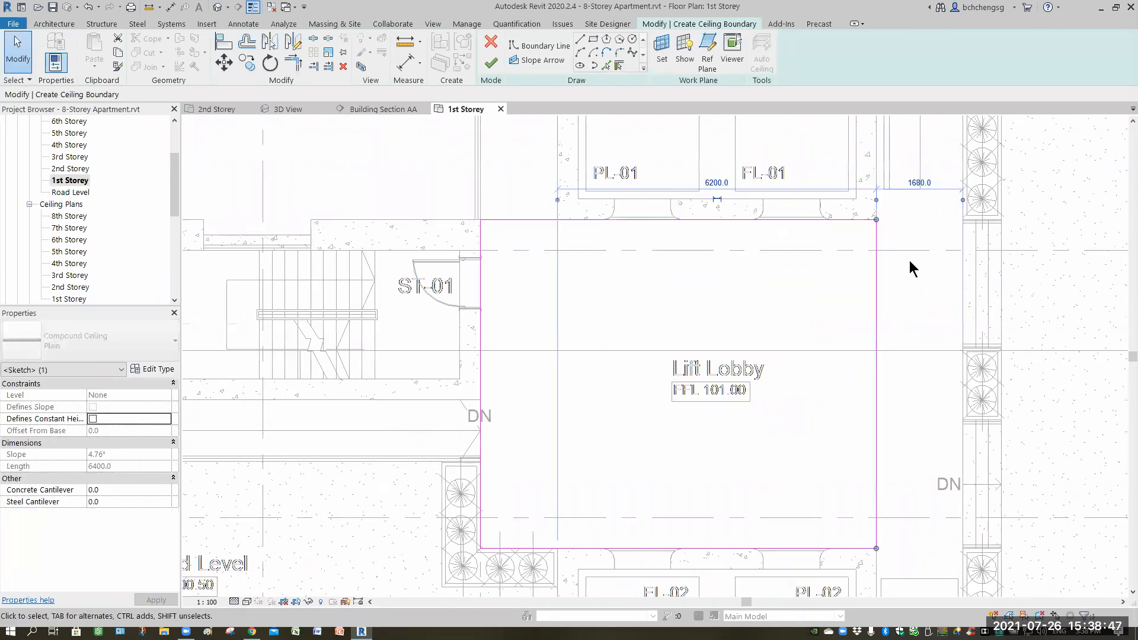
{"action": "scroll", "coordinate": [865, 271], "scroll_direction": "up", "scroll_amount": 3}
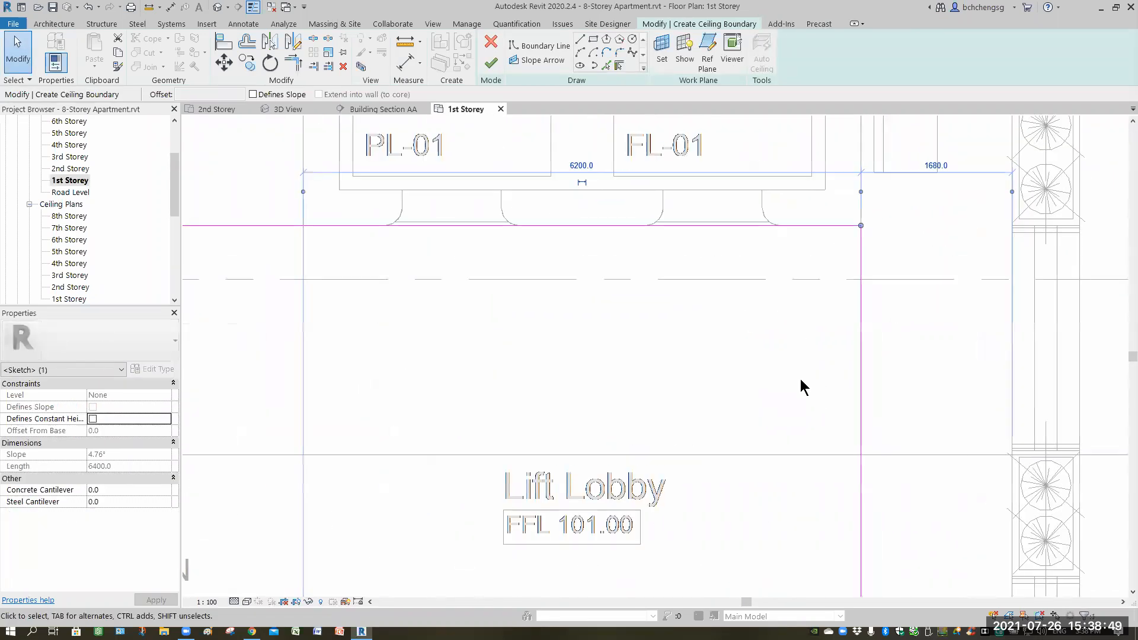
{"action": "left_click", "coordinate": [611, 240]}
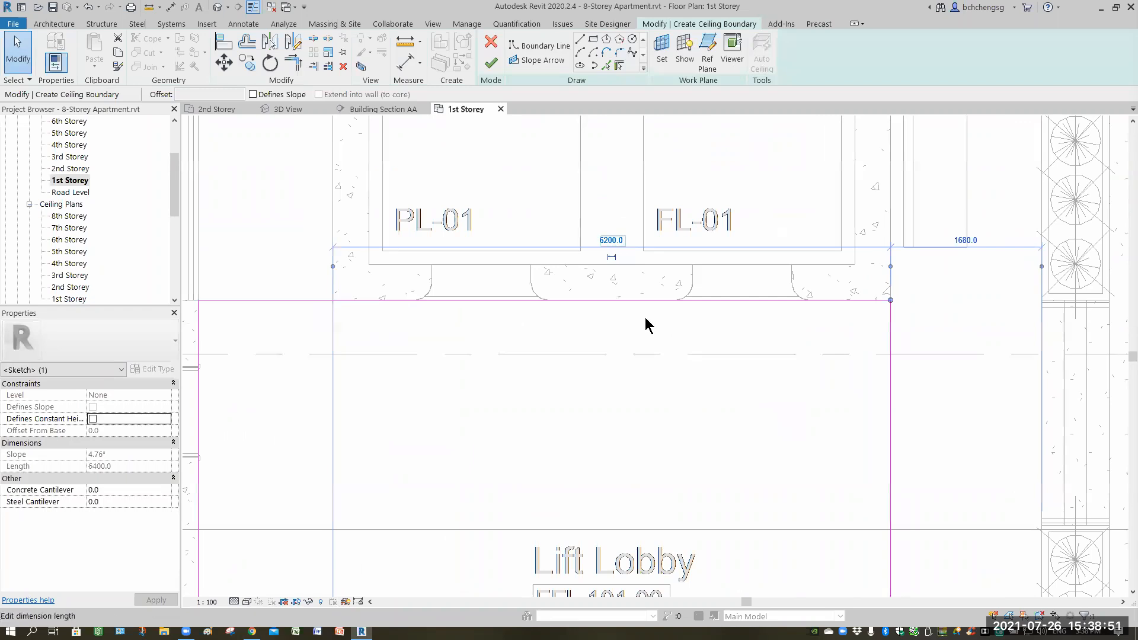
{"action": "type", "text": "610"}
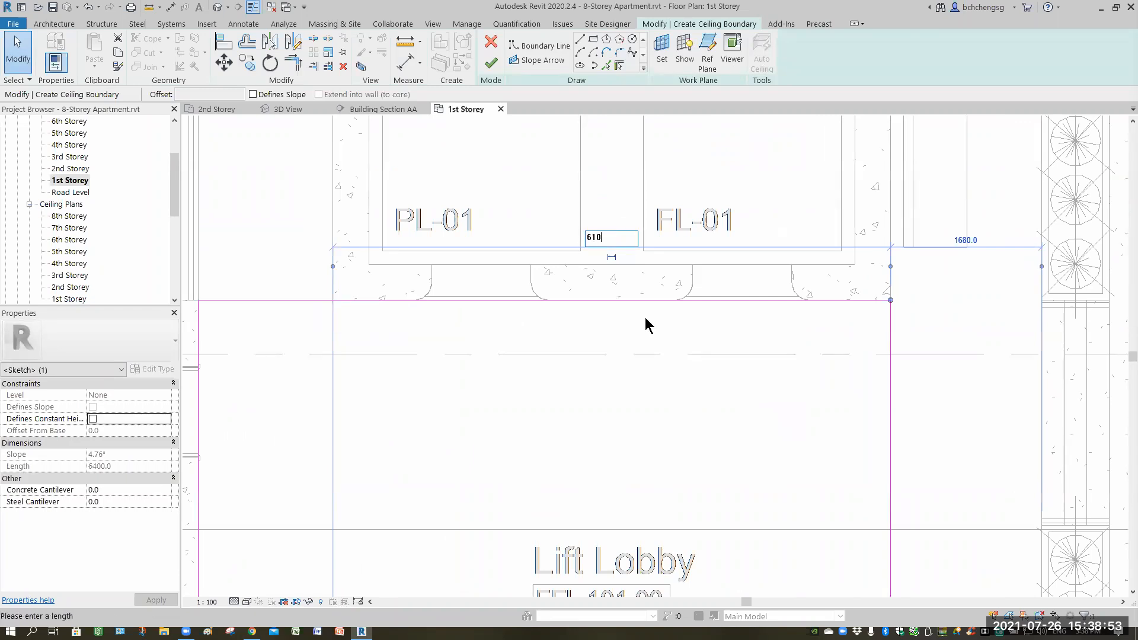
{"action": "key", "text": "Return"}
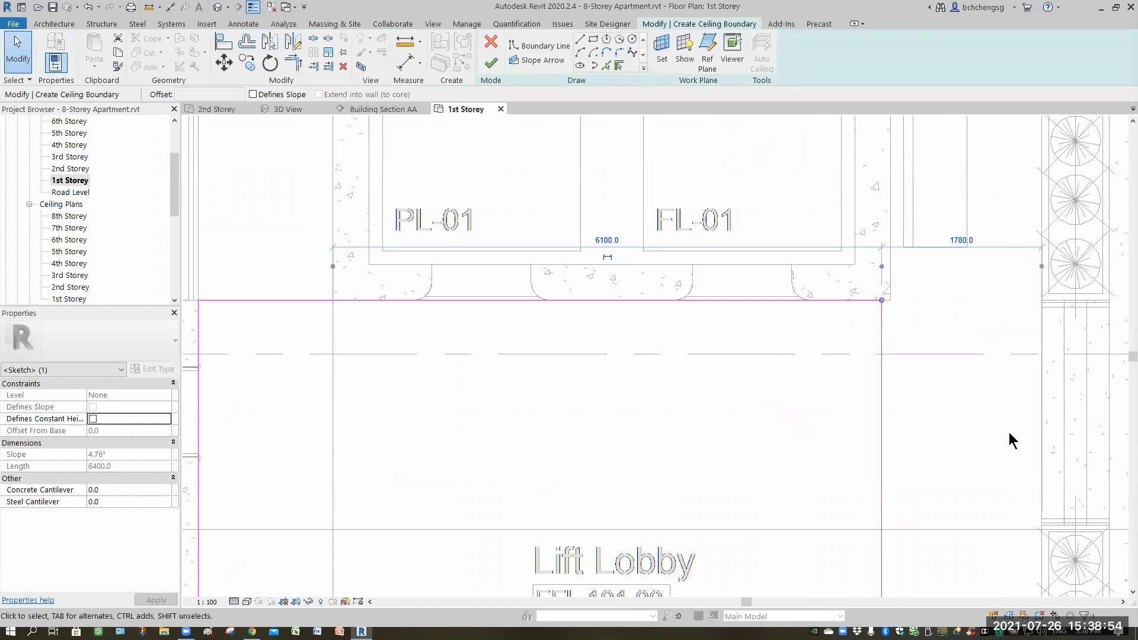
{"action": "left_click", "coordinate": [947, 429]}
{"action": "scroll", "coordinate": [947, 425], "scroll_direction": "down", "scroll_amount": 2}
{"action": "middle_click_drag", "start_coordinate": [947, 318], "coordinate": [947, 277]}
{"action": "middle_click_drag", "start_coordinate": [725, 268], "coordinate": [720, 124]}
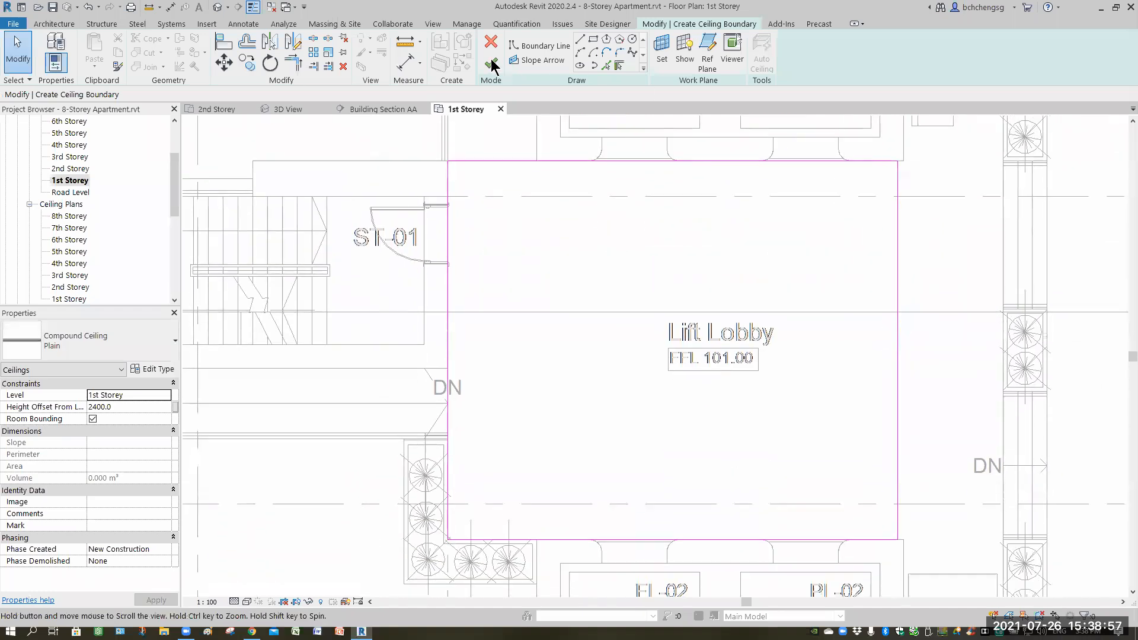
Finish the Lift Lobby ceiling boundary sketch and inspect the new ceiling in the 3D view.
{"action": "left_click", "coordinate": [490, 63]}
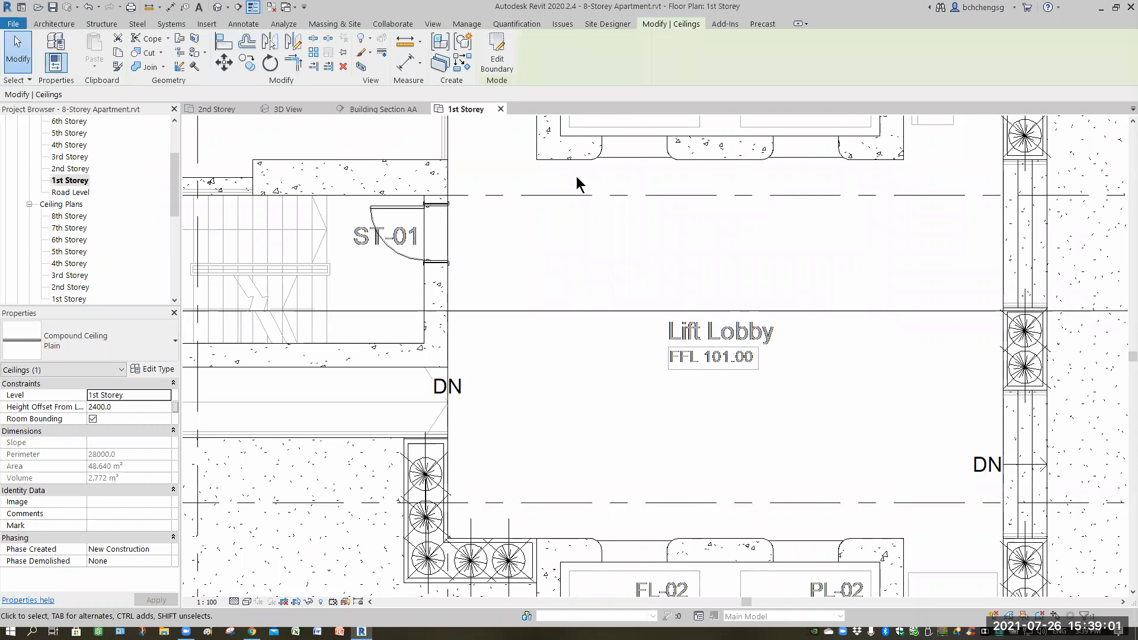
{"action": "left_click", "coordinate": [291, 108]}
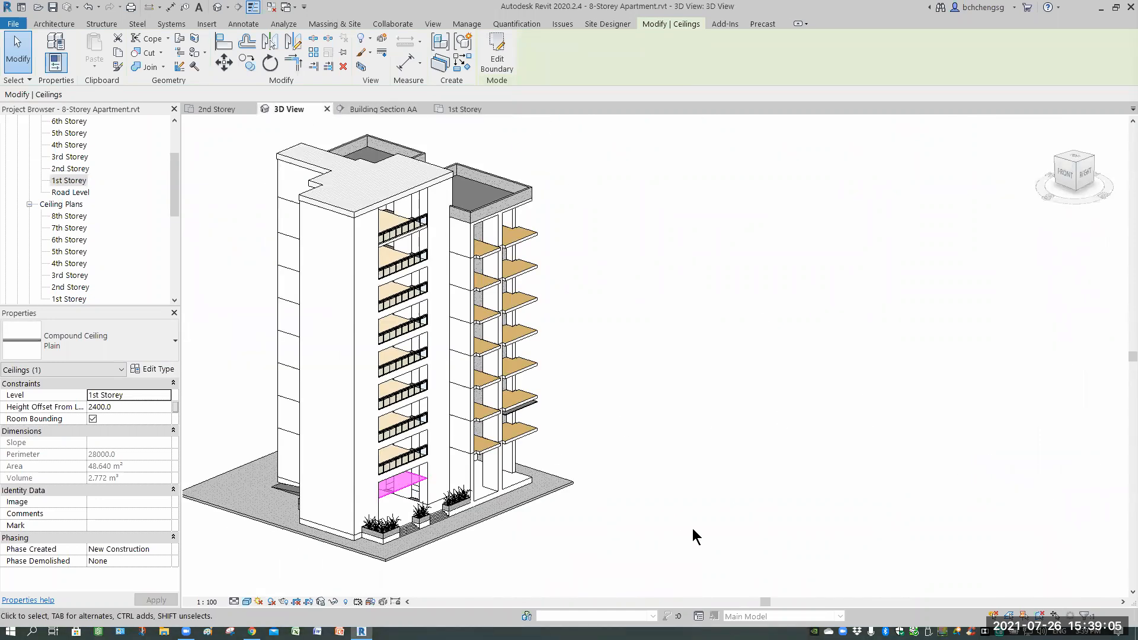
{"action": "middle_click_drag", "start_coordinate": [451, 504], "coordinate": [642, 434], "text": "shift"}
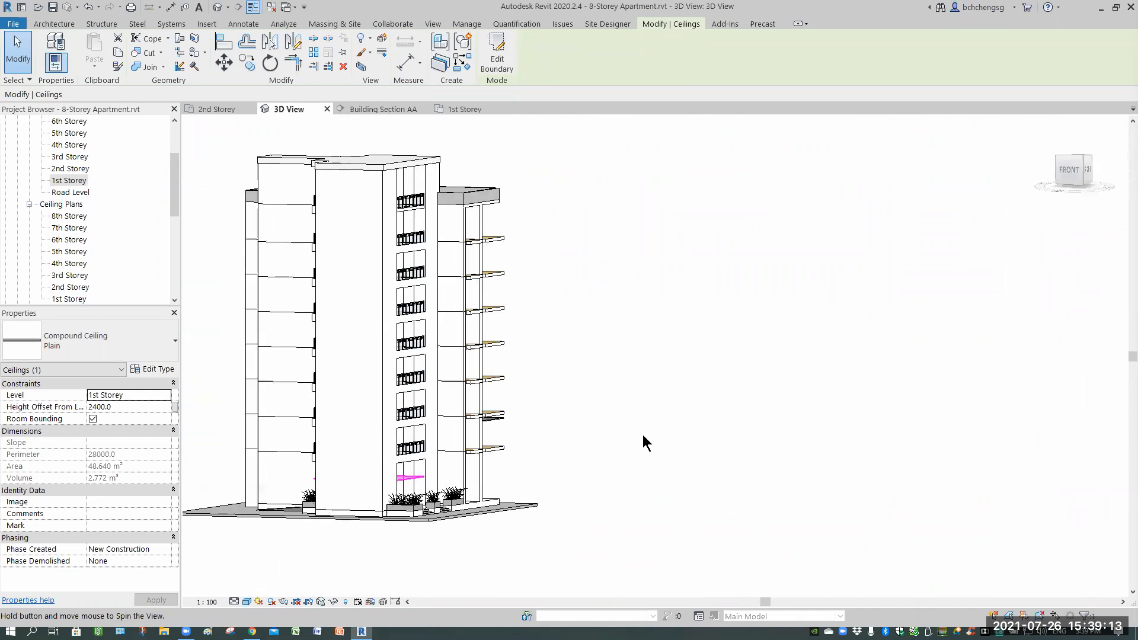
Switch to Building Section AA and set the lobby ceiling's height offset from level to 4200 mm.
{"action": "key", "text": "ctrl+Tab"}
{"action": "scroll", "coordinate": [843, 437], "scroll_direction": "down", "scroll_amount": 4}
{"action": "middle_click_drag", "start_coordinate": [800, 458], "coordinate": [940, 340]}
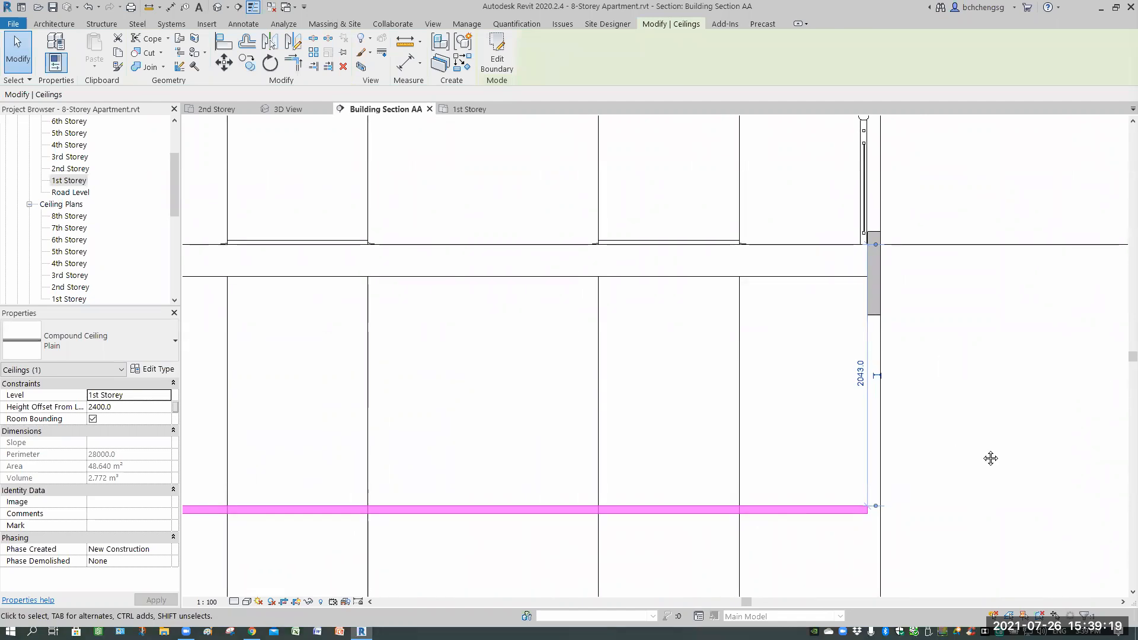
{"action": "scroll", "coordinate": [1038, 376], "scroll_direction": "down", "scroll_amount": 5}
{"action": "scroll", "coordinate": [551, 376], "scroll_direction": "up", "scroll_amount": 2}
{"action": "middle_click_drag", "start_coordinate": [378, 311], "coordinate": [463, 282]}
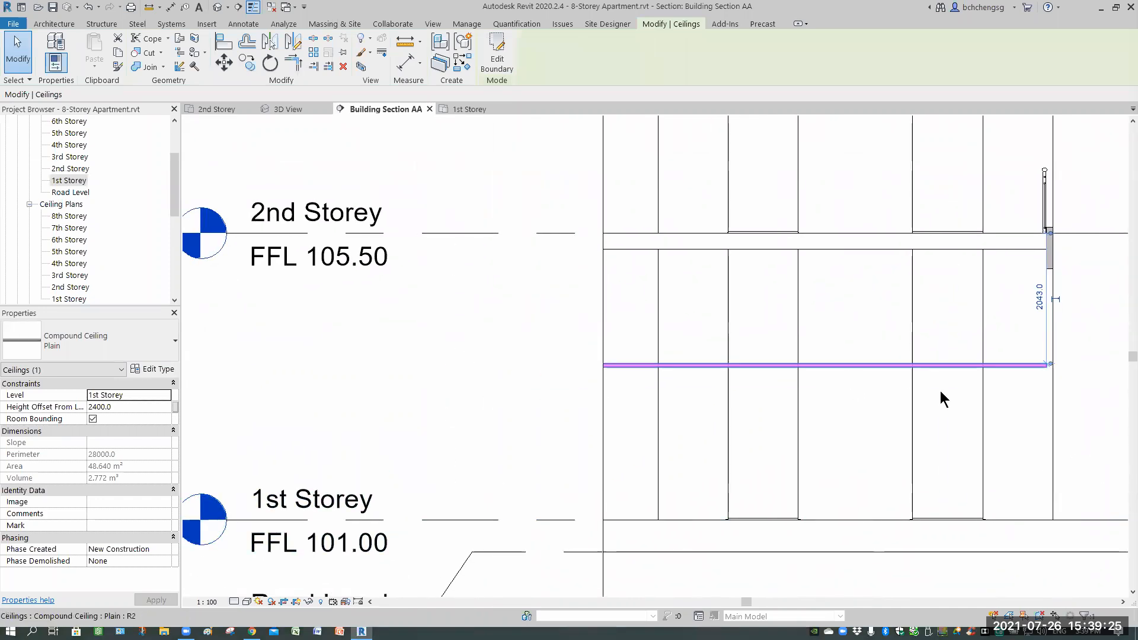
{"action": "left_click", "coordinate": [140, 408]}
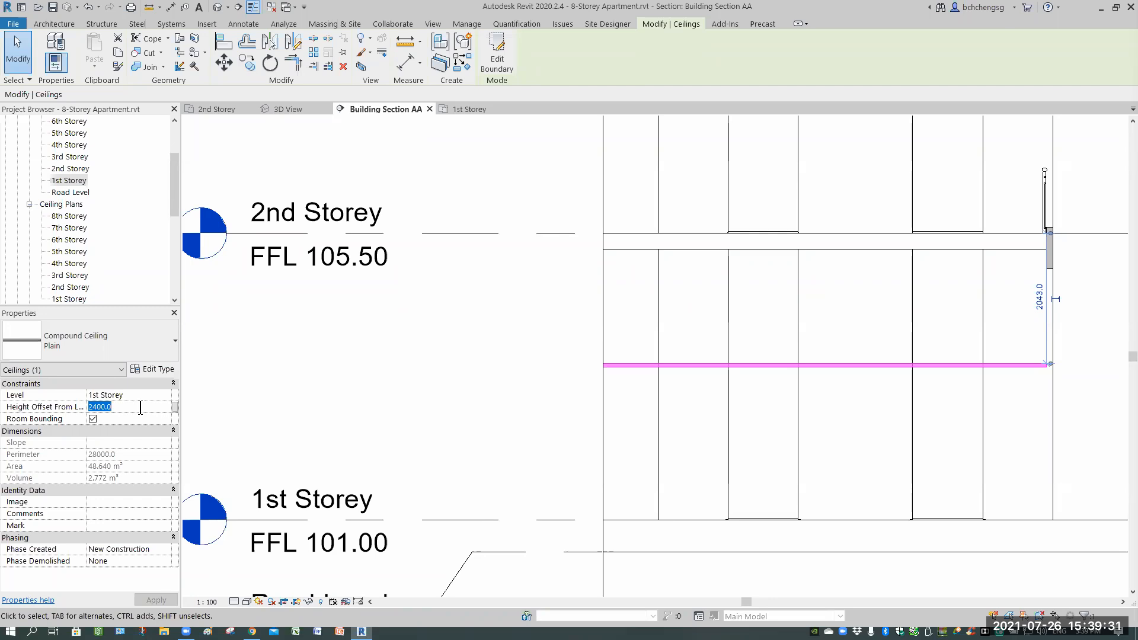
{"action": "type", "text": "4200"}
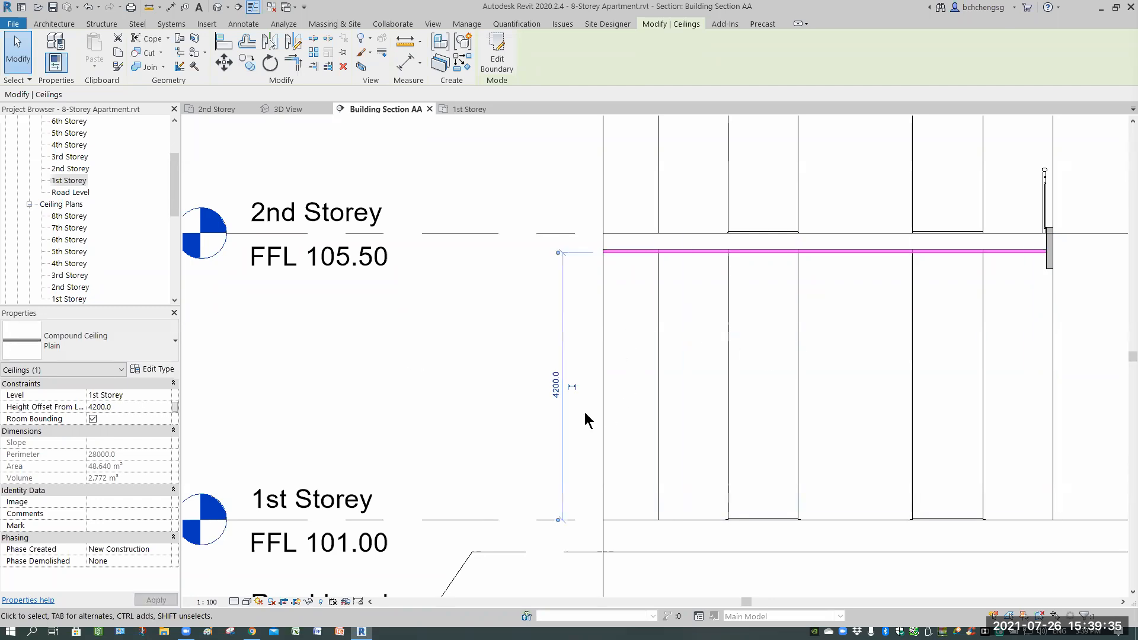
{"action": "left_click", "coordinate": [556, 386]}
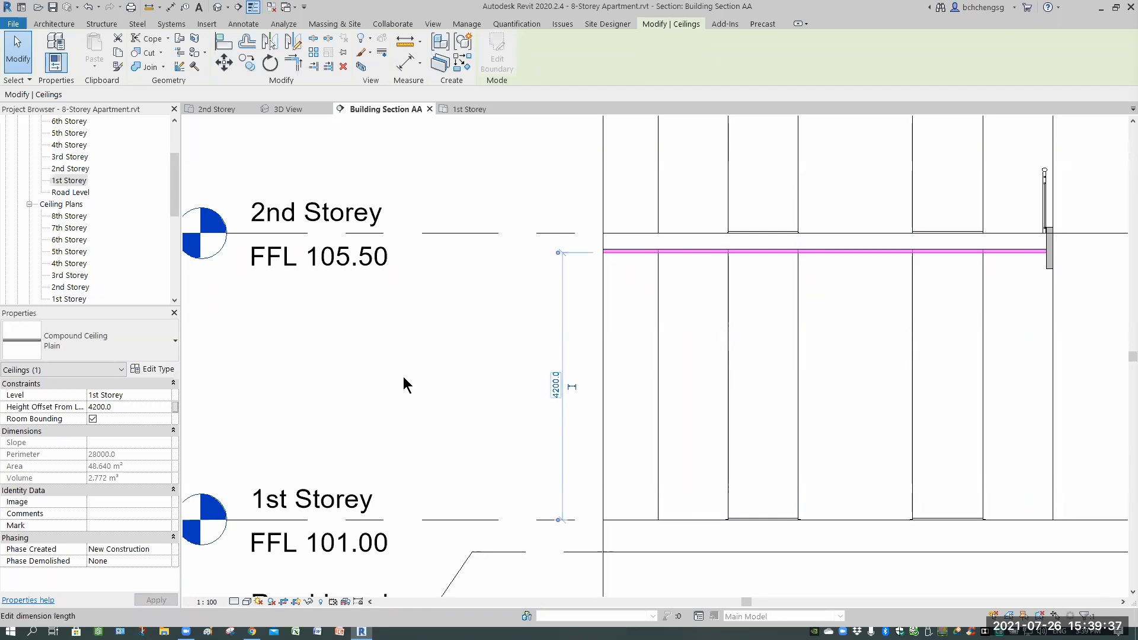
Set the lobby ceiling's height offset from level to 4100 mm.
{"action": "left_click", "coordinate": [136, 408]}
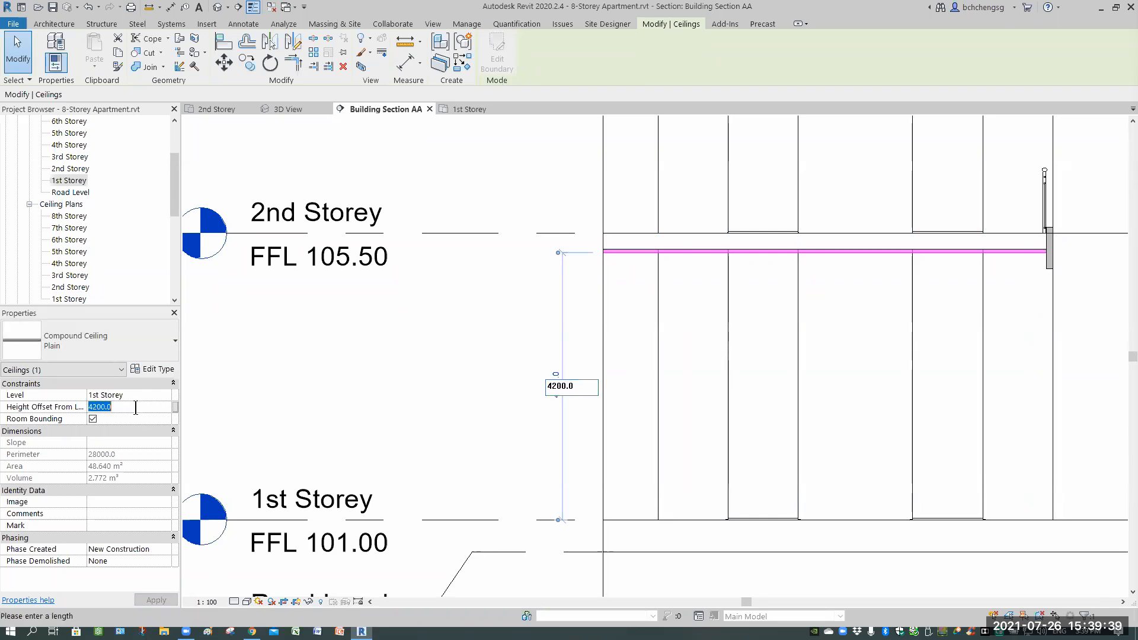
{"action": "type", "text": "4100"}
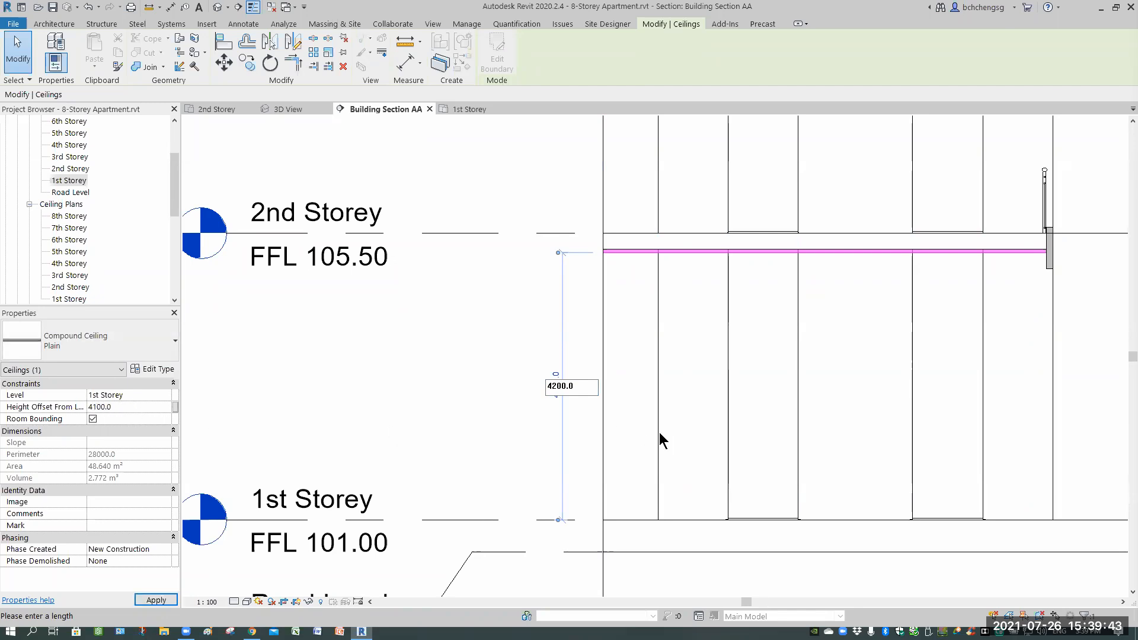
{"action": "key", "text": "Return"}
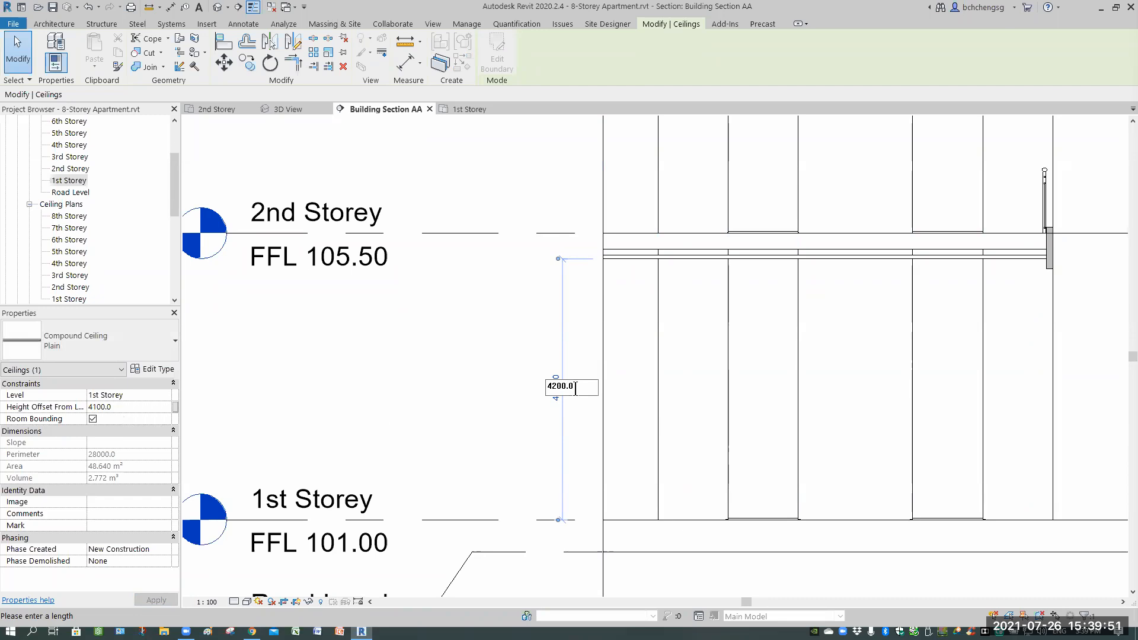
Set the lobby ceiling's height offset from level to 4000 mm, dismissing the invalid dimension entry.
{"action": "left_click_drag", "start_coordinate": [575, 386], "coordinate": [552, 386]}
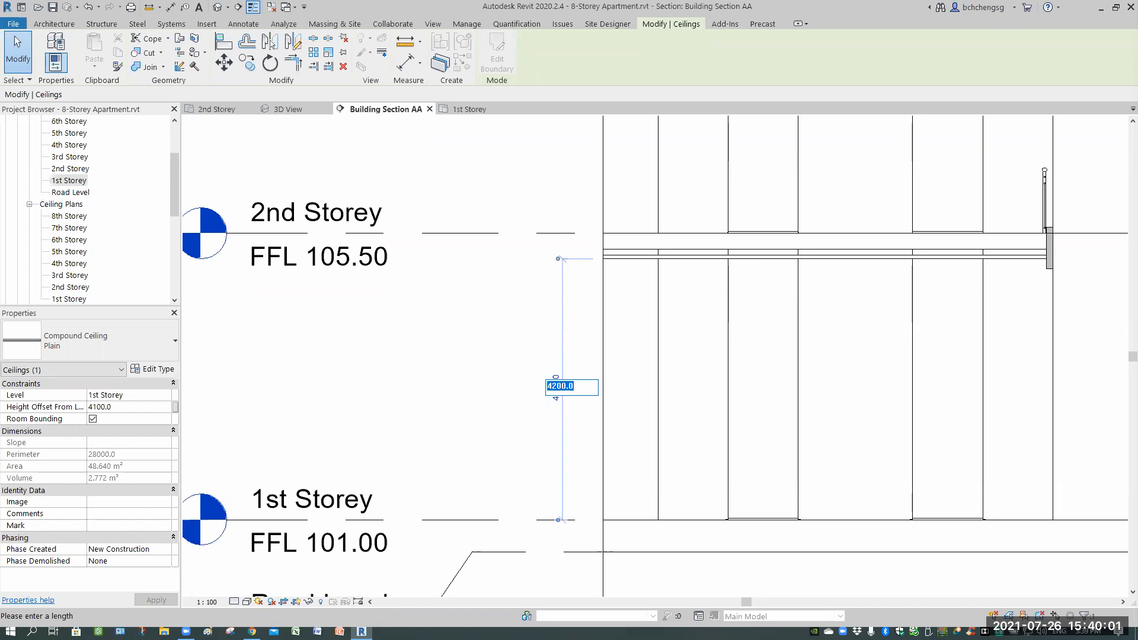
{"action": "type", "text": "4"}
{"action": "key", "text": "BackSpace"}
{"action": "key", "text": "BackSpace"}
{"action": "key", "text": "BackSpace"}
{"action": "left_click", "coordinate": [124, 406]}
{"action": "type", "text": "4000"}
{"action": "left_click", "coordinate": [704, 434]}
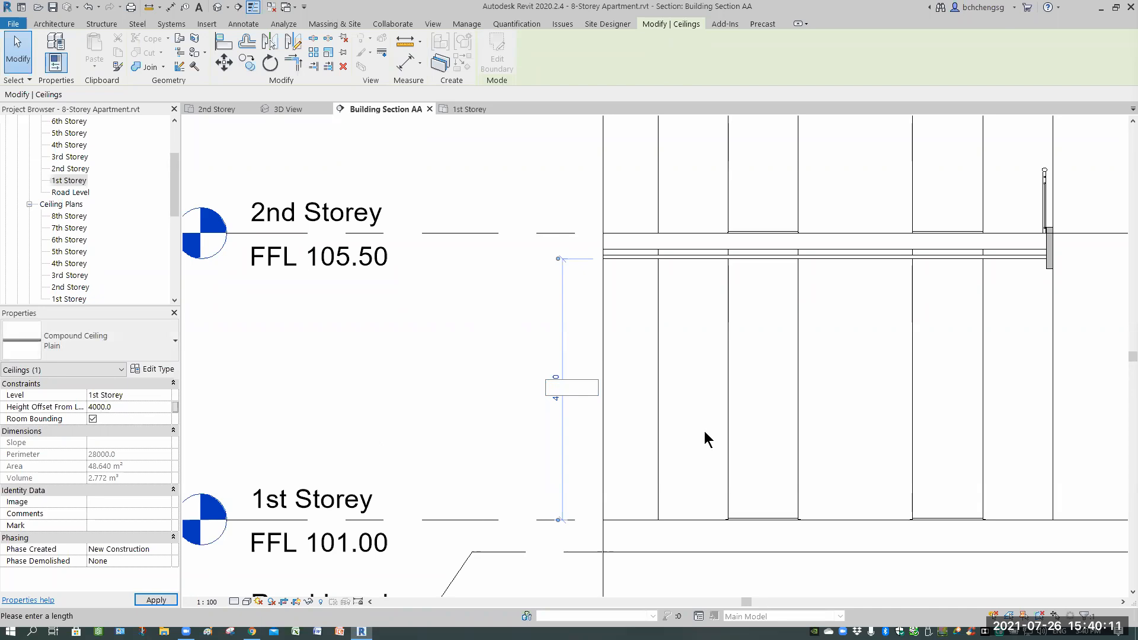
{"action": "key", "text": "Return"}
{"action": "left_click", "coordinate": [641, 317]}
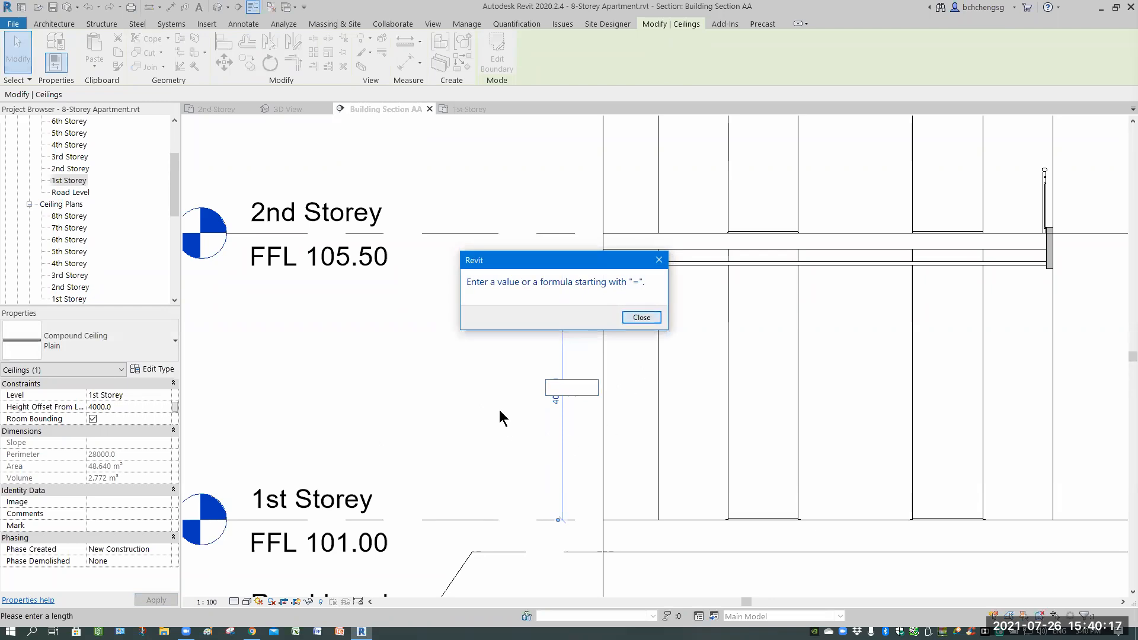
{"action": "key", "text": "Escape"}
{"action": "key", "text": "Escape"}
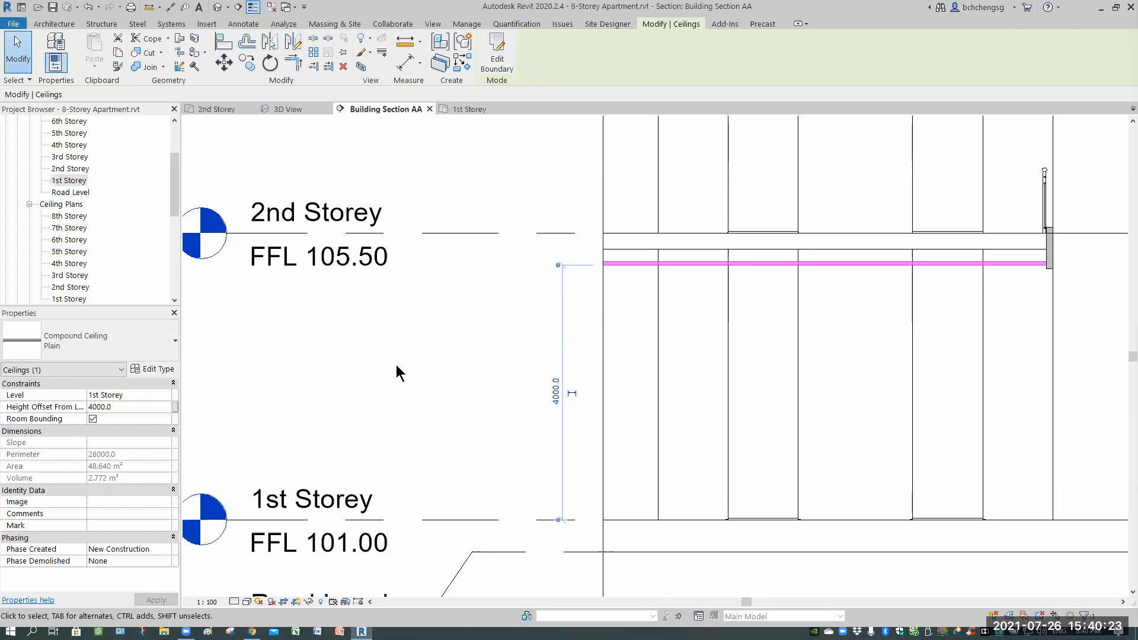
{"action": "scroll", "coordinate": [801, 409], "scroll_direction": "down", "scroll_amount": 2}
{"action": "scroll", "coordinate": [1023, 306], "scroll_direction": "up", "scroll_amount": 2}
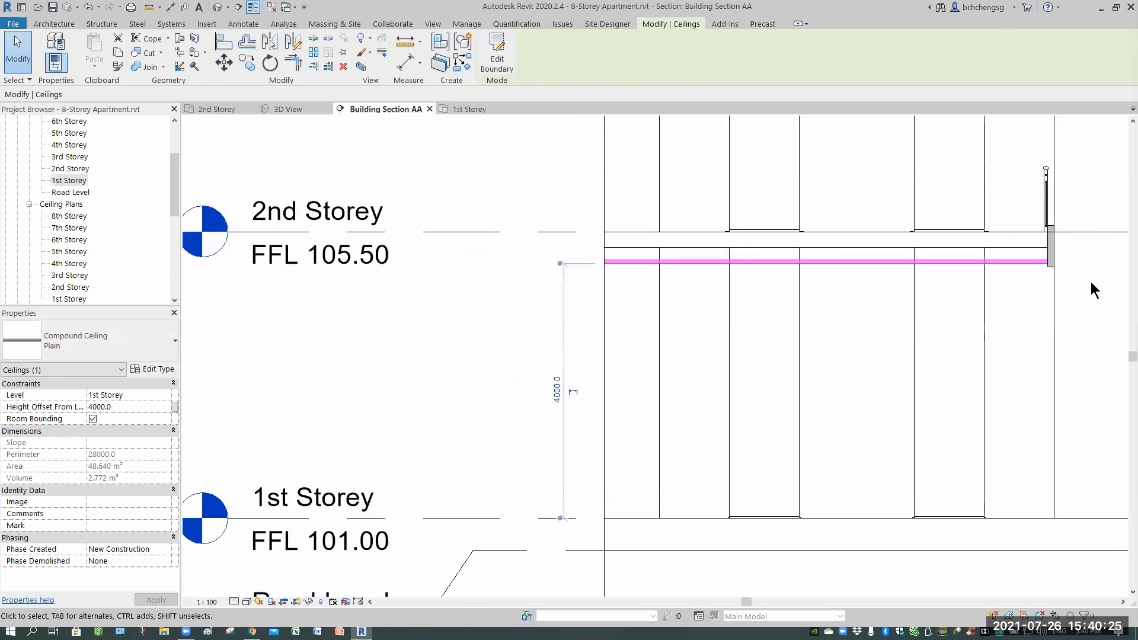
{"action": "key", "text": "Escape"}
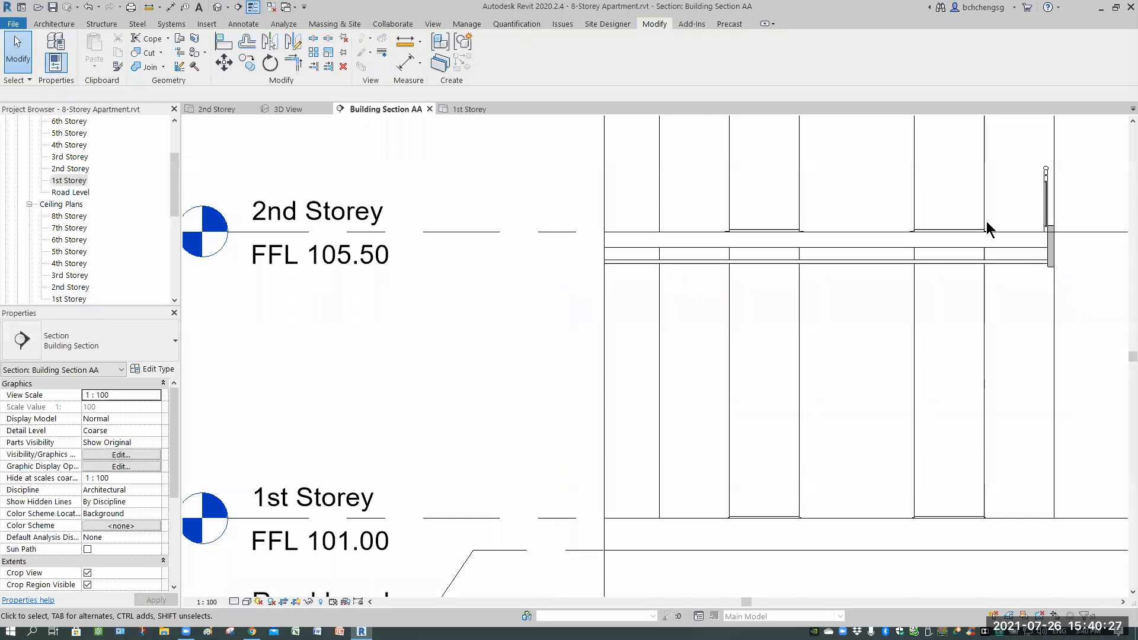
Place a reference plane 2600 mm above the 1st Storey level by picking the level line.
{"action": "scroll", "coordinate": [986, 222], "scroll_direction": "up", "scroll_amount": 2}
{"action": "scroll", "coordinate": [985, 215], "scroll_direction": "up", "scroll_amount": 2}
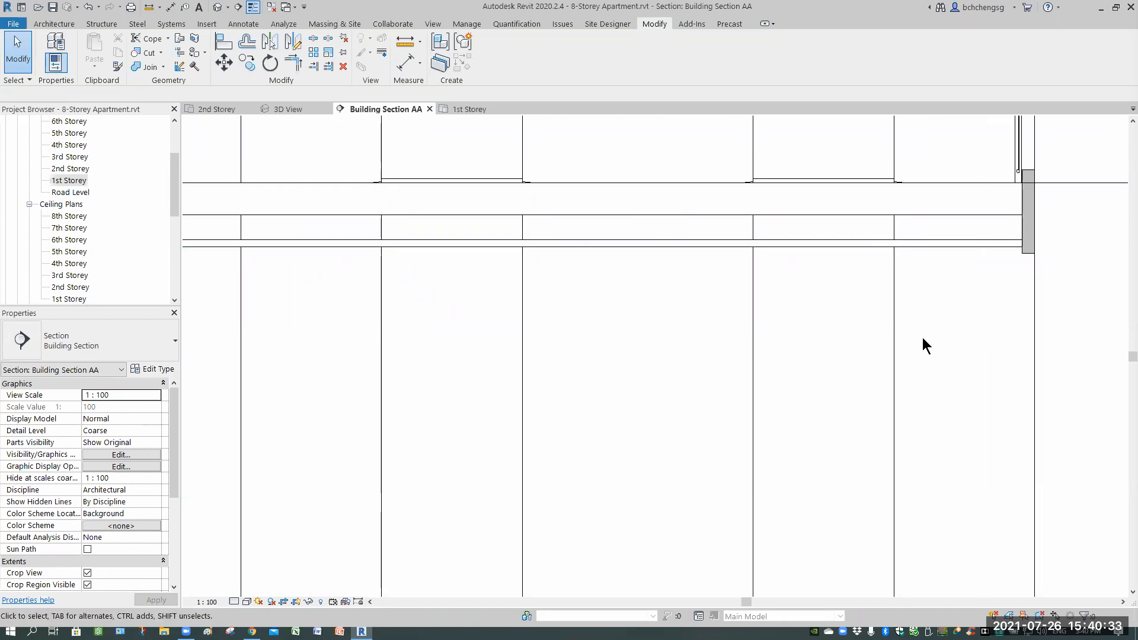
{"action": "scroll", "coordinate": [920, 368], "scroll_direction": "down", "scroll_amount": 2}
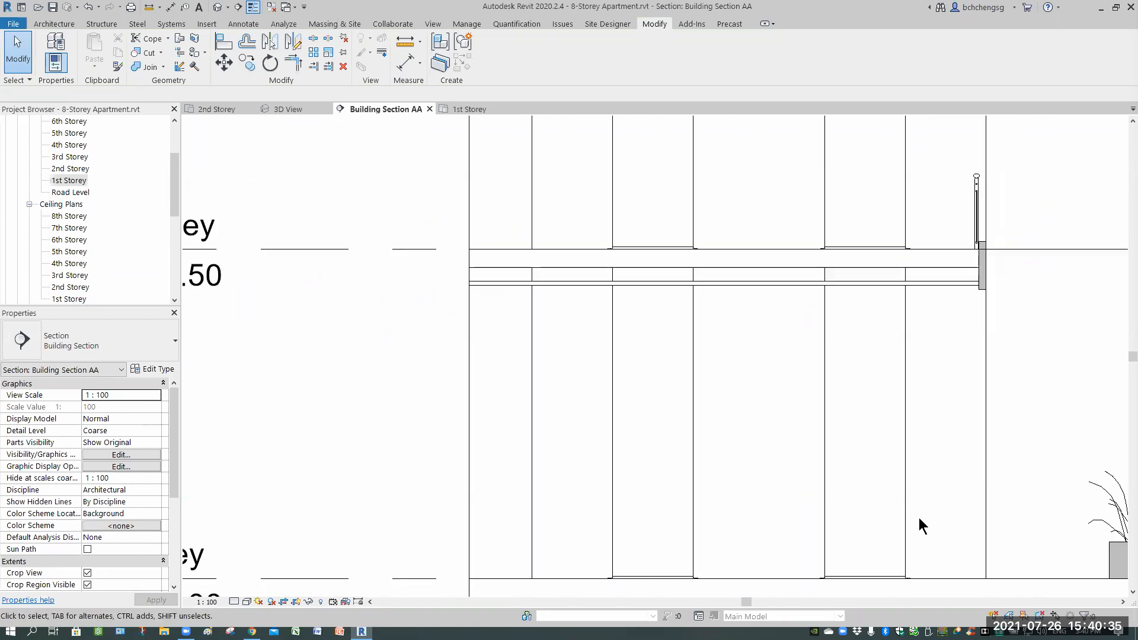
{"action": "middle_click_drag", "start_coordinate": [925, 400], "coordinate": [925, 354]}
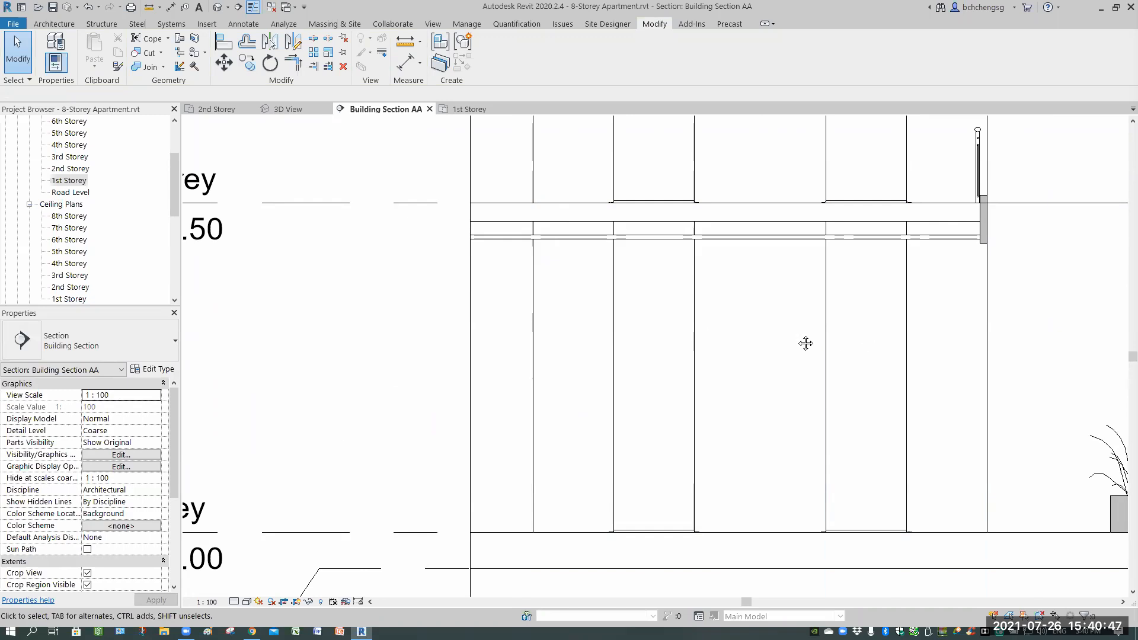
{"action": "middle_click_drag", "start_coordinate": [805, 343], "coordinate": [761, 339]}
{"action": "scroll", "coordinate": [722, 325], "scroll_direction": "down", "scroll_amount": 4}
{"action": "middle_click_drag", "start_coordinate": [486, 349], "coordinate": [347, 349]}
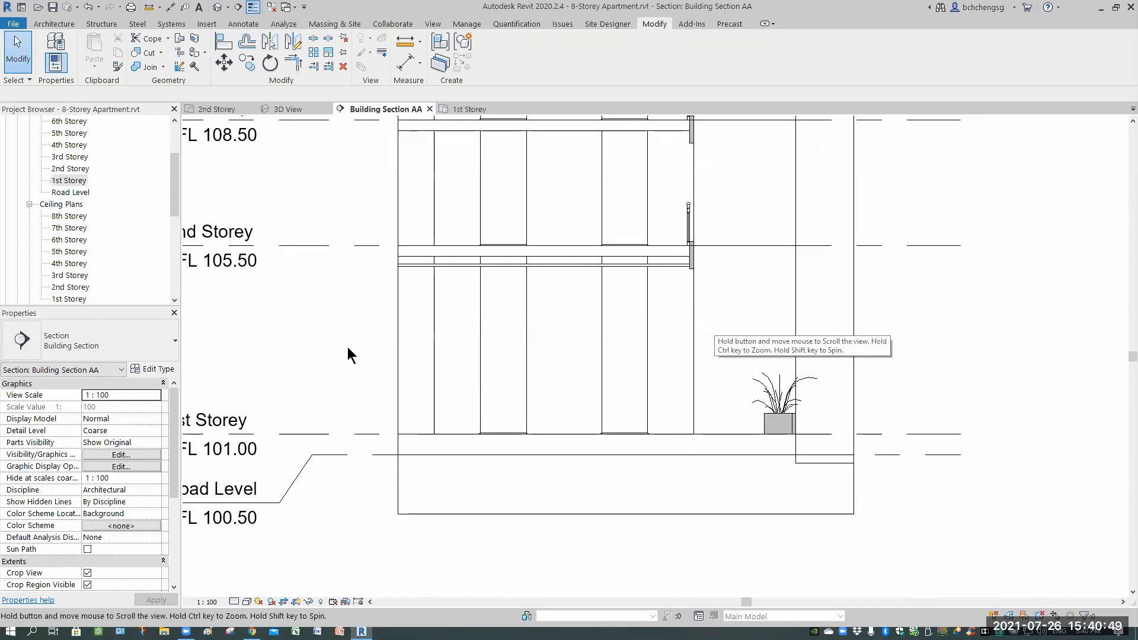
{"action": "middle_click_drag", "start_coordinate": [329, 227], "coordinate": [354, 224]}
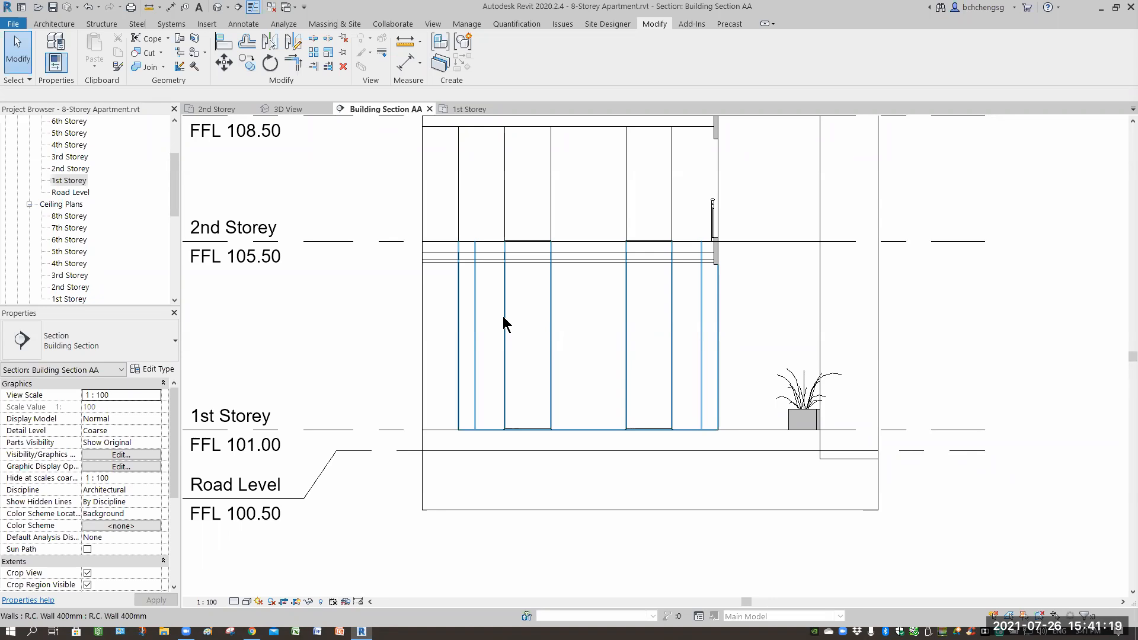
{"action": "left_click", "coordinate": [353, 292]}
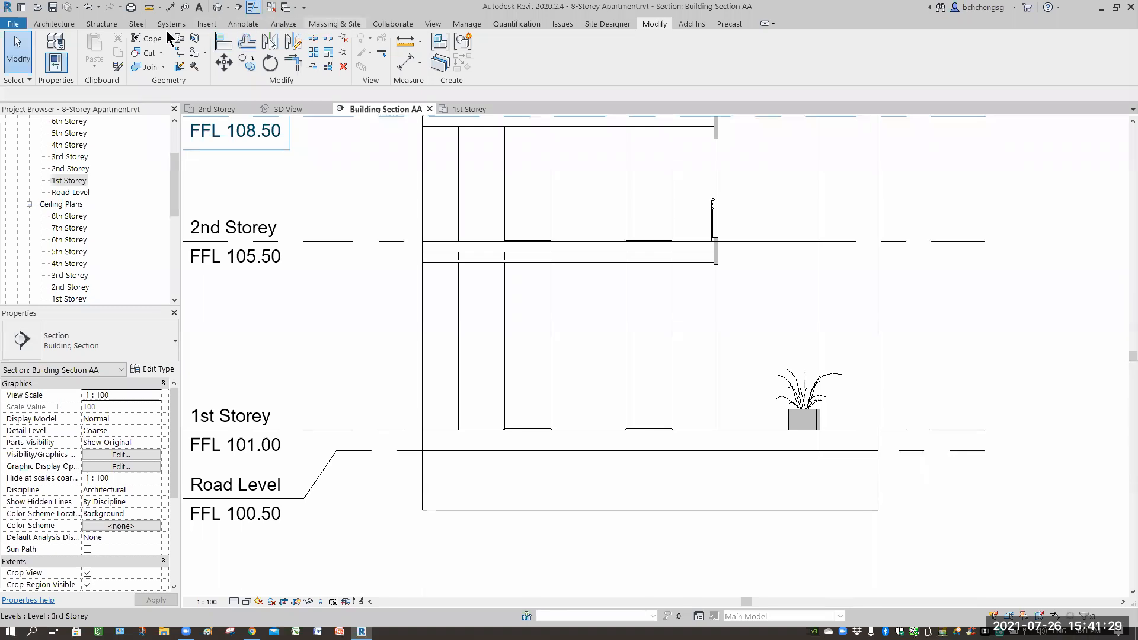
{"action": "key", "text": "r"}
{"action": "key", "text": "p"}
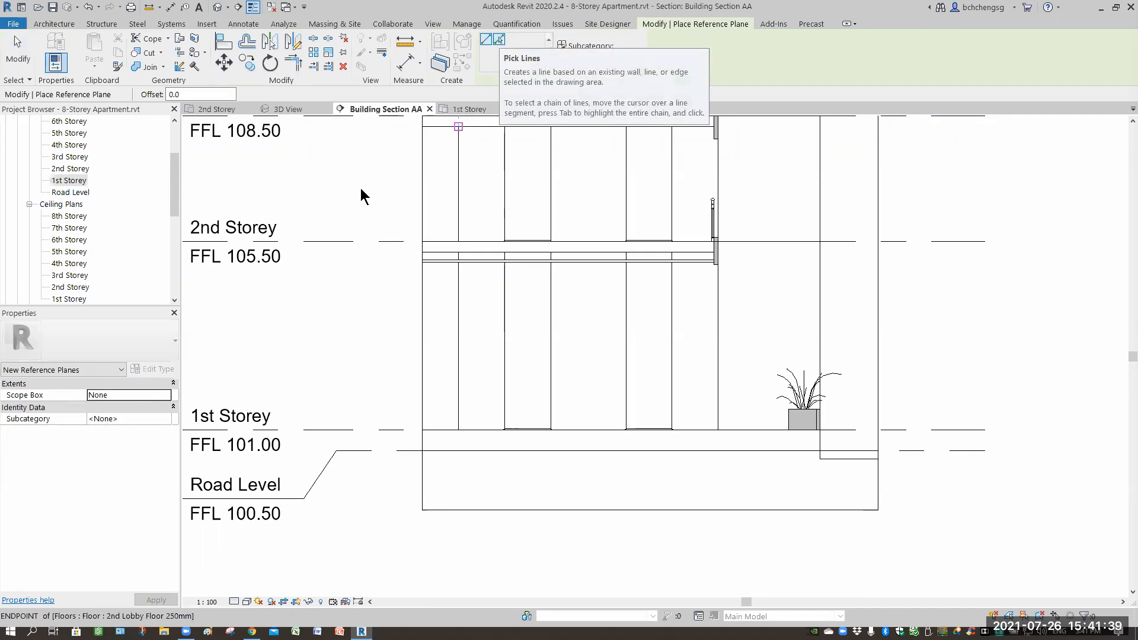
{"action": "left_click", "coordinate": [151, 96]}
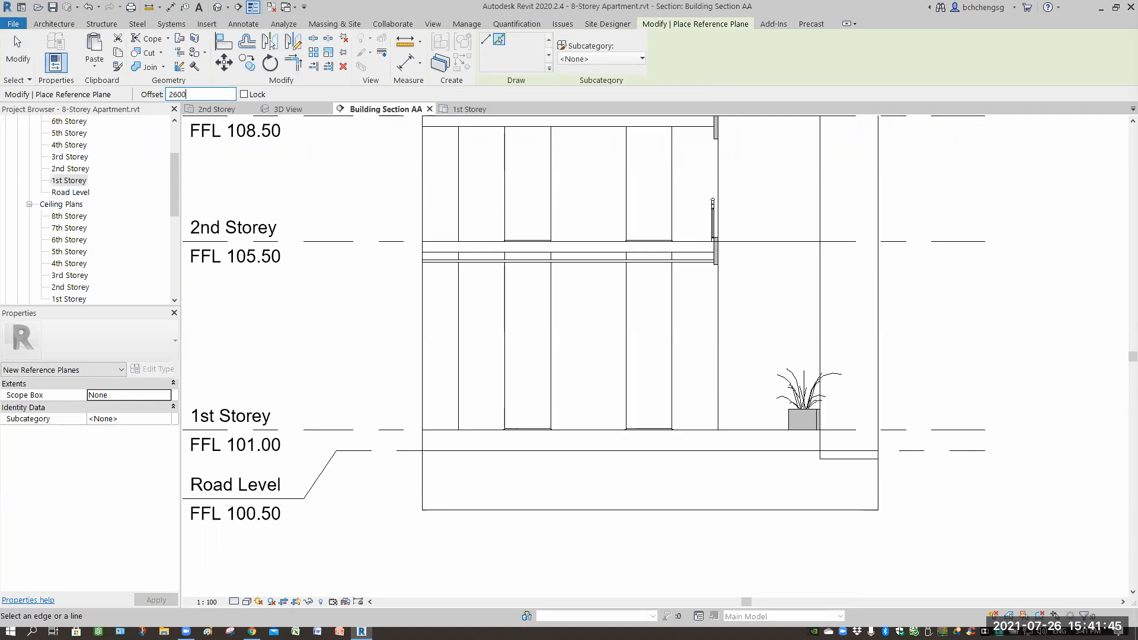
{"action": "key", "text": "Return"}
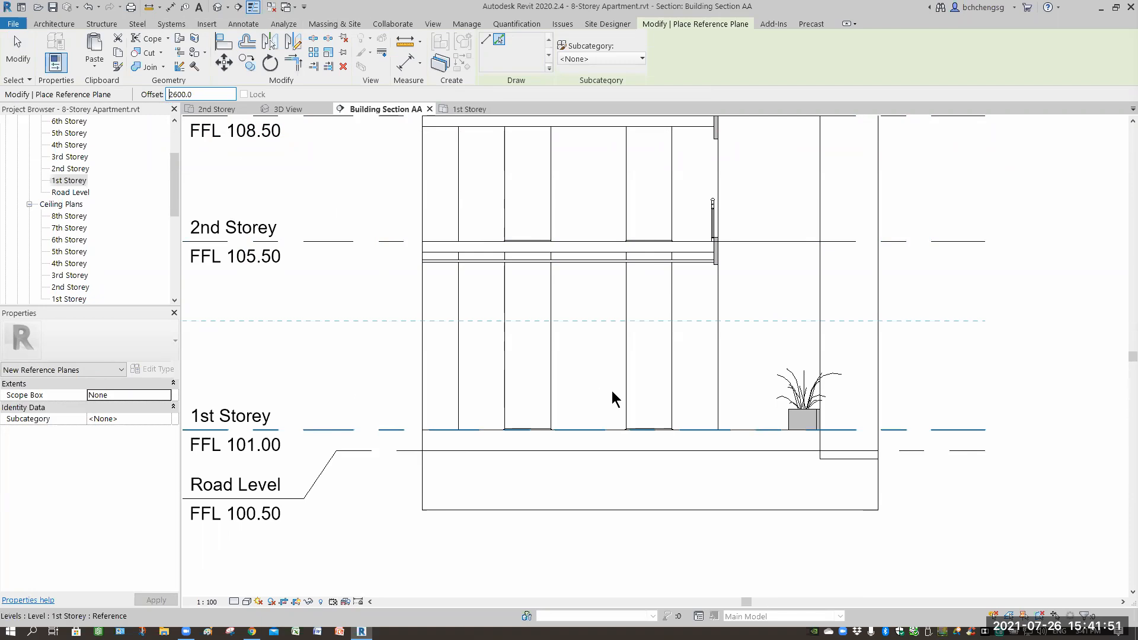
{"action": "left_click", "coordinate": [628, 403]}
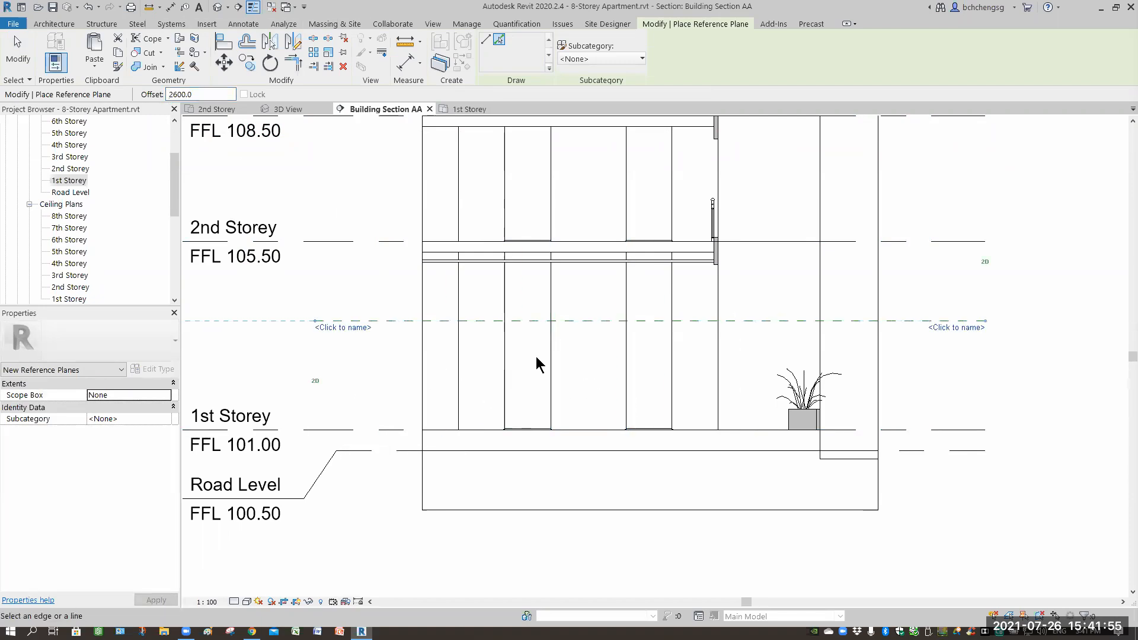
{"action": "key", "text": "Escape"}
{"action": "key", "text": "Escape"}
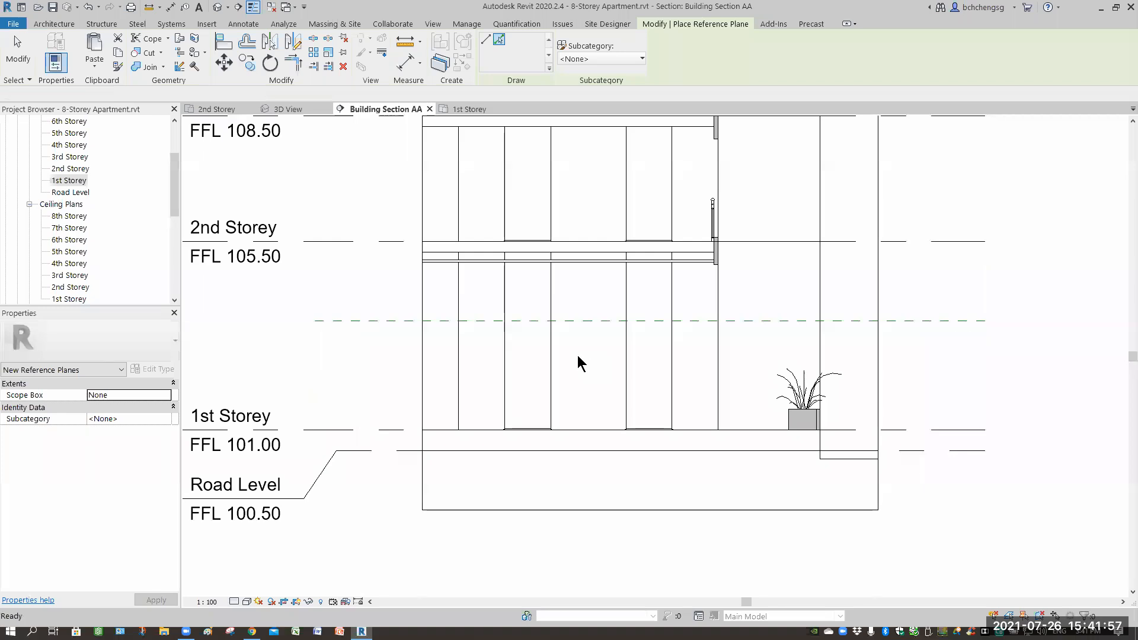
Move the reference plane to 2700 mm above the 1st Storey level.
{"action": "scroll", "coordinate": [420, 317], "scroll_direction": "up", "scroll_amount": 2}
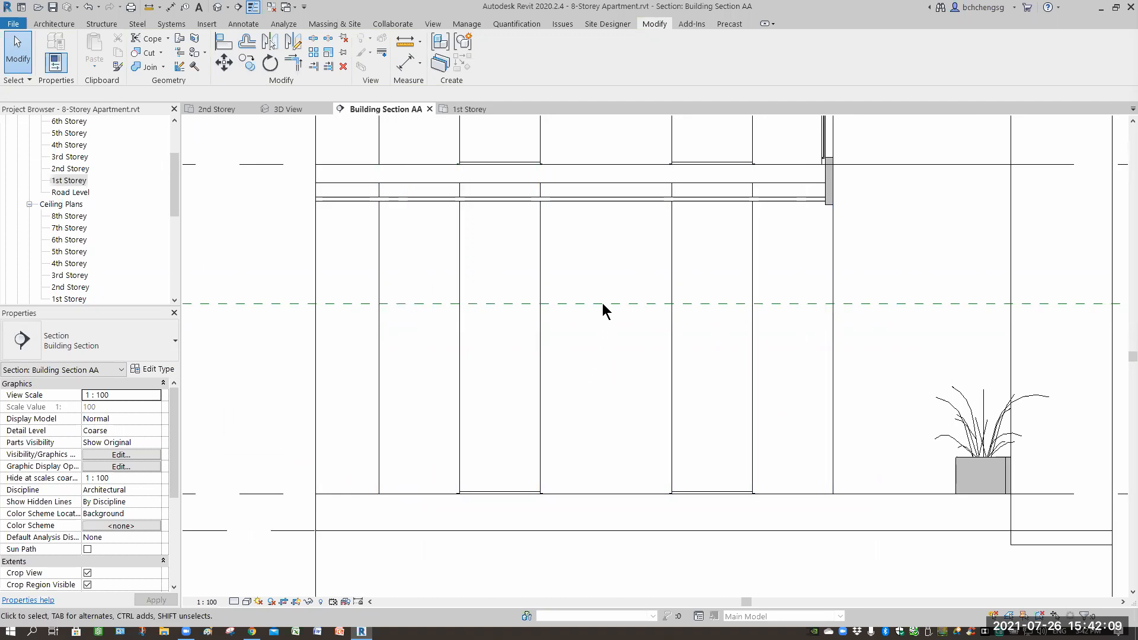
{"action": "left_click", "coordinate": [368, 304]}
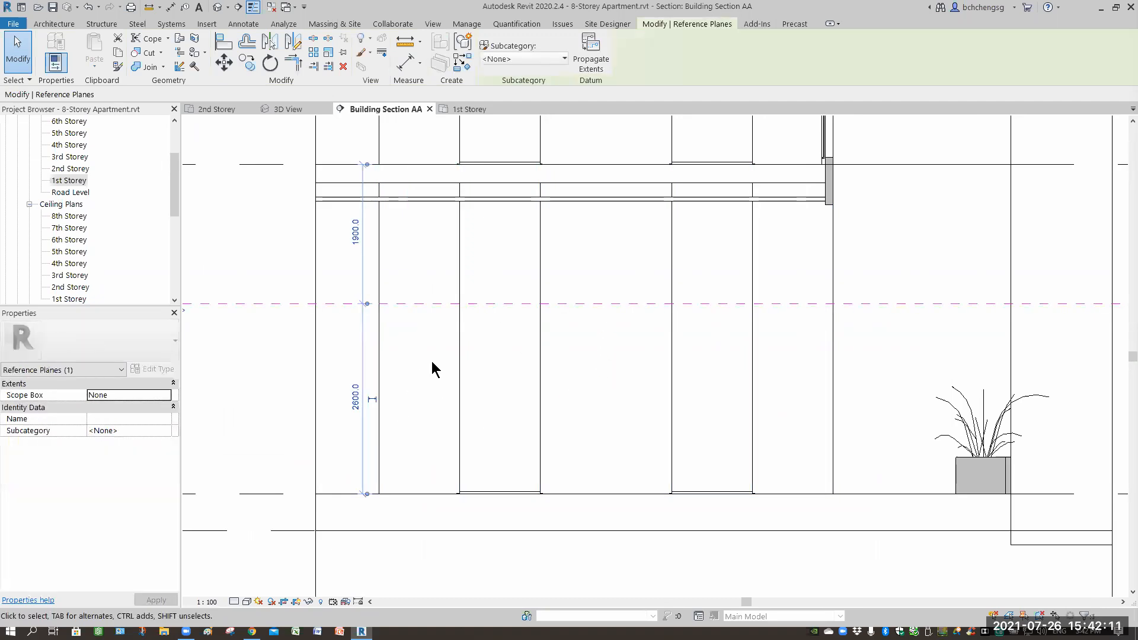
{"action": "scroll", "coordinate": [431, 362], "scroll_direction": "down", "scroll_amount": 1}
{"action": "left_click", "coordinate": [386, 394]}
{"action": "type", "text": "2700"}
{"action": "key", "text": "Return"}
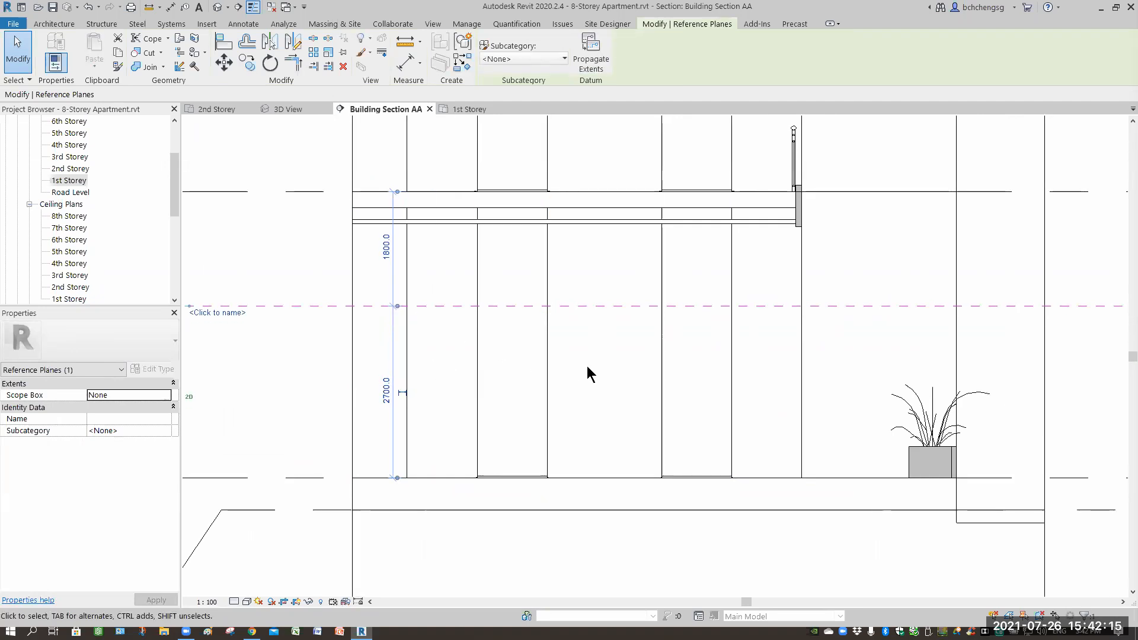
{"action": "key", "text": "Escape"}
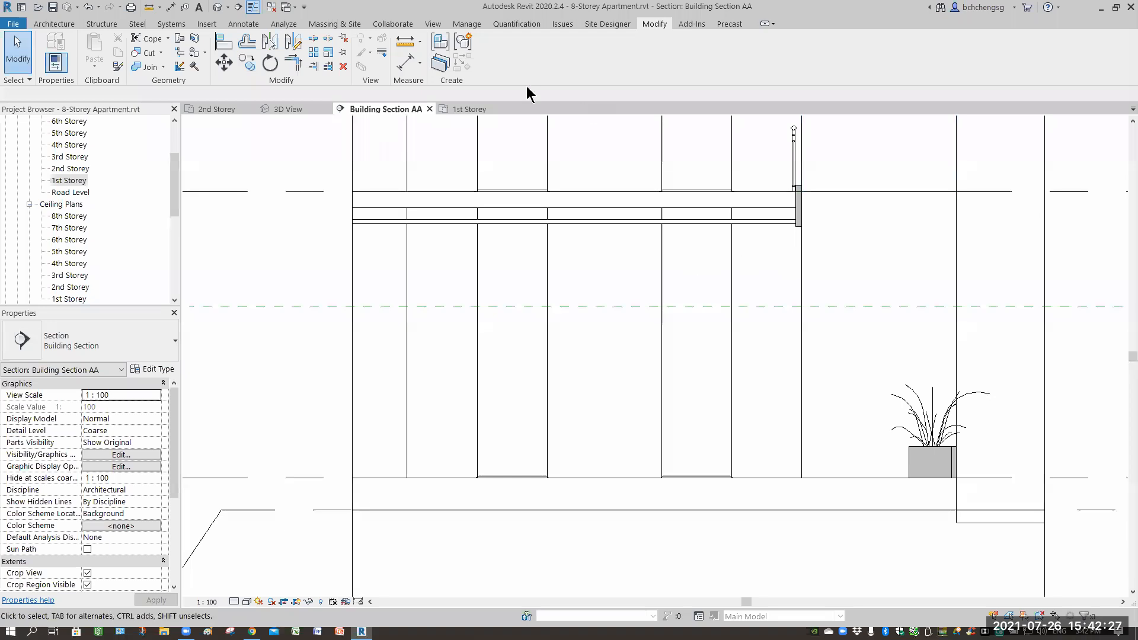
Measure the distance between the 2nd Storey level and the reference plane in the section.
{"action": "scroll", "coordinate": [845, 249], "scroll_direction": "down", "scroll_amount": 1}
{"action": "middle_click_drag", "start_coordinate": [844, 248], "coordinate": [688, 255]}
{"action": "left_click", "coordinate": [406, 44]}
{"action": "left_click", "coordinate": [963, 211]}
{"action": "left_click", "coordinate": [963, 298]}
{"action": "left_click", "coordinate": [656, 288]}
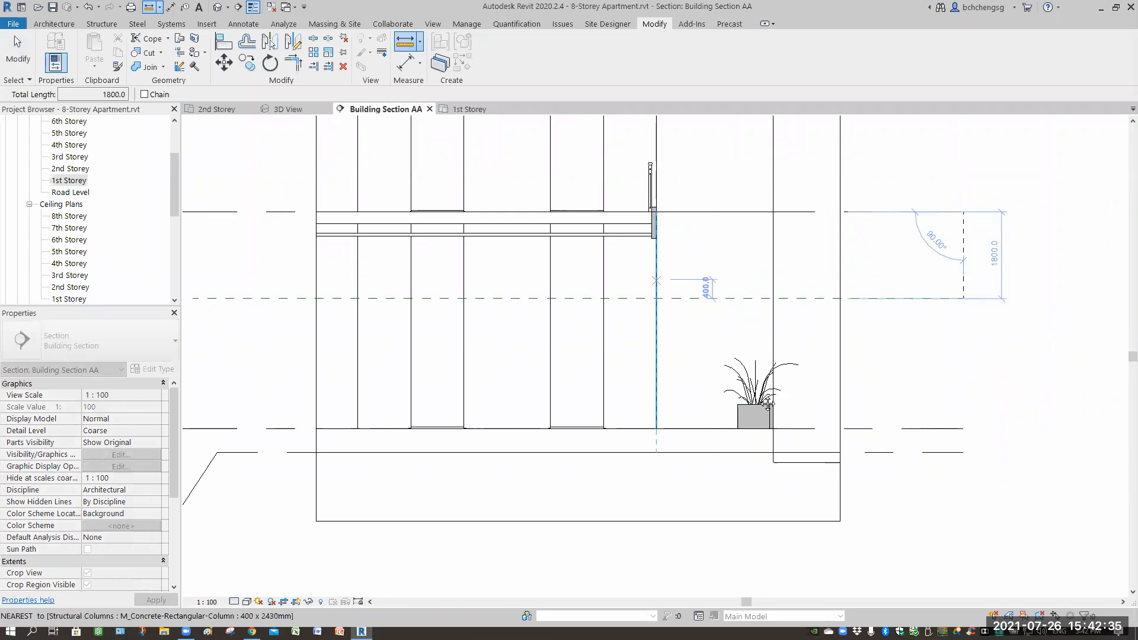
{"action": "middle_click_drag", "start_coordinate": [273, 193], "coordinate": [360, 355]}
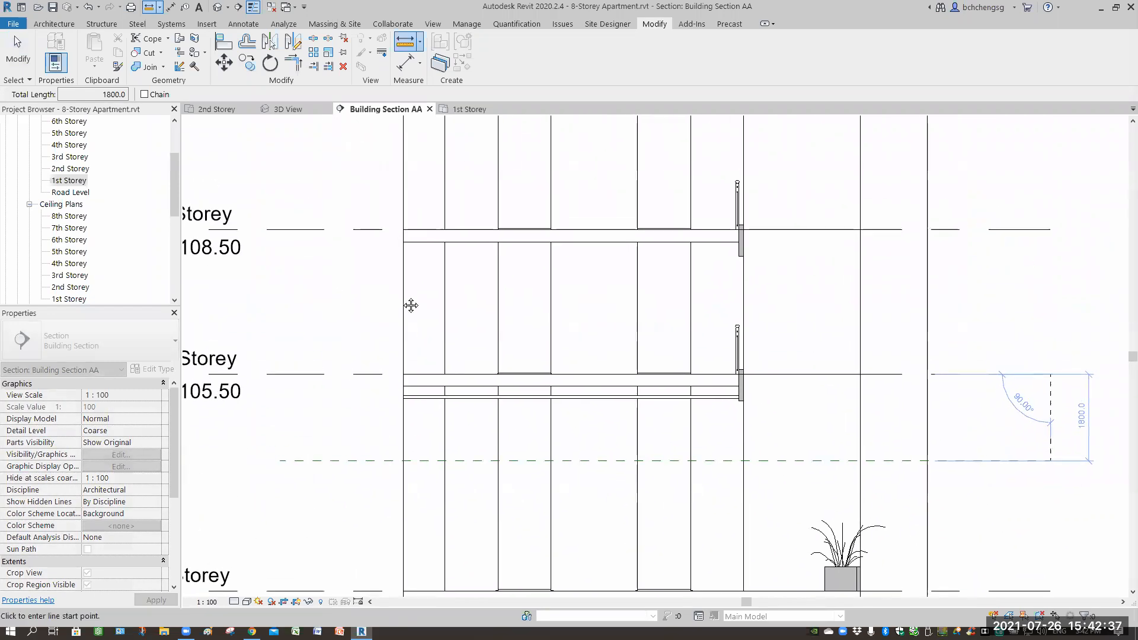
{"action": "middle_click_drag", "start_coordinate": [244, 248], "coordinate": [320, 248]}
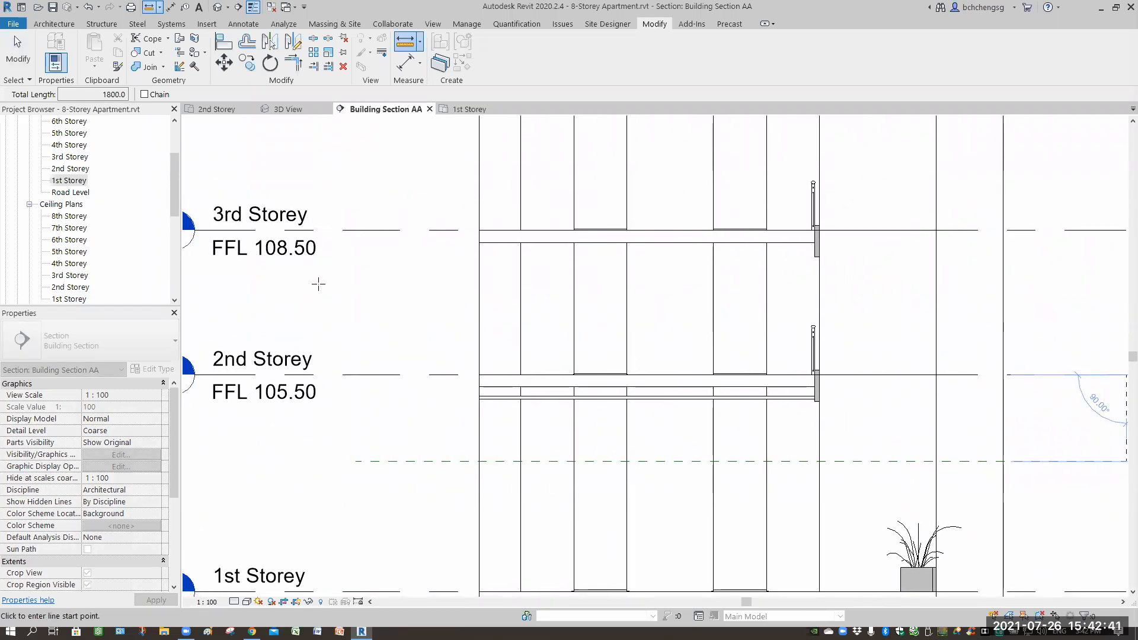
{"action": "key", "text": "Escape"}
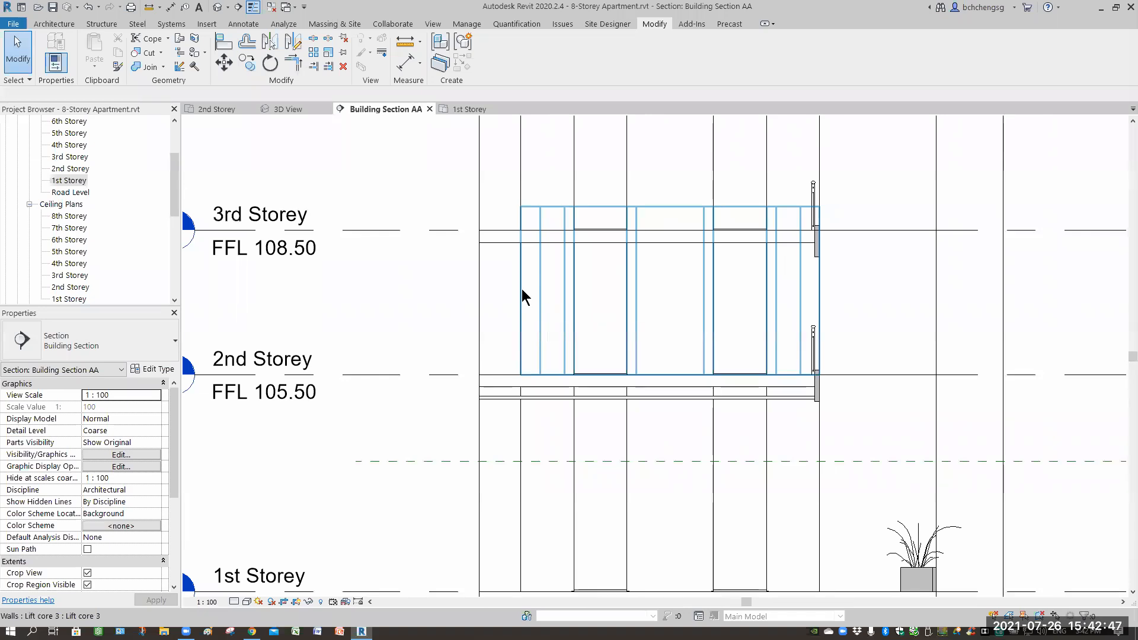
Inspect the lift core walls on each storey of the section by selecting them one at a time.
{"action": "left_click", "coordinate": [522, 289]}
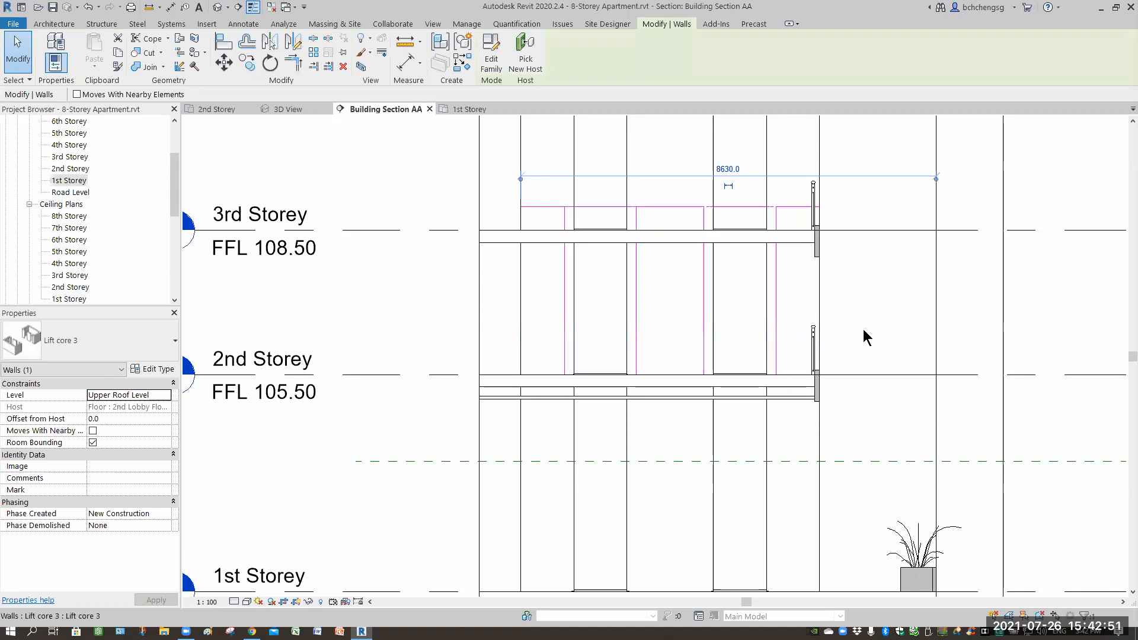
{"action": "middle_click_drag", "start_coordinate": [758, 179], "coordinate": [555, 222]}
{"action": "left_click", "coordinate": [459, 251]}
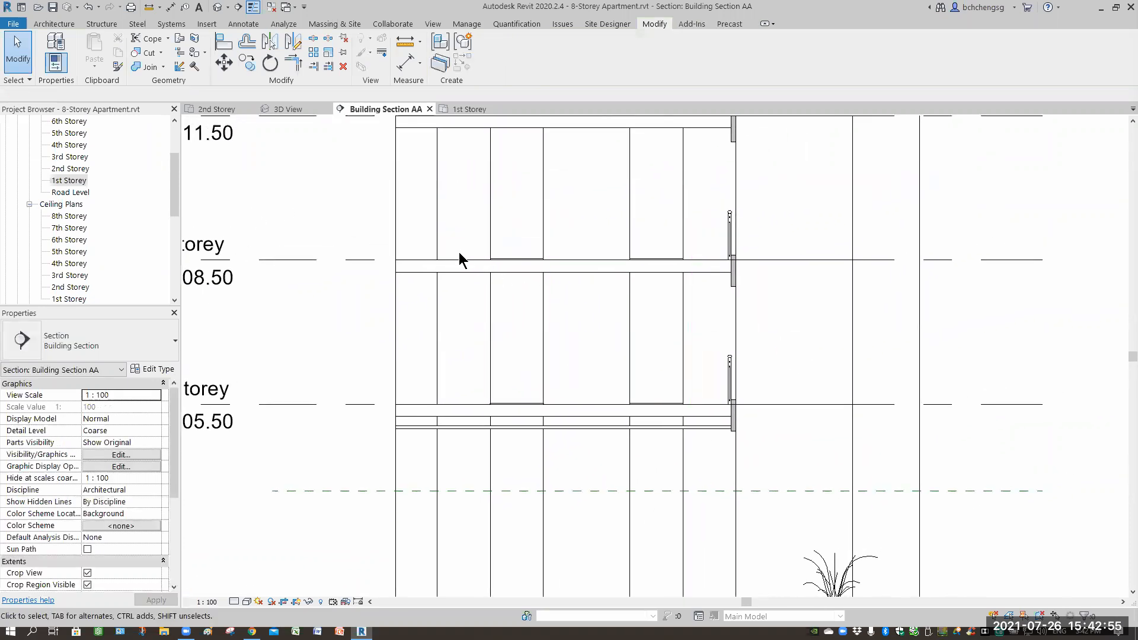
{"action": "middle_click_drag", "start_coordinate": [446, 247], "coordinate": [488, 258]}
{"action": "left_click", "coordinate": [488, 258]}
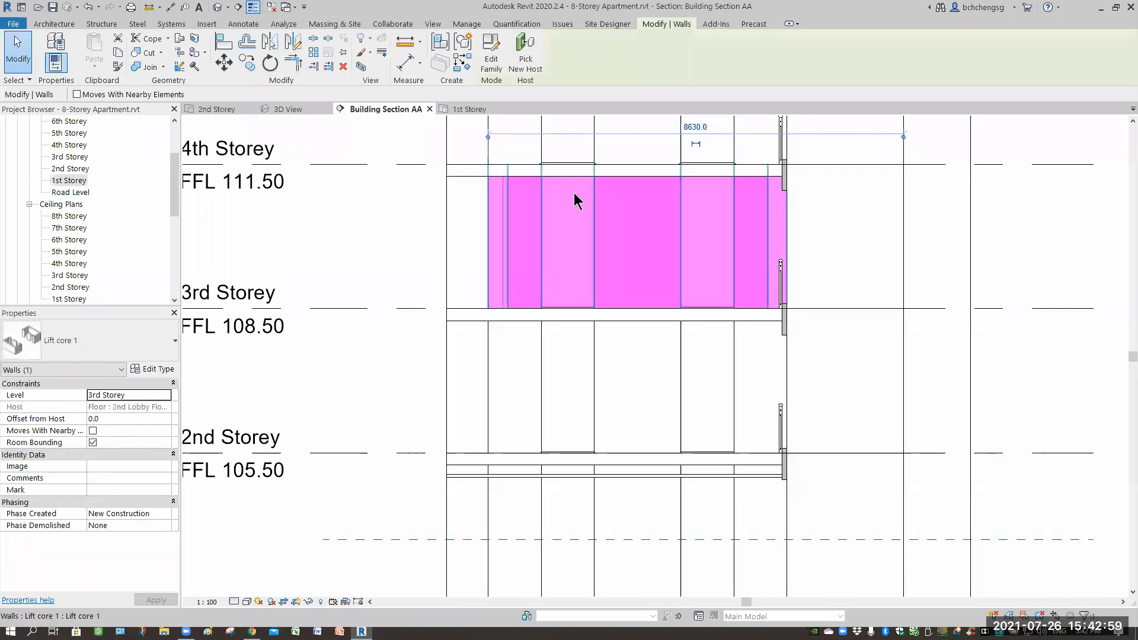
{"action": "key", "text": "Escape"}
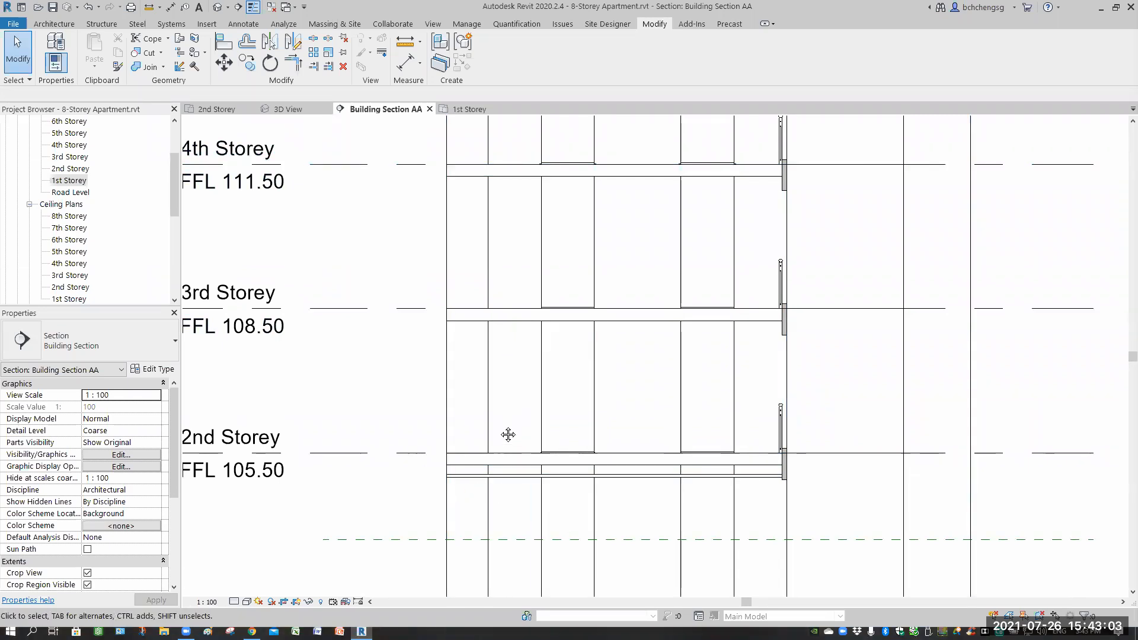
{"action": "scroll", "coordinate": [508, 435], "scroll_direction": "down", "scroll_amount": 3}
{"action": "left_click", "coordinate": [539, 436]}
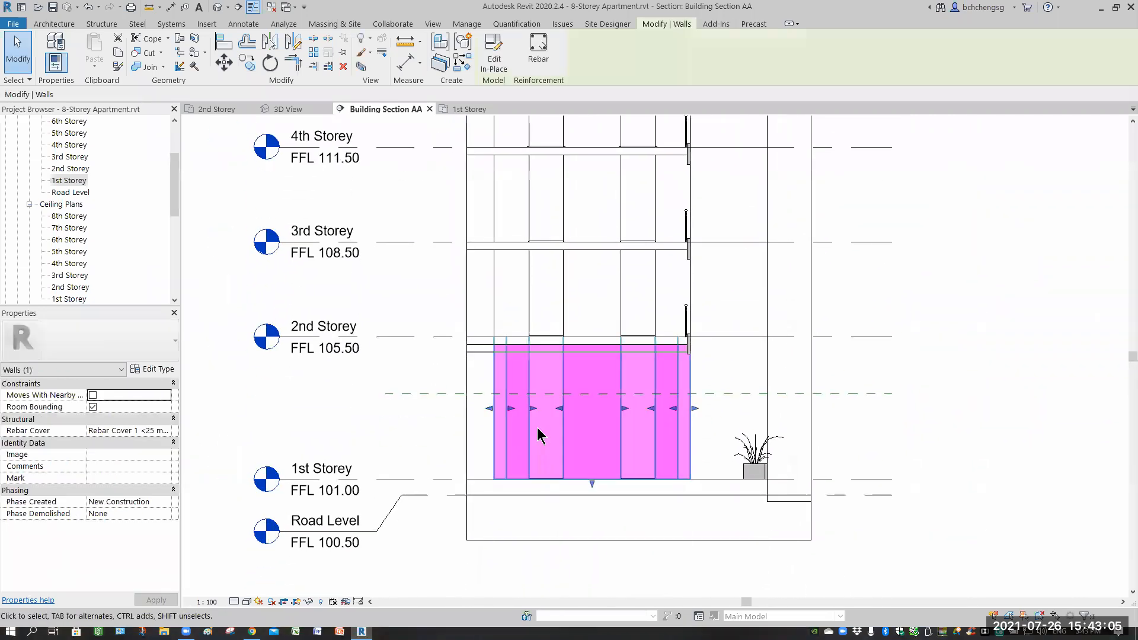
{"action": "left_click", "coordinate": [936, 364]}
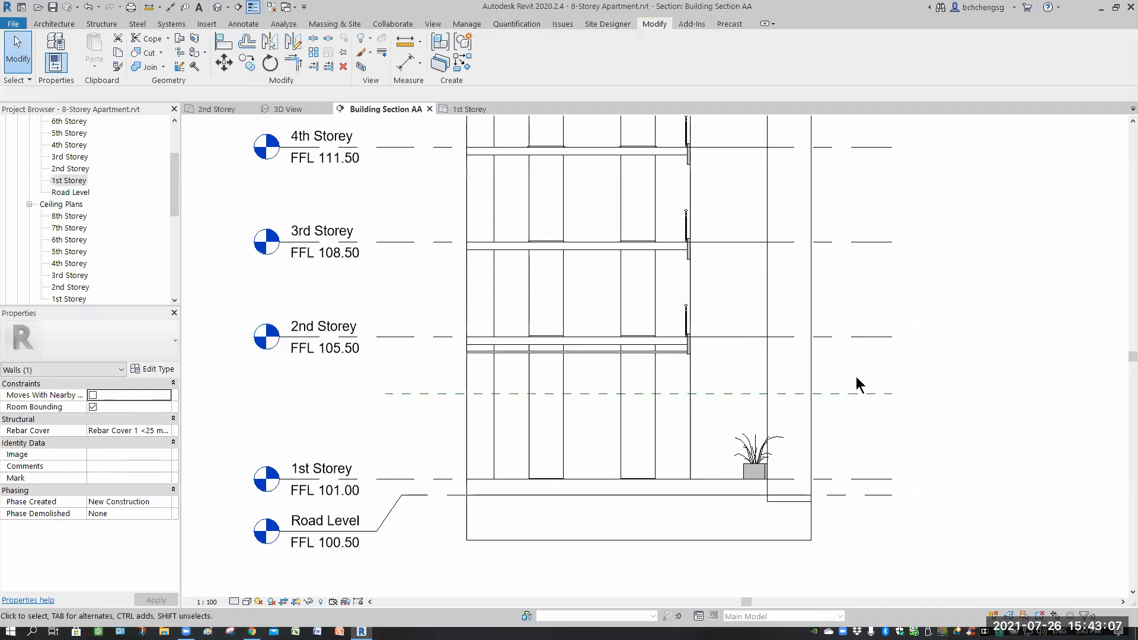
{"action": "left_click", "coordinate": [675, 311]}
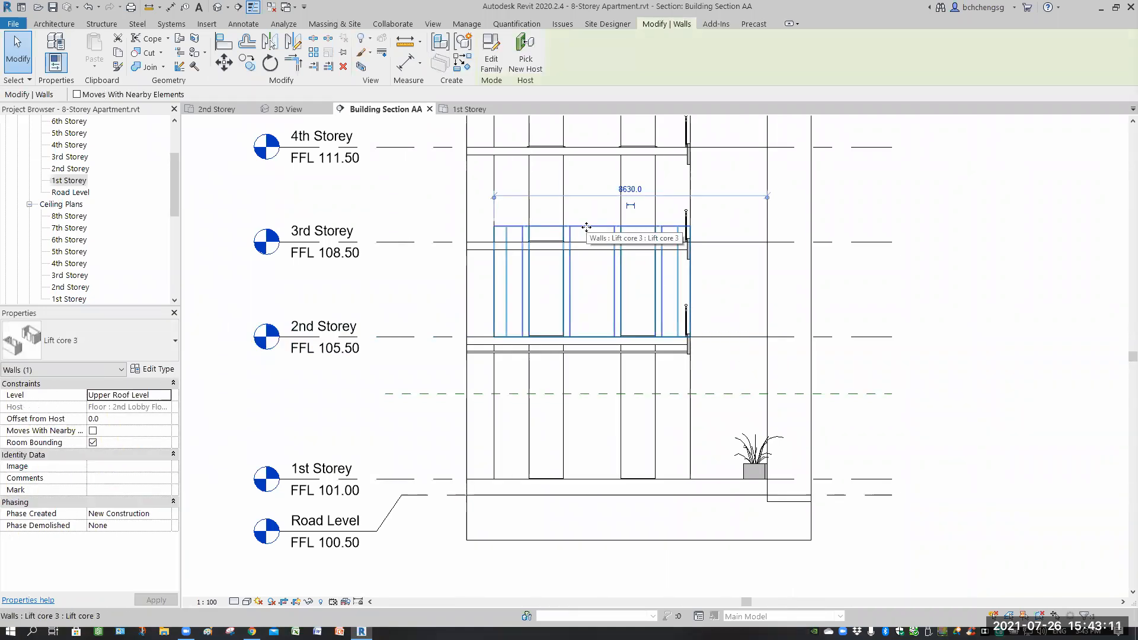
{"action": "left_click", "coordinate": [753, 280]}
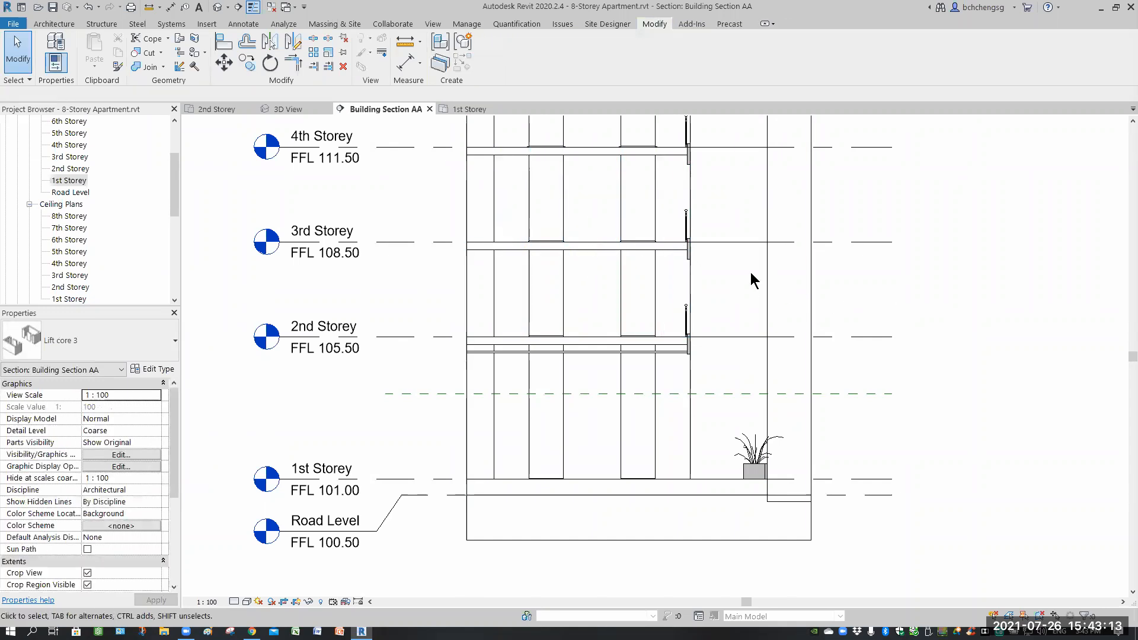
{"action": "left_click", "coordinate": [683, 230]}
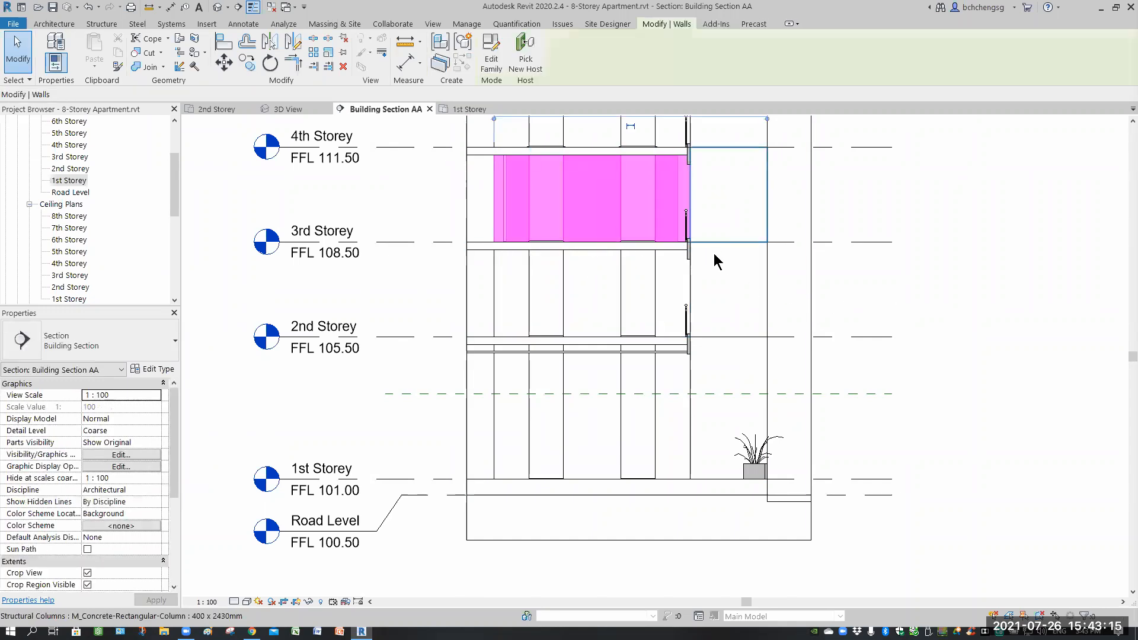
{"action": "middle_click_drag", "start_coordinate": [746, 317], "coordinate": [774, 367]}
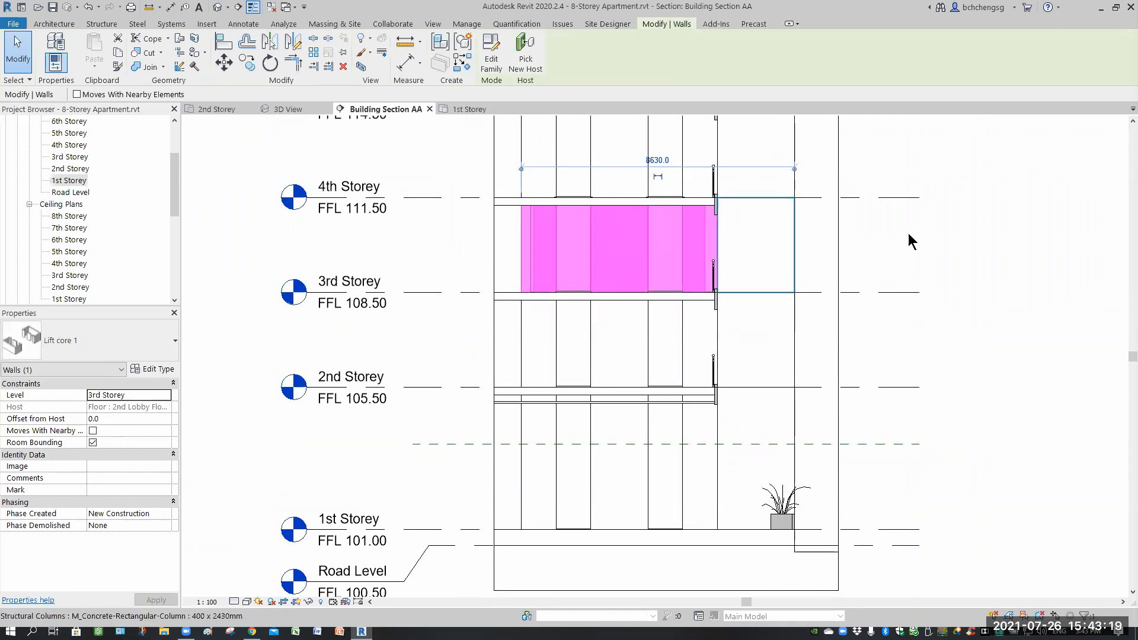
{"action": "left_click", "coordinate": [744, 322]}
{"action": "middle_click_drag", "start_coordinate": [744, 323], "coordinate": [775, 375]}
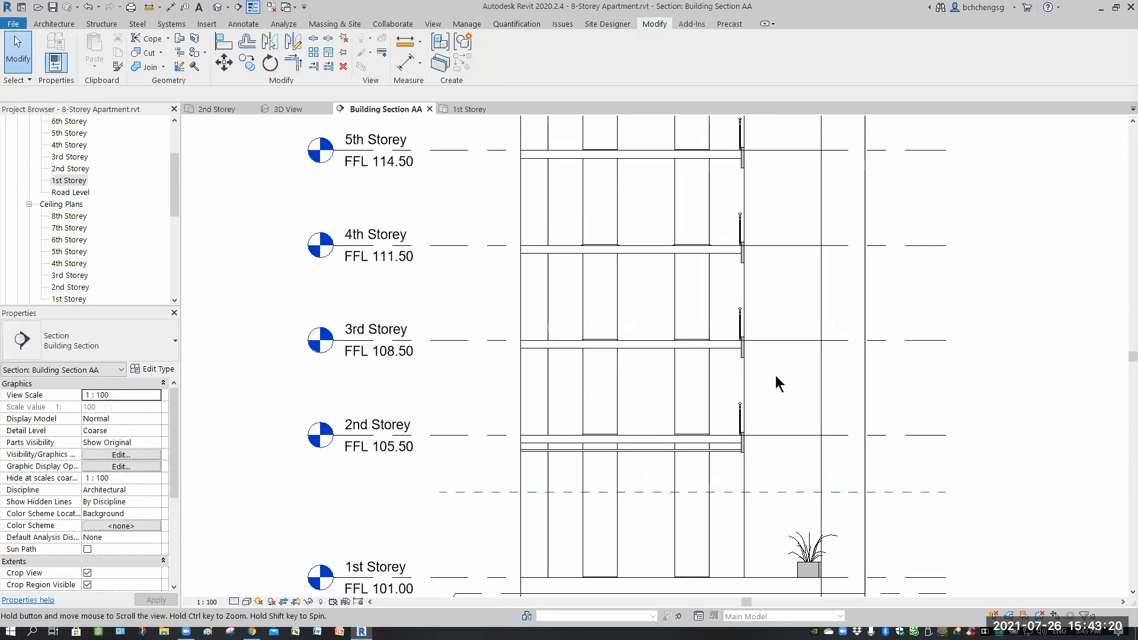
{"action": "left_click", "coordinate": [716, 217]}
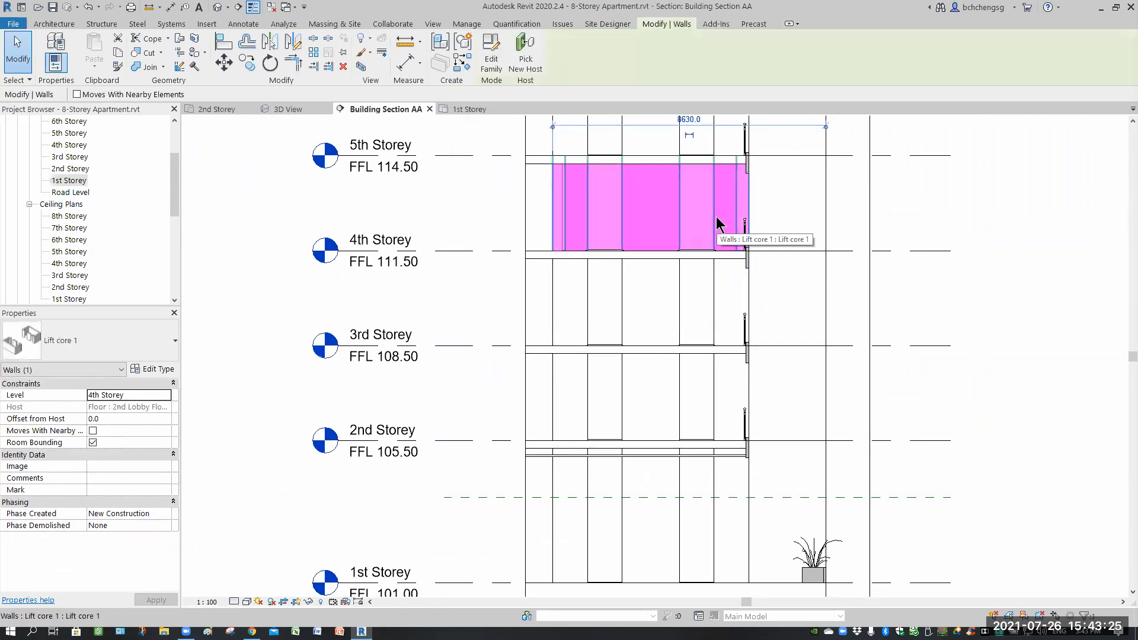
{"action": "left_click", "coordinate": [673, 377]}
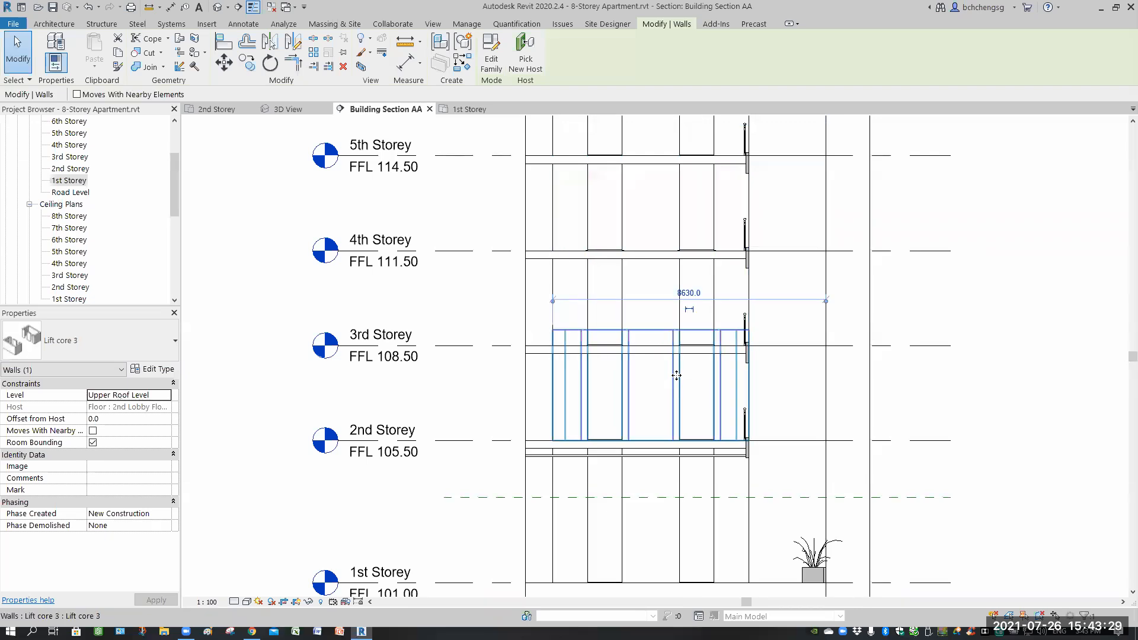
Open the Lift core 3 family for editing, examine its extrusion, and return to Building Section AA.
{"action": "left_click", "coordinate": [491, 59]}
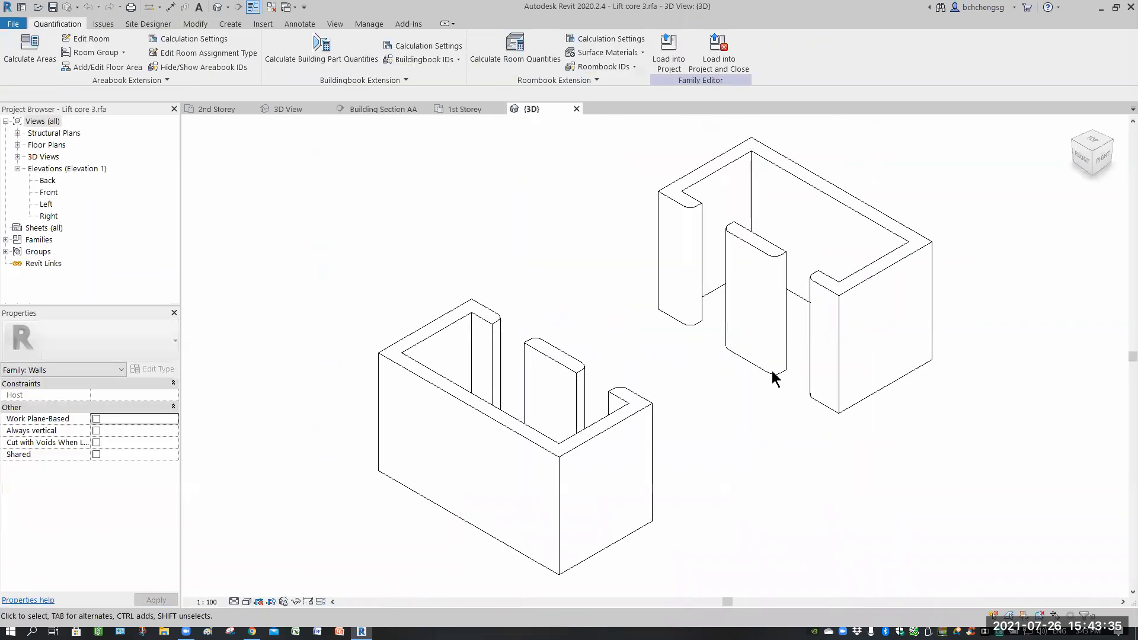
{"action": "left_click", "coordinate": [787, 404]}
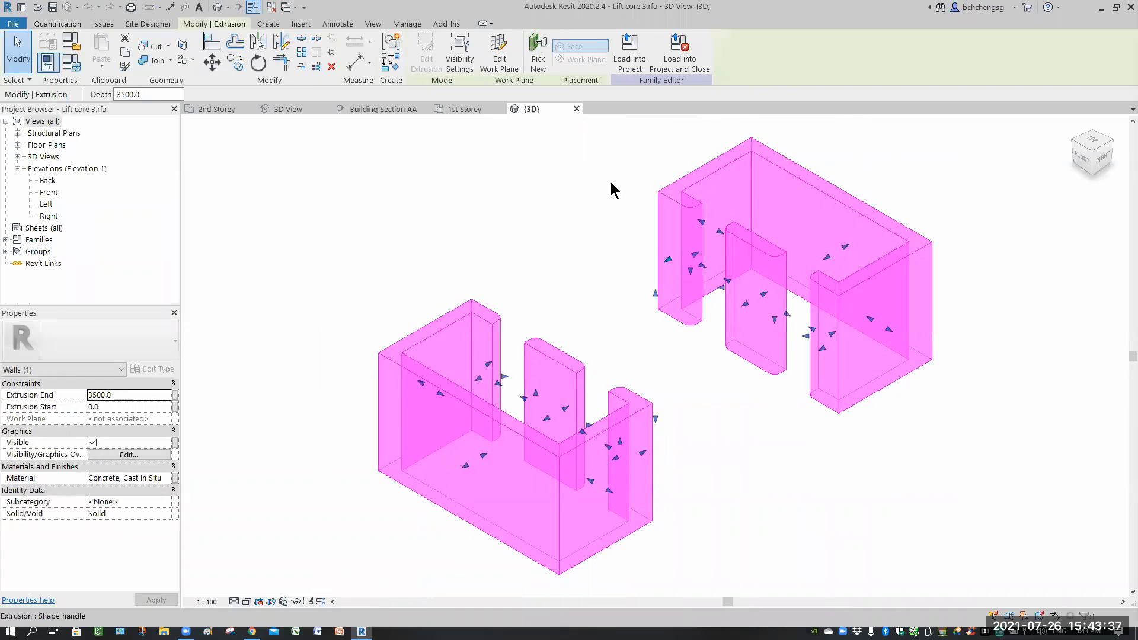
{"action": "left_click", "coordinate": [483, 109]}
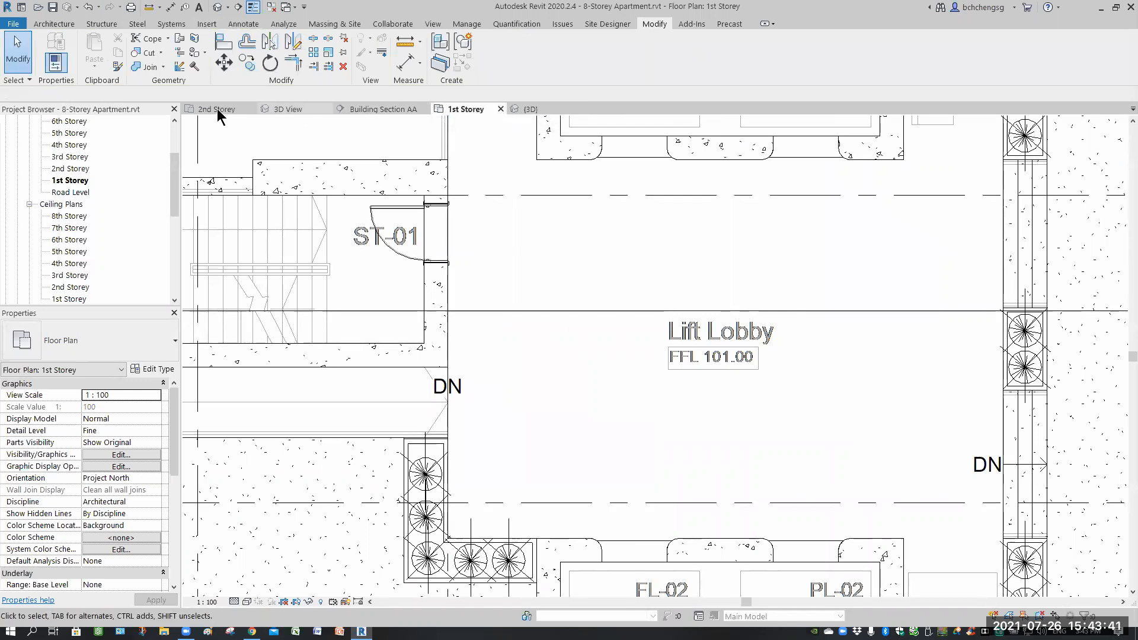
{"action": "left_click", "coordinate": [374, 108]}
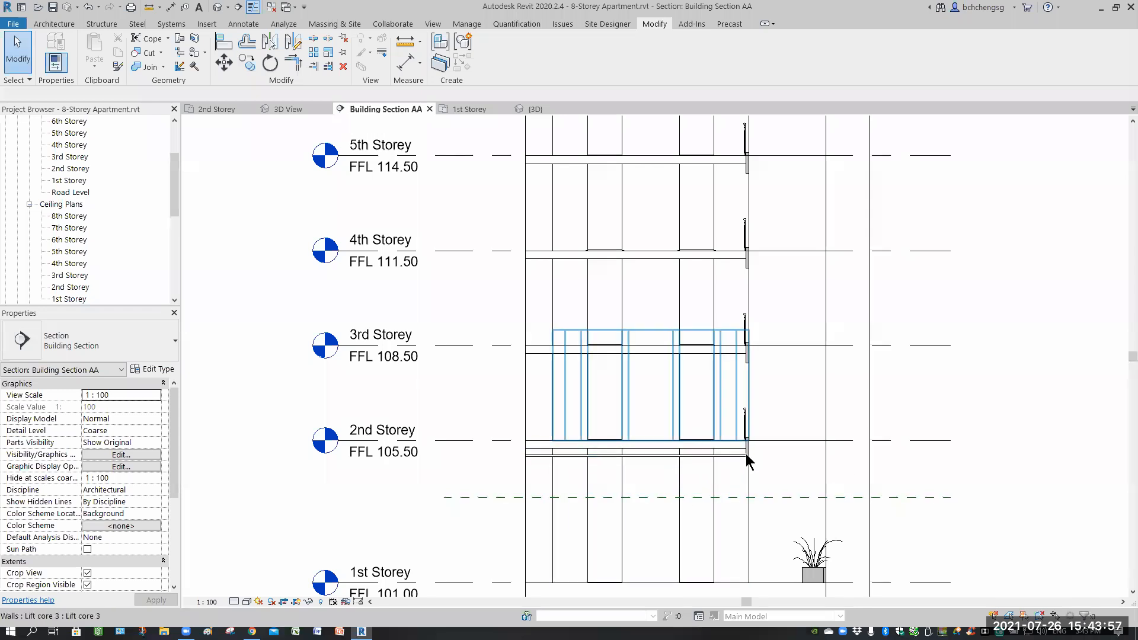
Name the 2700 mm reference plane 1st.
{"action": "left_click", "coordinate": [923, 496]}
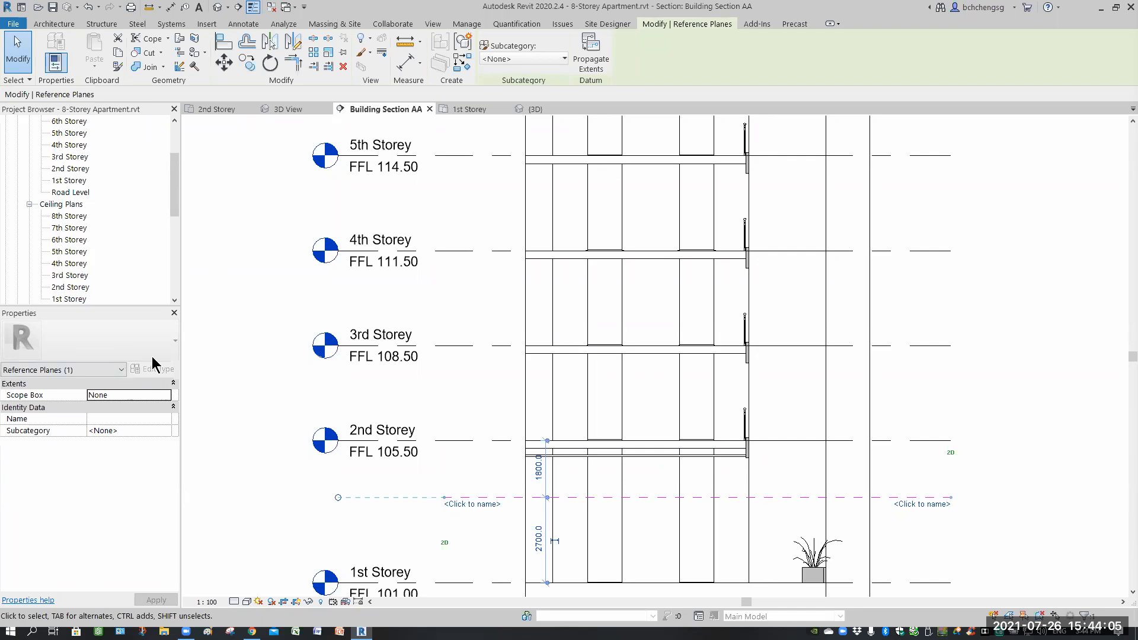
{"action": "left_click", "coordinate": [112, 418]}
{"action": "type", "text": "1st"}
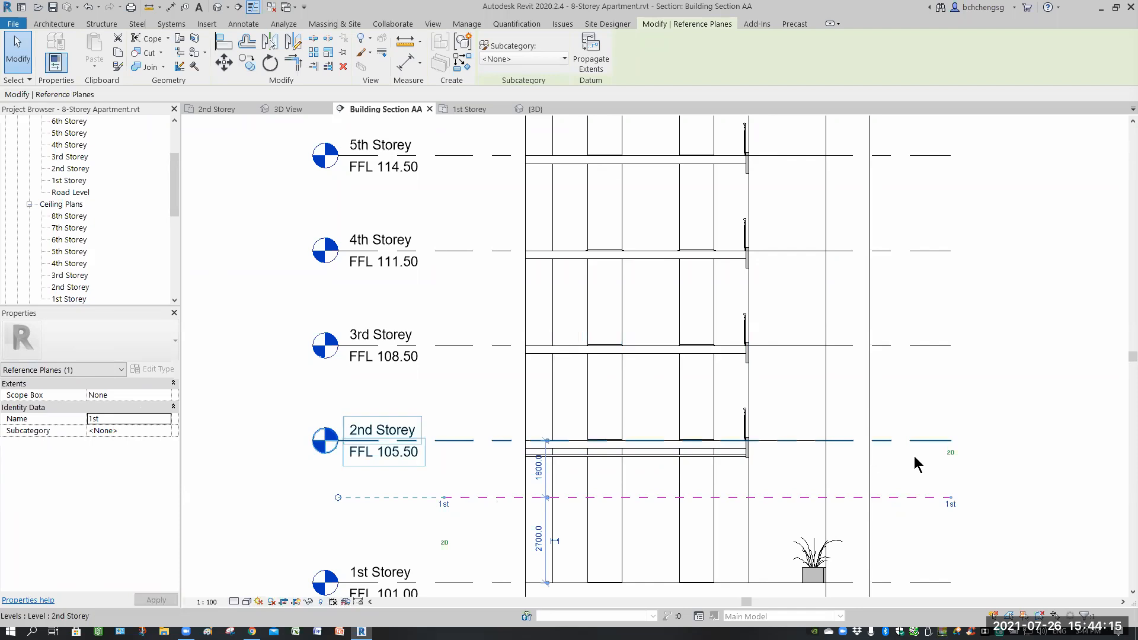
{"action": "left_click", "coordinate": [998, 385]}
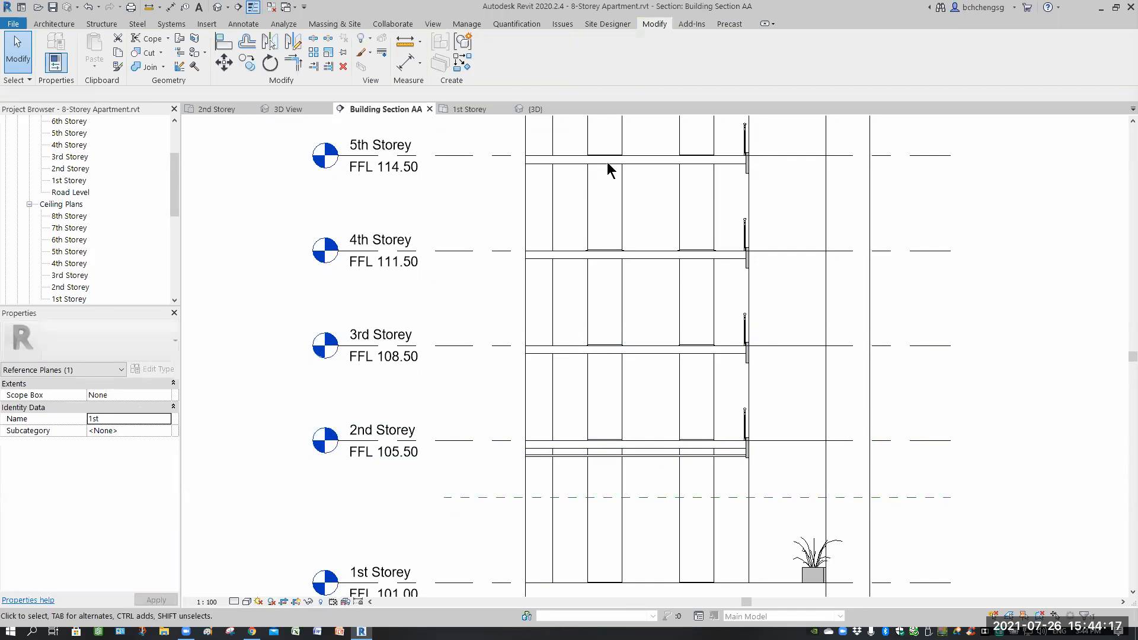
Close the family, 3D View and 2nd Storey tabs, then tile Building Section AA and the 1st Storey plan side by side.
{"action": "left_click", "coordinate": [581, 109]}
{"action": "left_click", "coordinate": [326, 110]}
{"action": "left_click", "coordinate": [250, 110]}
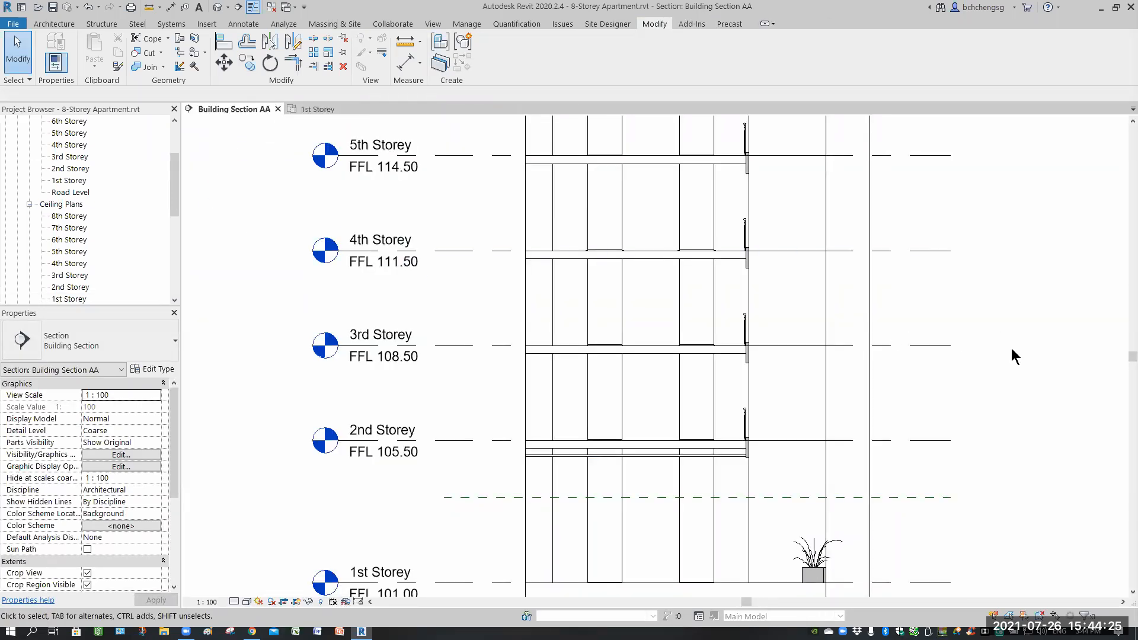
{"action": "key", "text": "w"}
{"action": "key", "text": "t"}
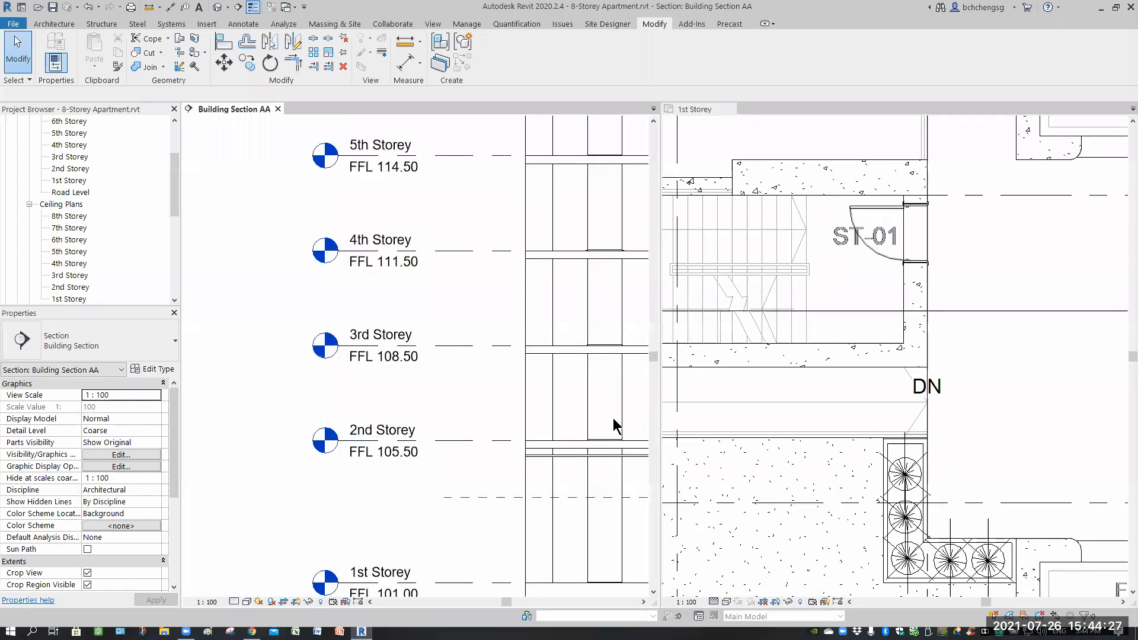
Pan and zoom the section and the 1st Storey plan to examine the lift lobby area against the storey levels.
{"action": "scroll", "coordinate": [606, 388], "scroll_direction": "down", "scroll_amount": 2}
{"action": "middle_click_drag", "start_coordinate": [606, 389], "coordinate": [375, 358]}
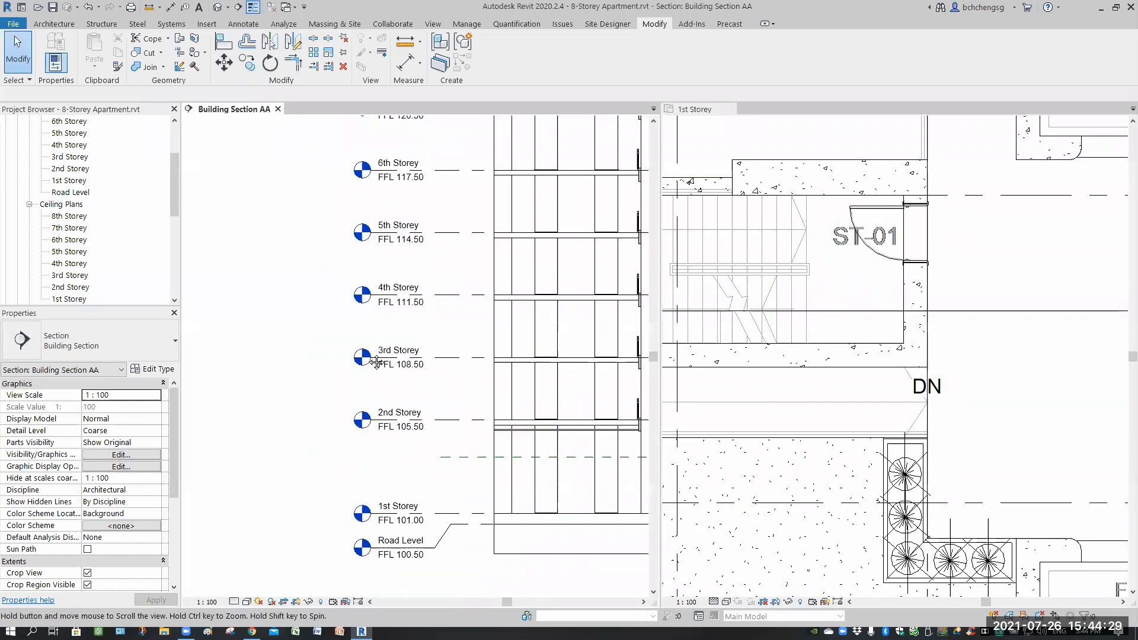
{"action": "left_click", "coordinate": [1042, 405]}
{"action": "scroll", "coordinate": [1043, 406], "scroll_direction": "down", "scroll_amount": 2}
{"action": "middle_click_drag", "start_coordinate": [1069, 388], "coordinate": [901, 377]}
{"action": "middle_click_drag", "start_coordinate": [807, 288], "coordinate": [734, 287]}
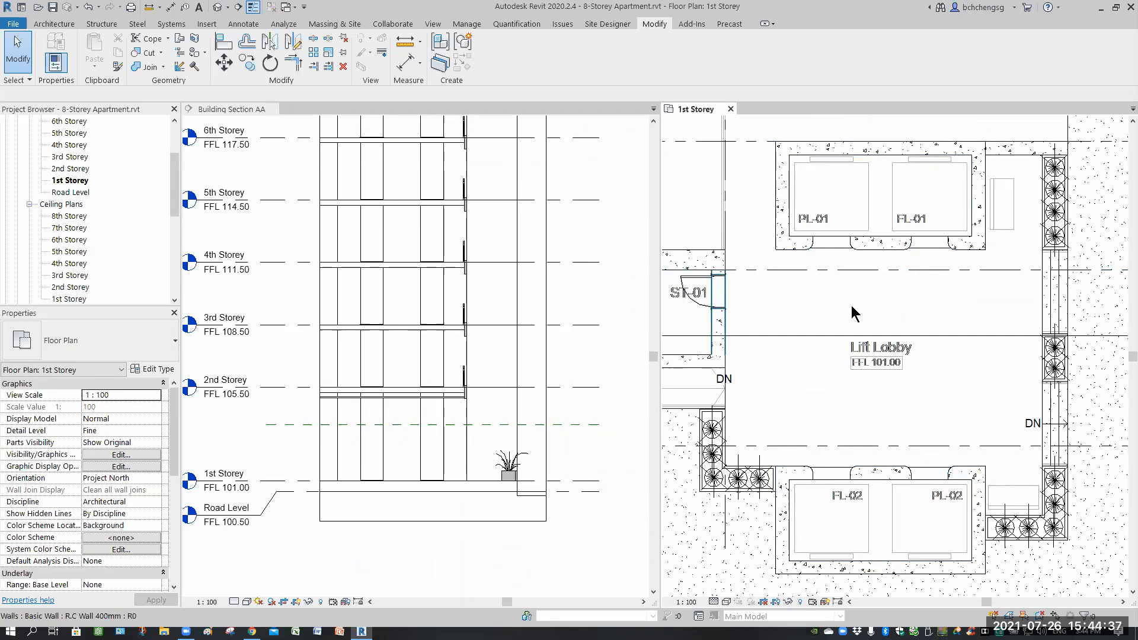
{"action": "scroll", "coordinate": [855, 287], "scroll_direction": "up", "scroll_amount": 5}
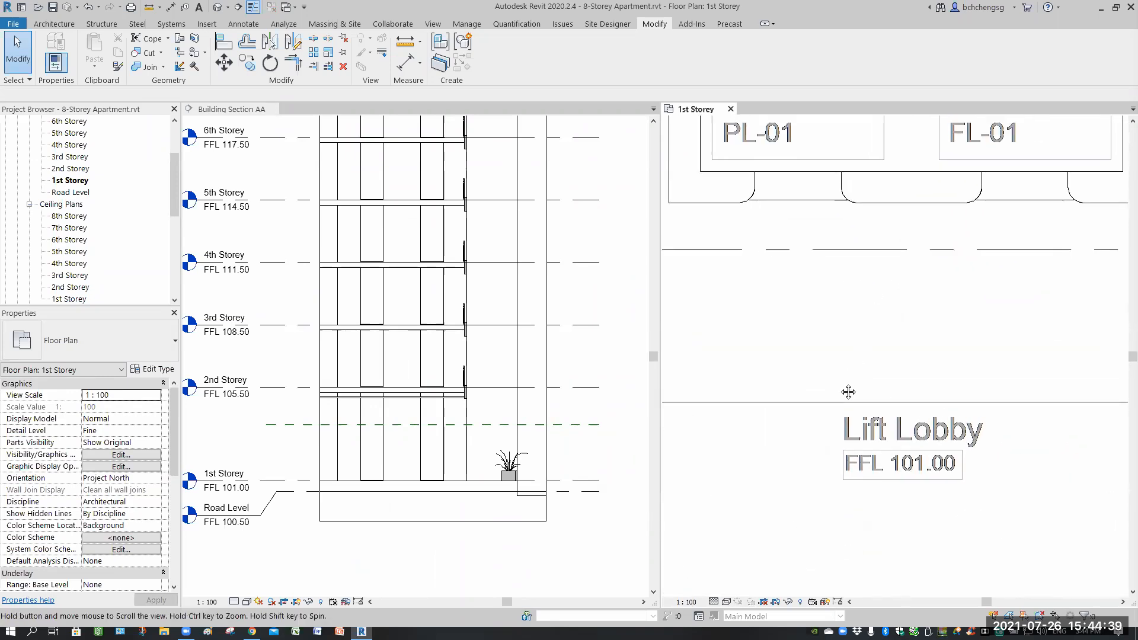
{"action": "scroll", "coordinate": [764, 343], "scroll_direction": "up", "scroll_amount": 3}
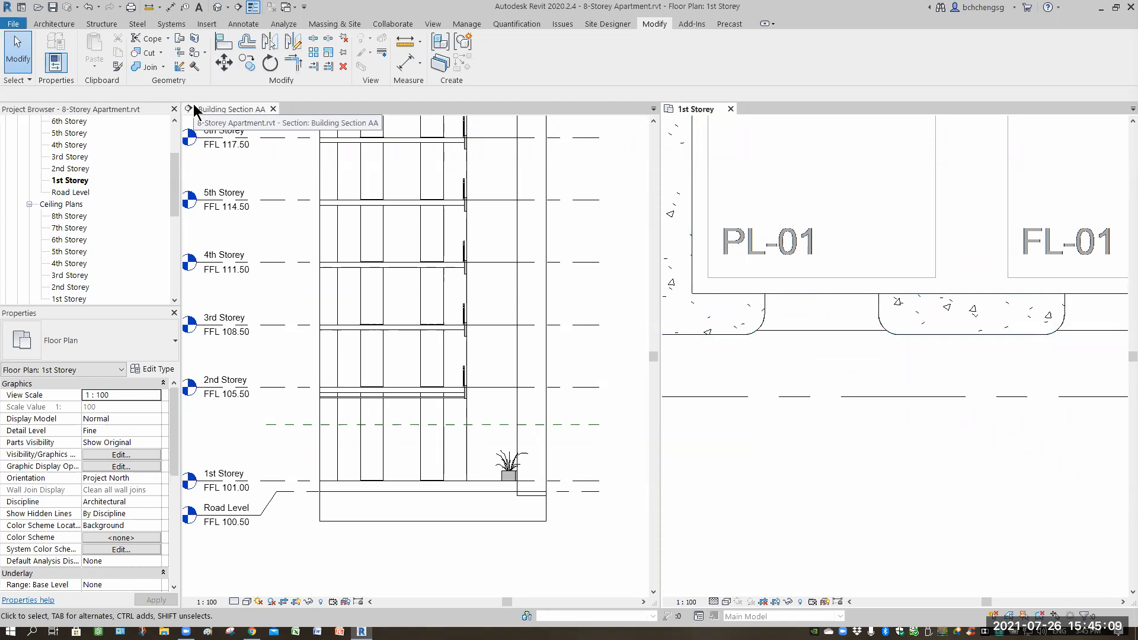
Create a new in-place model in the Walls category named Lift Transom.
{"action": "left_click", "coordinate": [54, 25]}
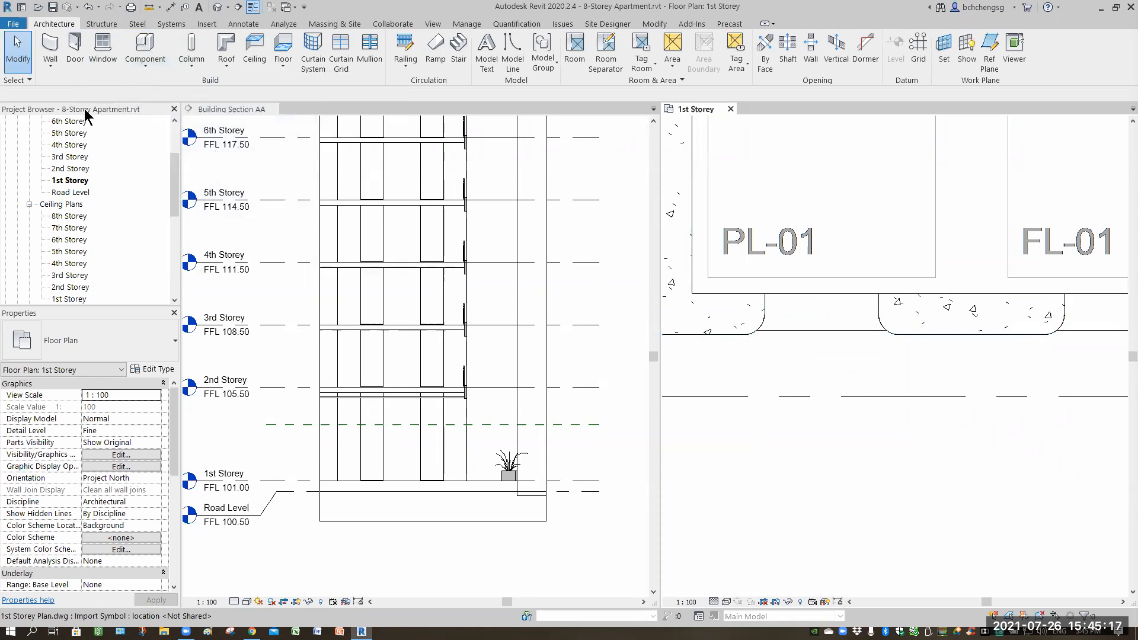
{"action": "left_click", "coordinate": [145, 61]}
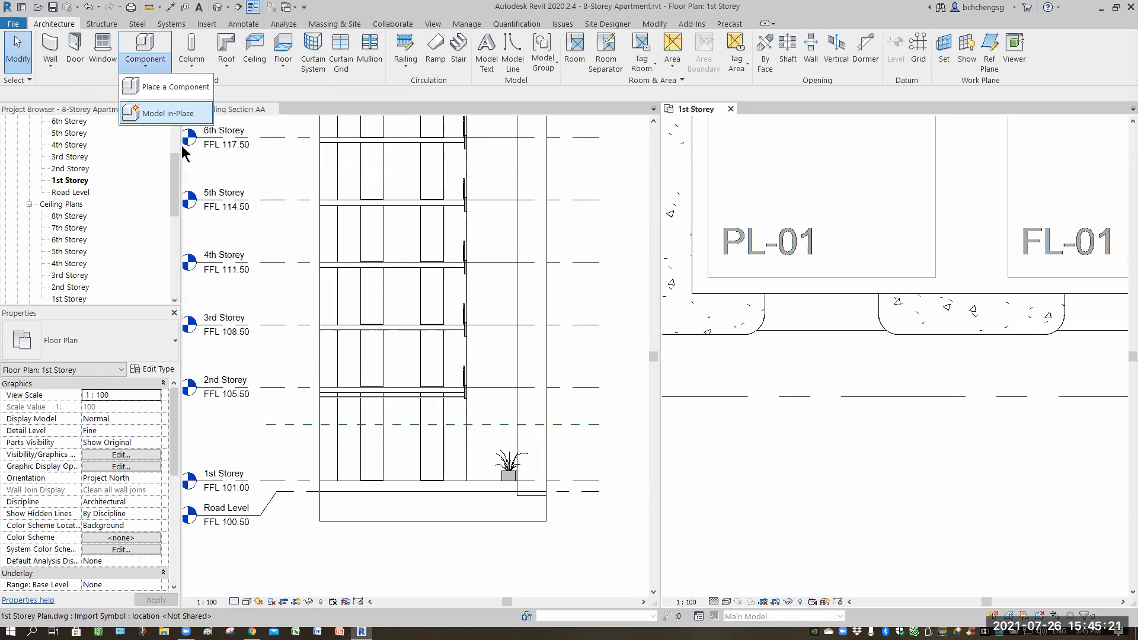
{"action": "left_click", "coordinate": [158, 114]}
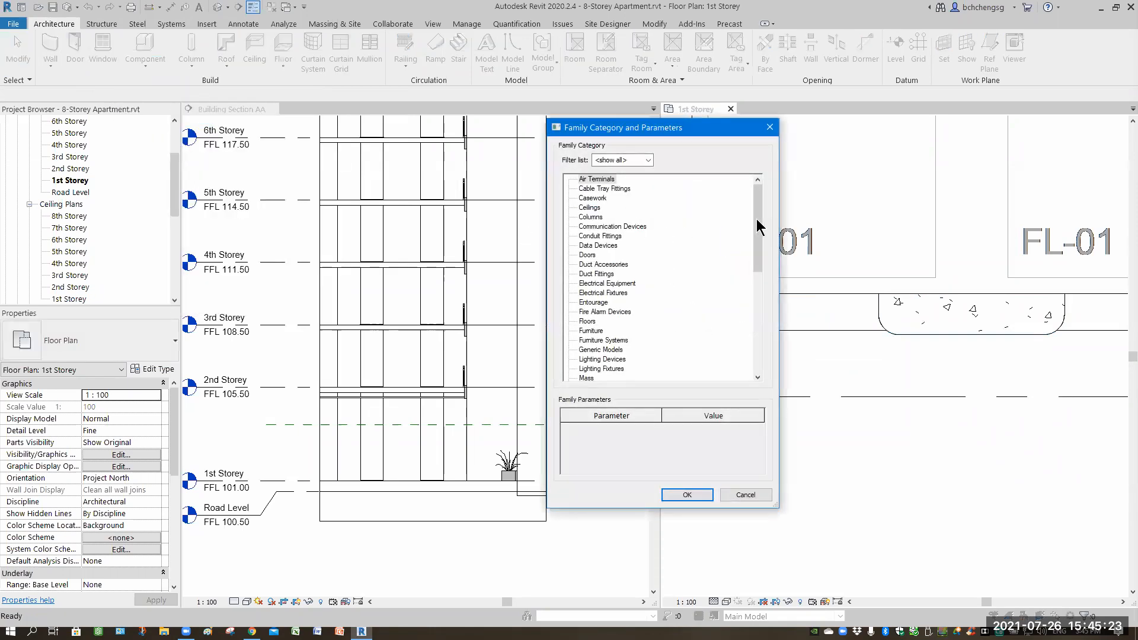
{"action": "left_click_drag", "start_coordinate": [758, 264], "coordinate": [748, 368]}
{"action": "left_click", "coordinate": [584, 360]}
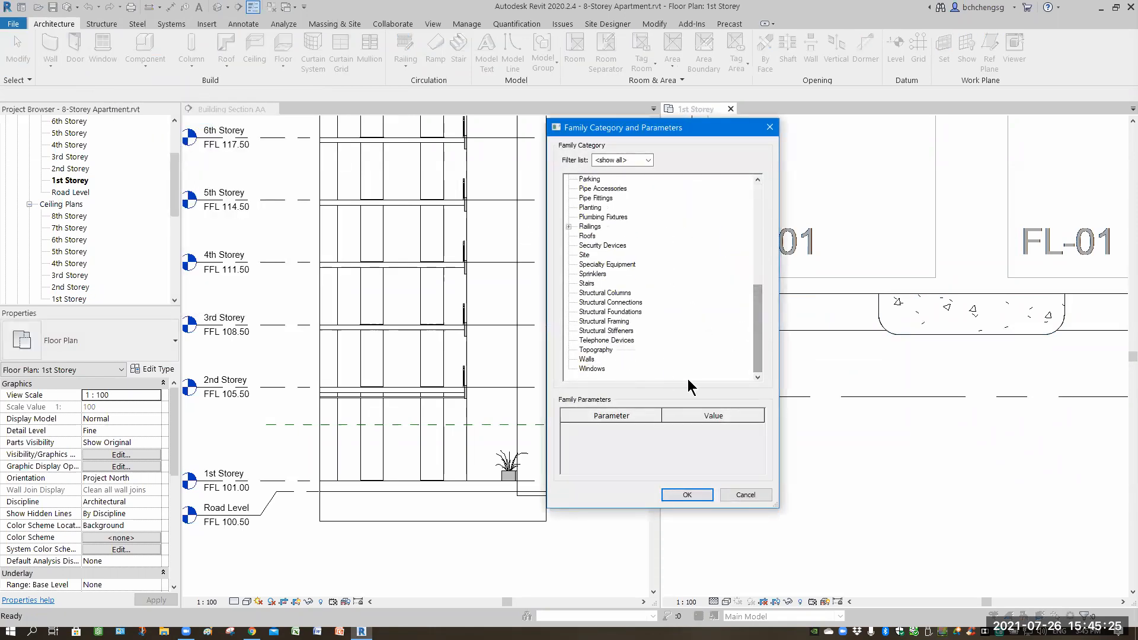
{"action": "left_click", "coordinate": [698, 498]}
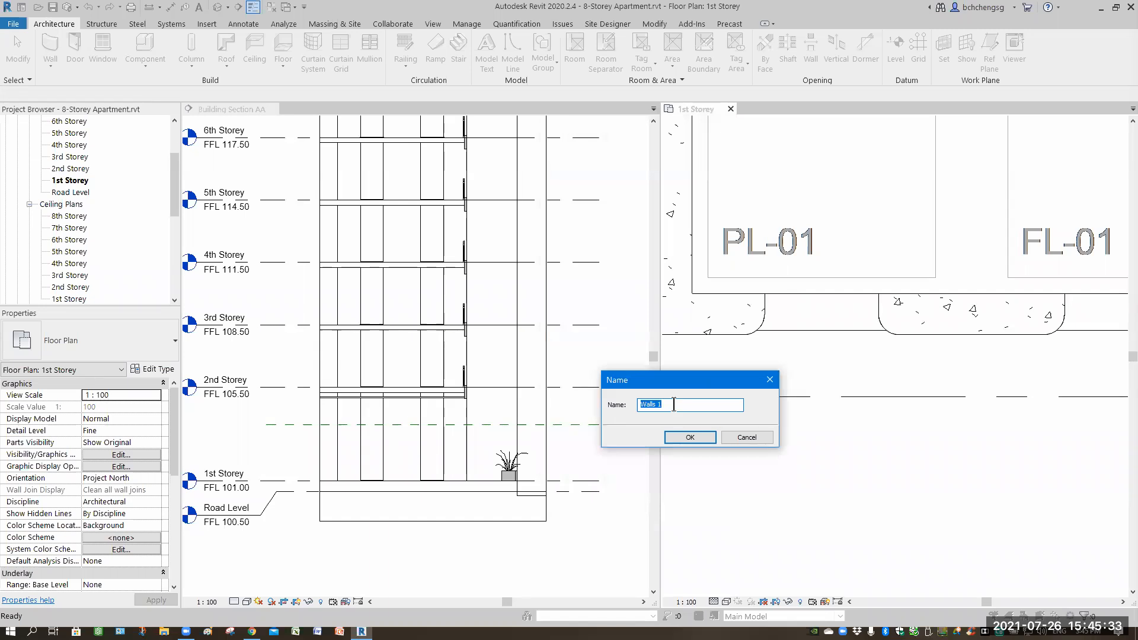
{"action": "type", "text": "Lift Transom"}
{"action": "left_click", "coordinate": [687, 437]}
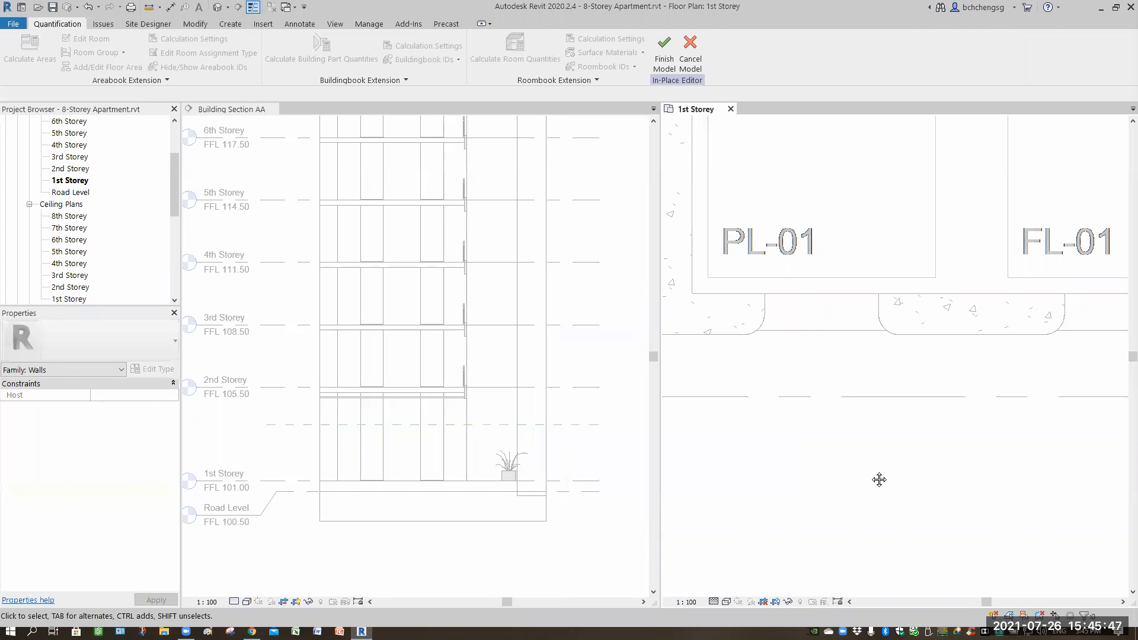
Start an Extrusion in the in-place model and begin choosing a different named work plane for it.
{"action": "middle_click_drag", "start_coordinate": [833, 498], "coordinate": [759, 379]}
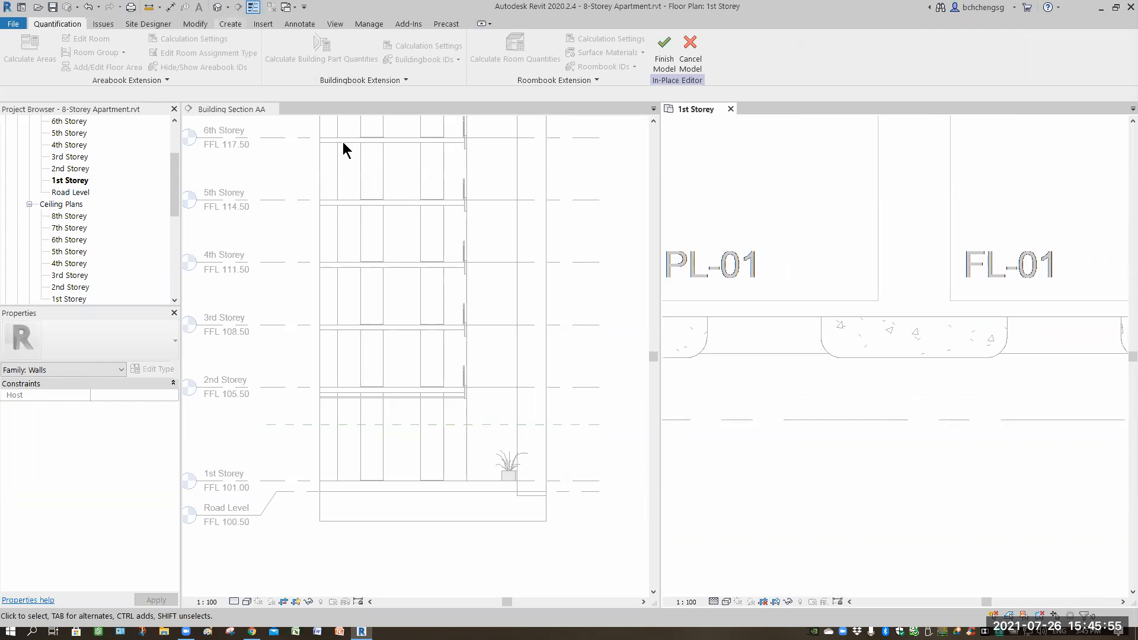
{"action": "left_click", "coordinate": [230, 24]}
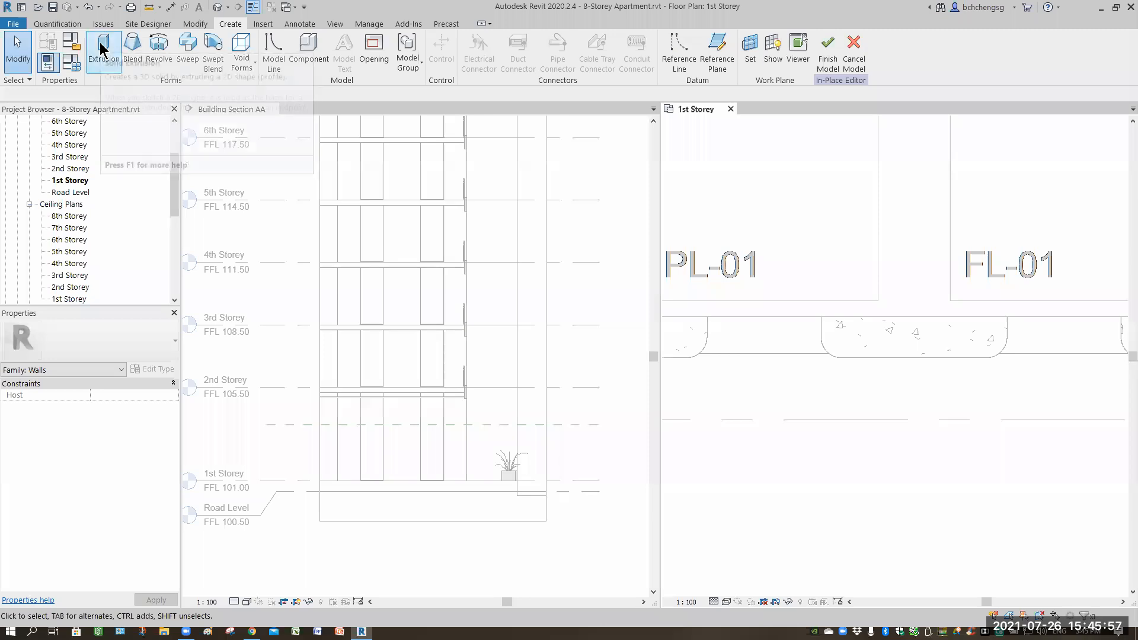
{"action": "left_click", "coordinate": [102, 50]}
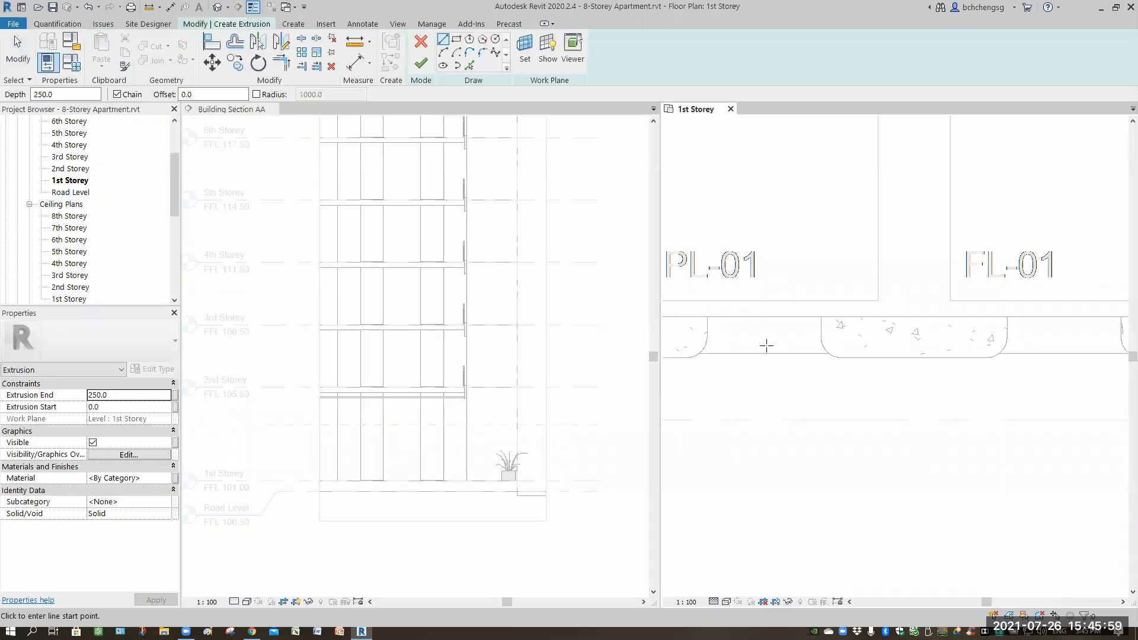
{"action": "left_click", "coordinate": [524, 60]}
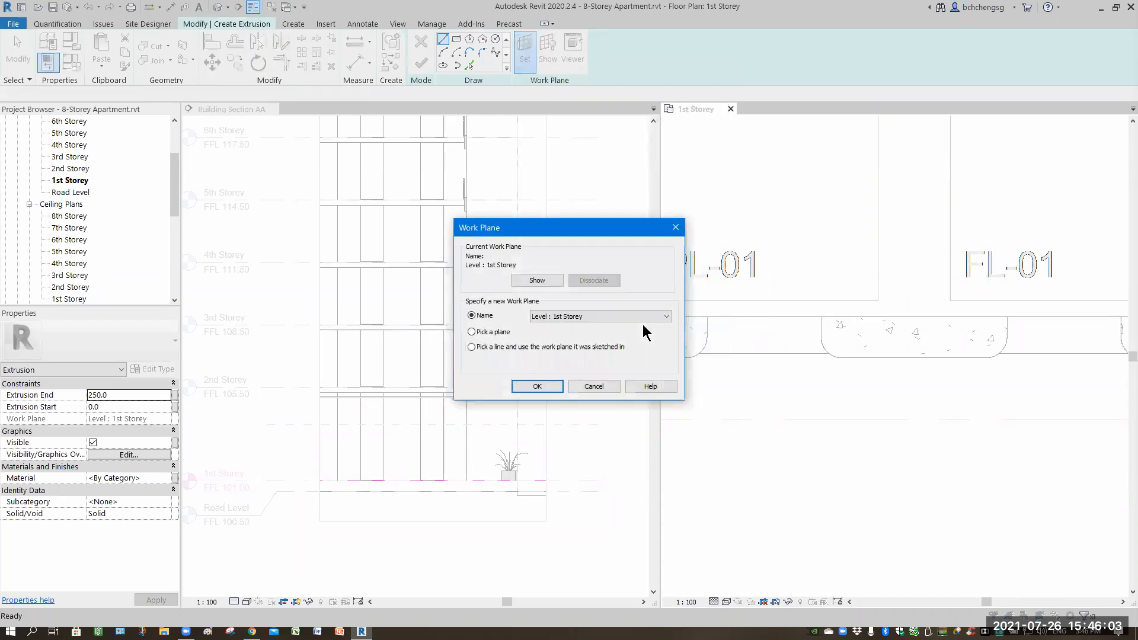
{"action": "left_click", "coordinate": [667, 317]}
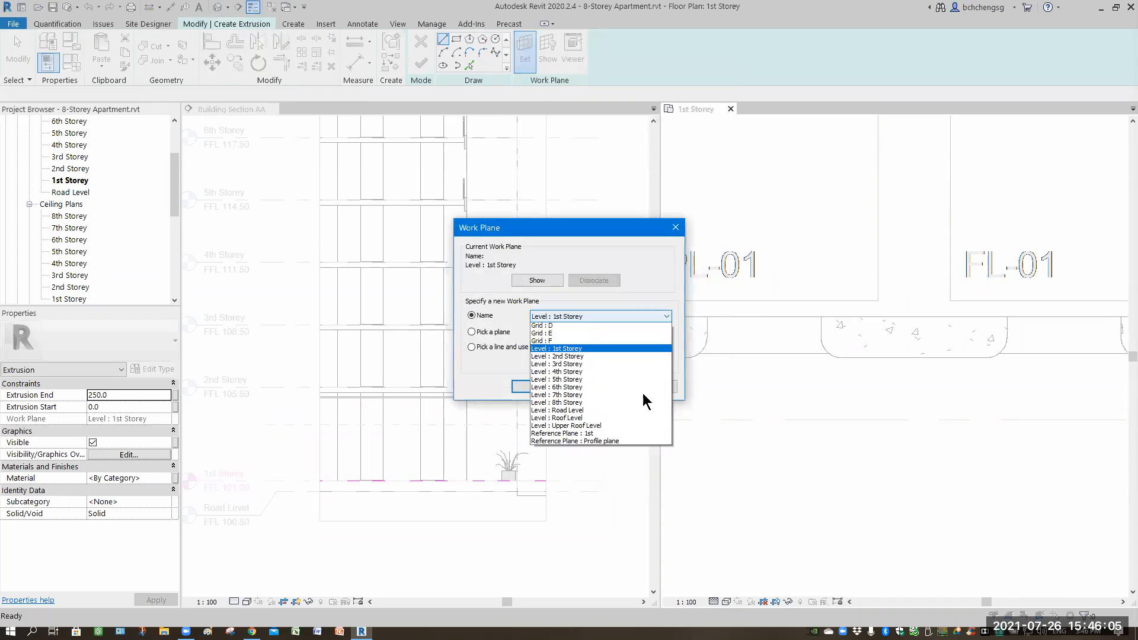
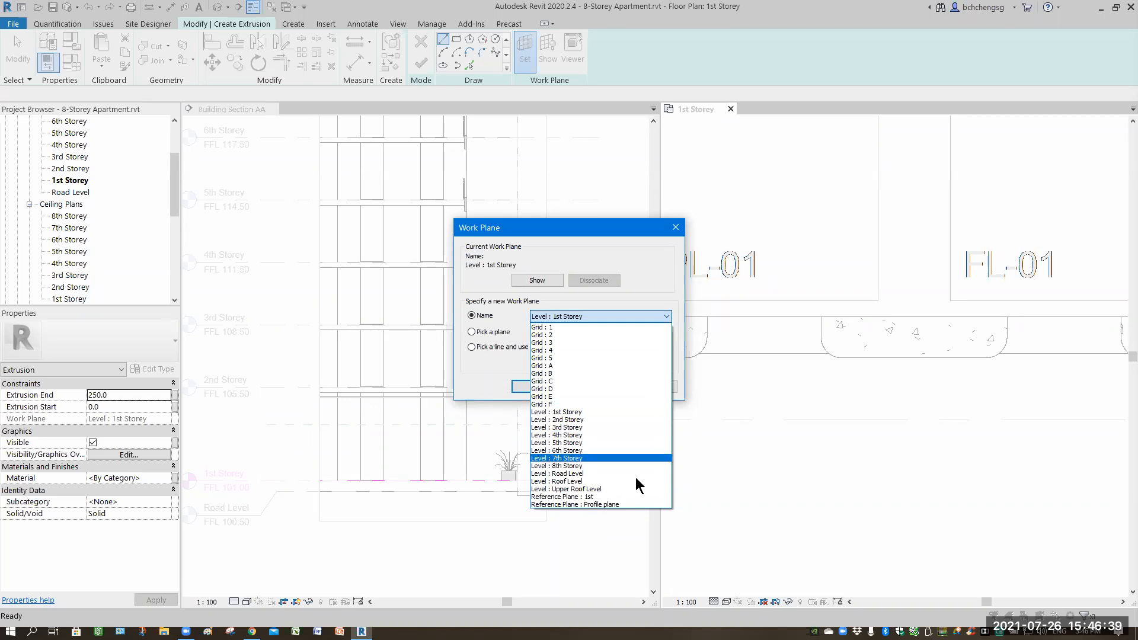
Set the extrusion's work plane to Reference Plane : 1st.
{"action": "left_click", "coordinate": [562, 497]}
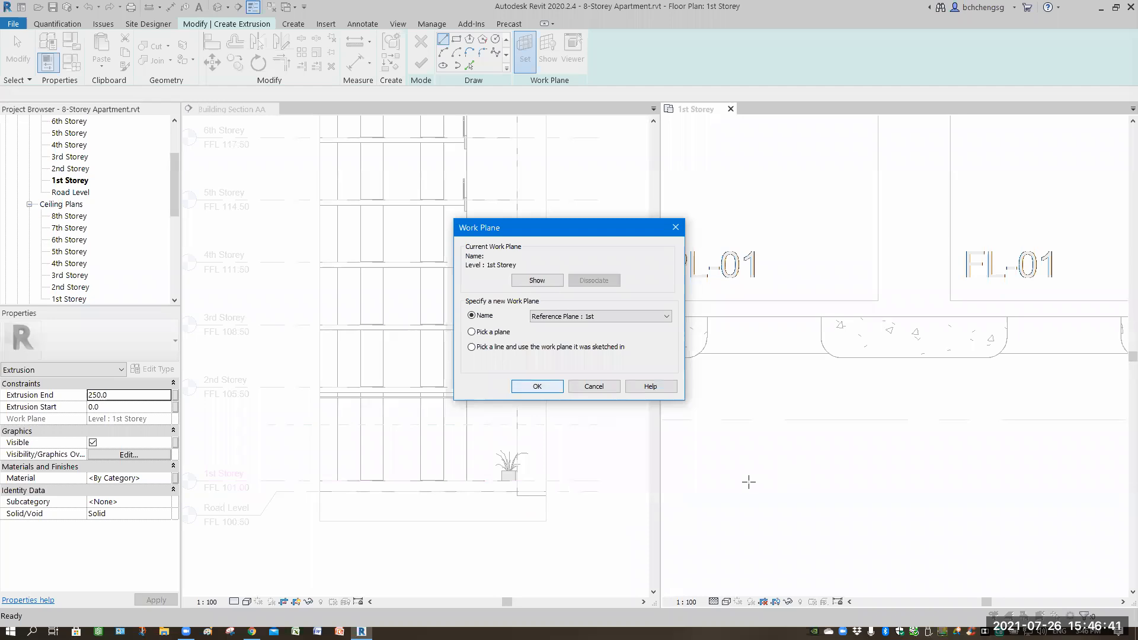
{"action": "left_click", "coordinate": [537, 386]}
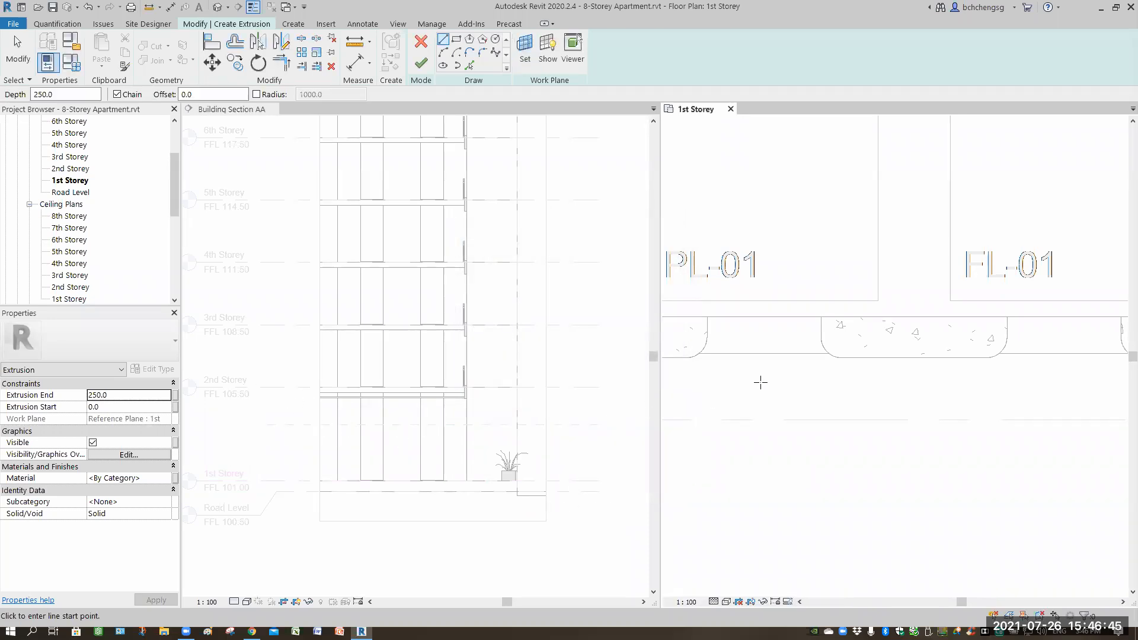
Pick the edges of the recess in front of the PL-01 lift door to sketch a closed extrusion profile.
{"action": "left_click", "coordinate": [469, 66]}
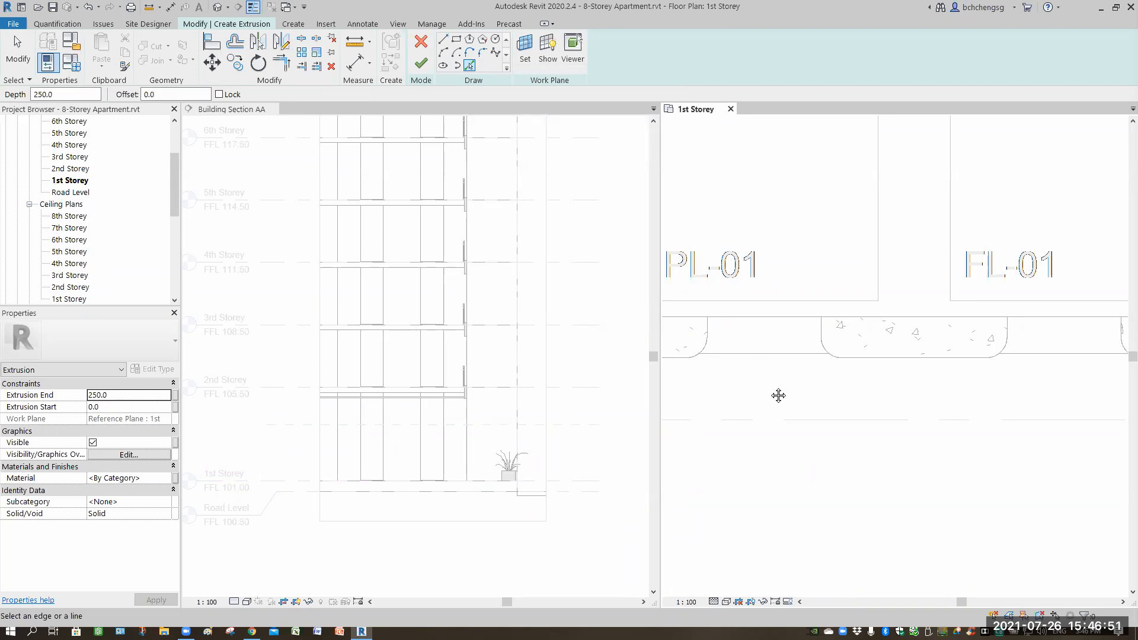
{"action": "scroll", "coordinate": [713, 330], "scroll_direction": "up", "scroll_amount": 3}
{"action": "left_click", "coordinate": [715, 303]}
{"action": "left_click", "coordinate": [716, 288]}
{"action": "left_click", "coordinate": [821, 268]}
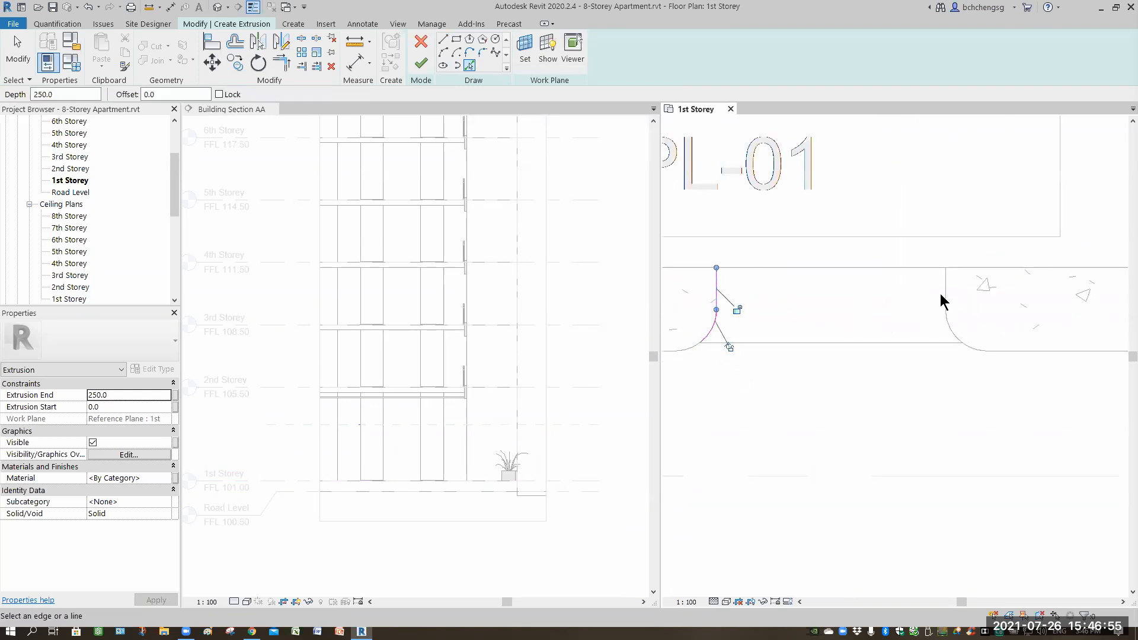
{"action": "left_click", "coordinate": [946, 307]}
{"action": "left_click", "coordinate": [949, 326]}
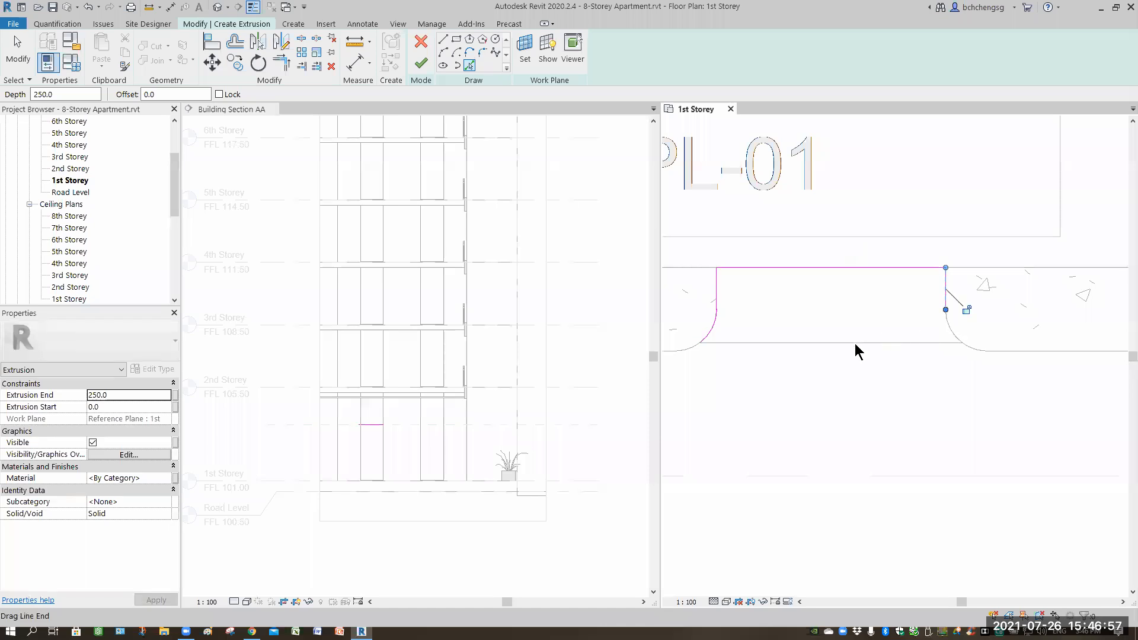
{"action": "left_click", "coordinate": [909, 343]}
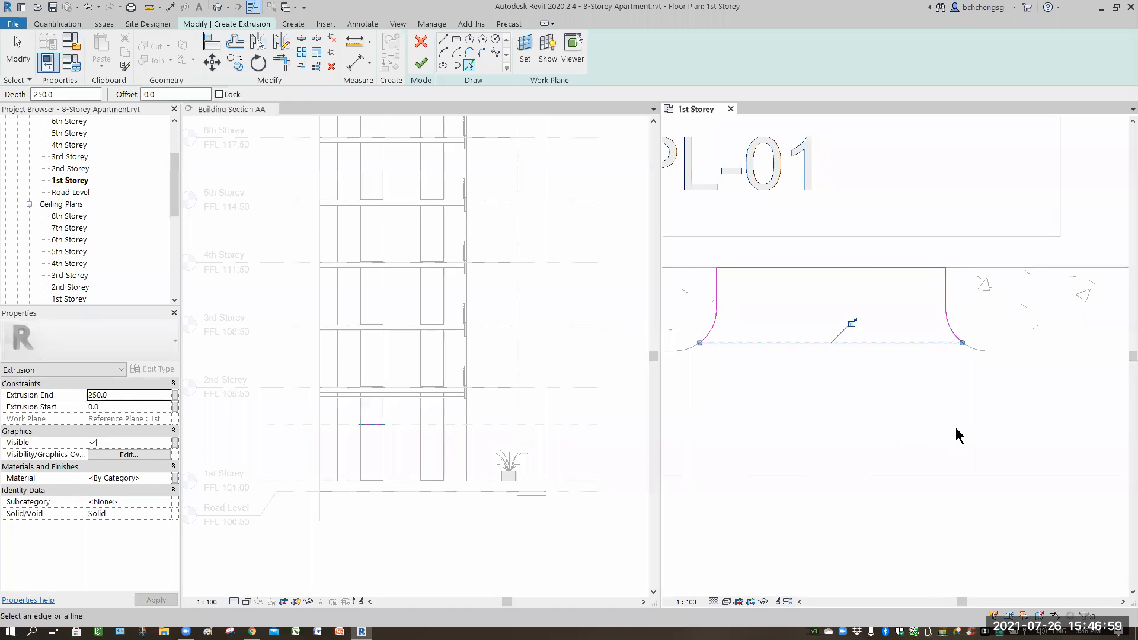
Pick the edges of the recess in front of the FL-01 lift door as a second closed profile.
{"action": "scroll", "coordinate": [843, 417], "scroll_direction": "down", "scroll_amount": 5}
{"action": "scroll", "coordinate": [986, 385], "scroll_direction": "up", "scroll_amount": 3}
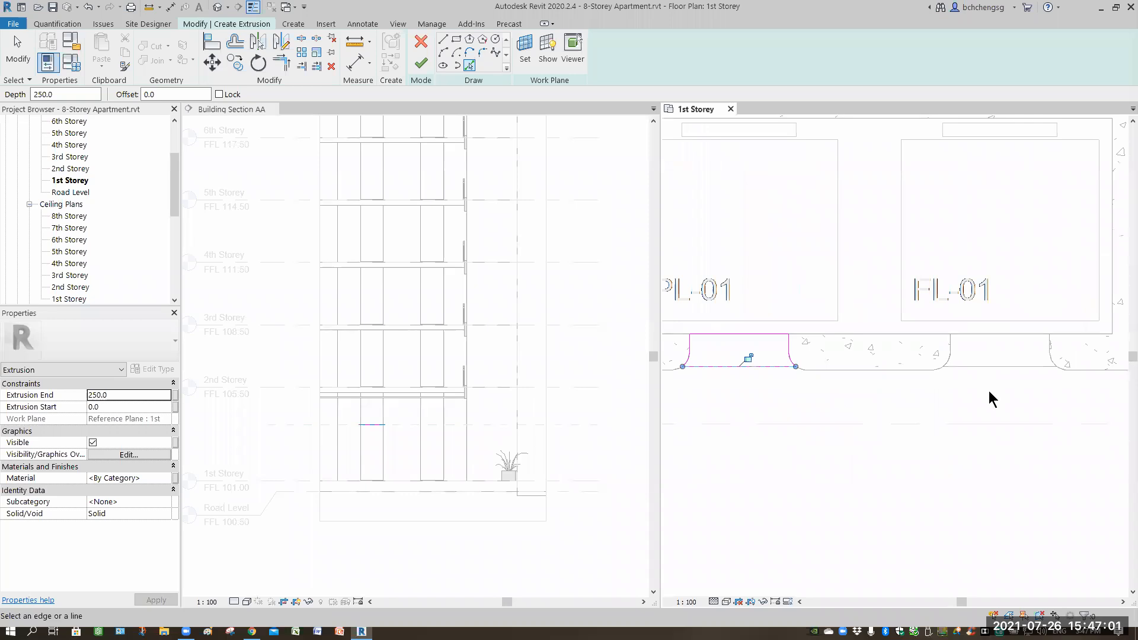
{"action": "scroll", "coordinate": [851, 379], "scroll_direction": "up", "scroll_amount": 2}
{"action": "scroll", "coordinate": [830, 368], "scroll_direction": "up", "scroll_amount": 2}
{"action": "left_click", "coordinate": [835, 327]}
{"action": "left_click", "coordinate": [832, 323]}
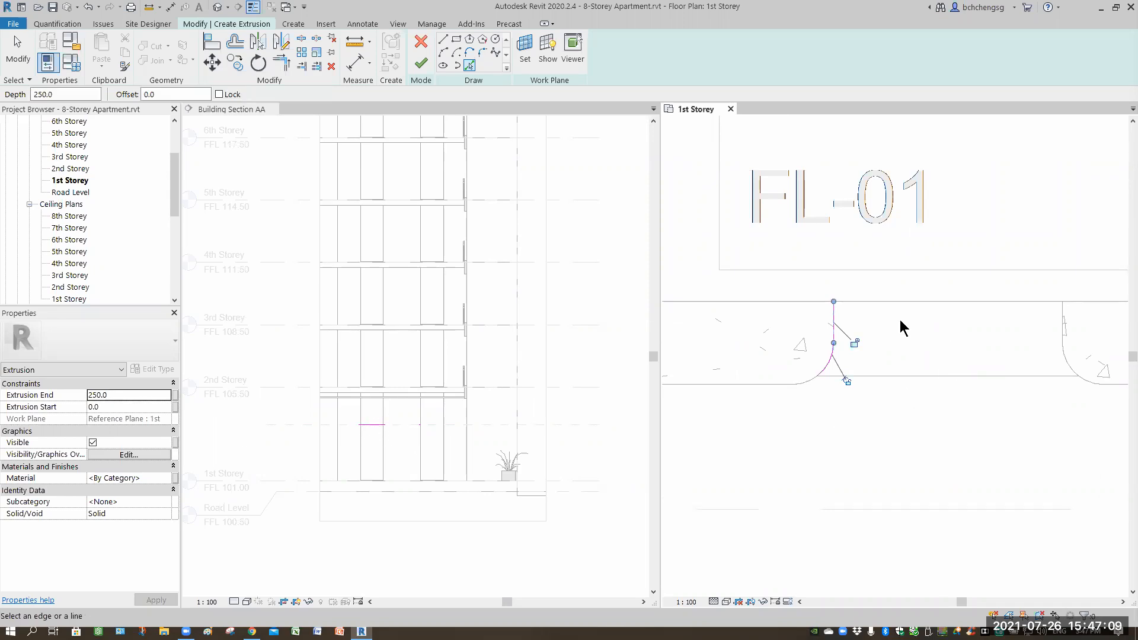
{"action": "left_click", "coordinate": [1044, 364]}
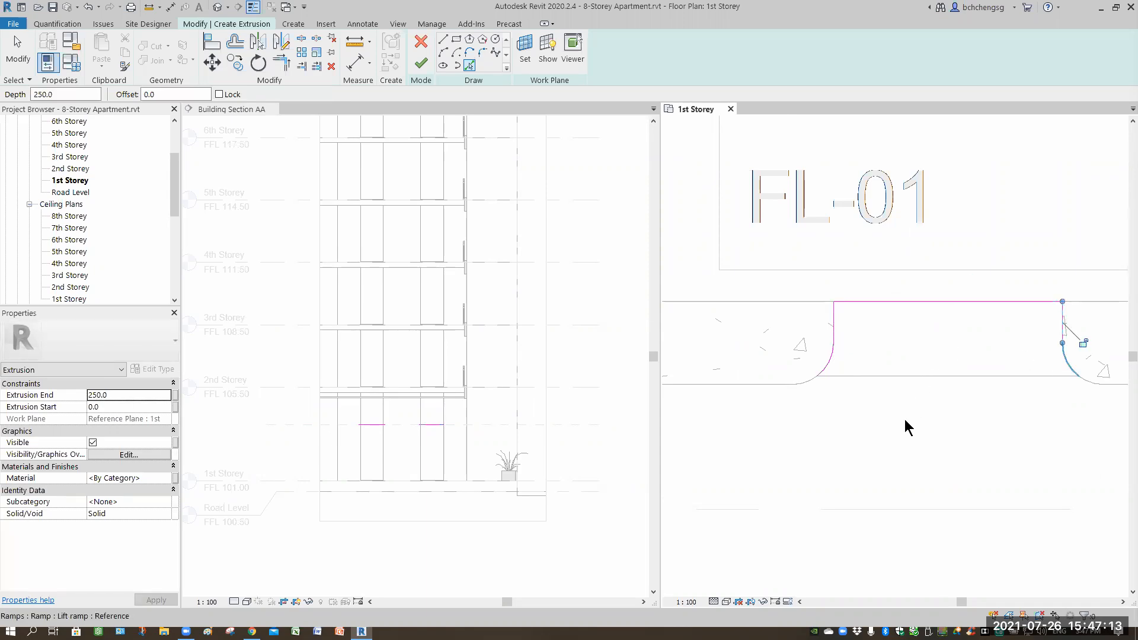
Pick the edges of the recess in front of the FL-02 lift door on the lobby's opposite side as a third profile.
{"action": "scroll", "coordinate": [912, 411], "scroll_direction": "down", "scroll_amount": 4}
{"action": "middle_click_drag", "start_coordinate": [924, 408], "coordinate": [935, 243]}
{"action": "scroll", "coordinate": [916, 404], "scroll_direction": "down", "scroll_amount": 1}
{"action": "middle_click_drag", "start_coordinate": [887, 478], "coordinate": [929, 390]}
{"action": "middle_click_drag", "start_coordinate": [844, 563], "coordinate": [844, 473]}
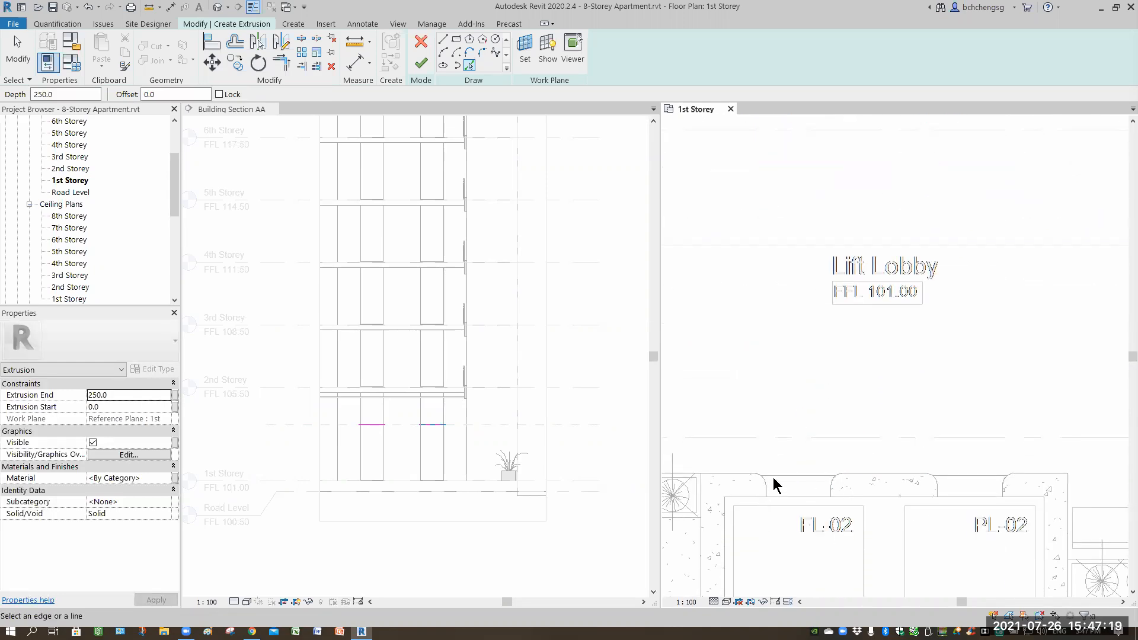
{"action": "scroll", "coordinate": [756, 441], "scroll_direction": "up", "scroll_amount": 4}
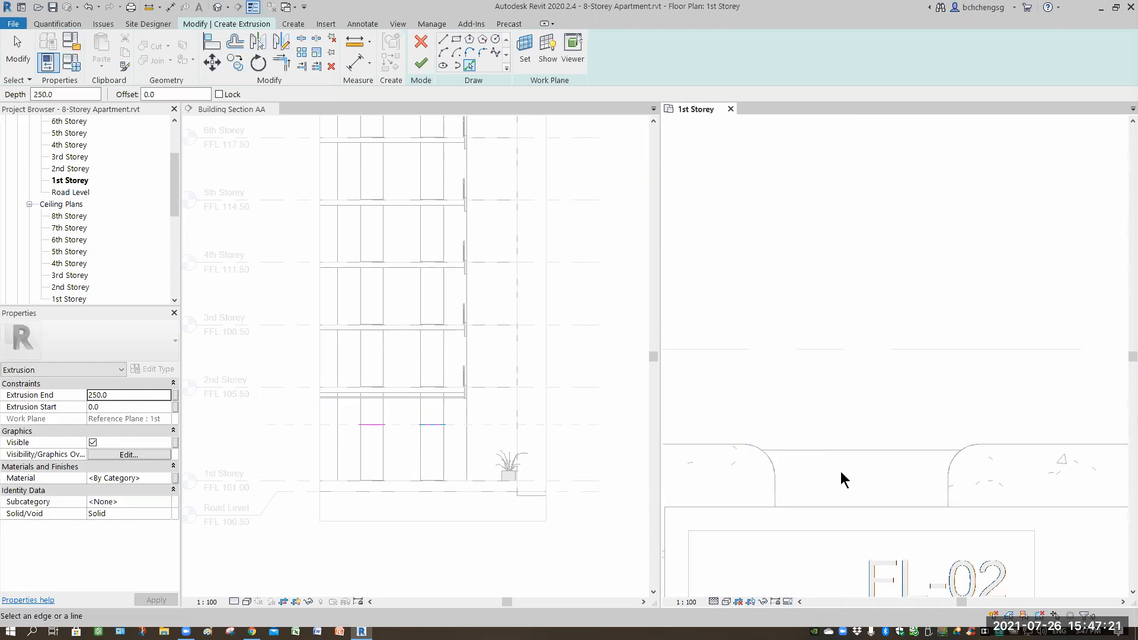
{"action": "scroll", "coordinate": [779, 455], "scroll_direction": "up", "scroll_amount": 2}
{"action": "left_click", "coordinate": [769, 462]}
{"action": "left_click", "coordinate": [948, 448]}
{"action": "left_click", "coordinate": [1007, 464]}
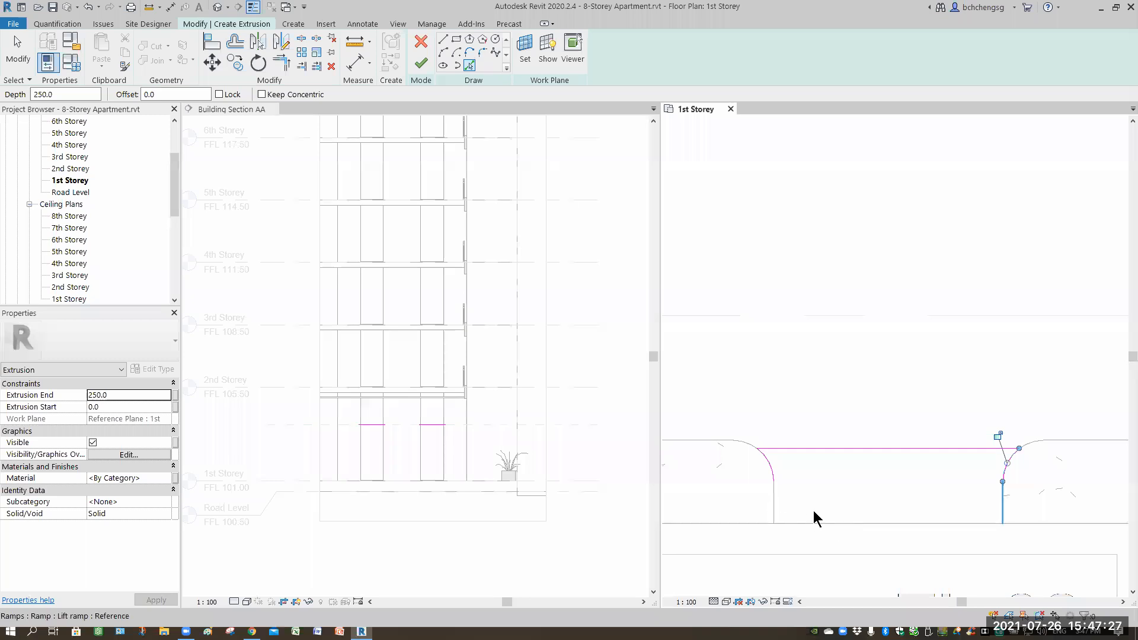
{"action": "left_click", "coordinate": [1002, 503]}
{"action": "left_click", "coordinate": [773, 503]}
{"action": "left_click", "coordinate": [814, 523]}
Pick the edges of the recess in front of the PL-02 lift door as a fourth profile.
{"action": "middle_click_drag", "start_coordinate": [874, 422], "coordinate": [829, 374]}
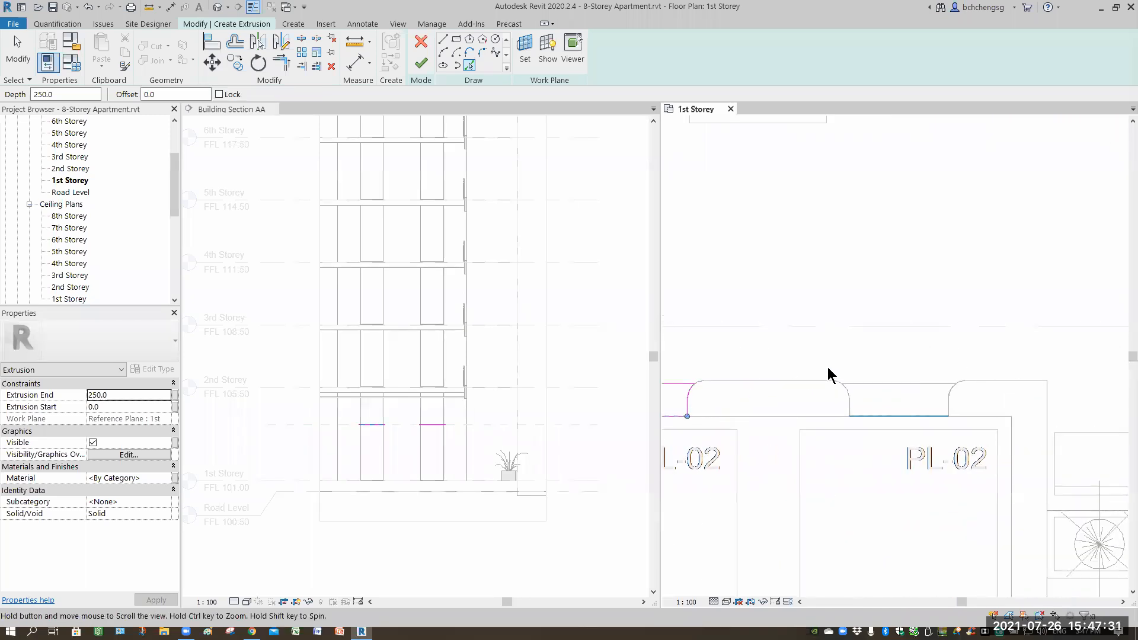
{"action": "scroll", "coordinate": [844, 367], "scroll_direction": "up", "scroll_amount": 3}
{"action": "left_click", "coordinate": [827, 368]}
{"action": "left_click", "coordinate": [948, 358]}
{"action": "left_click", "coordinate": [1035, 374]}
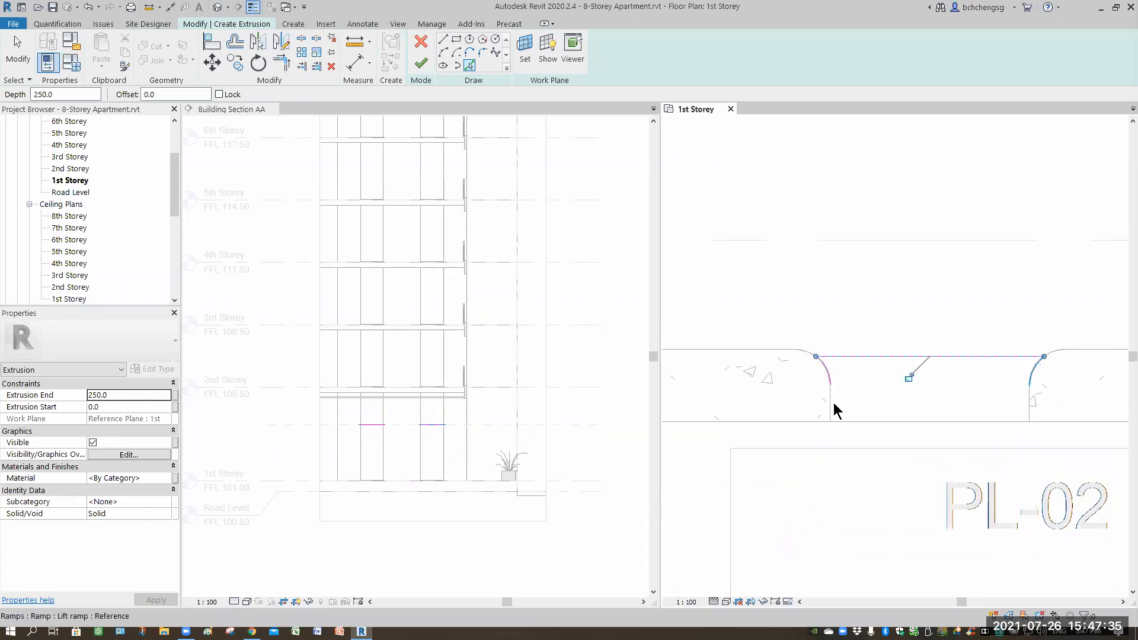
{"action": "left_click", "coordinate": [866, 420]}
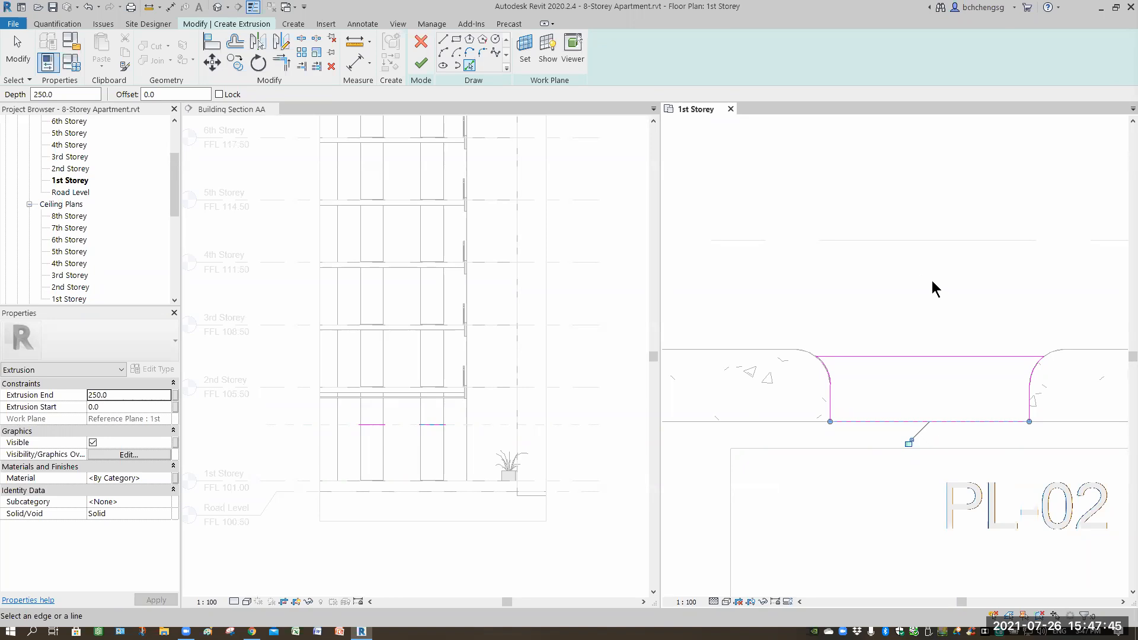
Finish editing the extrusion sketch.
{"action": "scroll", "coordinate": [933, 272], "scroll_direction": "down", "scroll_amount": 5}
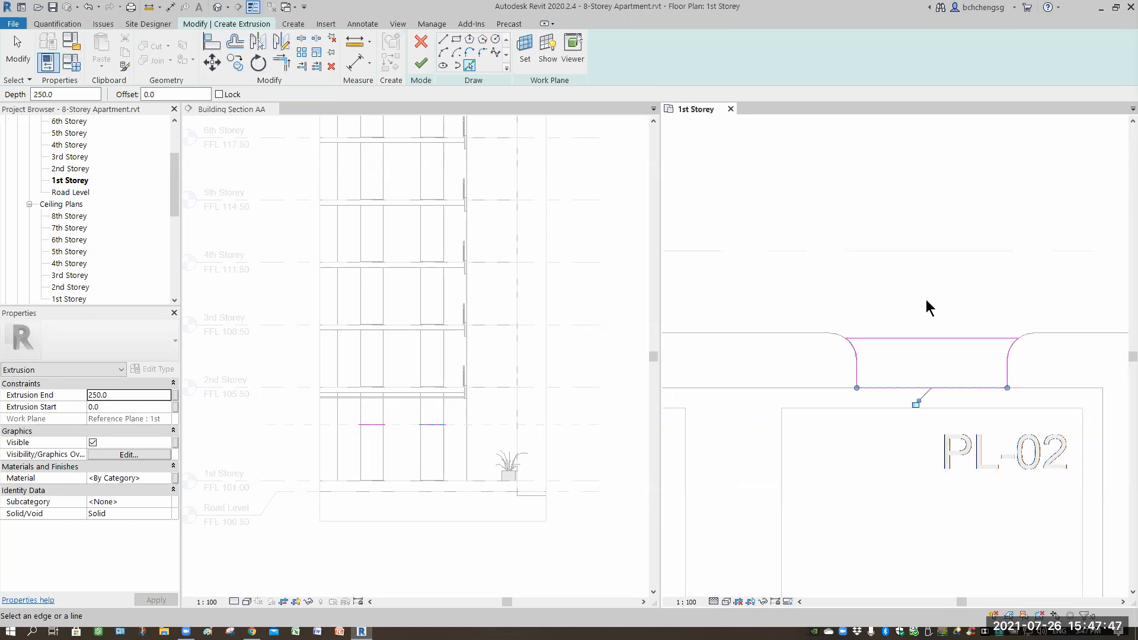
{"action": "scroll", "coordinate": [838, 284], "scroll_direction": "down", "scroll_amount": 3}
{"action": "middle_click_drag", "start_coordinate": [838, 284], "coordinate": [813, 364]}
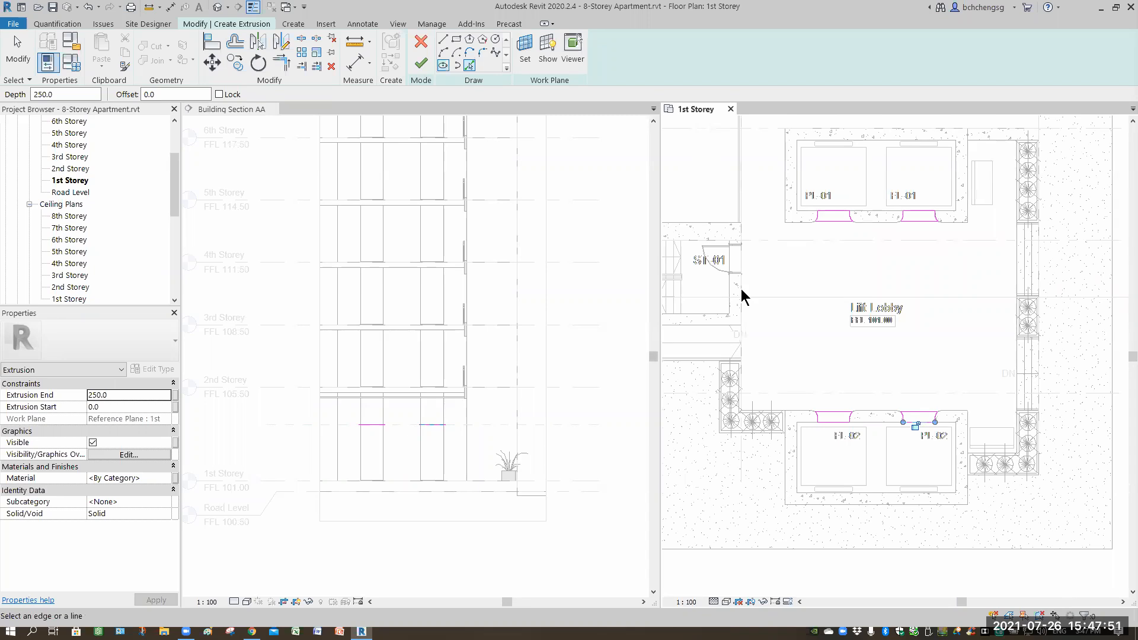
{"action": "left_click", "coordinate": [421, 66]}
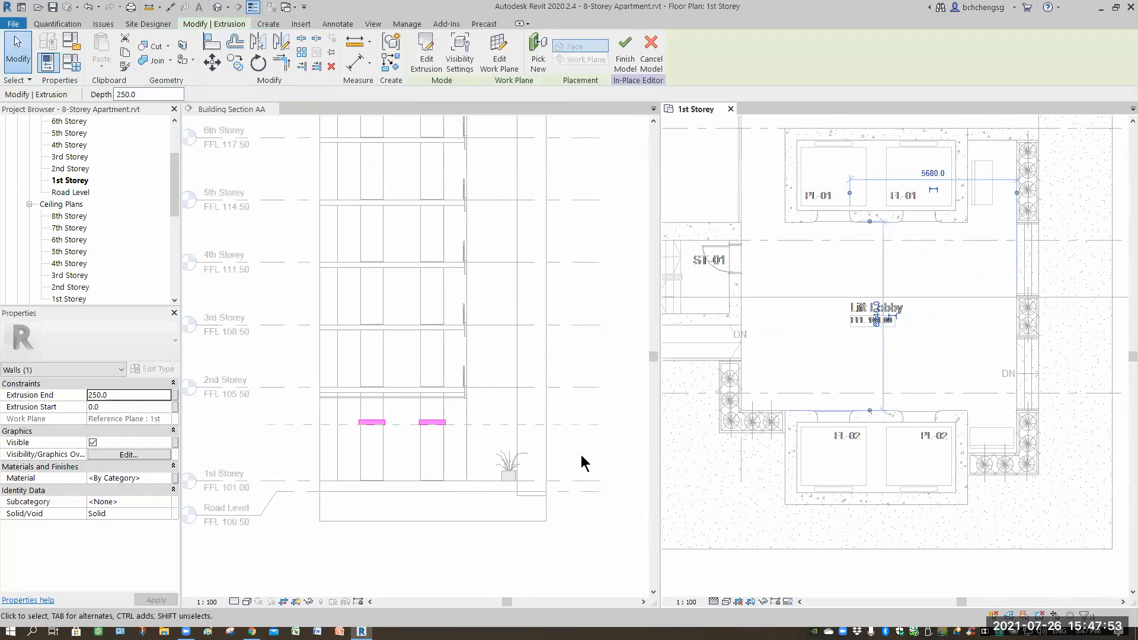
Select the extrusion in the section and stretch its end upward to a depth of 1800 mm.
{"action": "left_click", "coordinate": [400, 443]}
{"action": "scroll", "coordinate": [403, 391], "scroll_direction": "up", "scroll_amount": 5}
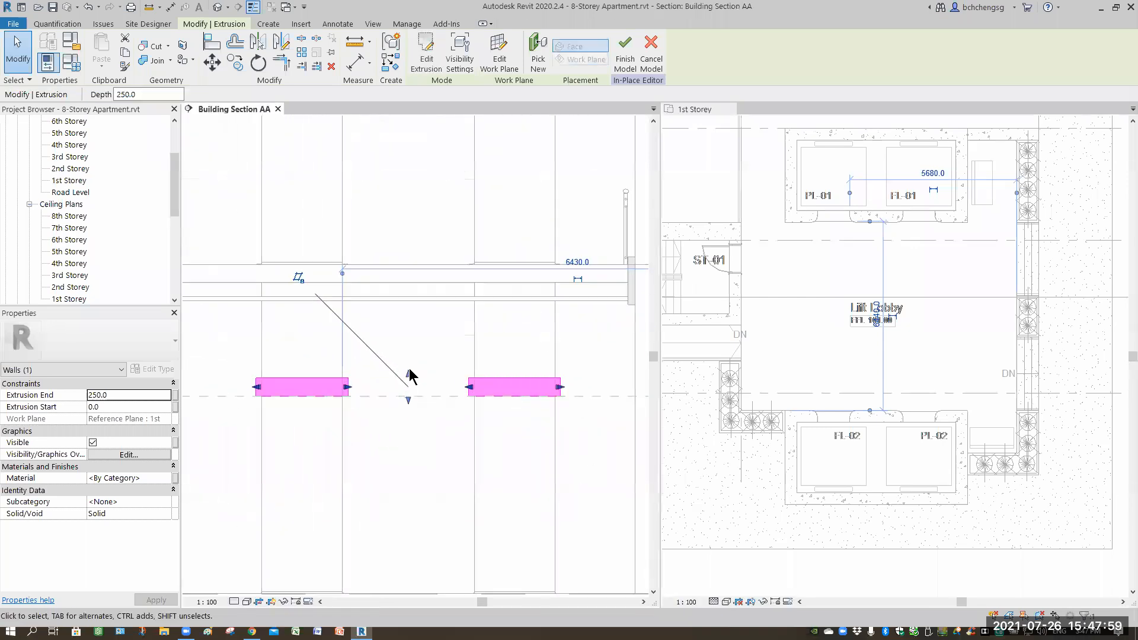
{"action": "scroll", "coordinate": [409, 369], "scroll_direction": "up", "scroll_amount": 1}
{"action": "left_click_drag", "start_coordinate": [409, 369], "coordinate": [410, 245]}
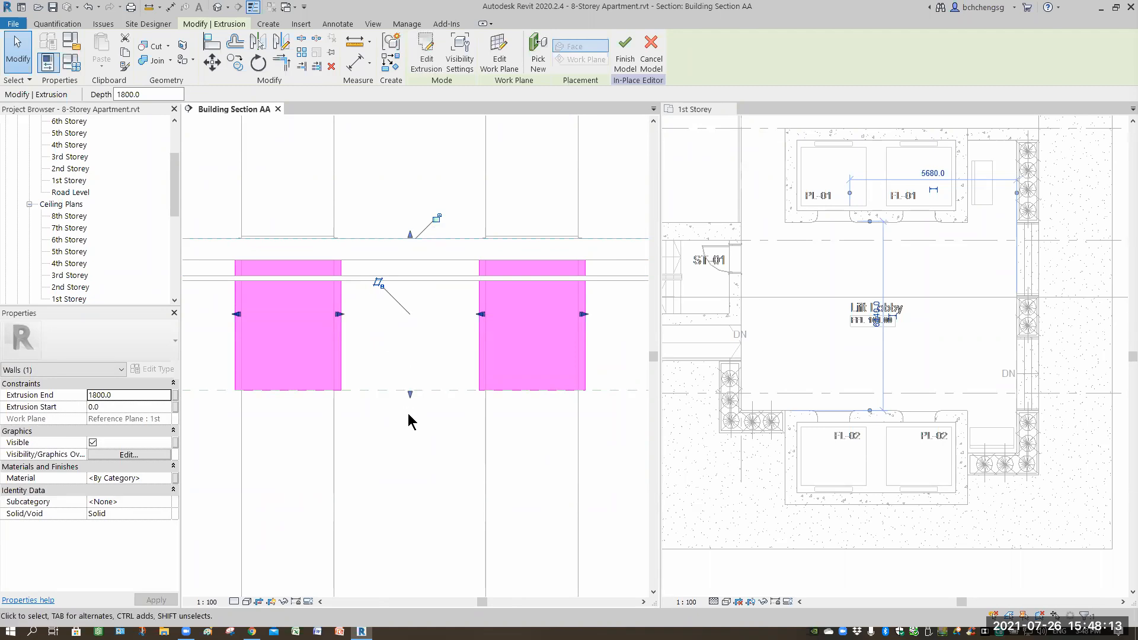
{"action": "left_click", "coordinate": [412, 435]}
Open the 3D View and orbit and zoom to inspect the new lift transoms, then close the 3D View.
{"action": "scroll", "coordinate": [575, 439], "scroll_direction": "down", "scroll_amount": 4}
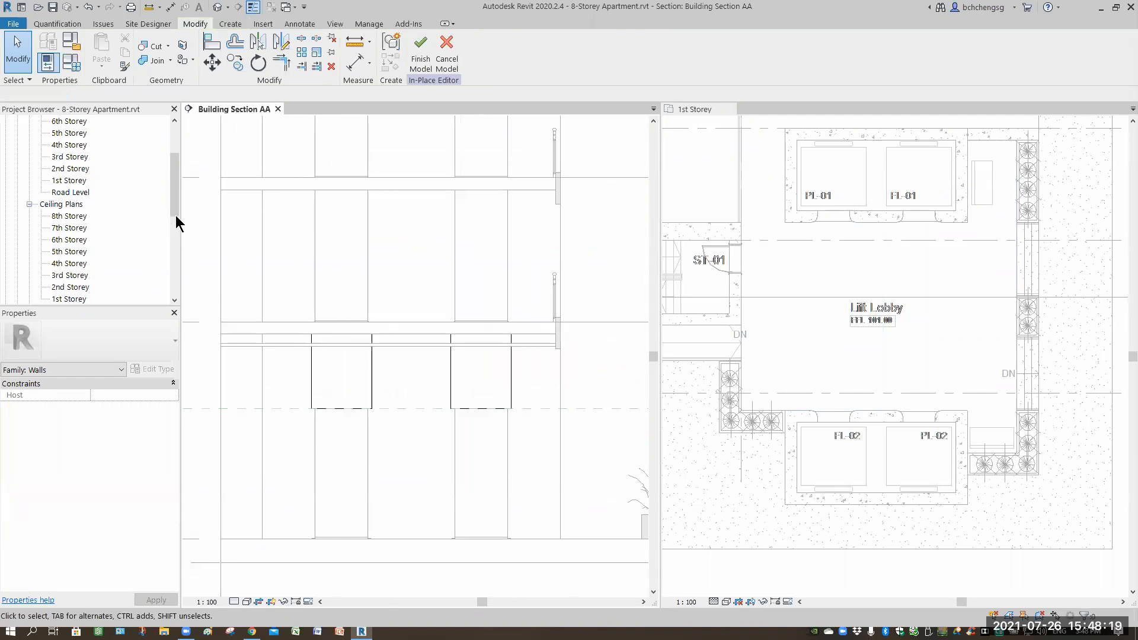
{"action": "scroll", "coordinate": [80, 255], "scroll_direction": "down", "scroll_amount": 5}
{"action": "left_click", "coordinate": [67, 205]}
{"action": "double_click", "coordinate": [65, 204]}
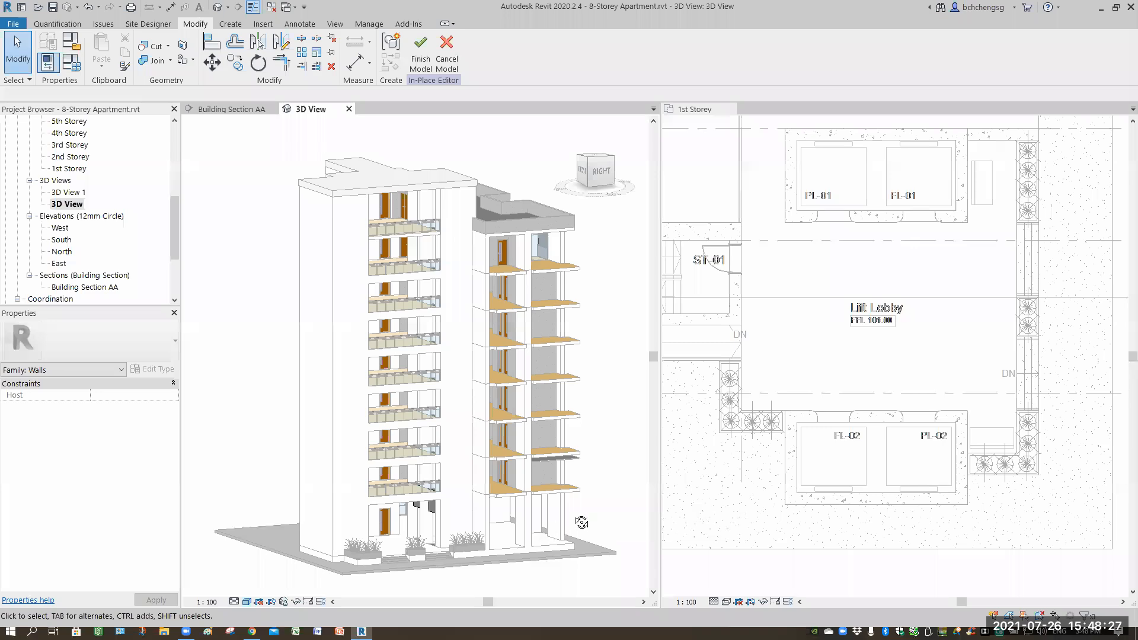
{"action": "middle_click_drag", "start_coordinate": [408, 542], "coordinate": [465, 516], "text": "shift"}
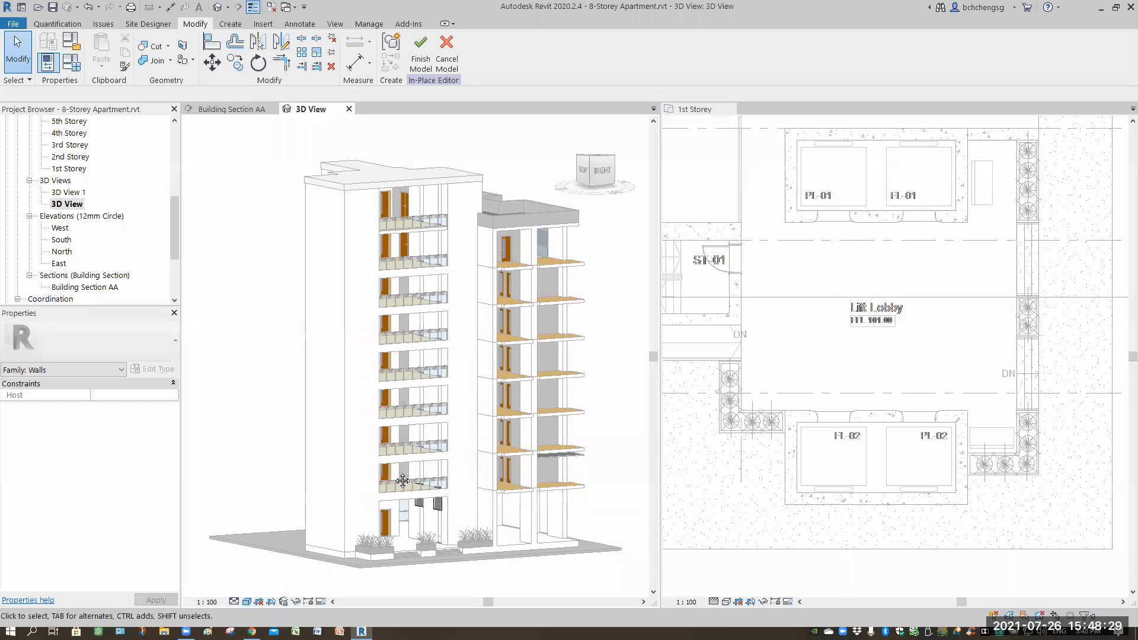
{"action": "scroll", "coordinate": [415, 477], "scroll_direction": "up", "scroll_amount": 3}
{"action": "scroll", "coordinate": [417, 474], "scroll_direction": "up", "scroll_amount": 6}
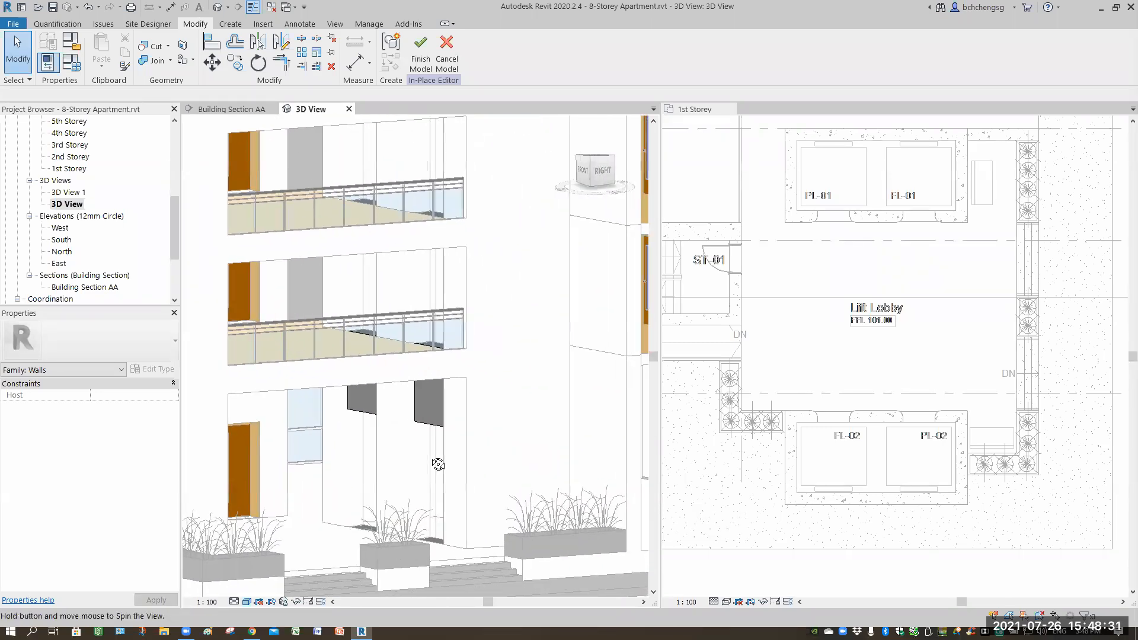
{"action": "middle_click_drag", "start_coordinate": [484, 461], "coordinate": [479, 315], "text": "shift"}
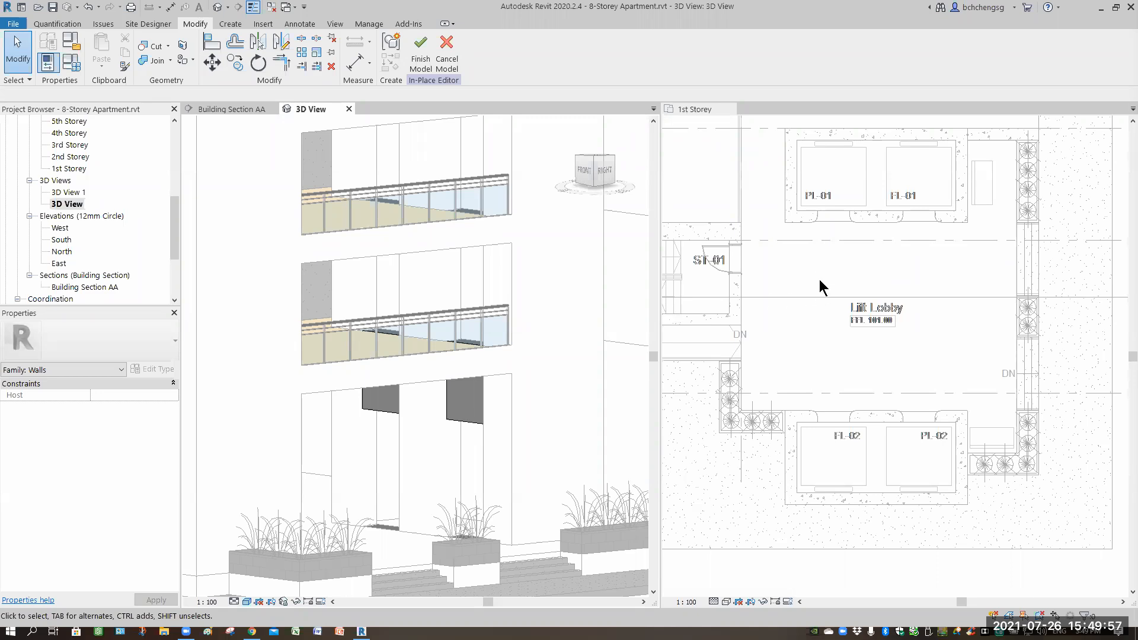
{"action": "middle_click_drag", "start_coordinate": [823, 303], "coordinate": [794, 325]}
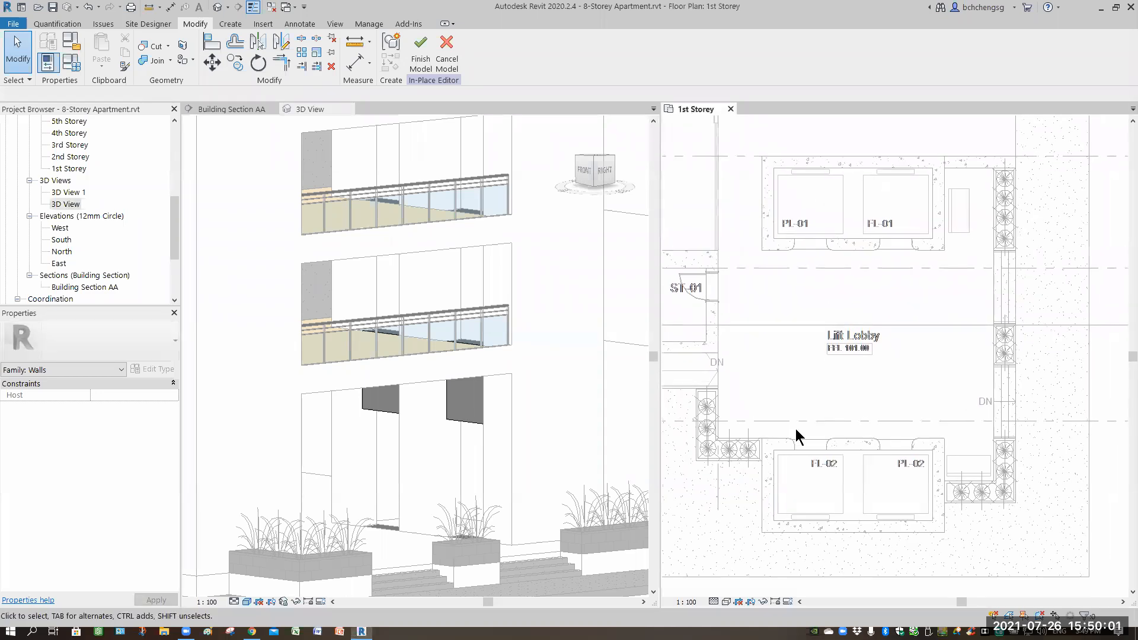
{"action": "scroll", "coordinate": [794, 428], "scroll_direction": "up", "scroll_amount": 2}
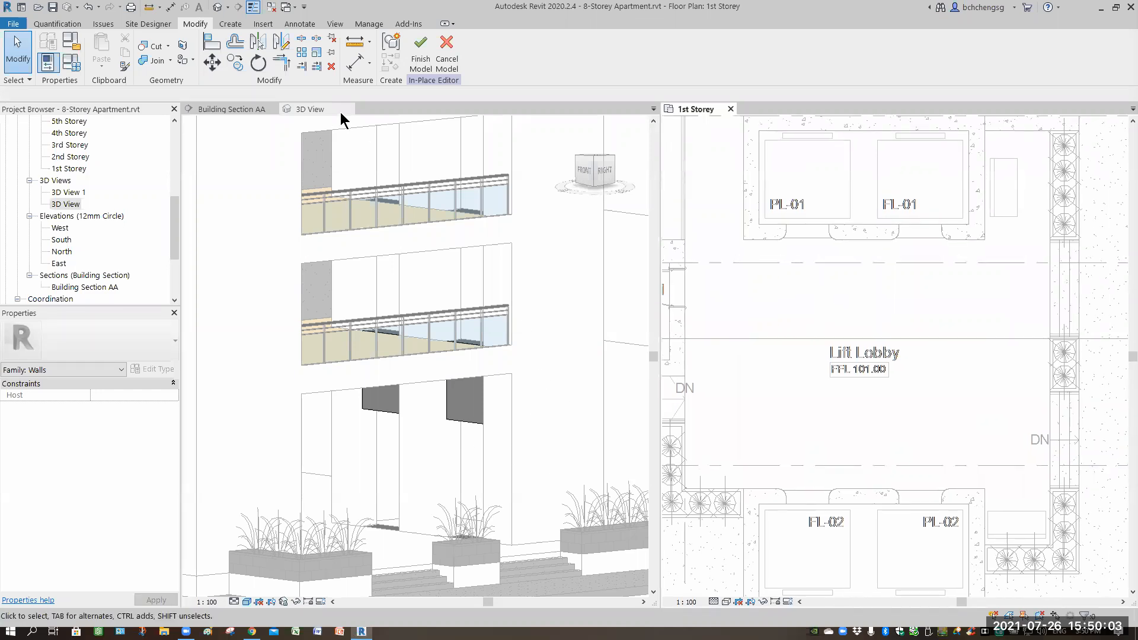
{"action": "left_click", "coordinate": [348, 109]}
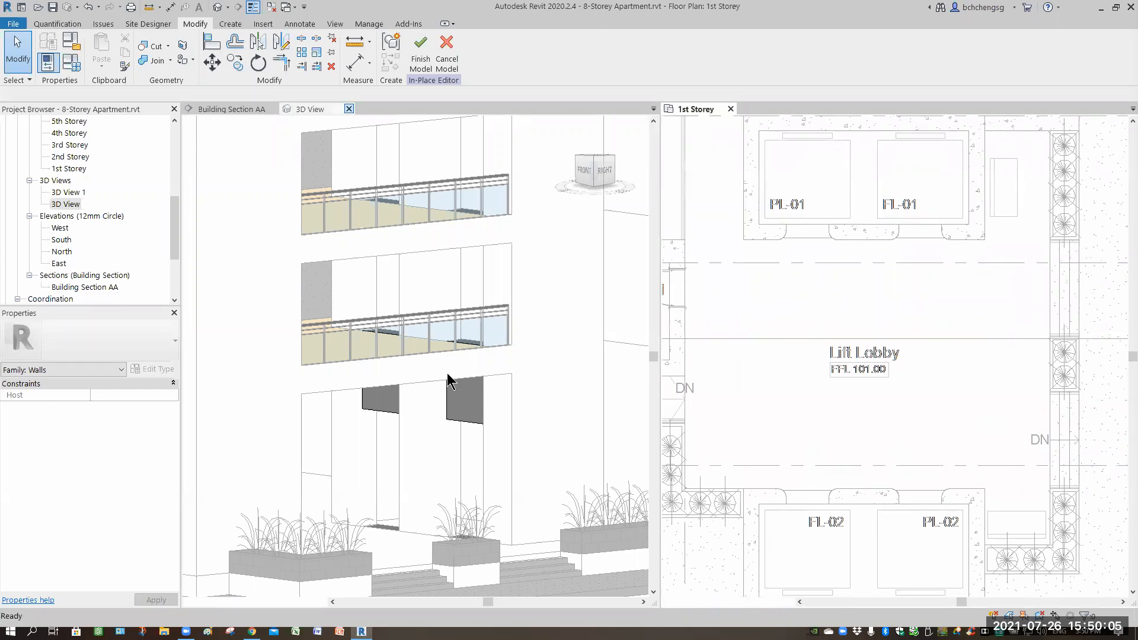
{"action": "left_click", "coordinate": [810, 302]}
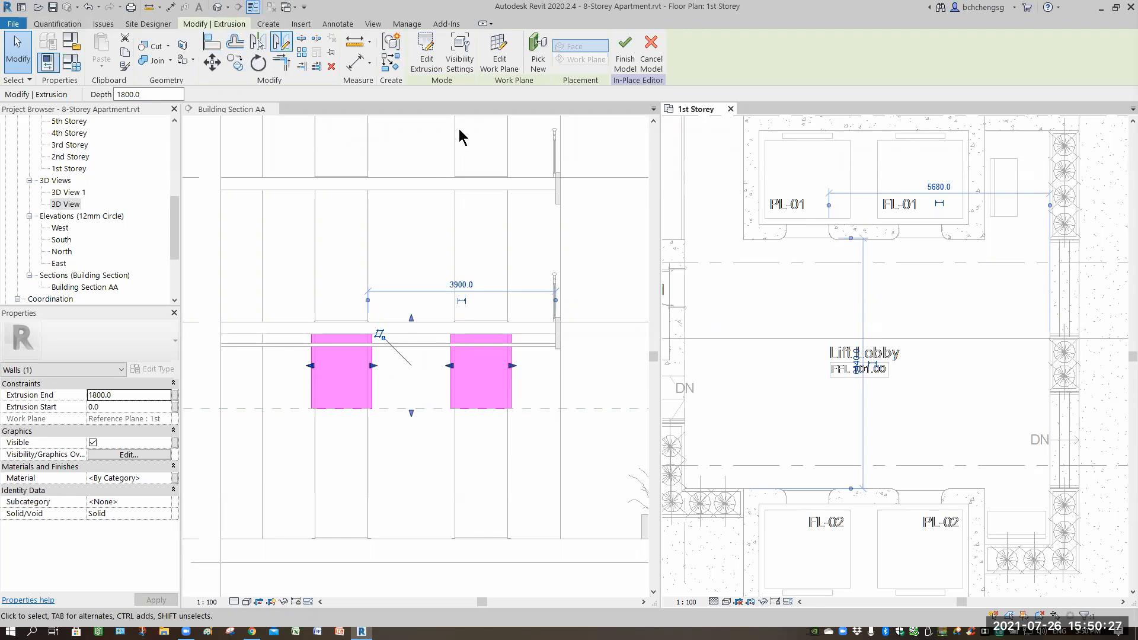
{"action": "scroll", "coordinate": [405, 74], "scroll_direction": "down", "scroll_amount": 1}
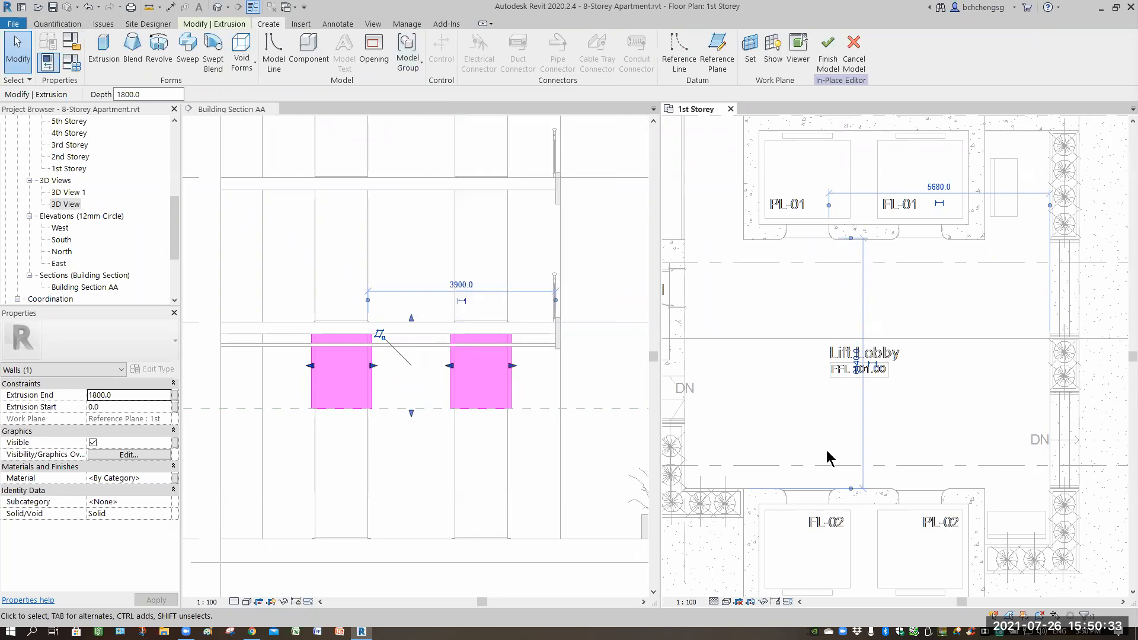
{"action": "left_click", "coordinate": [782, 474]}
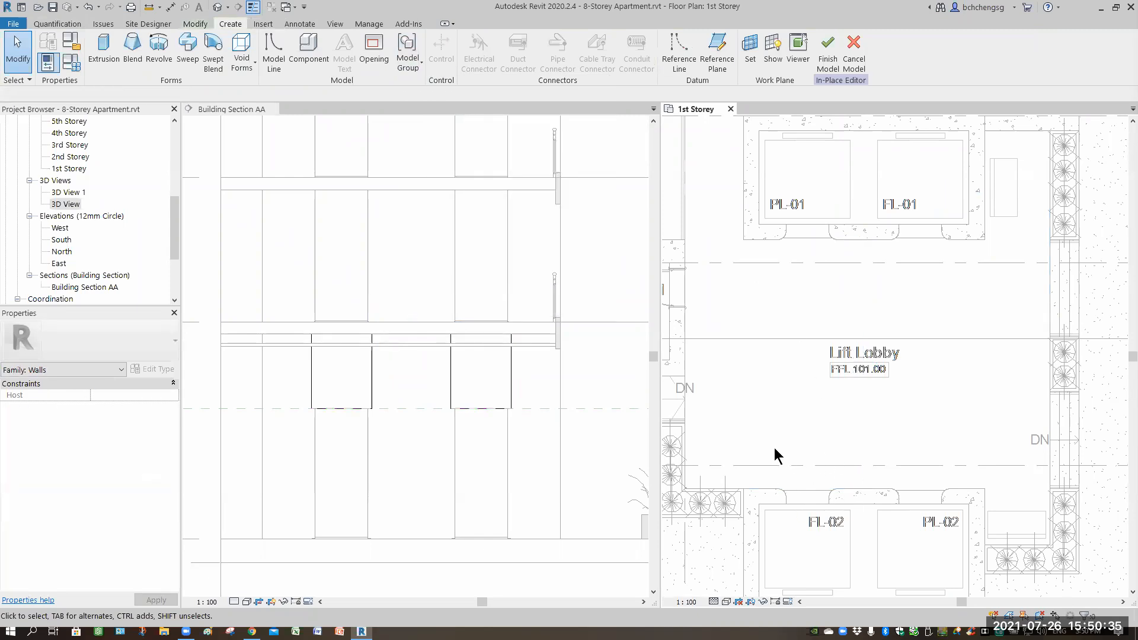
Group the two lift transom extrusions in the section into a model group named Transom_1.
{"action": "left_click", "coordinate": [511, 375]}
{"action": "left_click", "coordinate": [533, 378]}
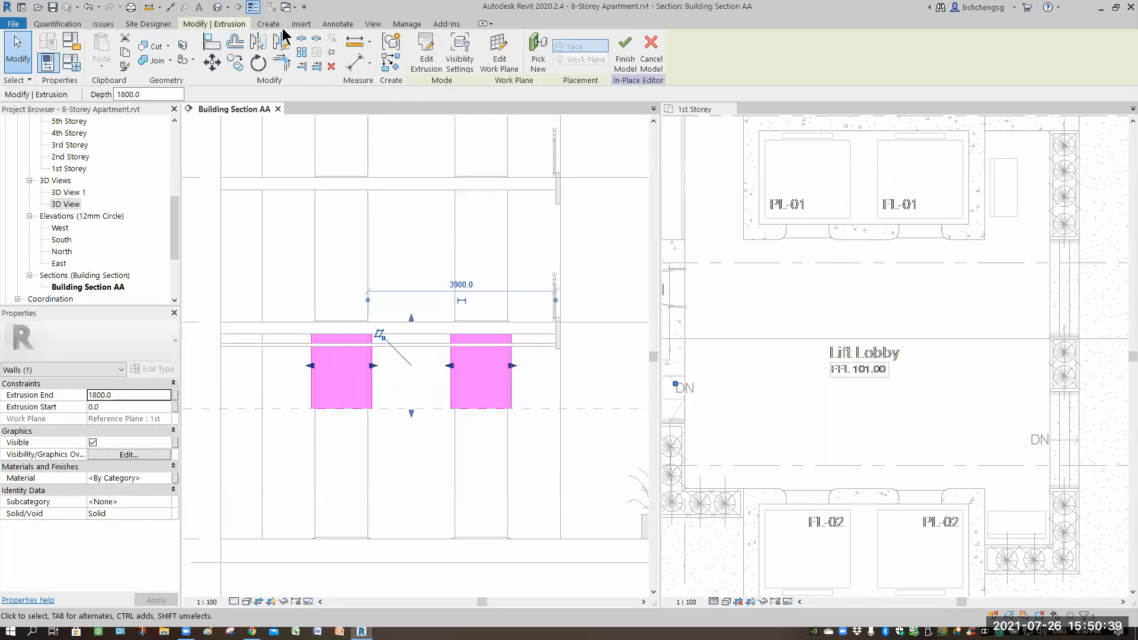
{"action": "left_click", "coordinate": [269, 24]}
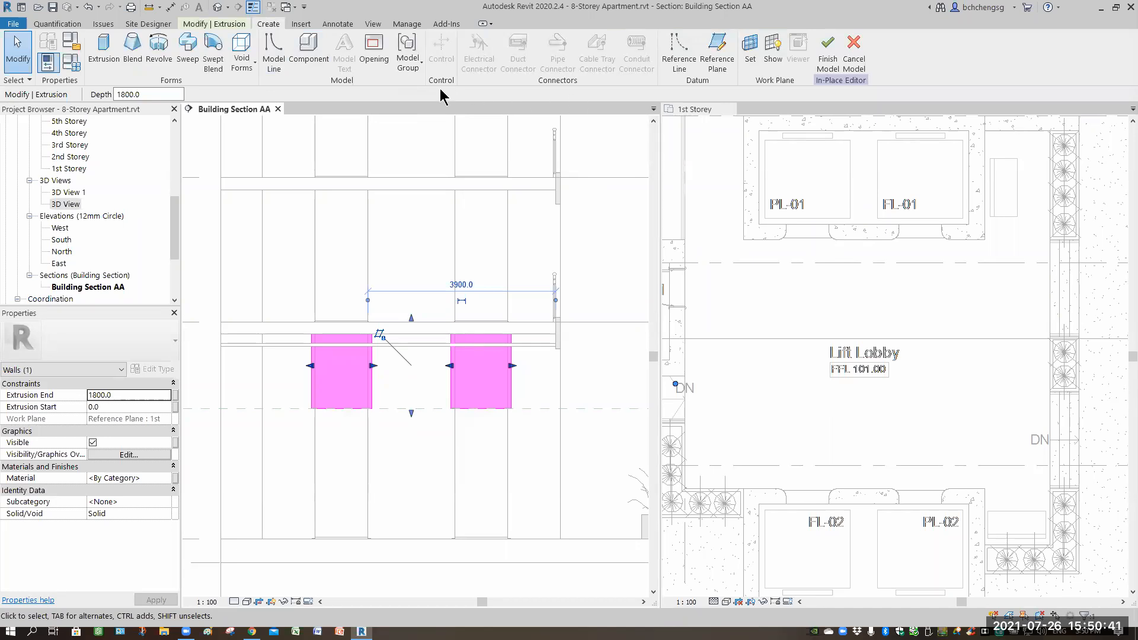
{"action": "left_click", "coordinate": [408, 64]}
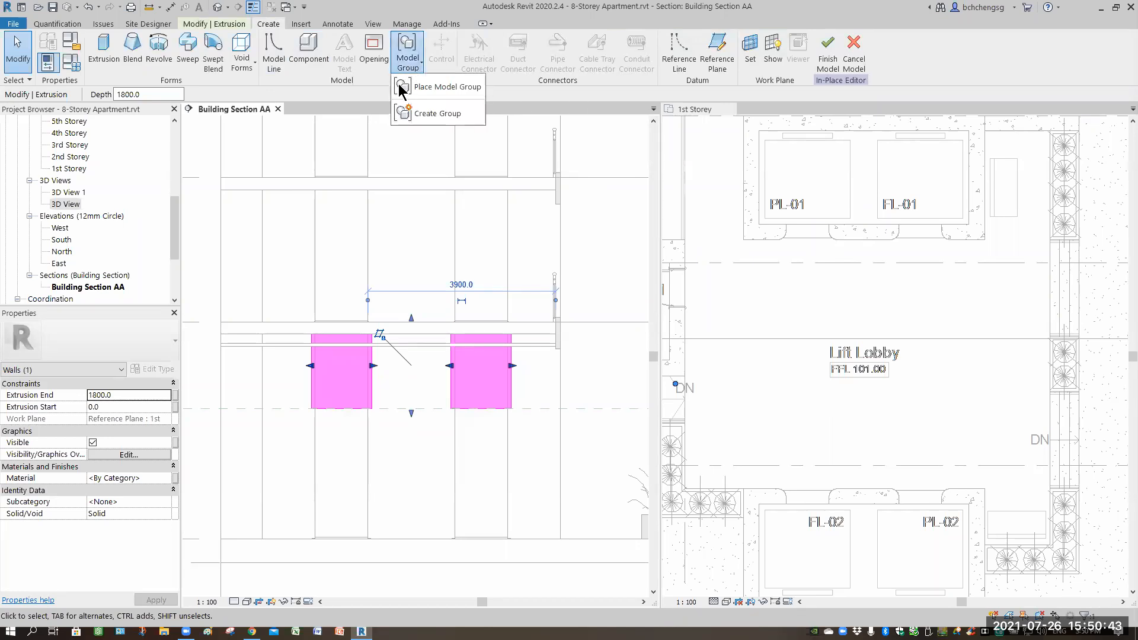
{"action": "left_click", "coordinate": [431, 115]}
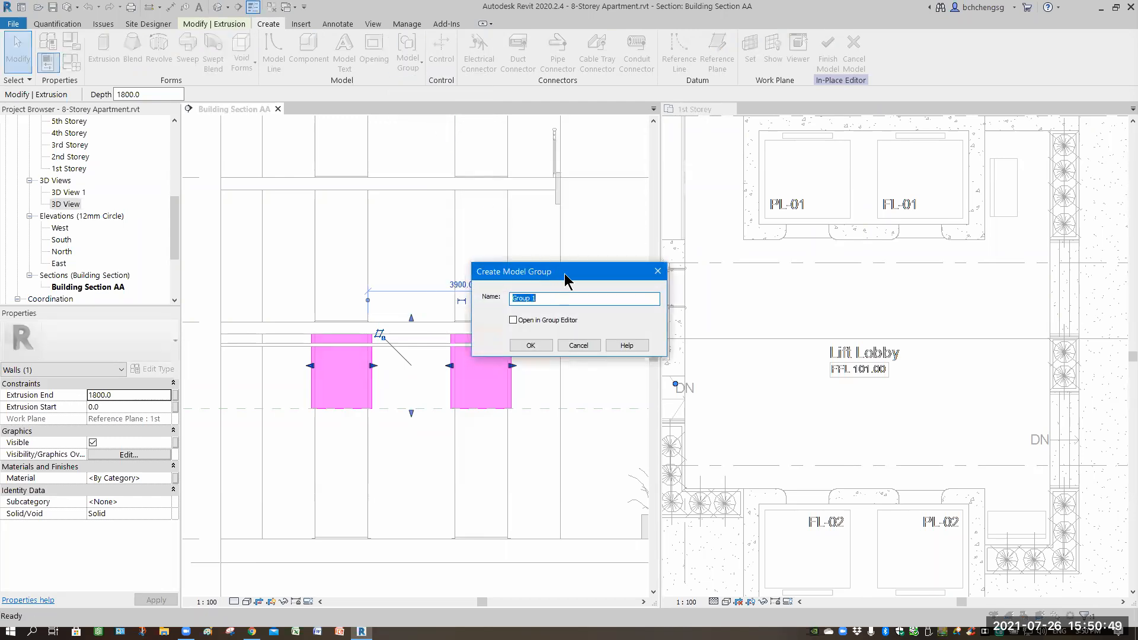
{"action": "left_click_drag", "start_coordinate": [564, 273], "coordinate": [749, 309]}
{"action": "type", "text": "L"}
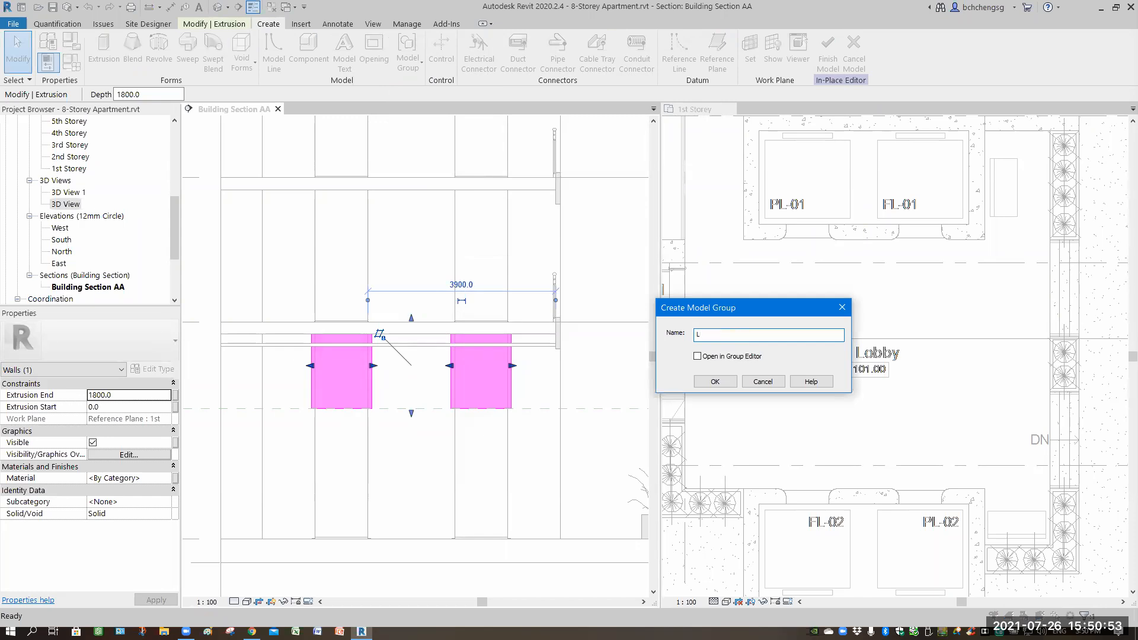
{"action": "key", "text": "BackSpace"}
{"action": "type", "text": "Transom_1"}
{"action": "left_click", "coordinate": [716, 382]}
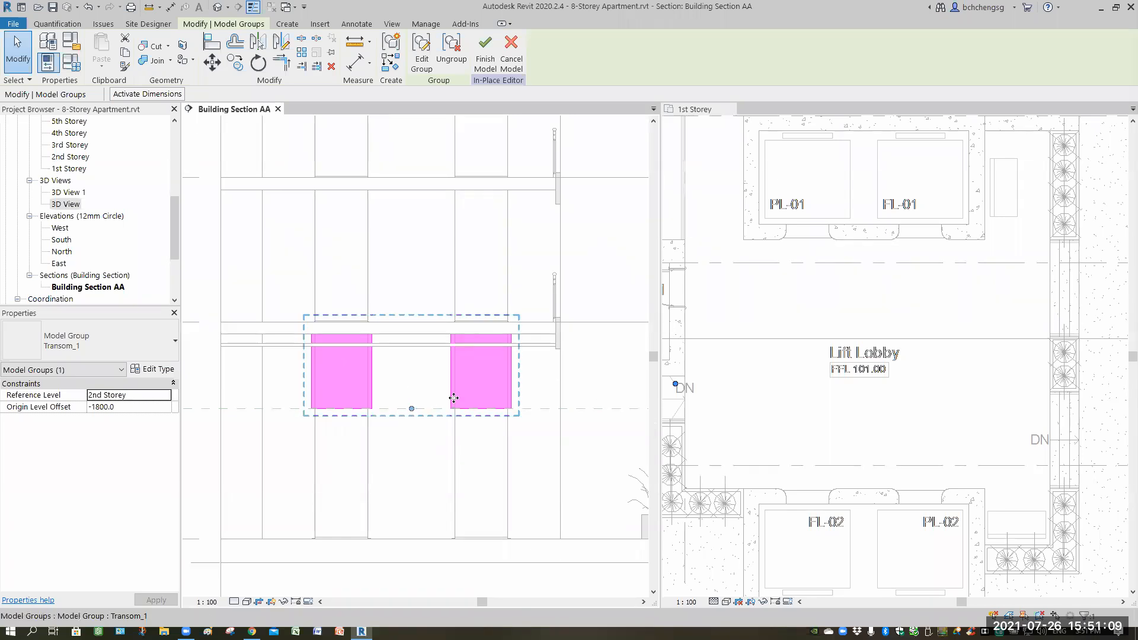
Finish the in-place lift transom model.
{"action": "left_click", "coordinate": [776, 397]}
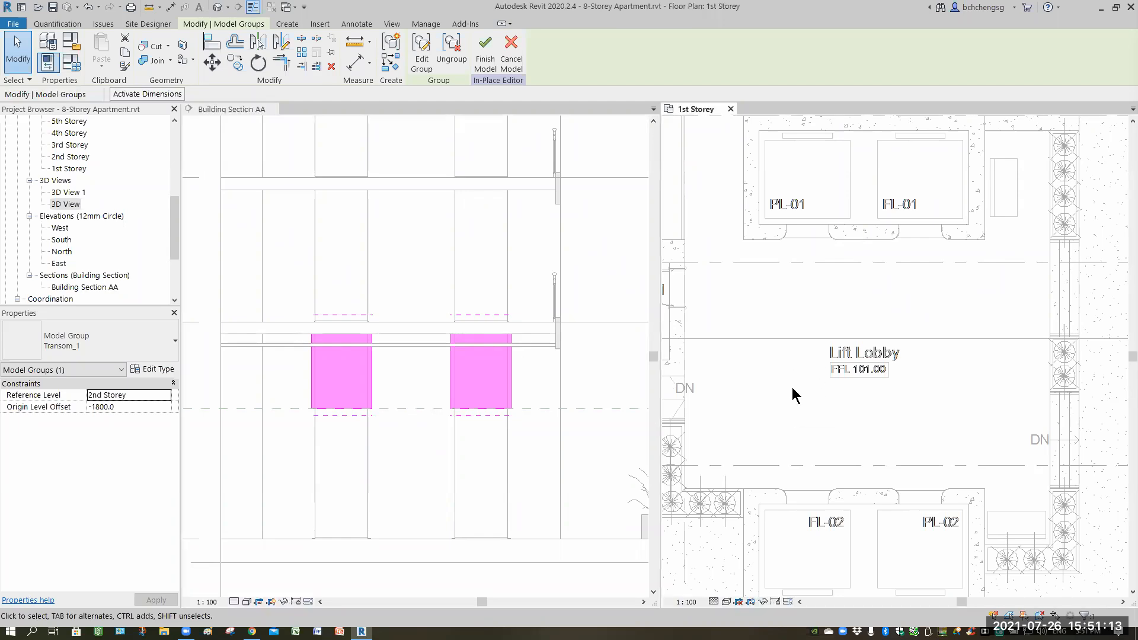
{"action": "left_click", "coordinate": [484, 53]}
{"action": "left_click", "coordinate": [867, 410]}
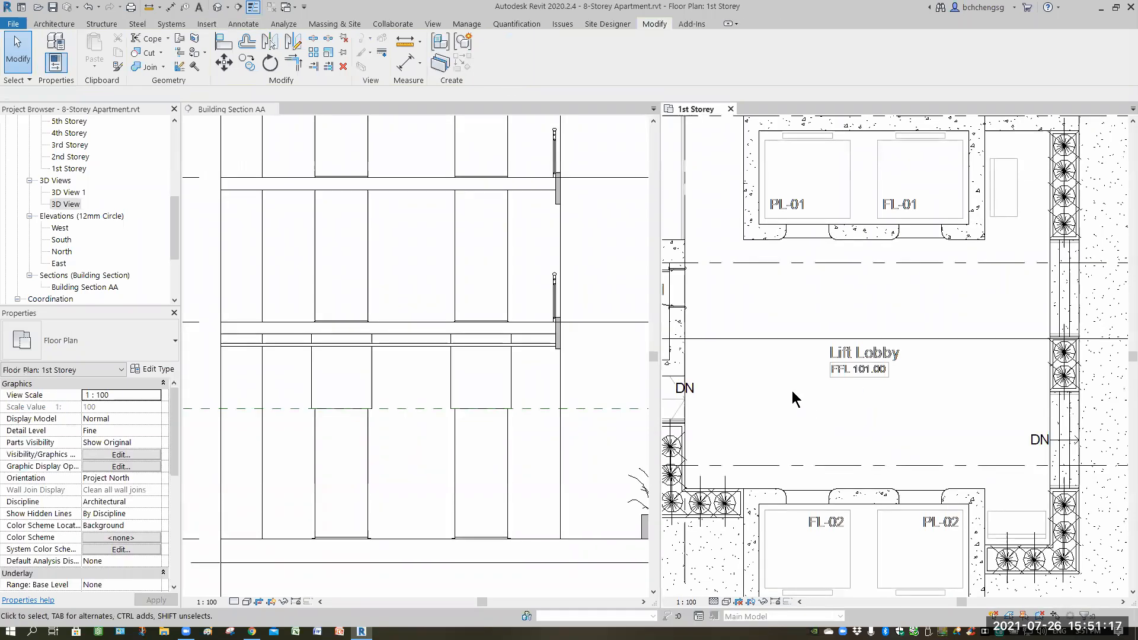
Examine the elements in front of the lift doors in plan and the 1st reference plane in the section.
{"action": "left_click", "coordinate": [812, 240]}
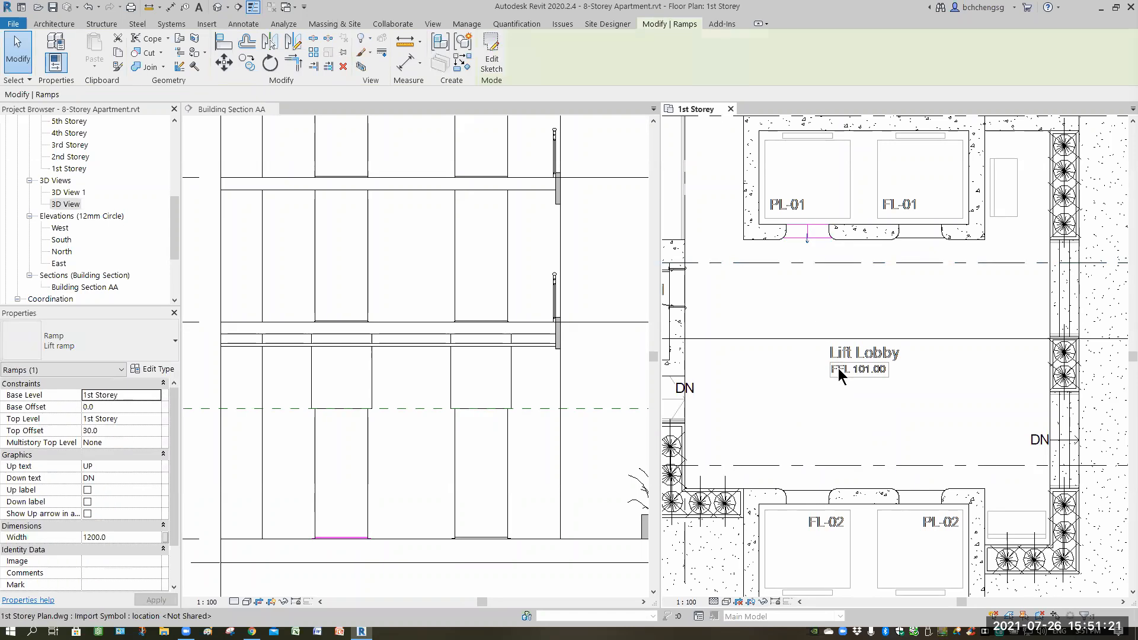
{"action": "left_click", "coordinate": [914, 329]}
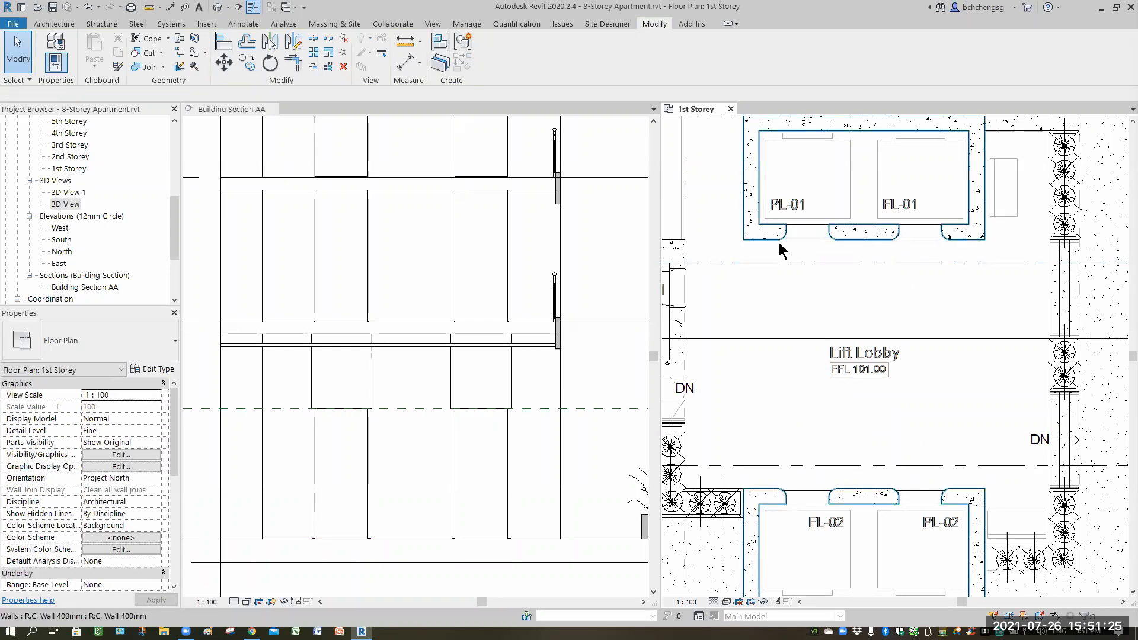
{"action": "left_click", "coordinate": [585, 416]}
{"action": "left_click", "coordinate": [585, 410]}
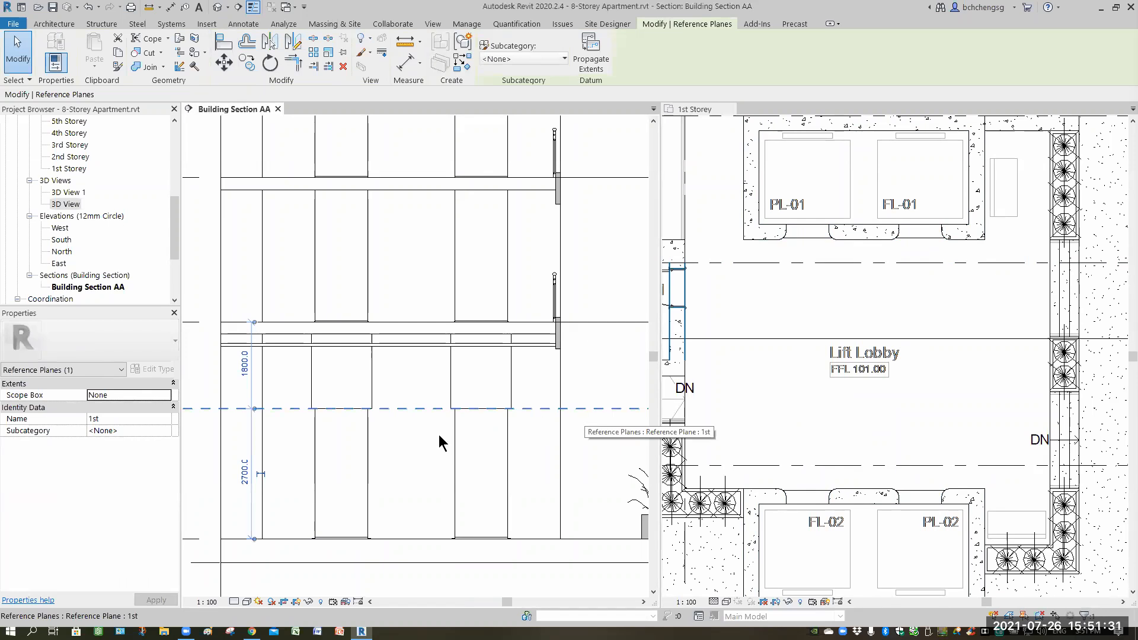
{"action": "left_click", "coordinate": [401, 438]}
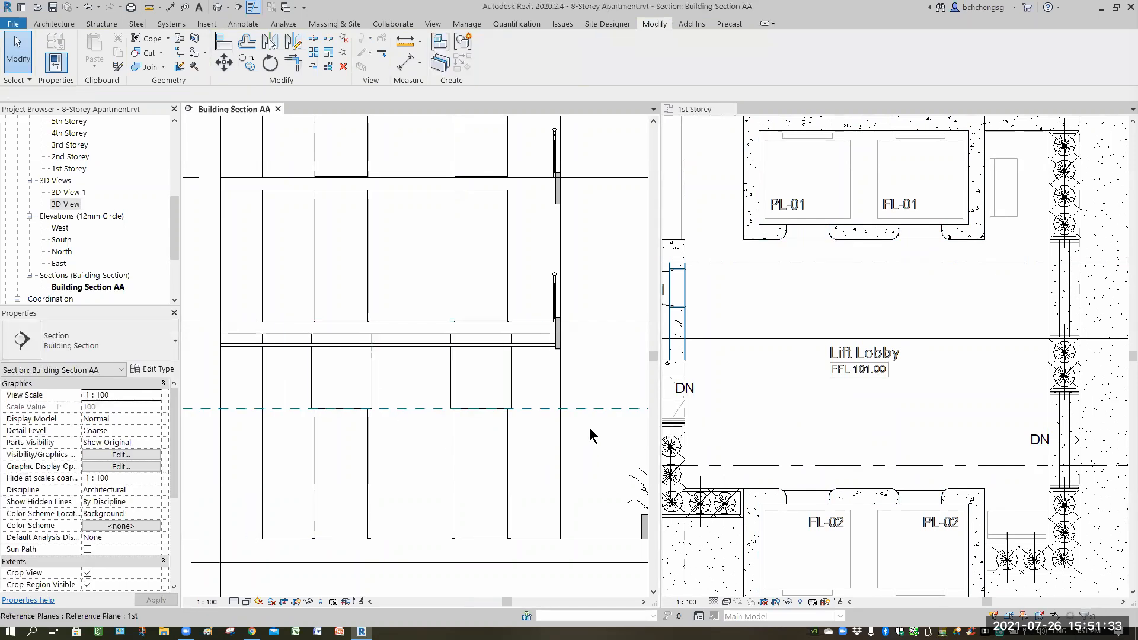
{"action": "left_click", "coordinate": [585, 409]}
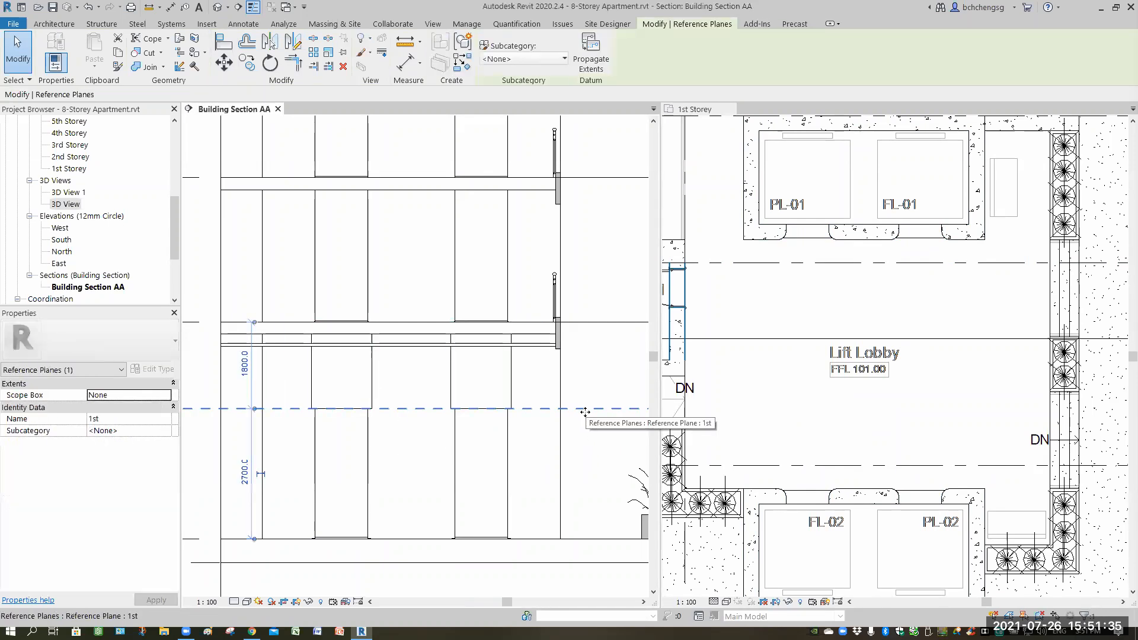
{"action": "left_click", "coordinate": [586, 462]}
Set the 1st Storey plan's view range top offset to 2900.
{"action": "scroll", "coordinate": [169, 471], "scroll_direction": "down", "scroll_amount": 2}
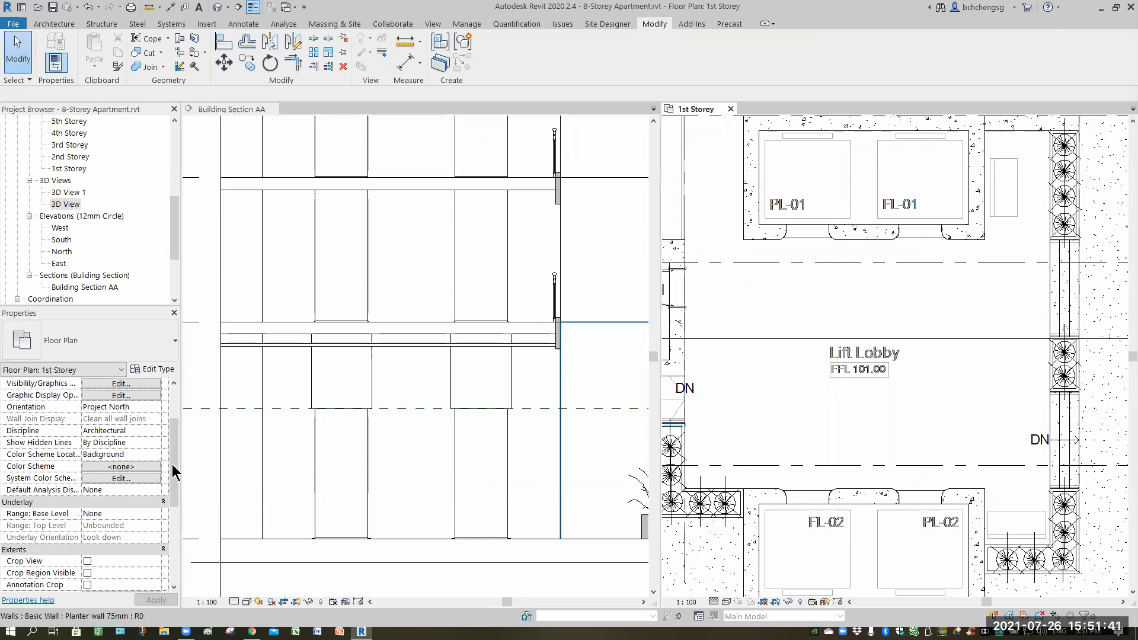
{"action": "scroll", "coordinate": [116, 534], "scroll_direction": "down", "scroll_amount": 3}
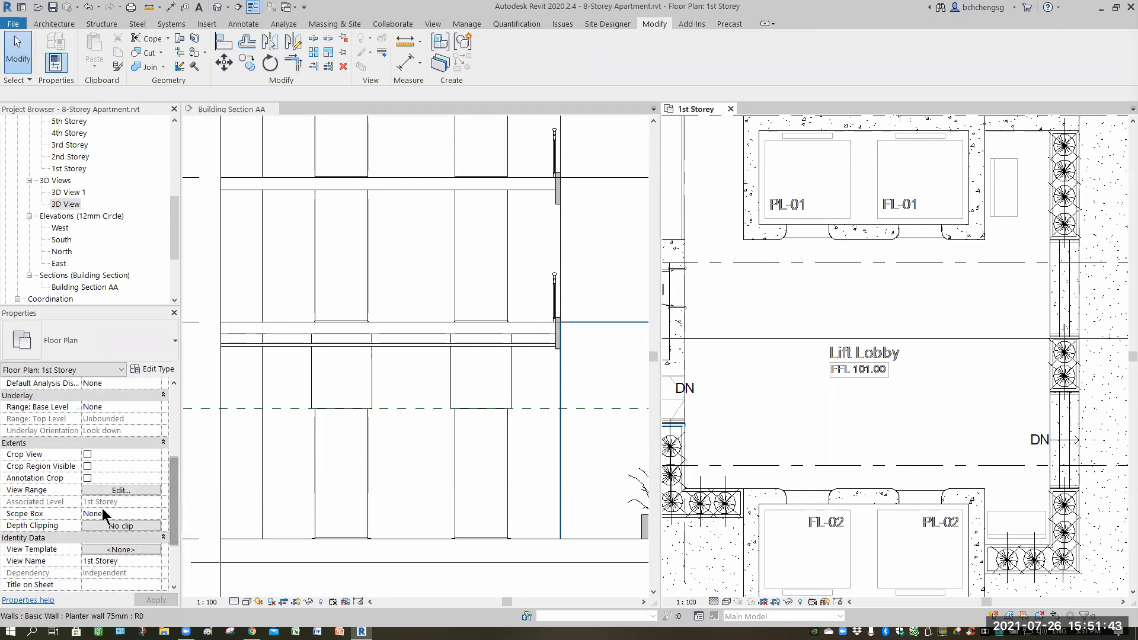
{"action": "left_click", "coordinate": [116, 492]}
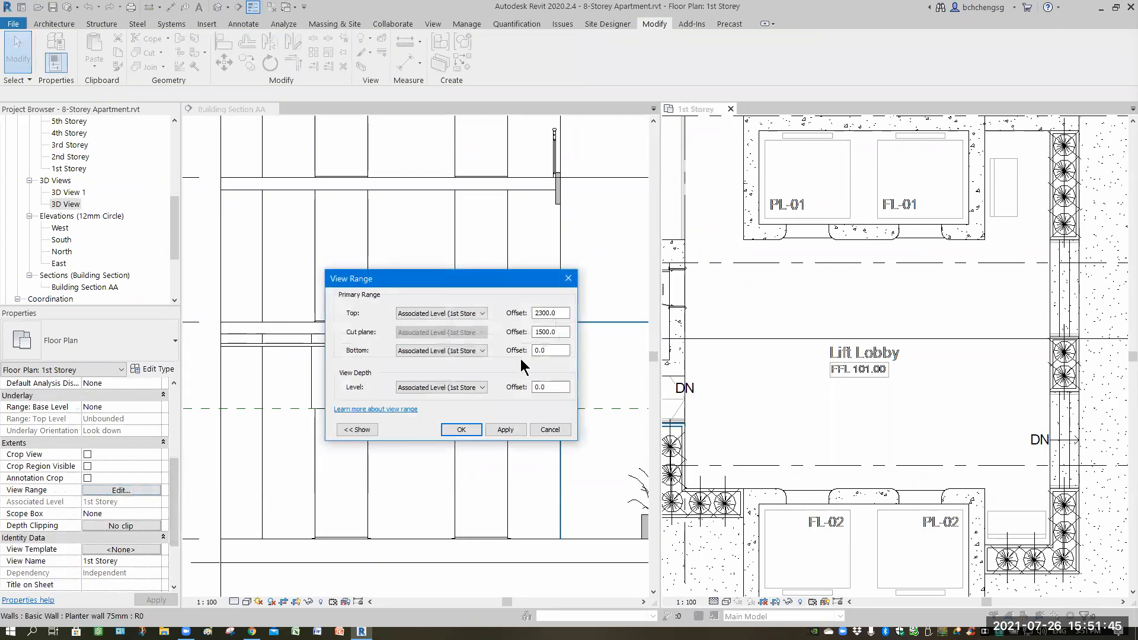
{"action": "left_click_drag", "start_coordinate": [554, 313], "coordinate": [545, 313]}
{"action": "type", "text": "29"}
{"action": "left_click", "coordinate": [505, 429]}
{"action": "left_click", "coordinate": [461, 429]}
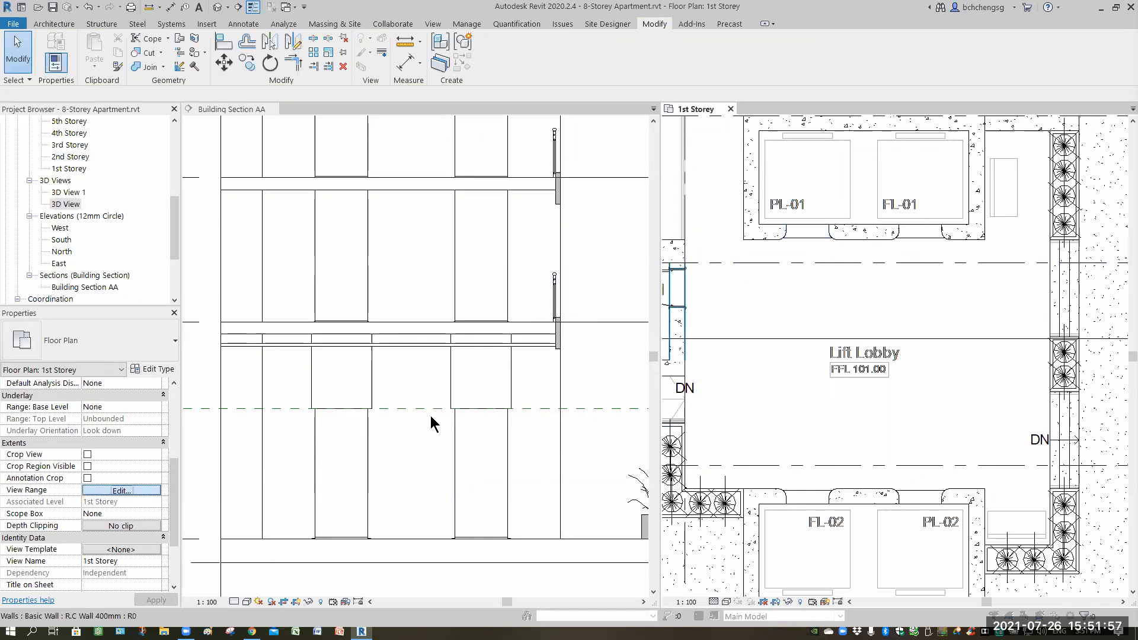
Set the 1st Storey plan's view range cut plane offset to 2800.
{"action": "left_click", "coordinate": [121, 490]}
{"action": "left_click_drag", "start_coordinate": [557, 331], "coordinate": [516, 330]}
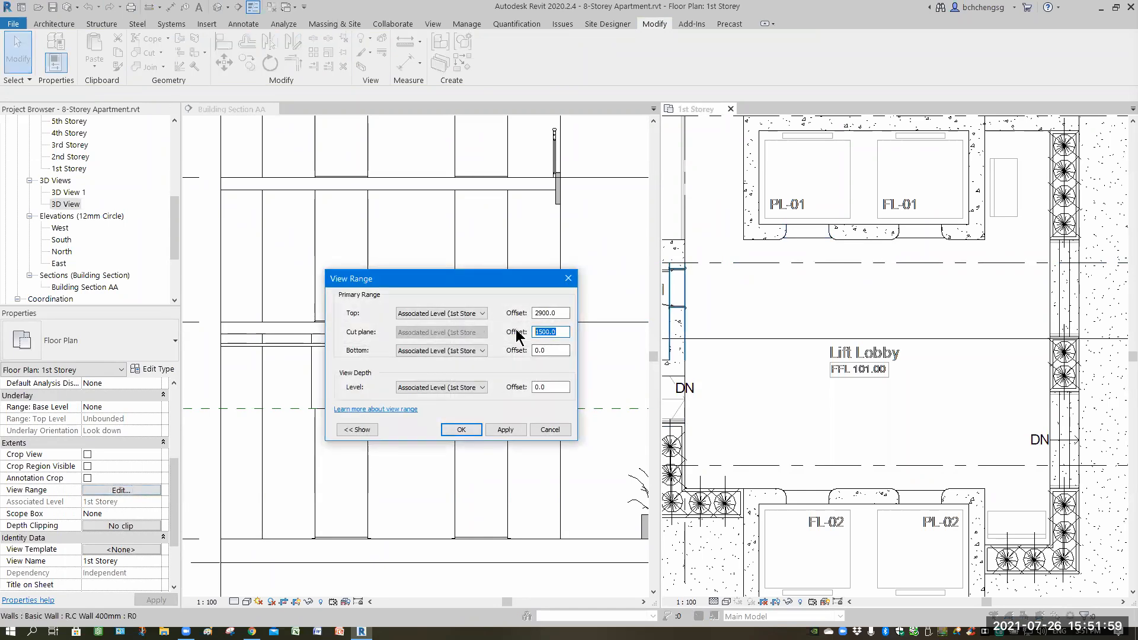
{"action": "type", "text": "280"}
{"action": "left_click", "coordinate": [495, 428]}
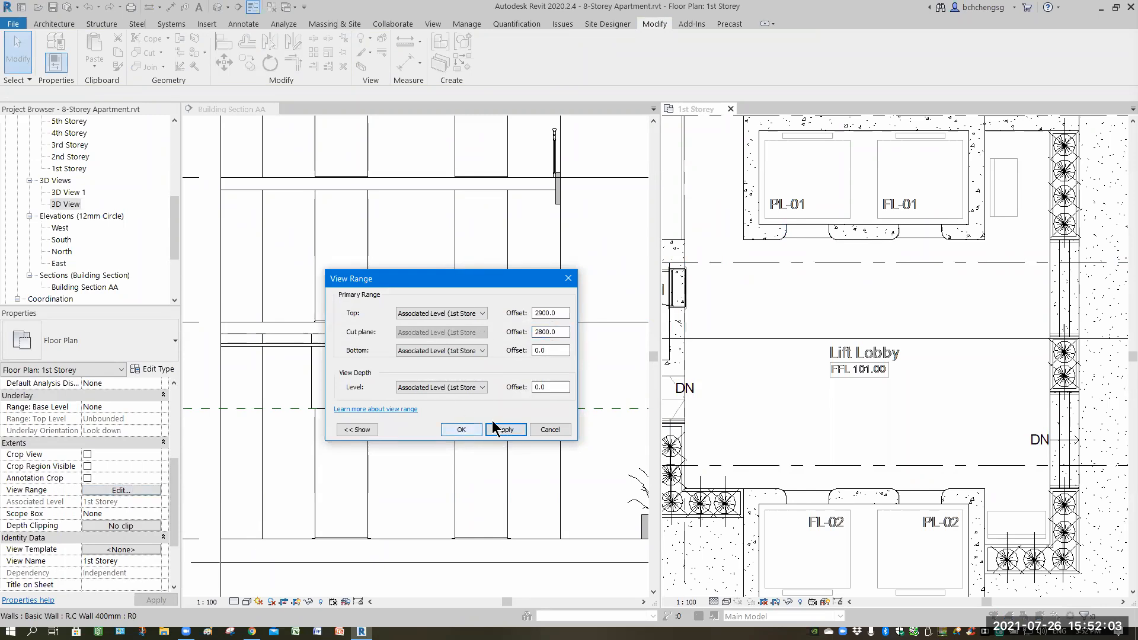
{"action": "left_click", "coordinate": [461, 429]}
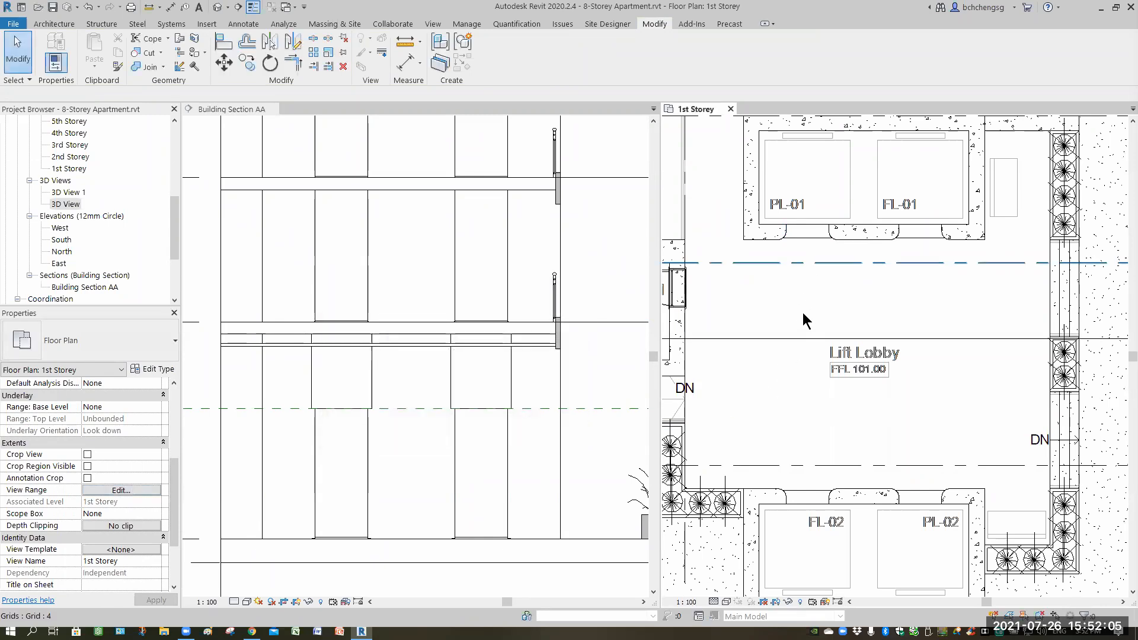
Edit the lift transom in place and move the Transom_1 group's origin to the corner of the PL-01 lift wall.
{"action": "left_click", "coordinate": [806, 255]}
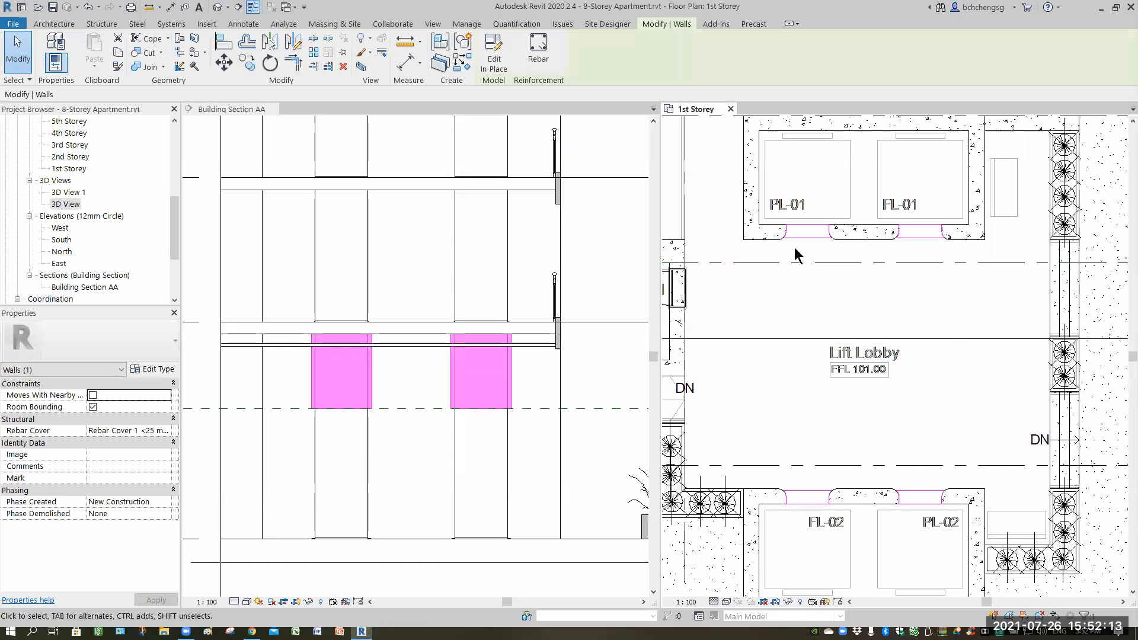
{"action": "left_click", "coordinate": [494, 59]}
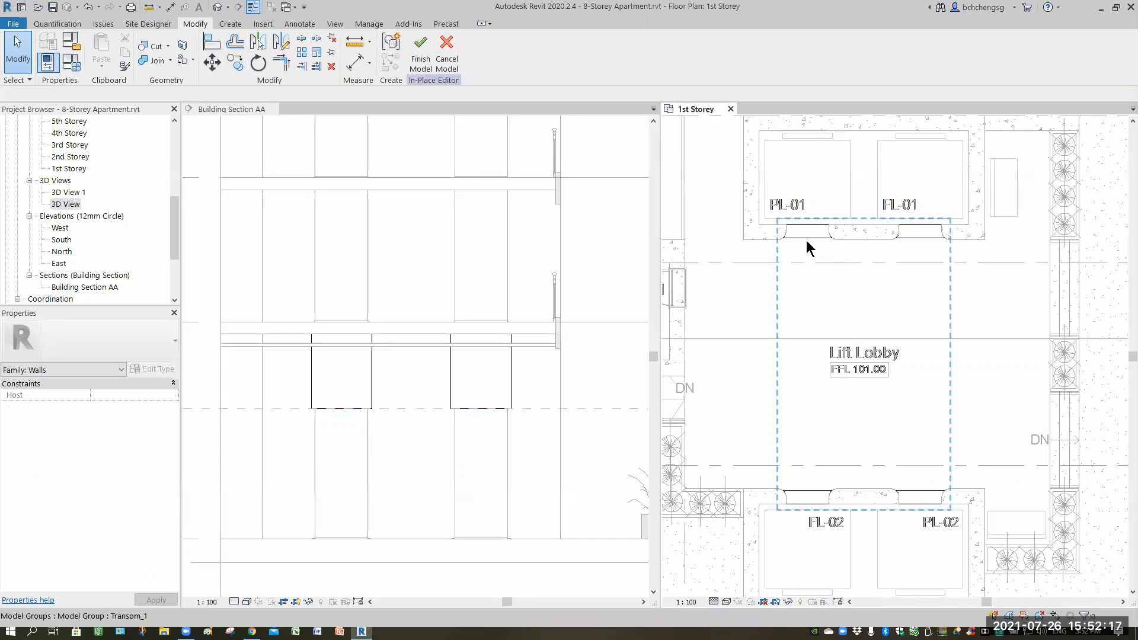
{"action": "left_click", "coordinate": [819, 288]}
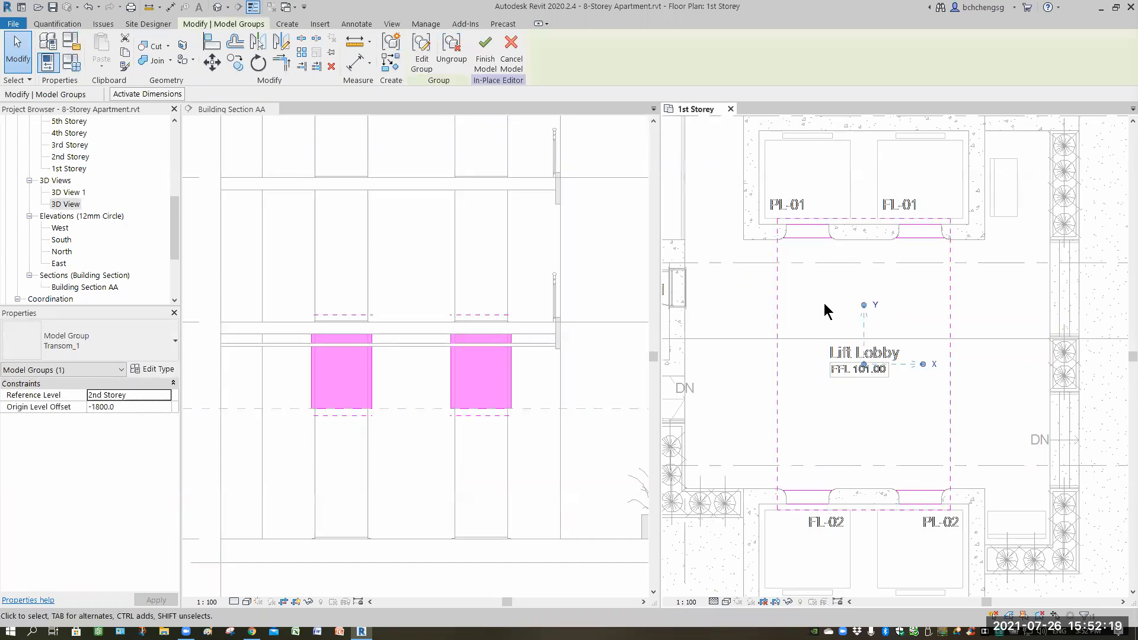
{"action": "scroll", "coordinate": [800, 290], "scroll_direction": "up", "scroll_amount": 3}
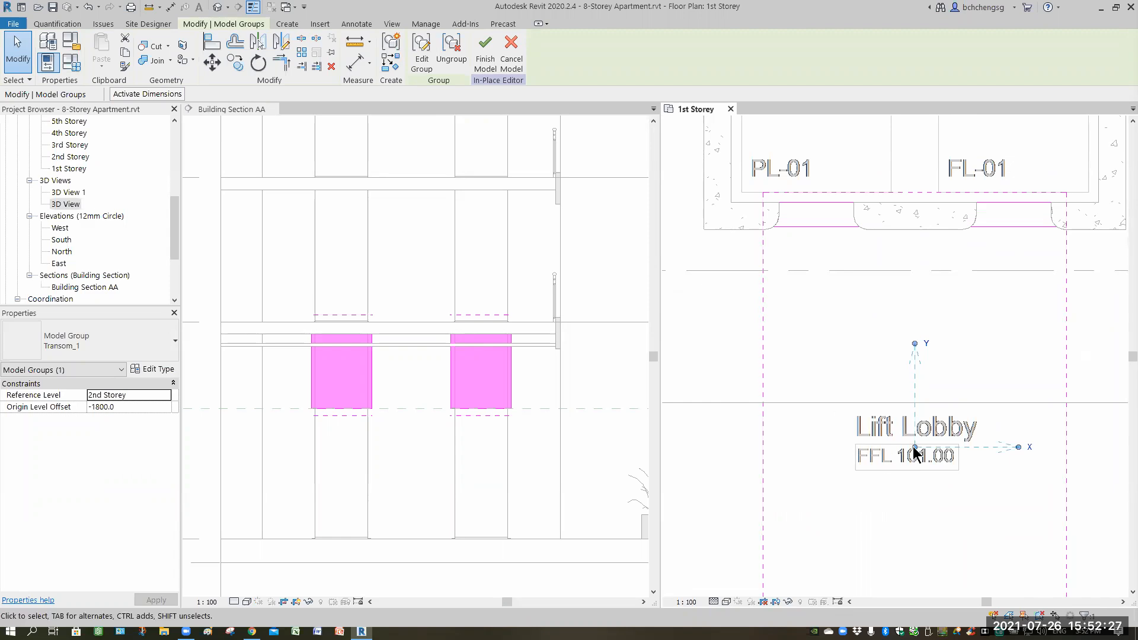
{"action": "left_click_drag", "start_coordinate": [899, 421], "coordinate": [703, 231]}
{"action": "scroll", "coordinate": [924, 438], "scroll_direction": "down", "scroll_amount": 4}
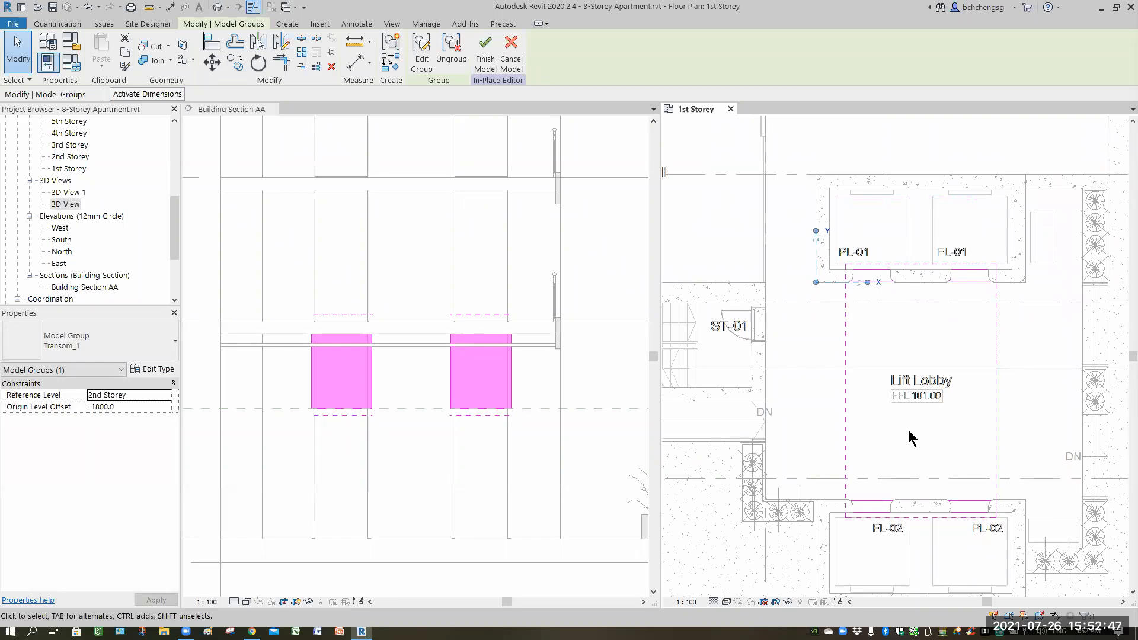
{"action": "key", "text": "Escape"}
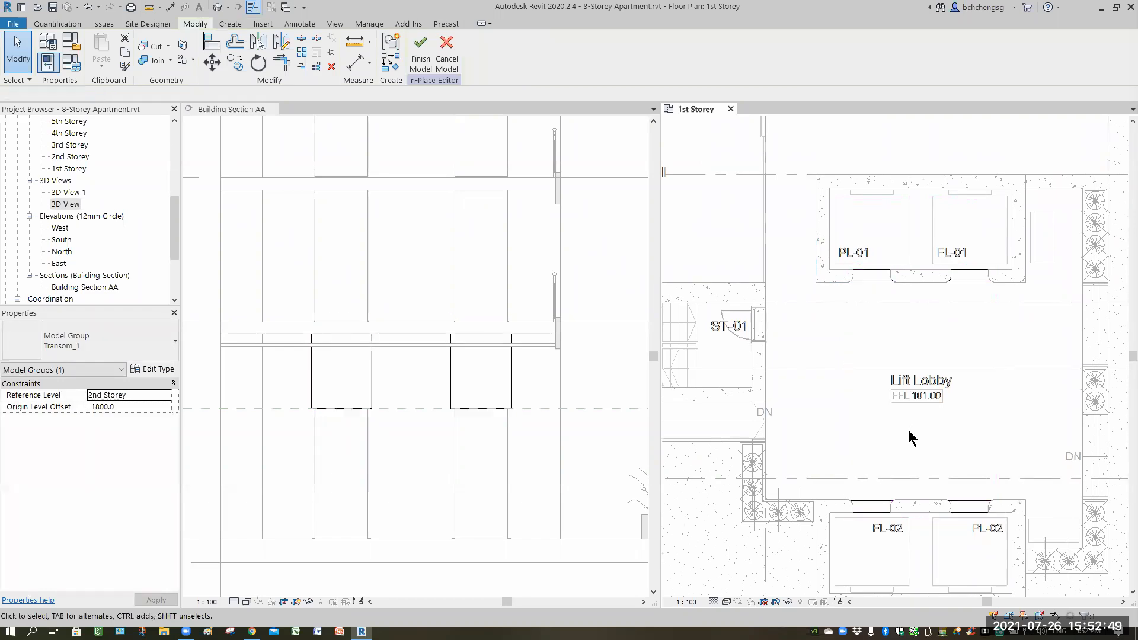
Save the Model Group Transom_1 to the library as a family under its group name in the Ass2\Group folder.
{"action": "left_click", "coordinate": [13, 23]}
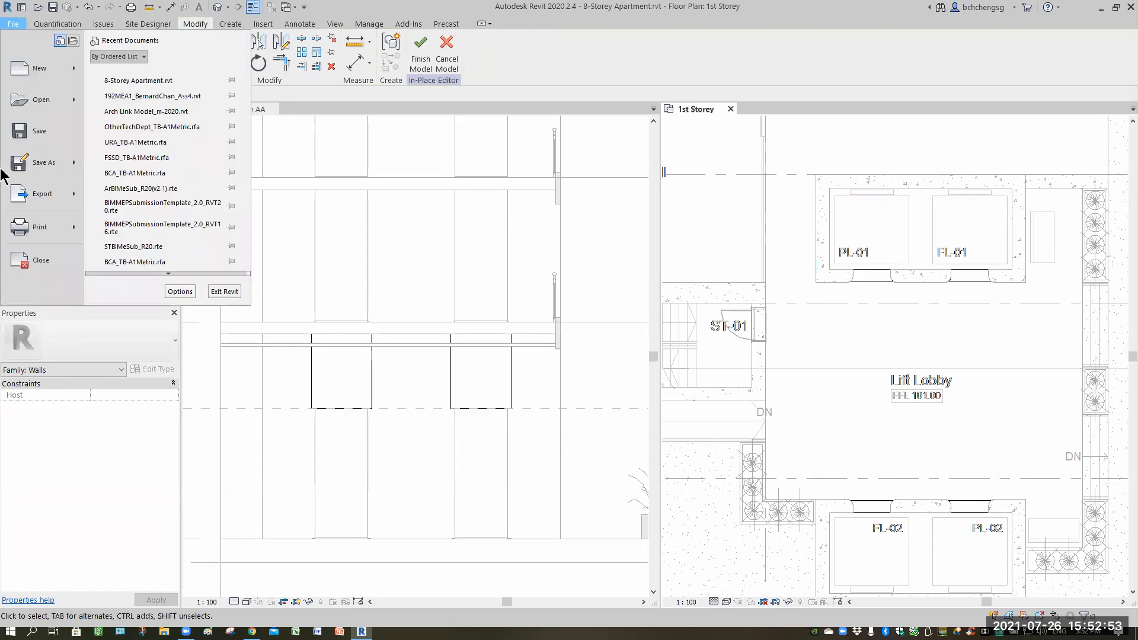
{"action": "mouse_move", "coordinate": [58, 168]}
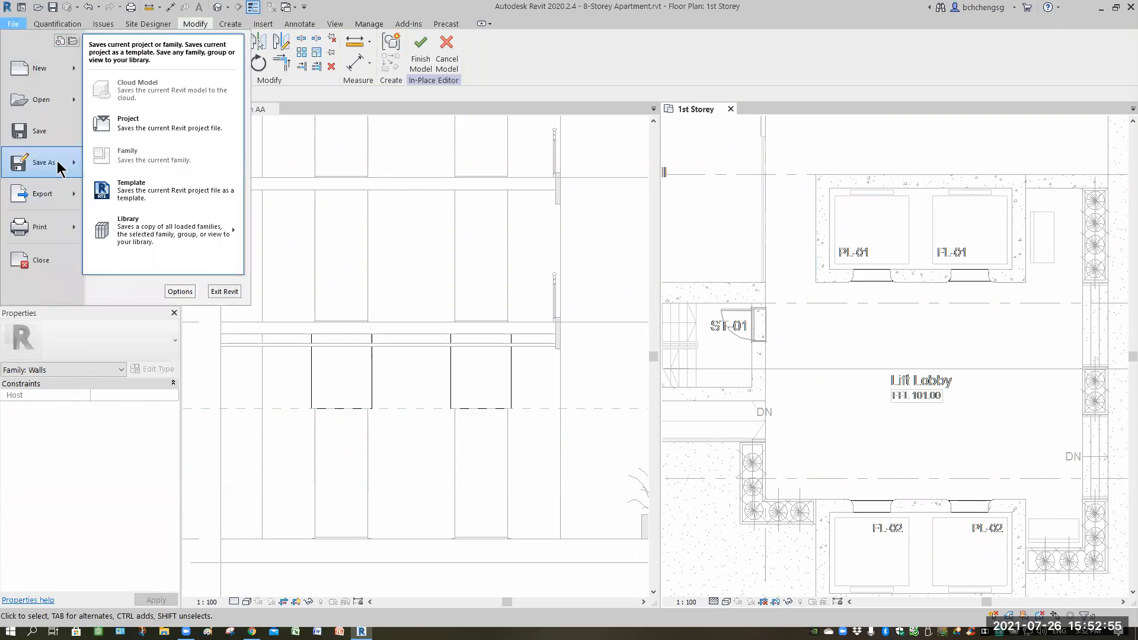
{"action": "mouse_move", "coordinate": [138, 237]}
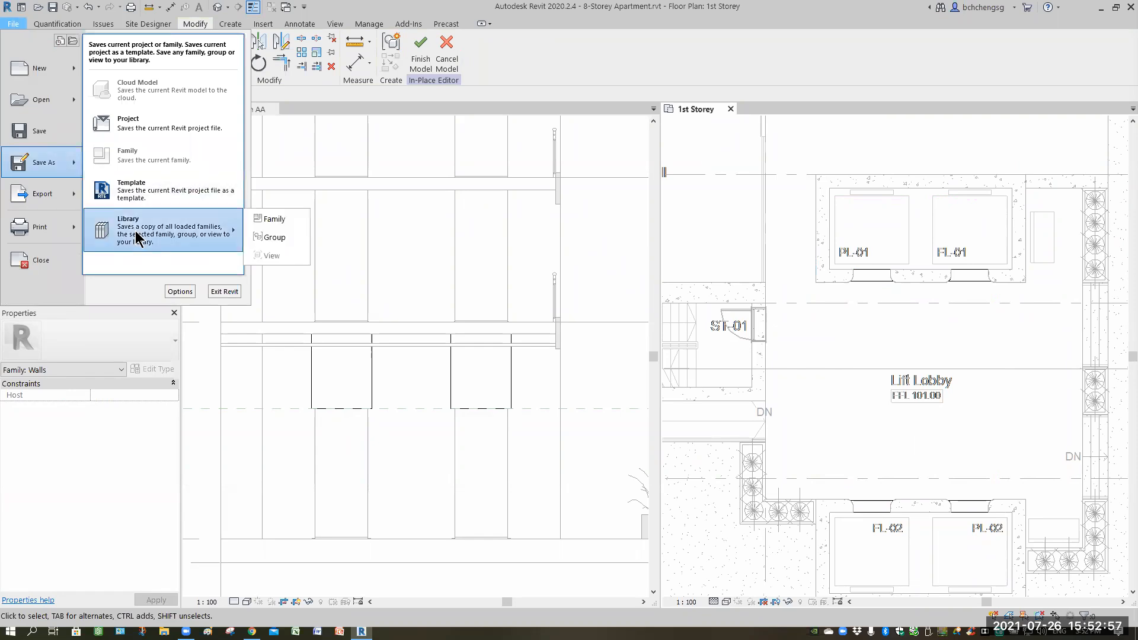
{"action": "left_click", "coordinate": [277, 238]}
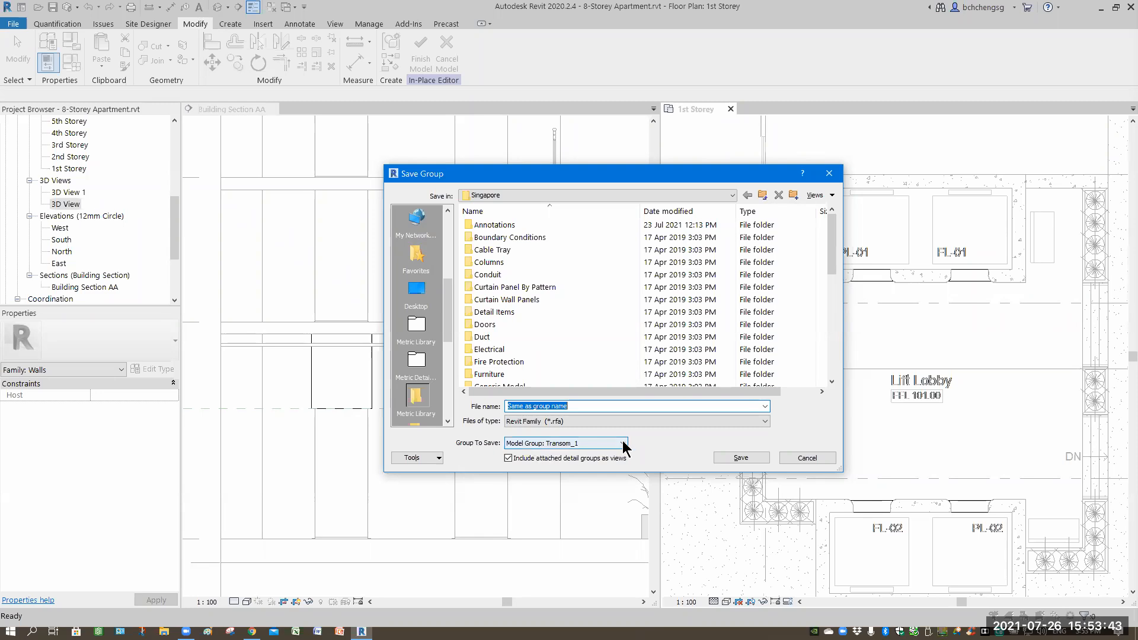
{"action": "left_click", "coordinate": [565, 446]}
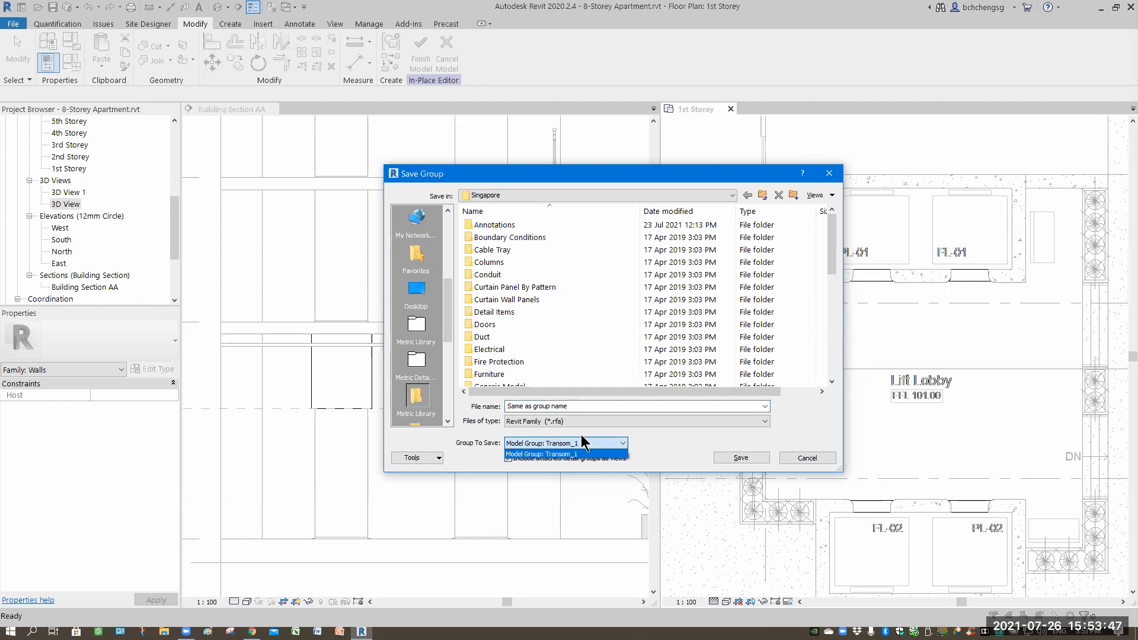
{"action": "left_click", "coordinate": [581, 454]}
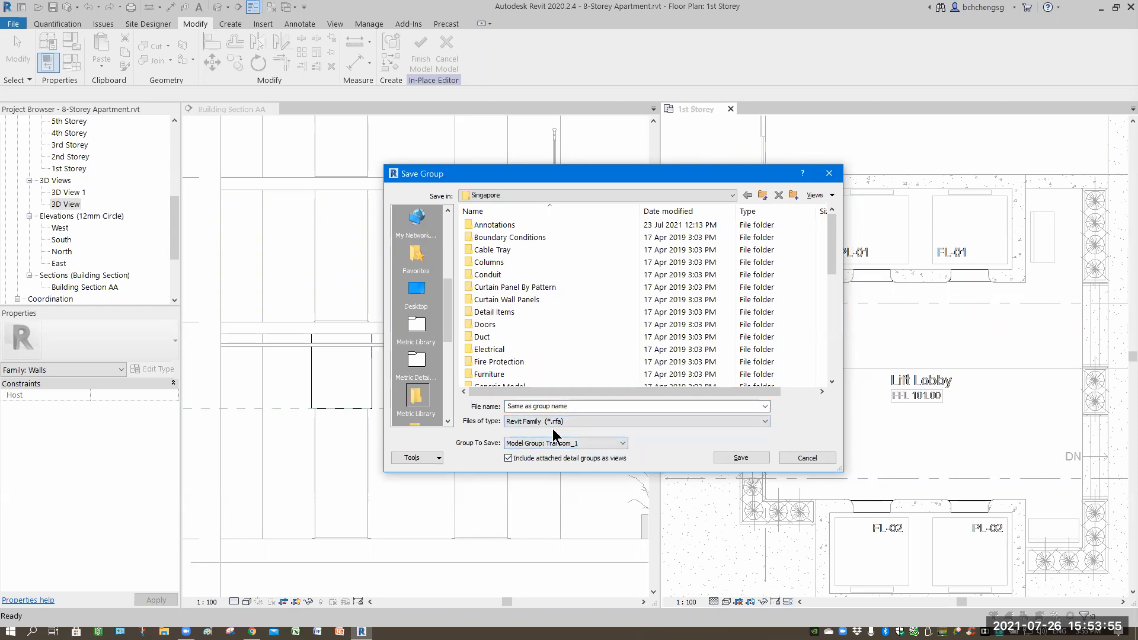
{"action": "scroll", "coordinate": [831, 261], "scroll_direction": "down", "scroll_amount": 6}
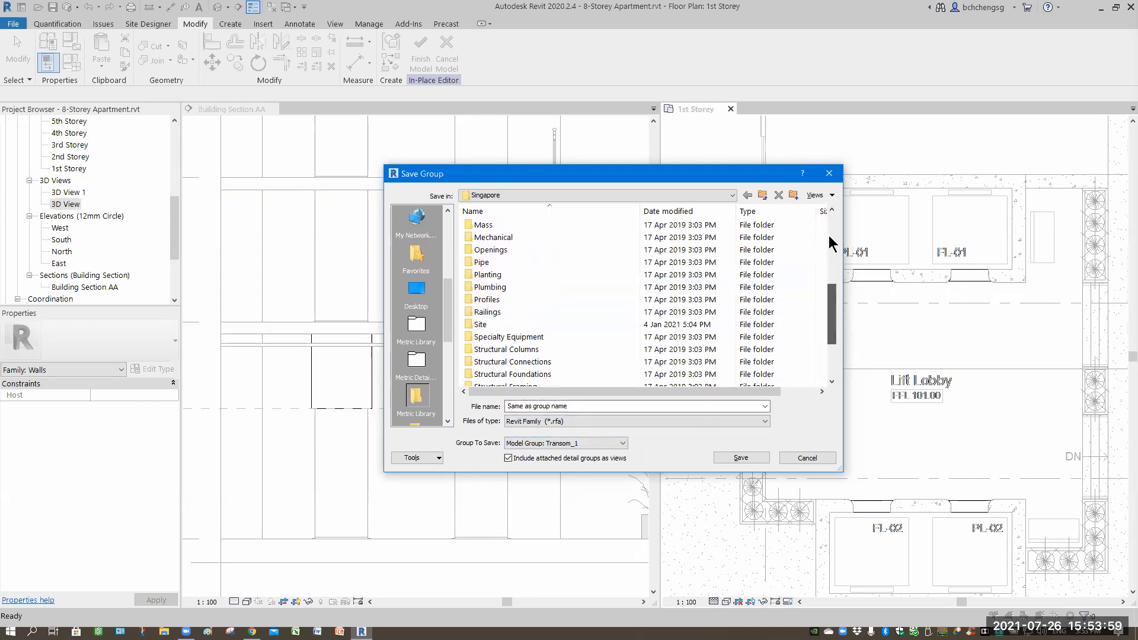
{"action": "scroll", "coordinate": [831, 245], "scroll_direction": "up", "scroll_amount": 6}
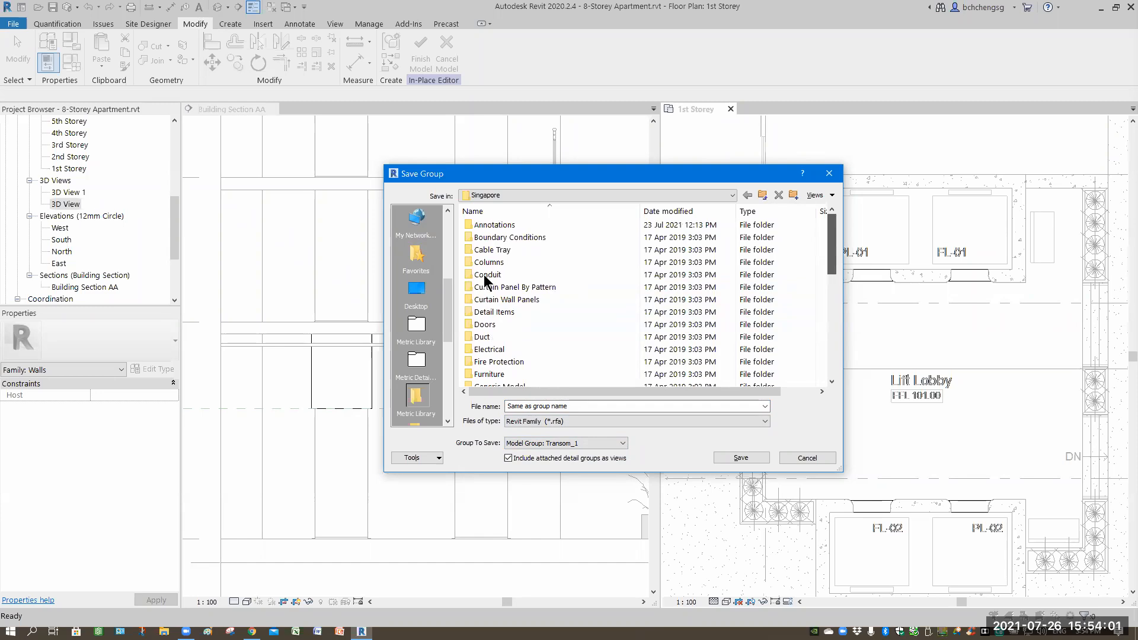
{"action": "scroll", "coordinate": [449, 237], "scroll_direction": "up", "scroll_amount": 3}
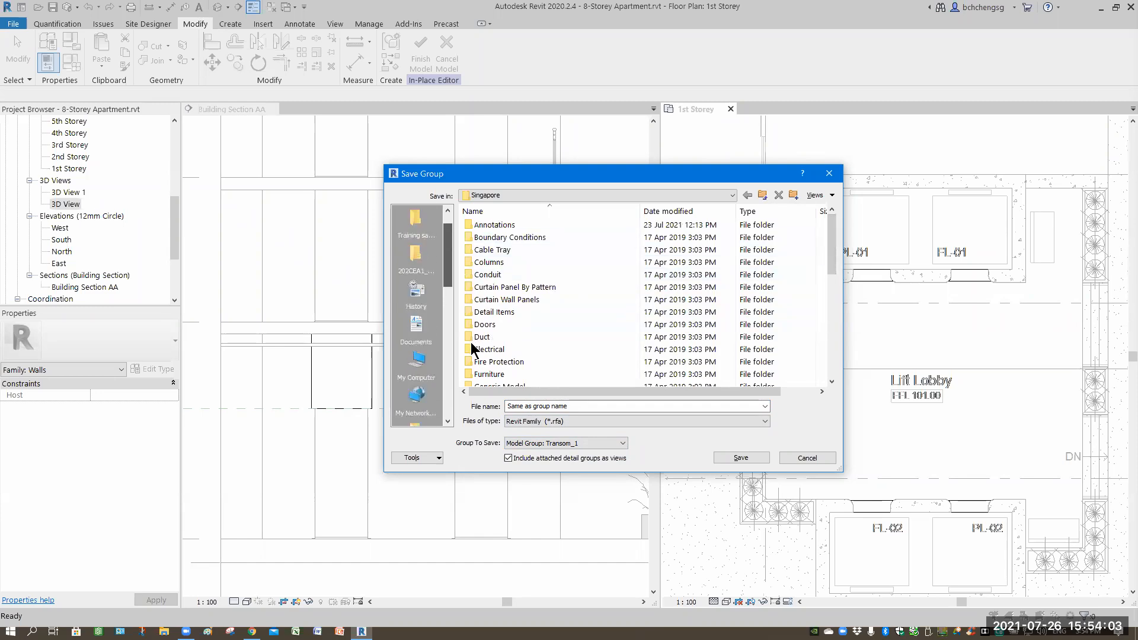
{"action": "left_click", "coordinate": [415, 287]}
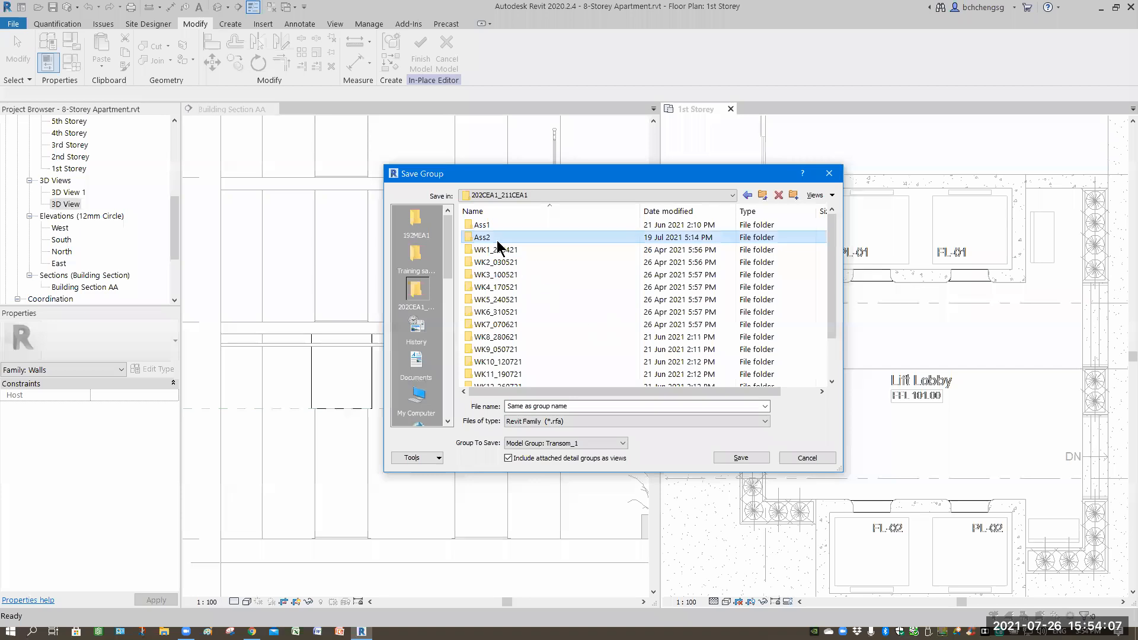
{"action": "double_click", "coordinate": [497, 238]}
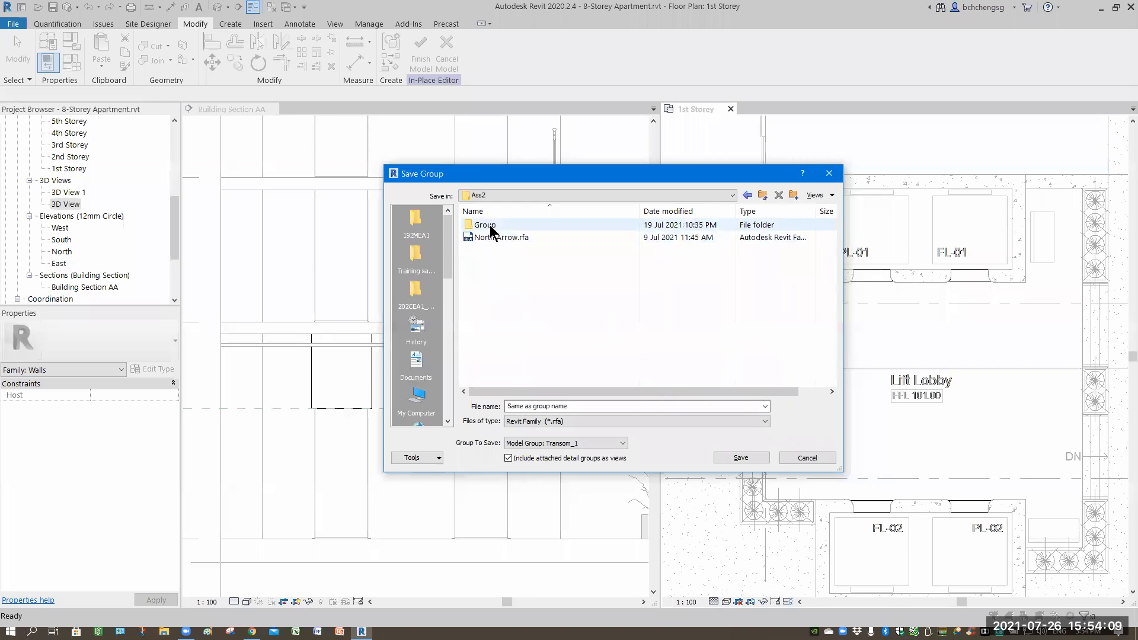
{"action": "double_click", "coordinate": [489, 226]}
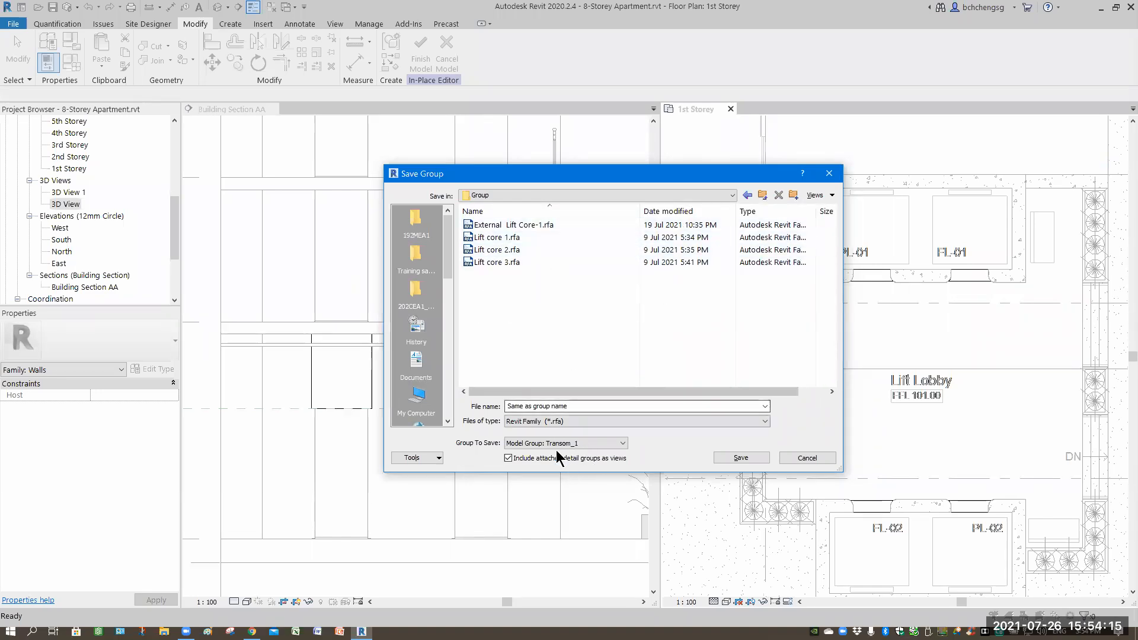
{"action": "left_click", "coordinate": [741, 458]}
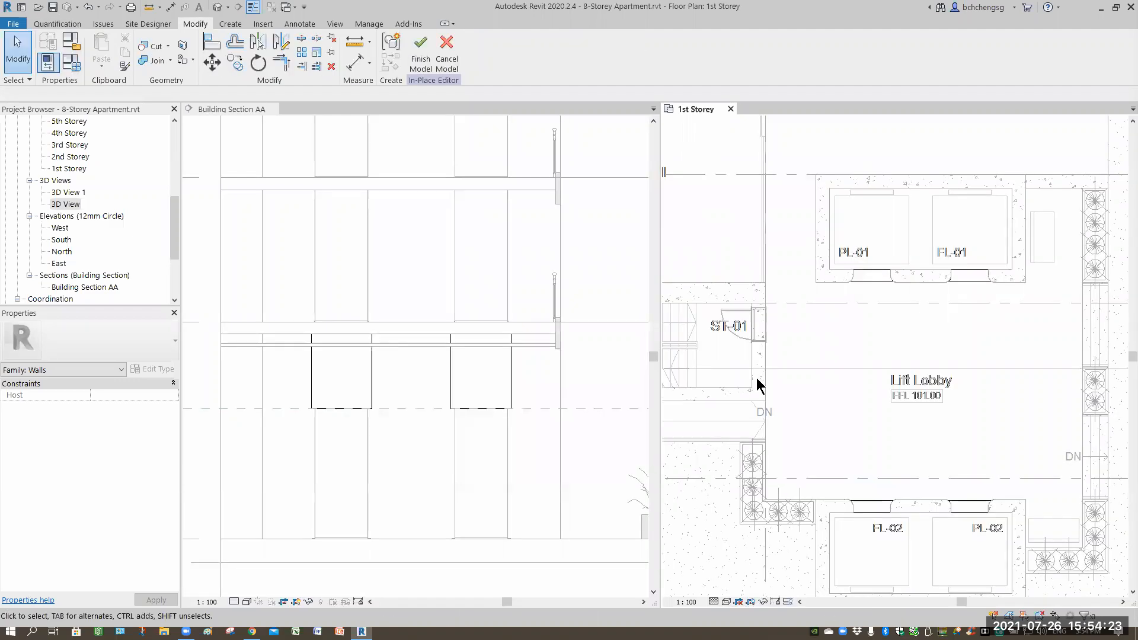
Finish the in-place lift transom model and inspect the transom walls and nearby column in the building section.
{"action": "left_click", "coordinate": [421, 61]}
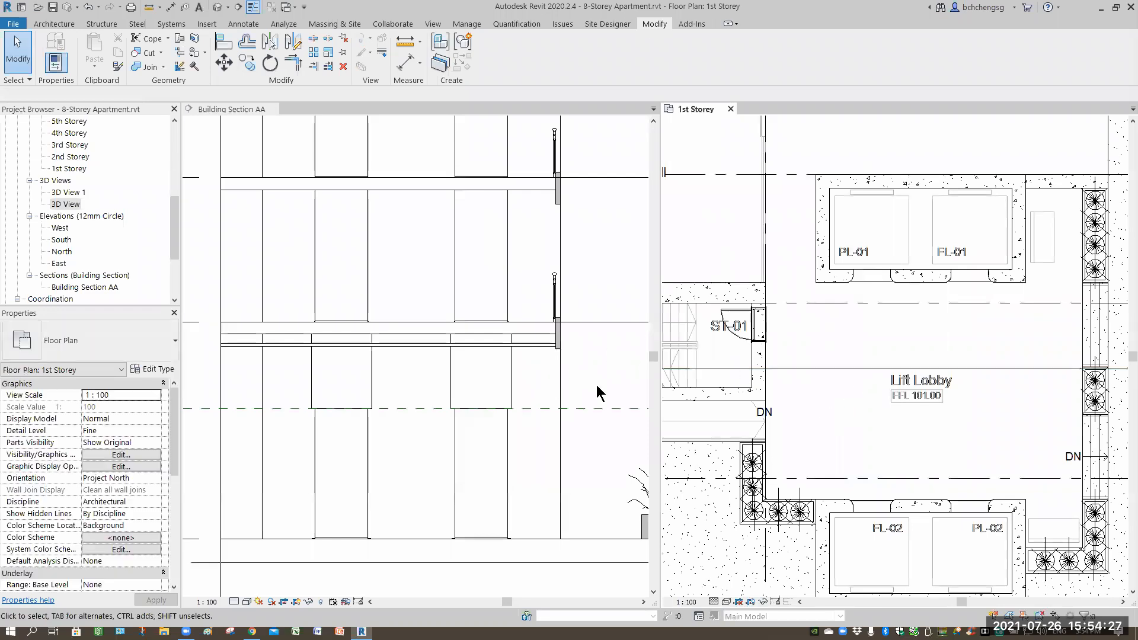
{"action": "left_click", "coordinate": [508, 395]}
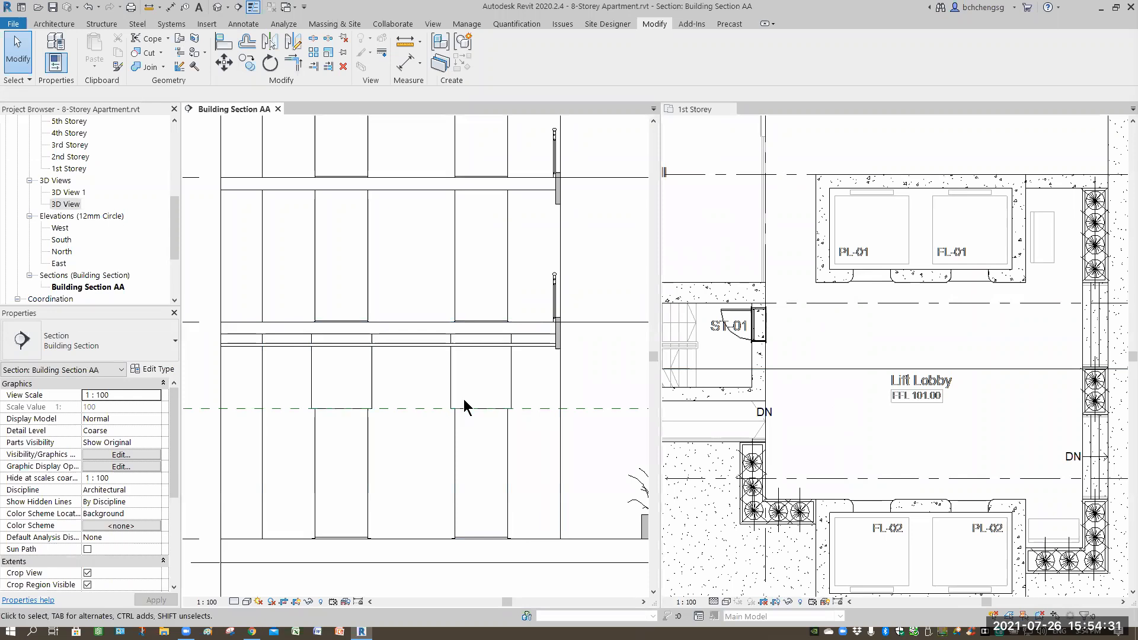
{"action": "left_click", "coordinate": [470, 448]}
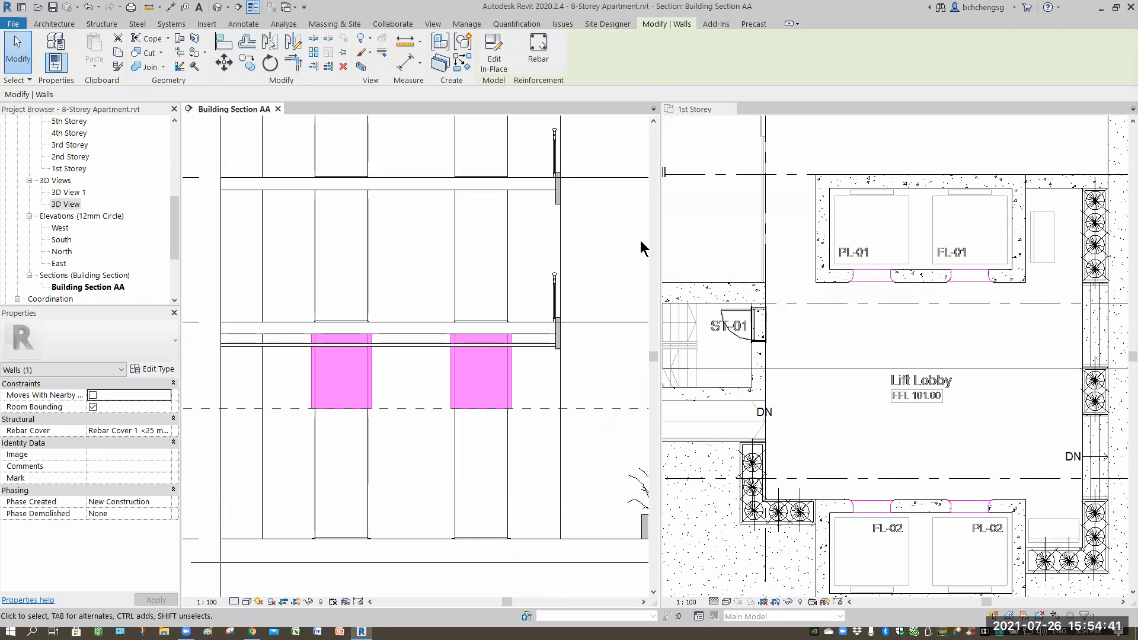
{"action": "left_click", "coordinate": [615, 276]}
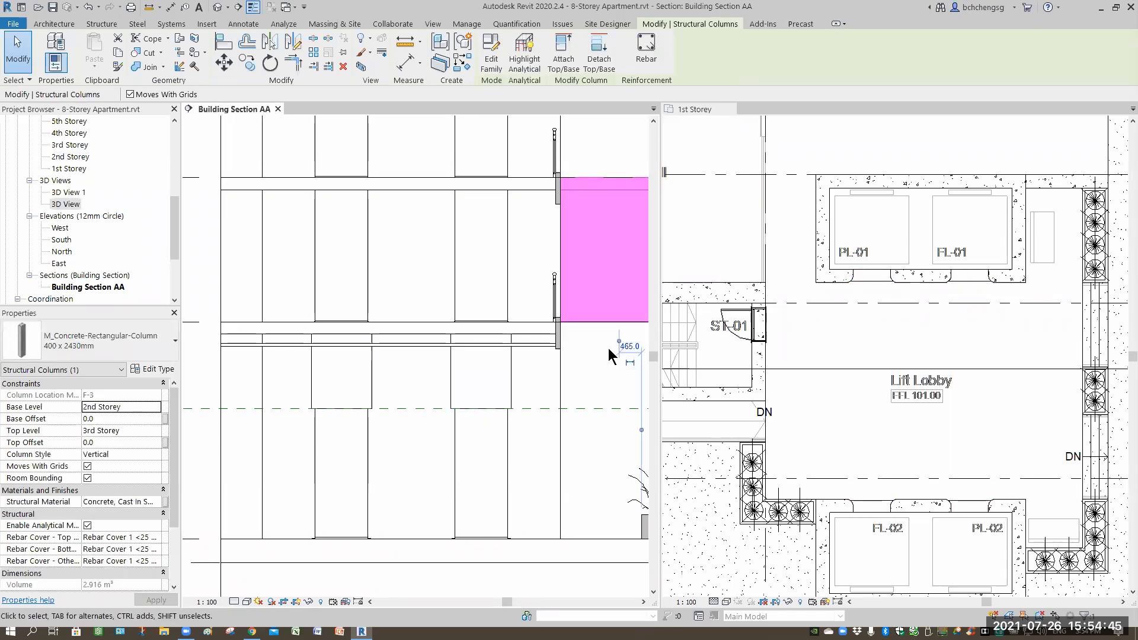
{"action": "left_click", "coordinate": [595, 379]}
{"action": "scroll", "coordinate": [414, 338], "scroll_direction": "down", "scroll_amount": 5}
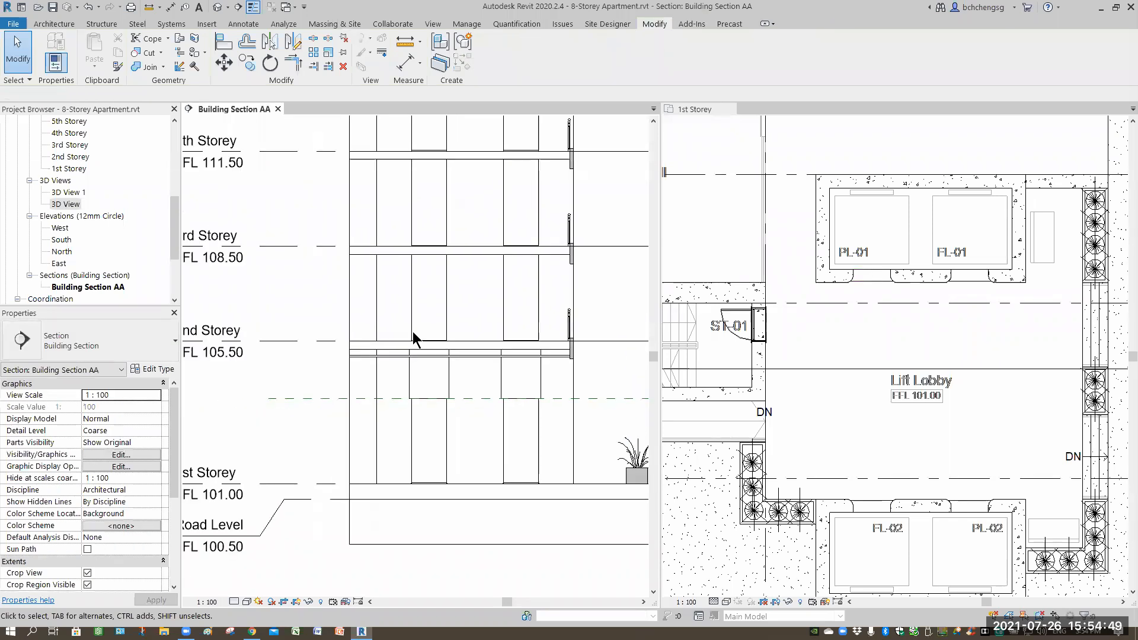
{"action": "middle_click_drag", "start_coordinate": [425, 322], "coordinate": [386, 439]}
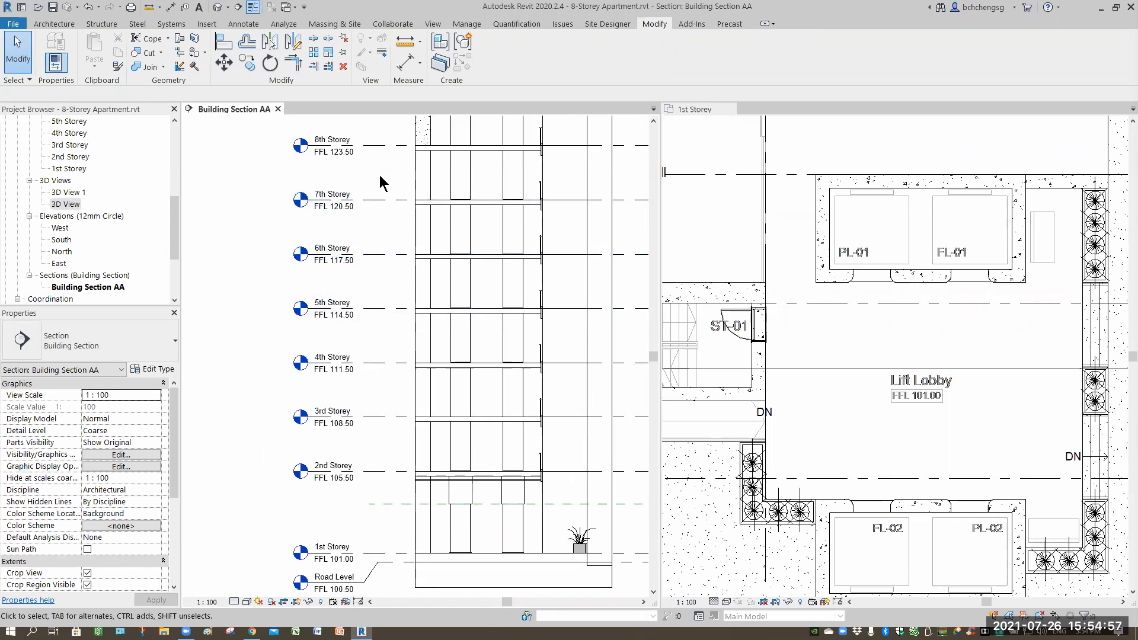
{"action": "middle_click_drag", "start_coordinate": [387, 188], "coordinate": [357, 322]}
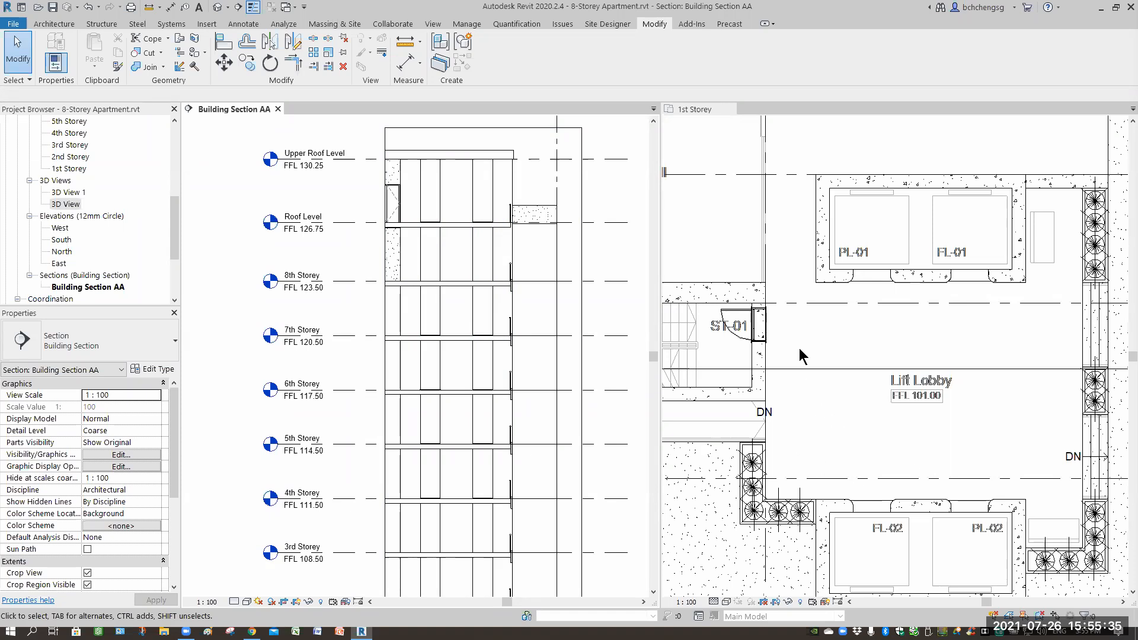
Open the 2nd Storey floor plan, tile it beside the building section and zoom to the lift lobby.
{"action": "left_click", "coordinate": [731, 108]}
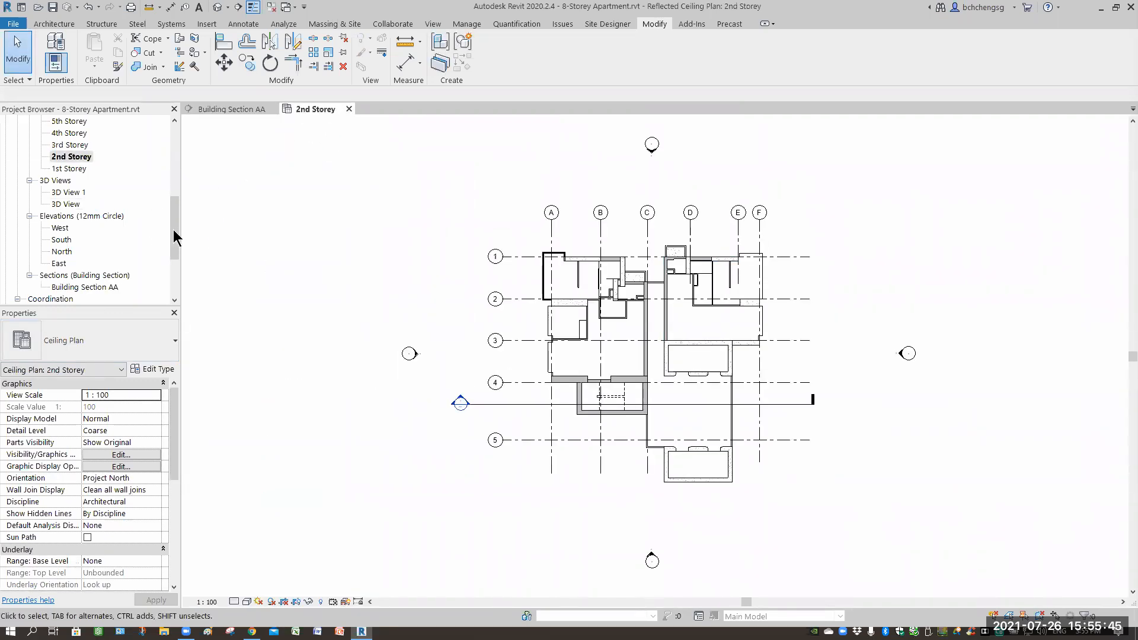
{"action": "mouse_move", "coordinate": [175, 205]}
{"action": "left_mouse_down"}
{"action": "mouse_move", "coordinate": [172, 186]}
{"action": "mouse_move", "coordinate": [70, 181]}
{"action": "mouse_move", "coordinate": [191, 197]}
{"action": "left_mouse_up"}
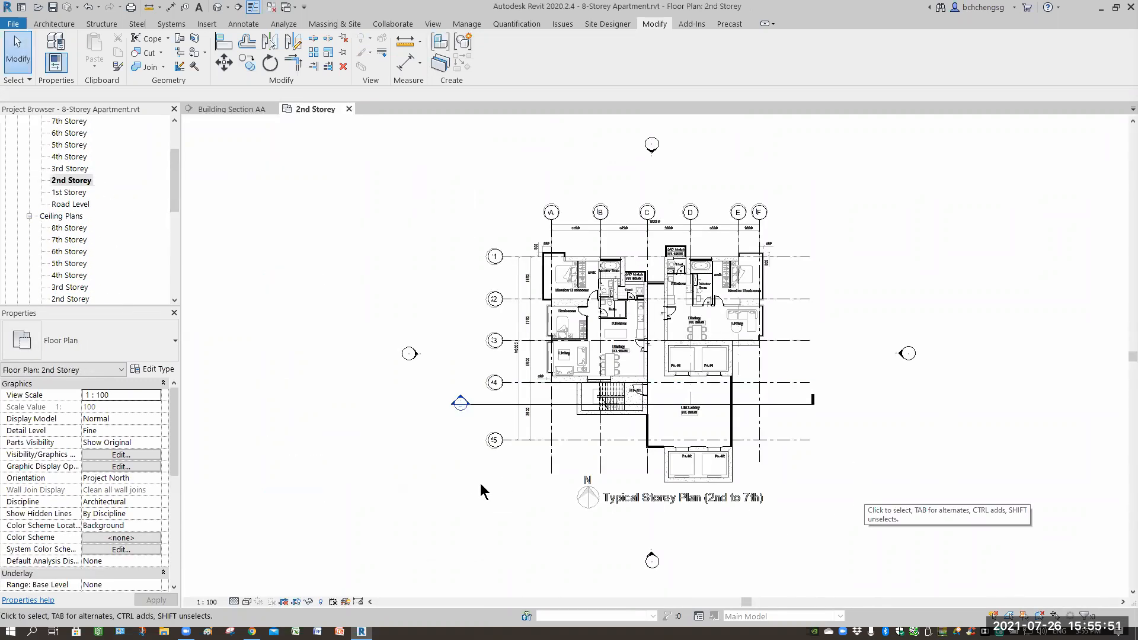
{"action": "key", "text": "w"}
{"action": "key", "text": "t"}
{"action": "left_click", "coordinate": [1008, 453]}
{"action": "scroll", "coordinate": [1008, 453], "scroll_direction": "down", "scroll_amount": 3}
{"action": "middle_click_drag", "start_coordinate": [997, 525], "coordinate": [988, 377]}
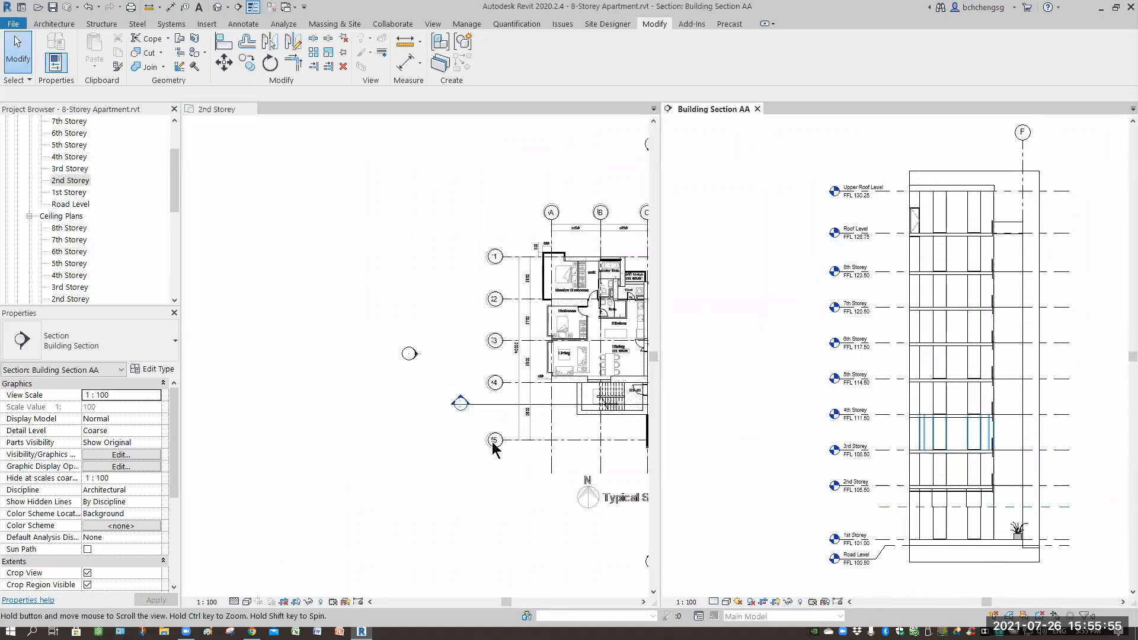
{"action": "left_click", "coordinate": [326, 470]}
{"action": "middle_click_drag", "start_coordinate": [467, 375], "coordinate": [274, 386]}
{"action": "scroll", "coordinate": [484, 378], "scroll_direction": "up", "scroll_amount": 7}
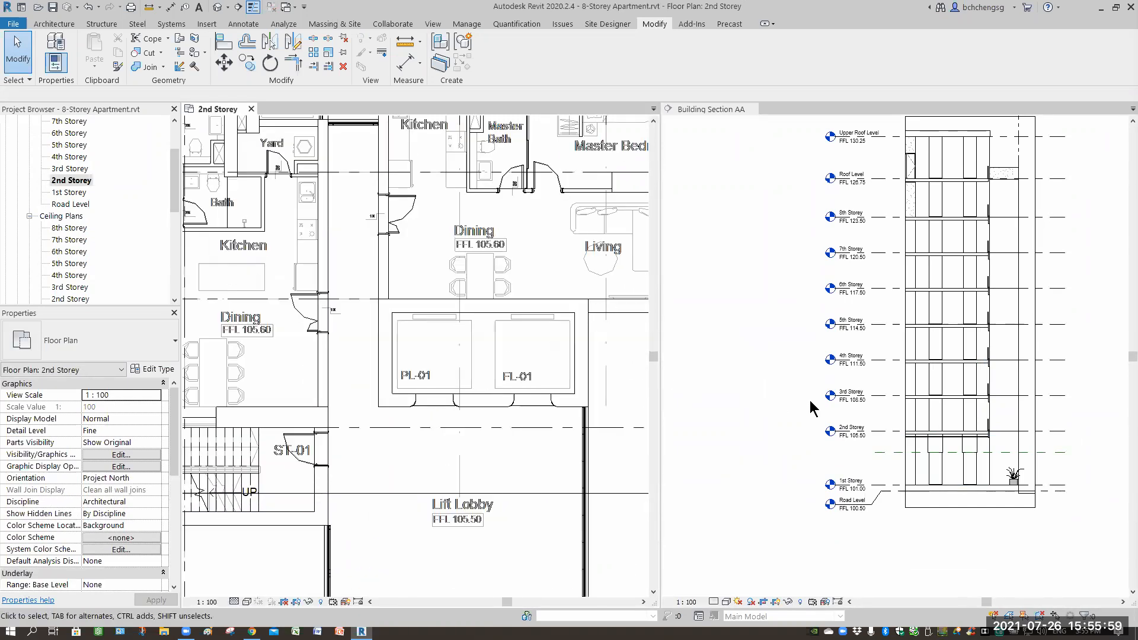
{"action": "middle_click_drag", "start_coordinate": [555, 373], "coordinate": [536, 285]}
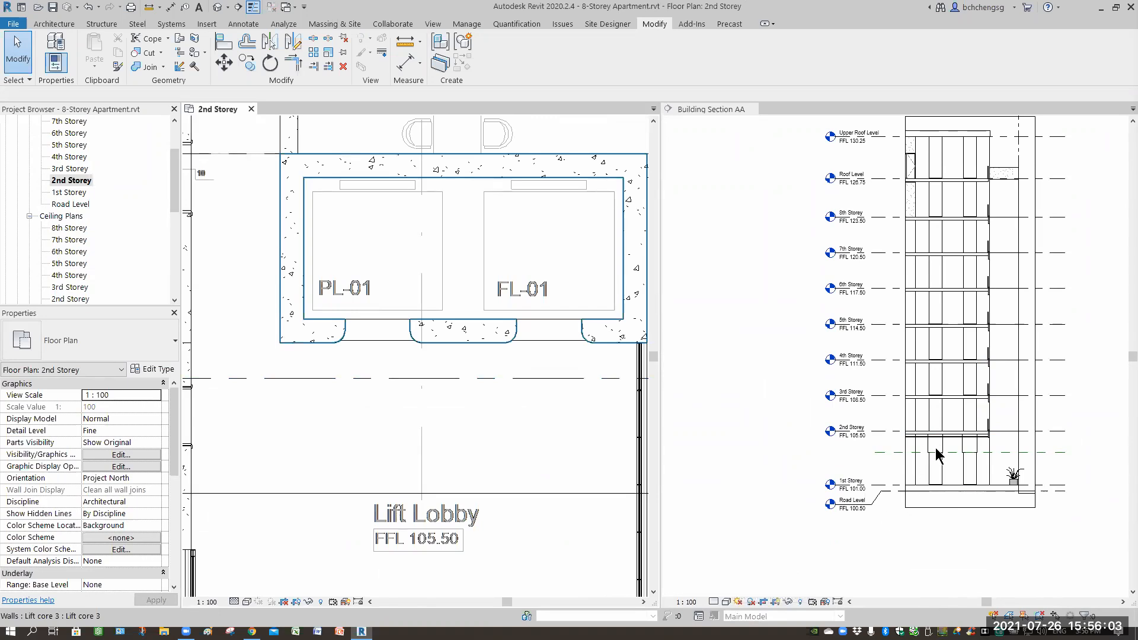
Set the building section's visual style to Shaded and zoom in on the lift transoms.
{"action": "left_click", "coordinate": [726, 602]}
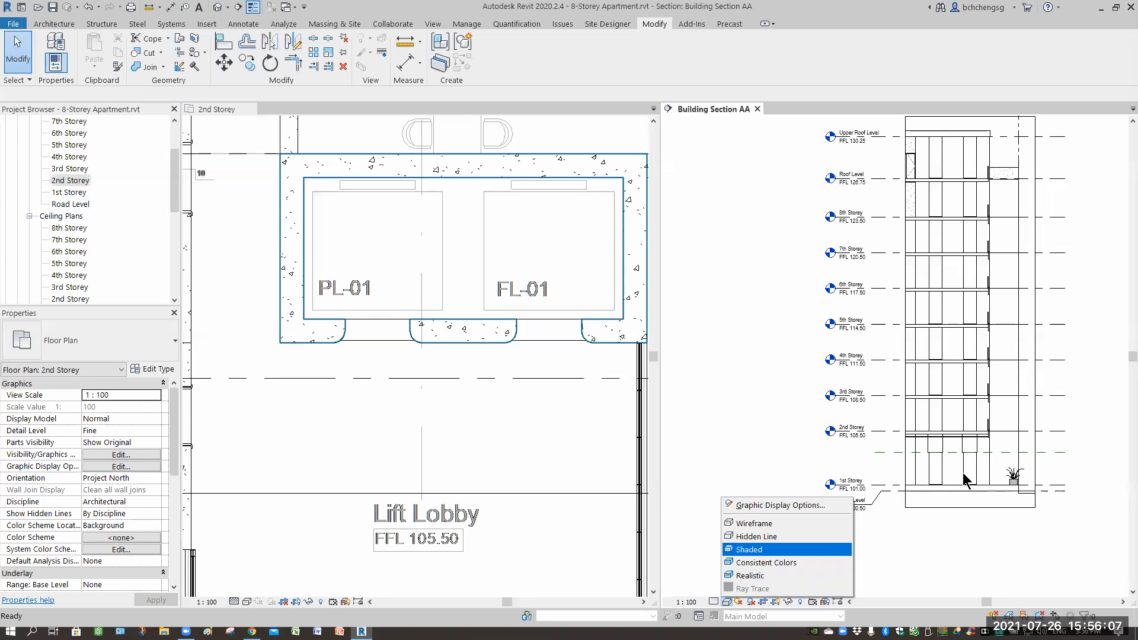
{"action": "key", "text": "Return"}
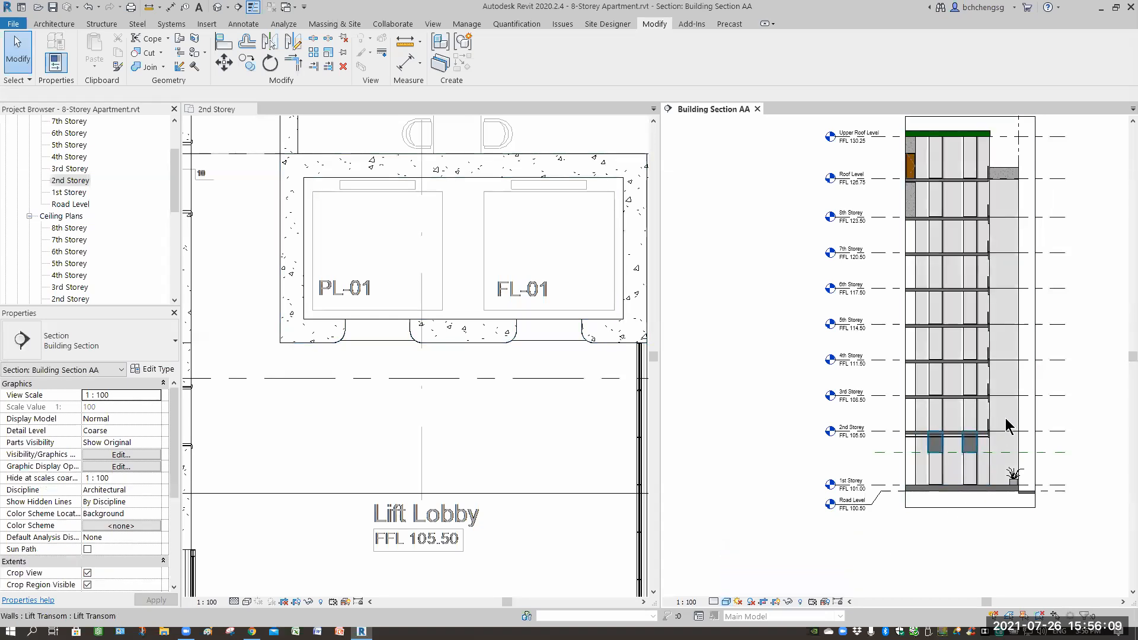
{"action": "scroll", "coordinate": [1007, 425], "scroll_direction": "up", "scroll_amount": 5}
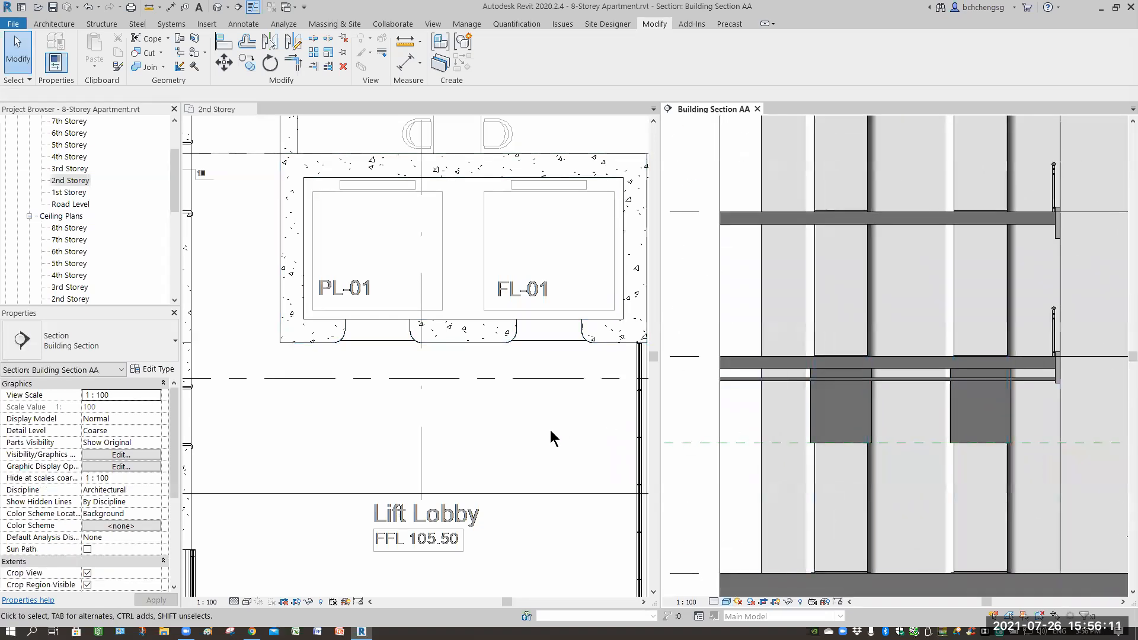
{"action": "left_click", "coordinate": [504, 377]}
{"action": "scroll", "coordinate": [385, 347], "scroll_direction": "down", "scroll_amount": 4}
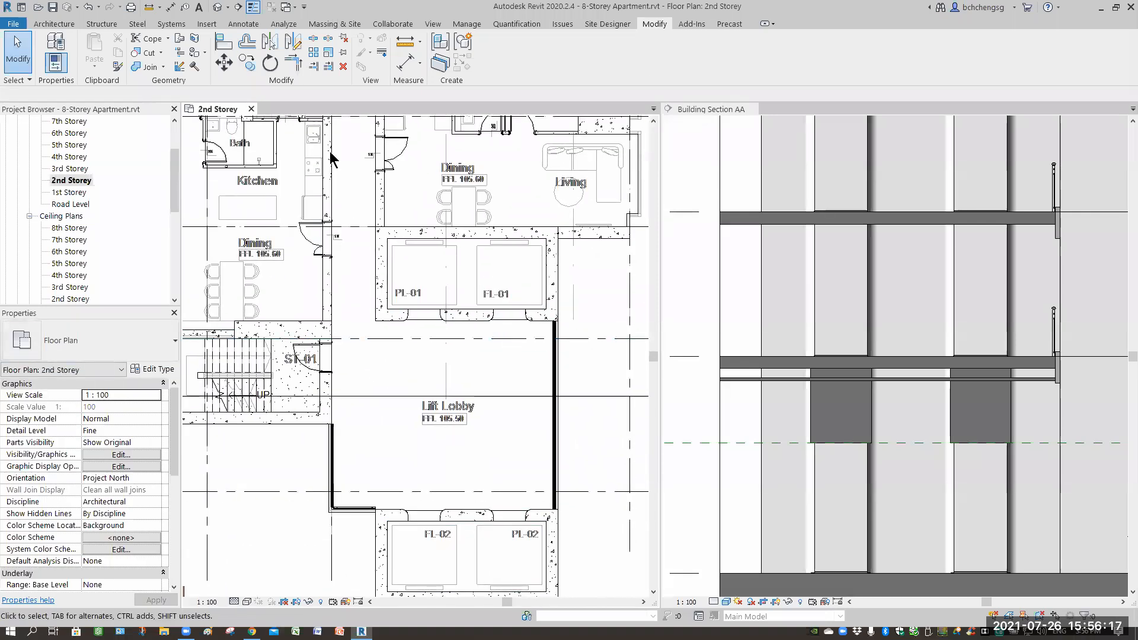
Browse the project's wall families to locate the Lift Transom family.
{"action": "left_click", "coordinate": [54, 23]}
{"action": "left_click", "coordinate": [206, 24]}
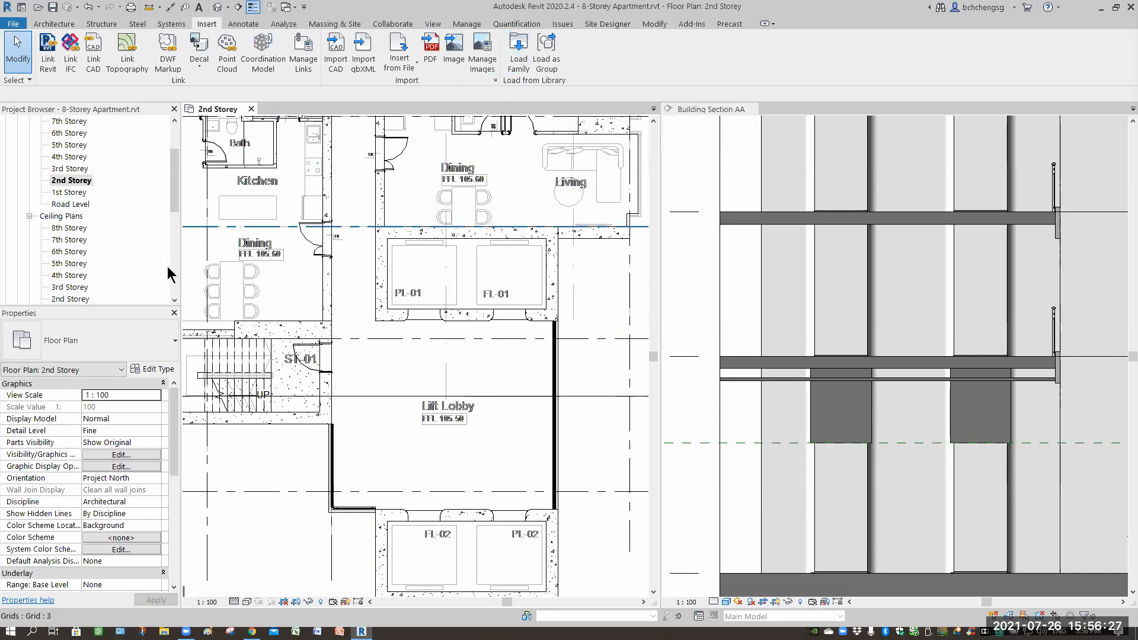
{"action": "scroll", "coordinate": [52, 289], "scroll_direction": "down", "scroll_amount": 7}
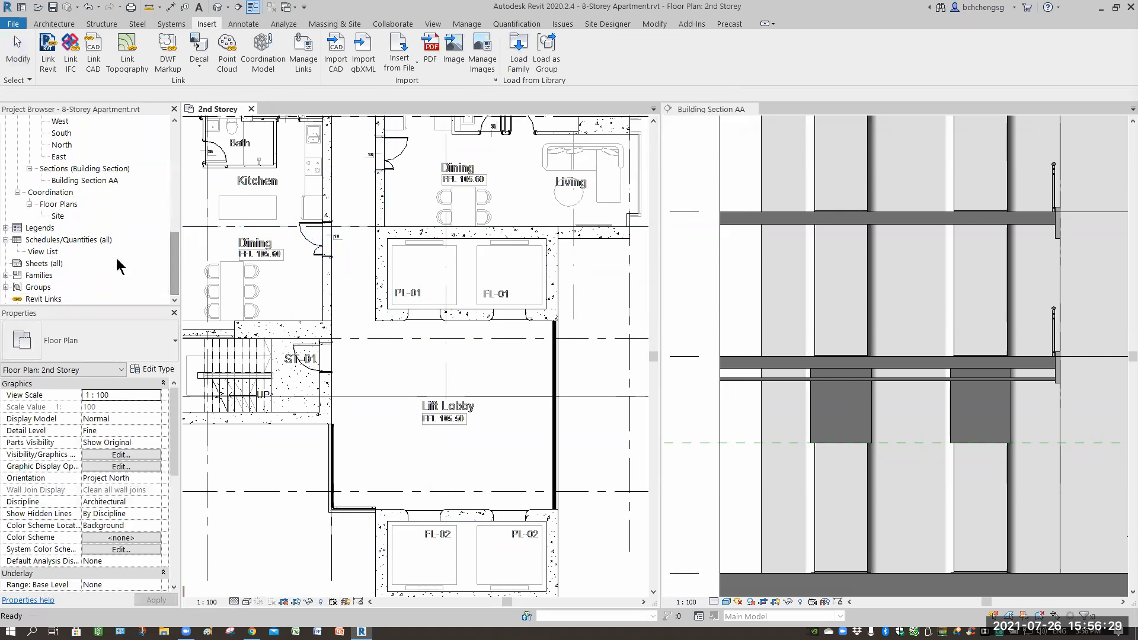
{"action": "left_click_drag", "start_coordinate": [171, 229], "coordinate": [164, 282]}
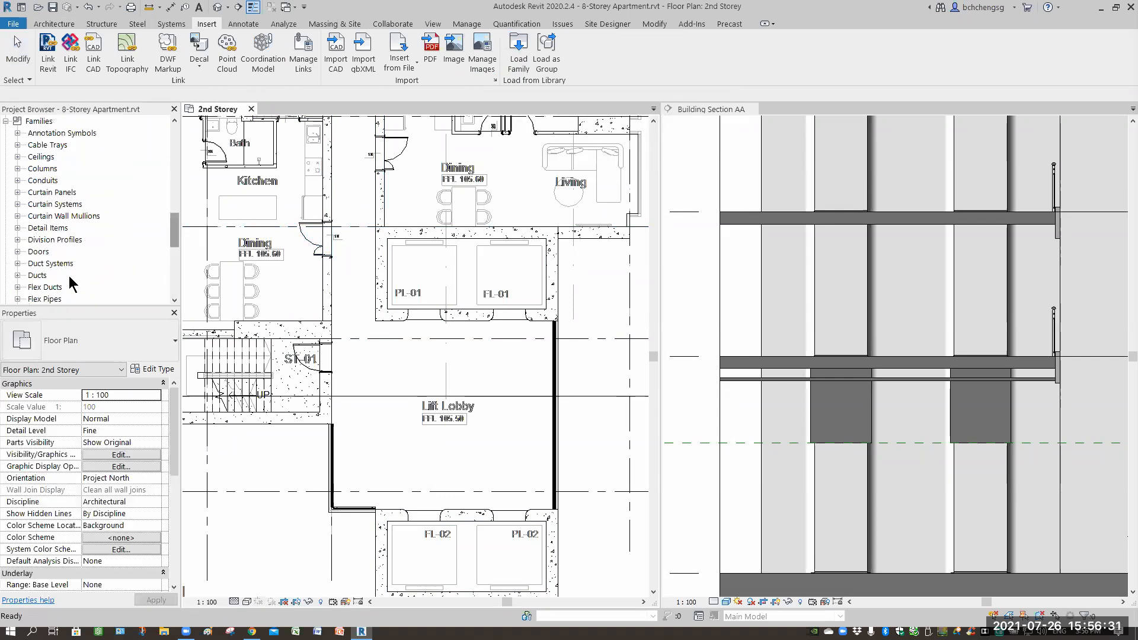
{"action": "left_click", "coordinate": [17, 263]}
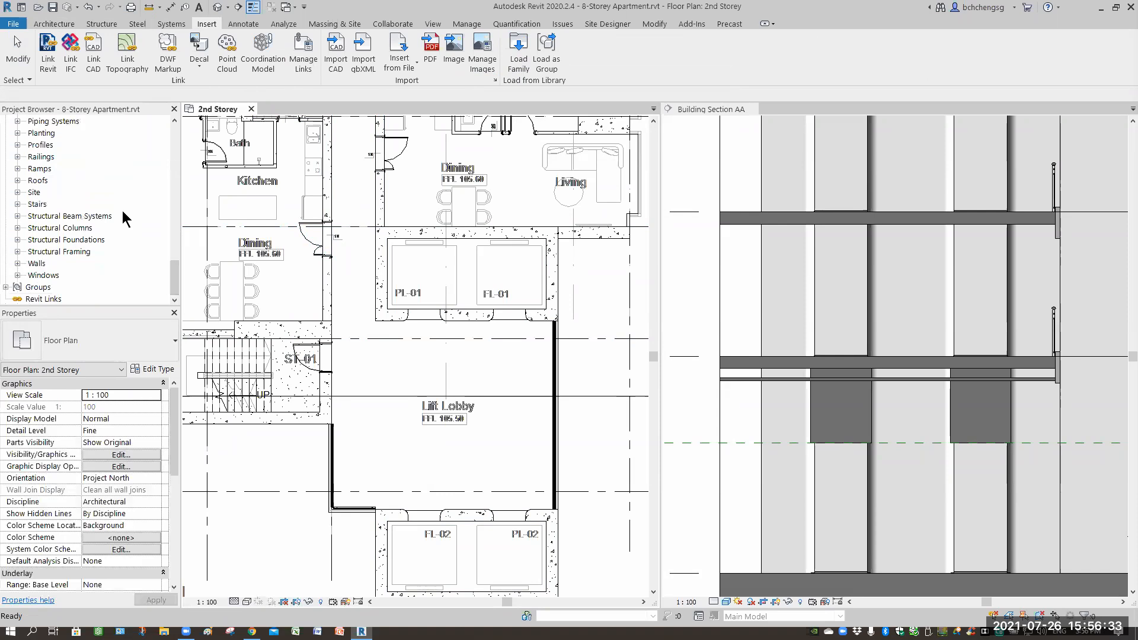
{"action": "scroll", "coordinate": [35, 244], "scroll_direction": "down", "scroll_amount": 1}
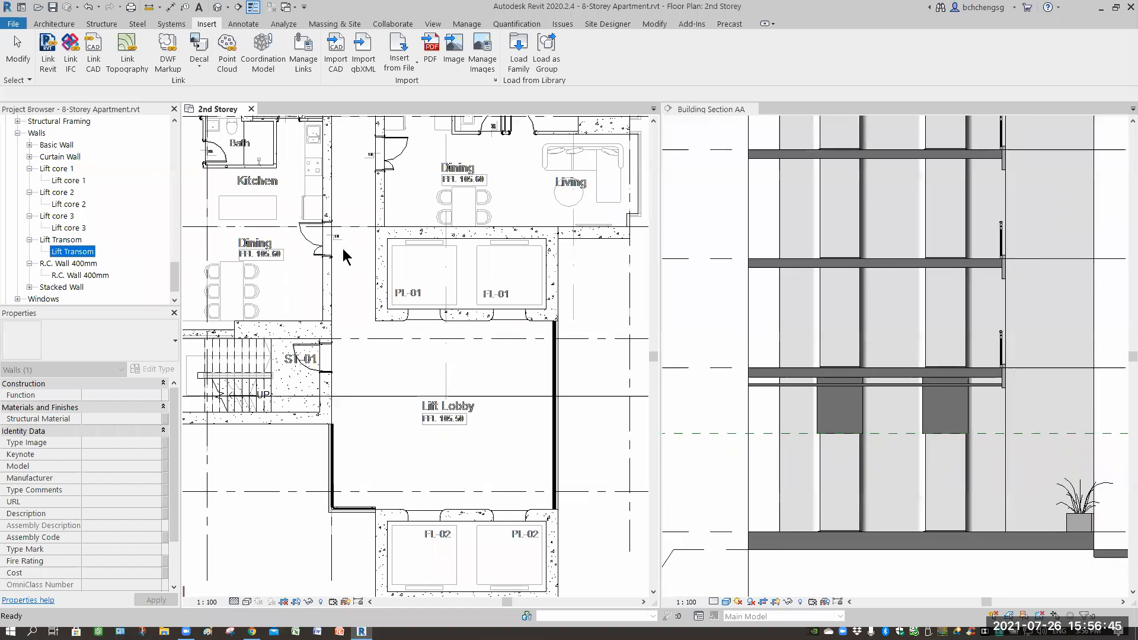
{"action": "scroll", "coordinate": [831, 479], "scroll_direction": "down", "scroll_amount": 3}
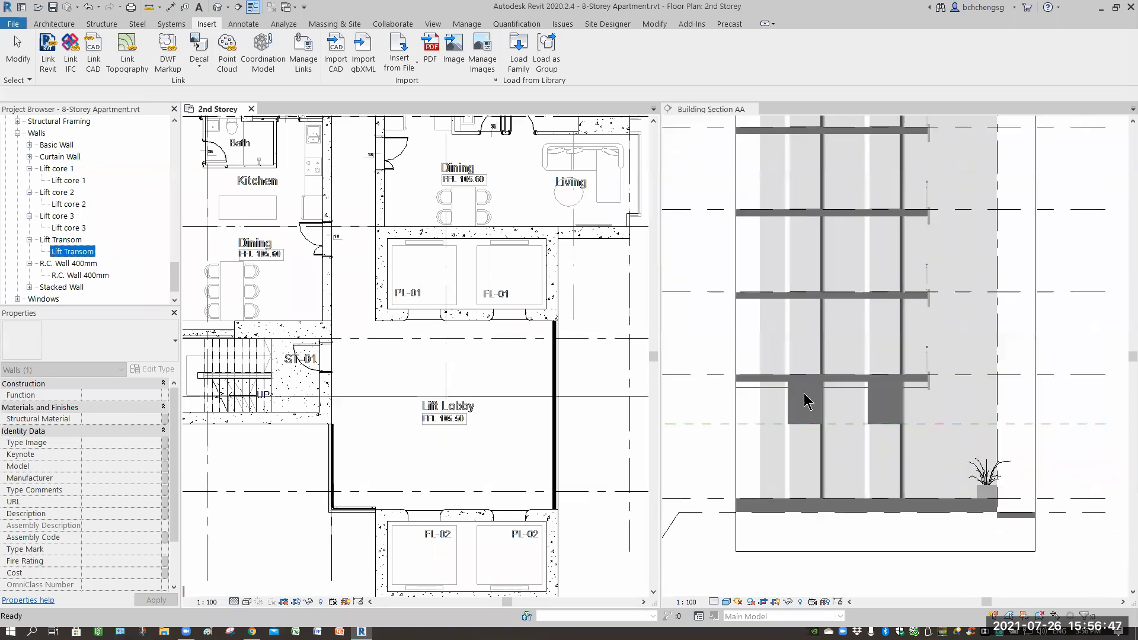
Load the Transom_1.rfa family from the Group library folder into the project.
{"action": "left_click", "coordinate": [800, 302]}
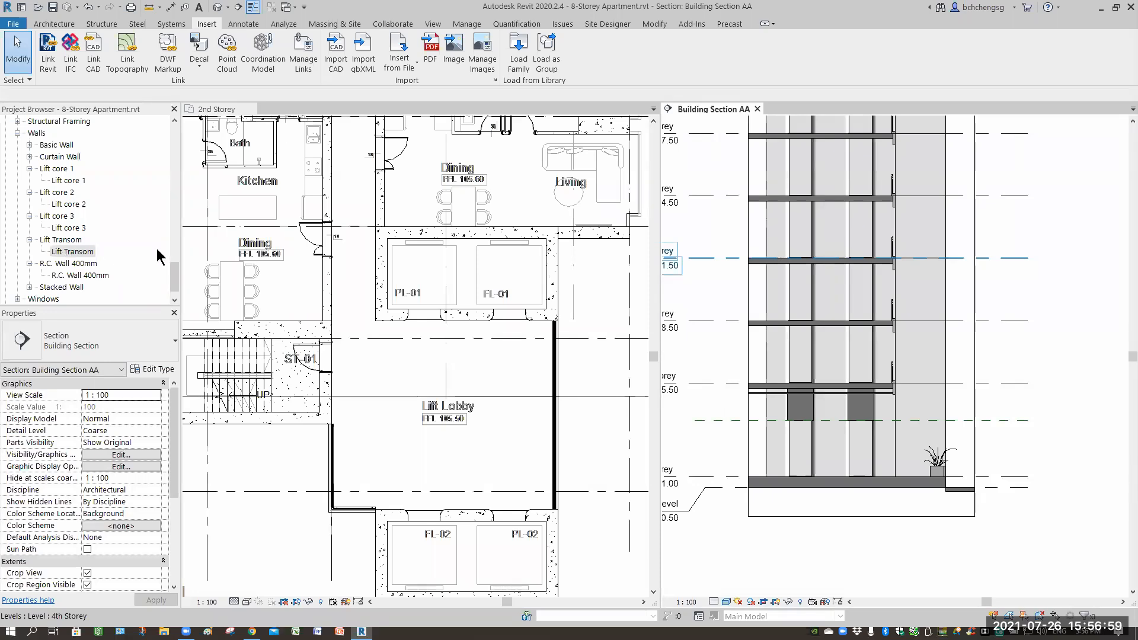
{"action": "left_click", "coordinate": [406, 355]}
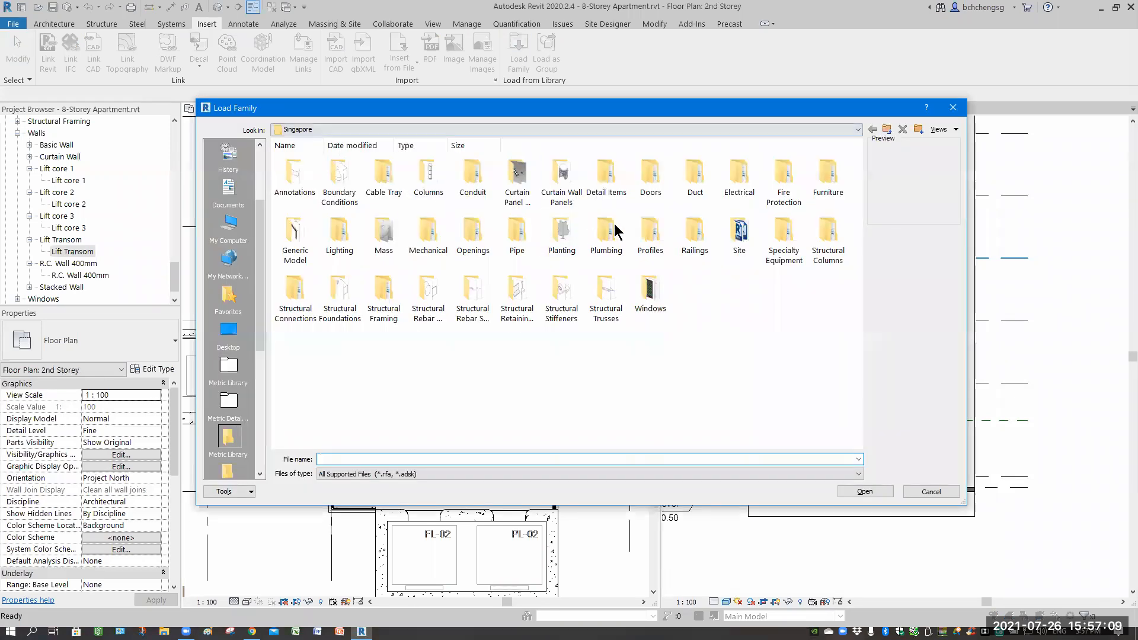
{"action": "left_click", "coordinate": [433, 129]}
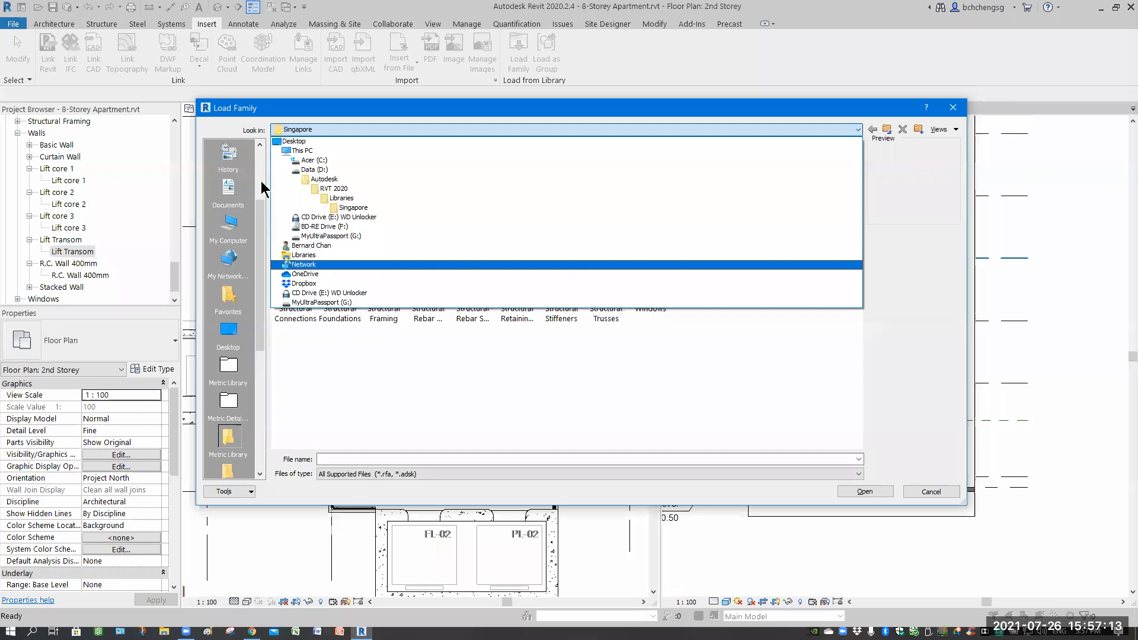
{"action": "left_click", "coordinate": [255, 218]}
{"action": "scroll", "coordinate": [231, 228], "scroll_direction": "up", "scroll_amount": 3}
{"action": "left_click", "coordinate": [228, 228]}
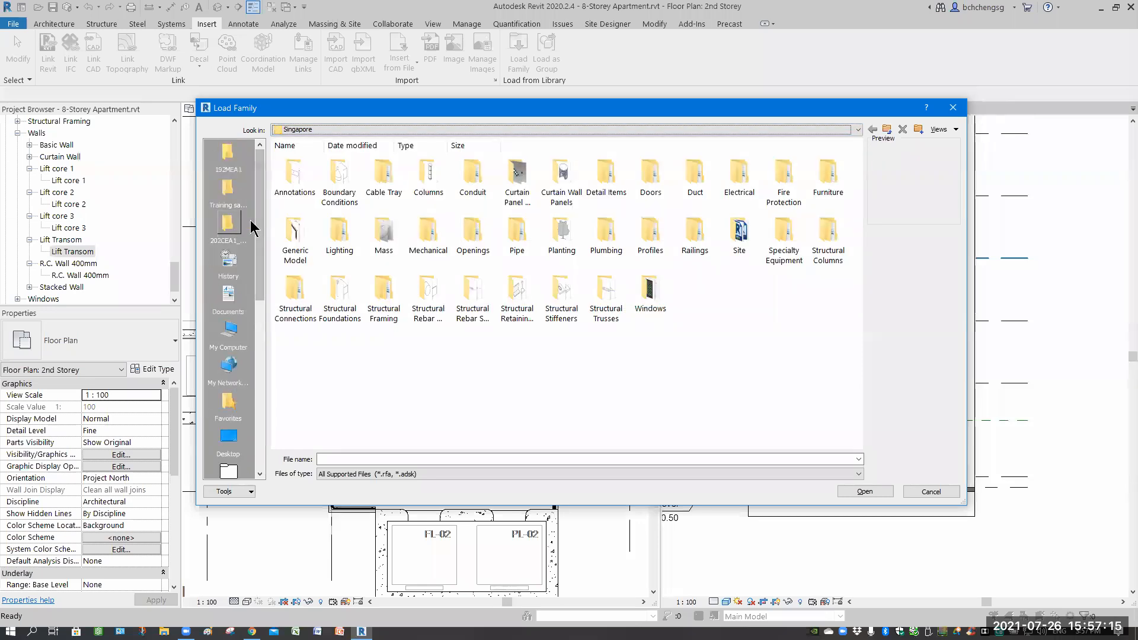
{"action": "double_click", "coordinate": [341, 188]}
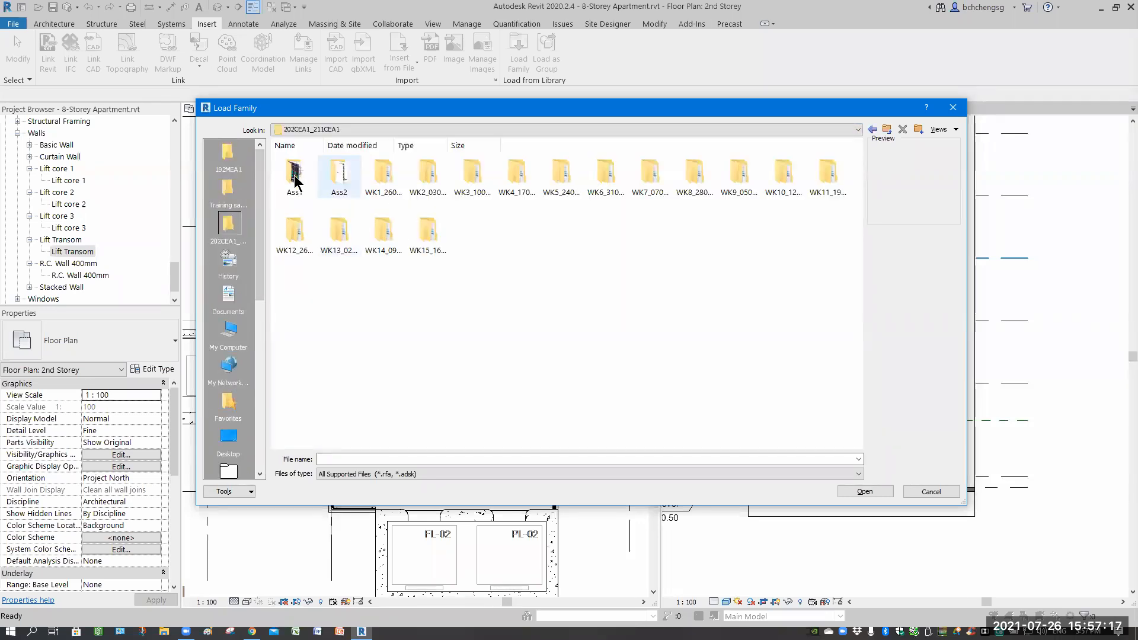
{"action": "double_click", "coordinate": [295, 179]}
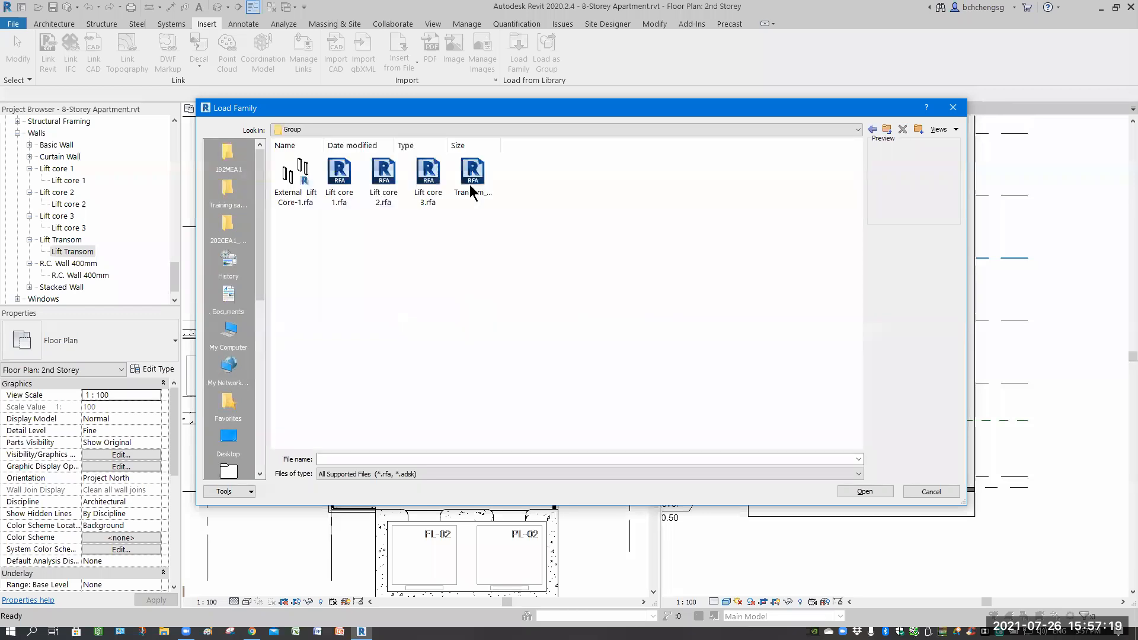
{"action": "left_click", "coordinate": [476, 181]}
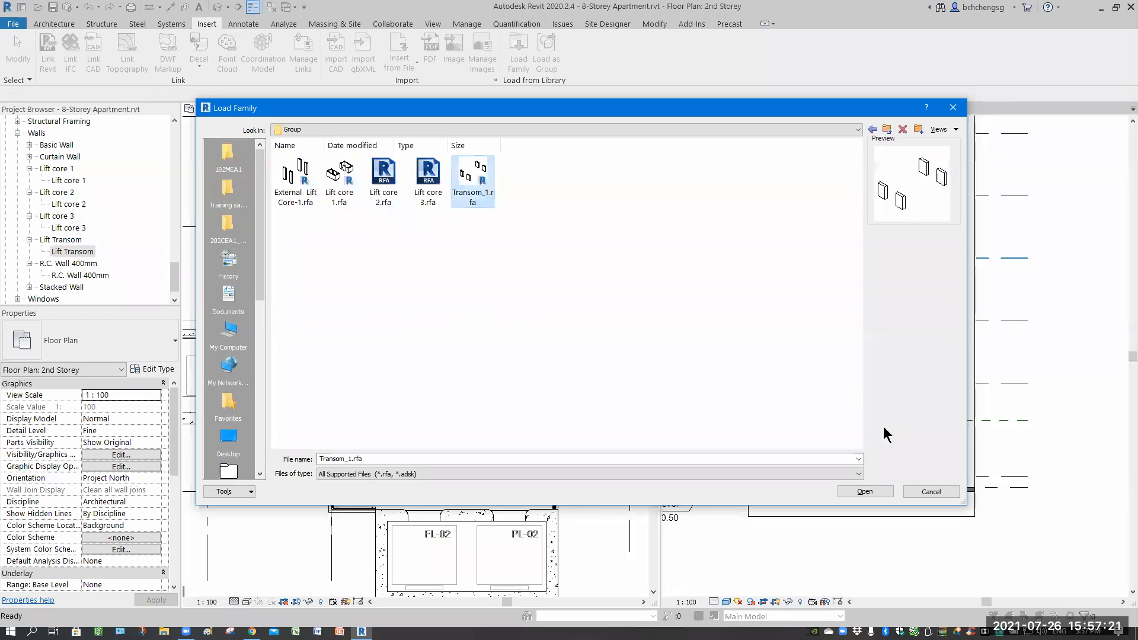
{"action": "left_click", "coordinate": [864, 491]}
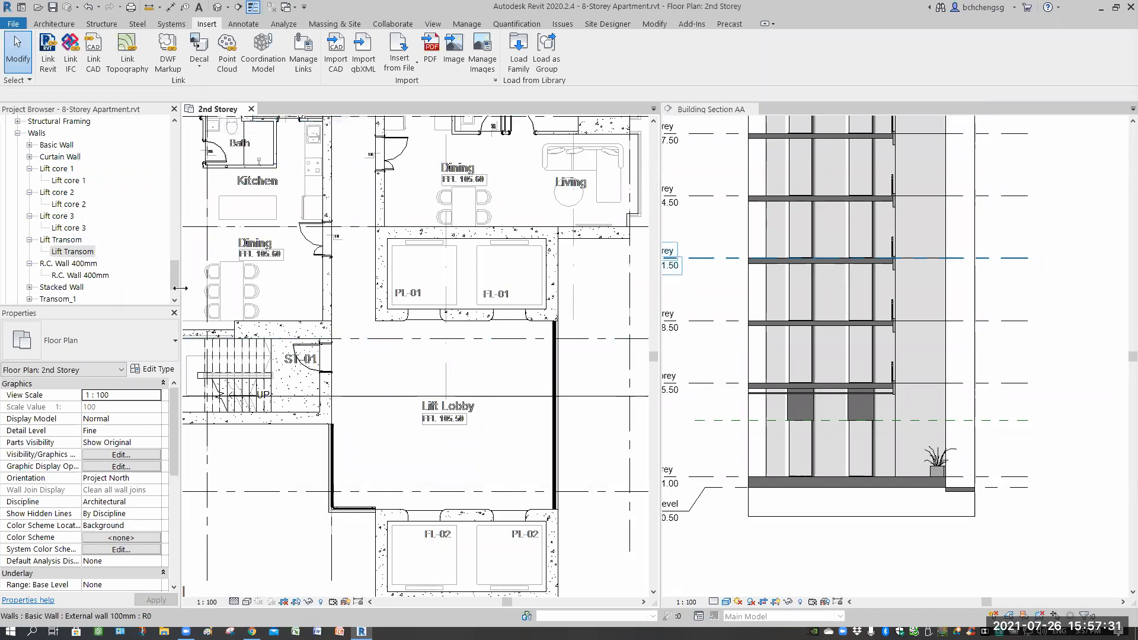
Place a Transom_1 wall family instance at the lift lobby in the 2nd Storey plan.
{"action": "scroll", "coordinate": [29, 266], "scroll_direction": "down", "scroll_amount": 1}
{"action": "left_click", "coordinate": [29, 263]}
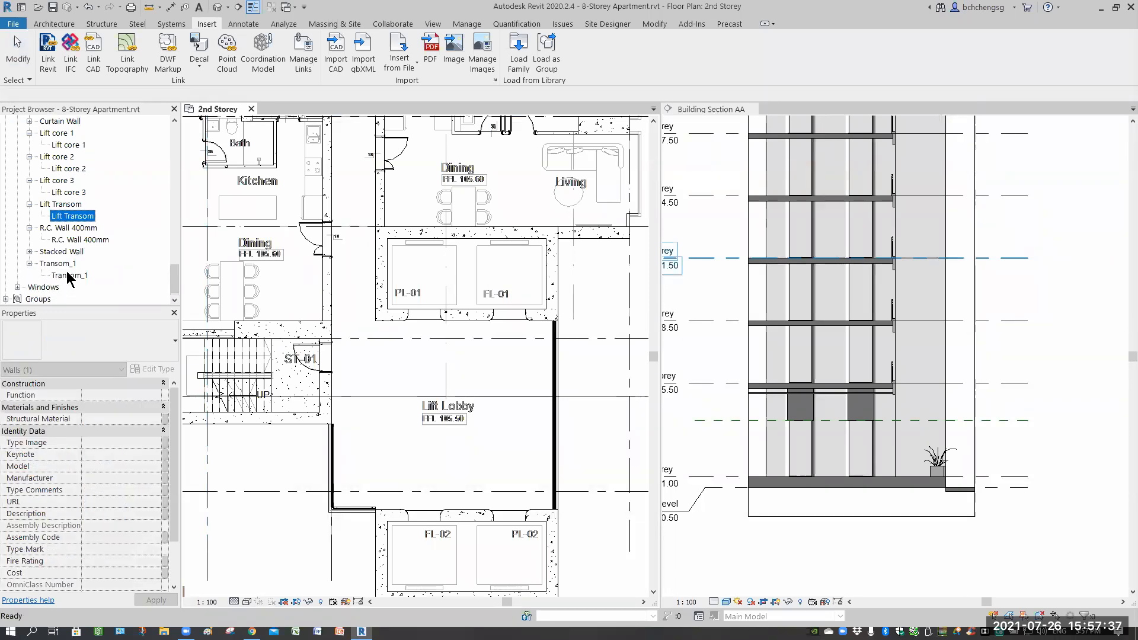
{"action": "left_click", "coordinate": [70, 275]}
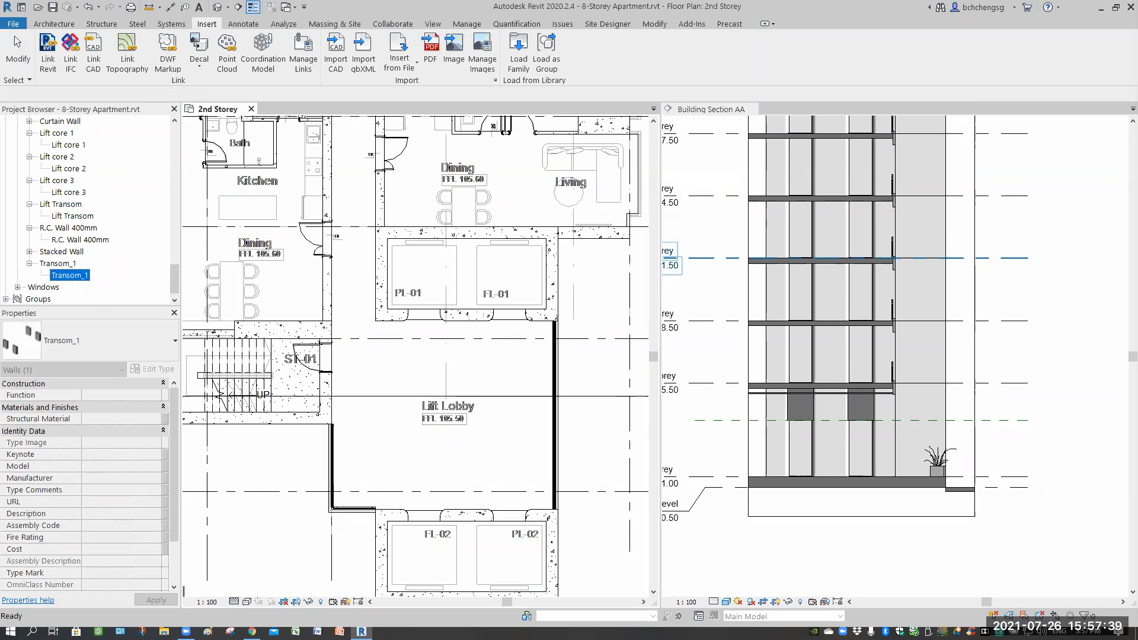
{"action": "left_click_drag", "start_coordinate": [76, 280], "coordinate": [471, 363]}
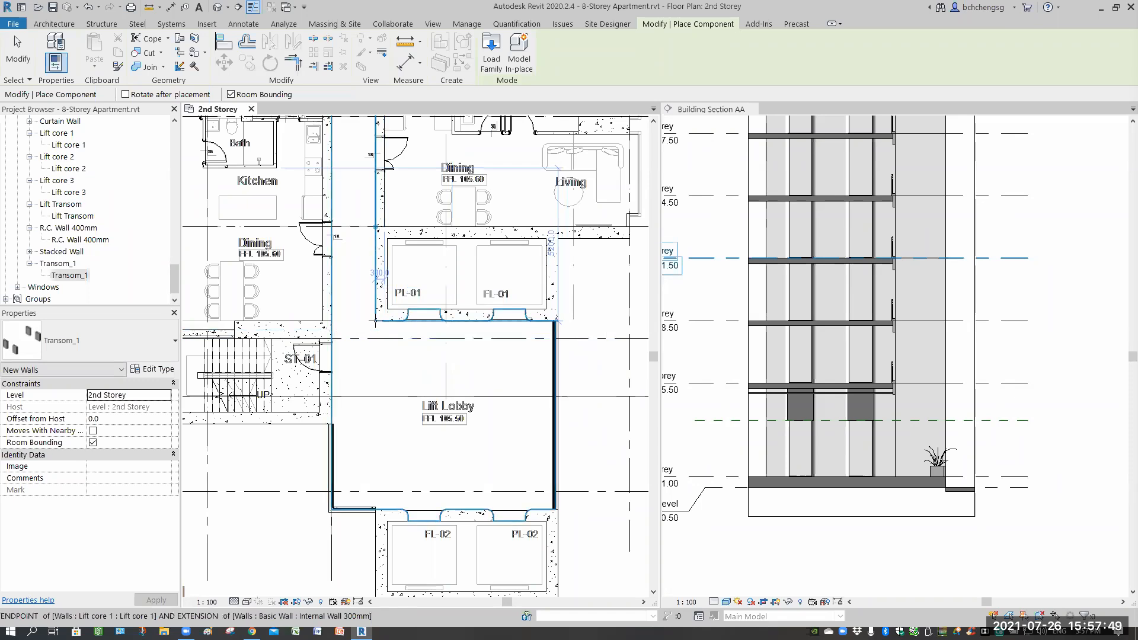
{"action": "left_click", "coordinate": [375, 320]}
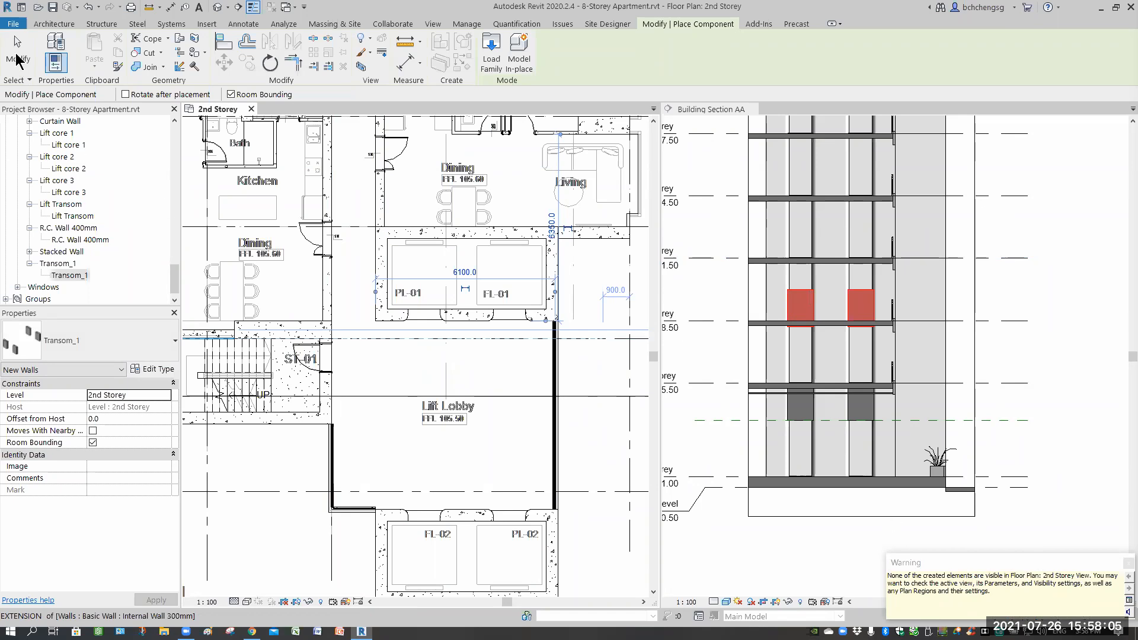
{"action": "key", "text": "Escape"}
{"action": "key", "text": "Escape"}
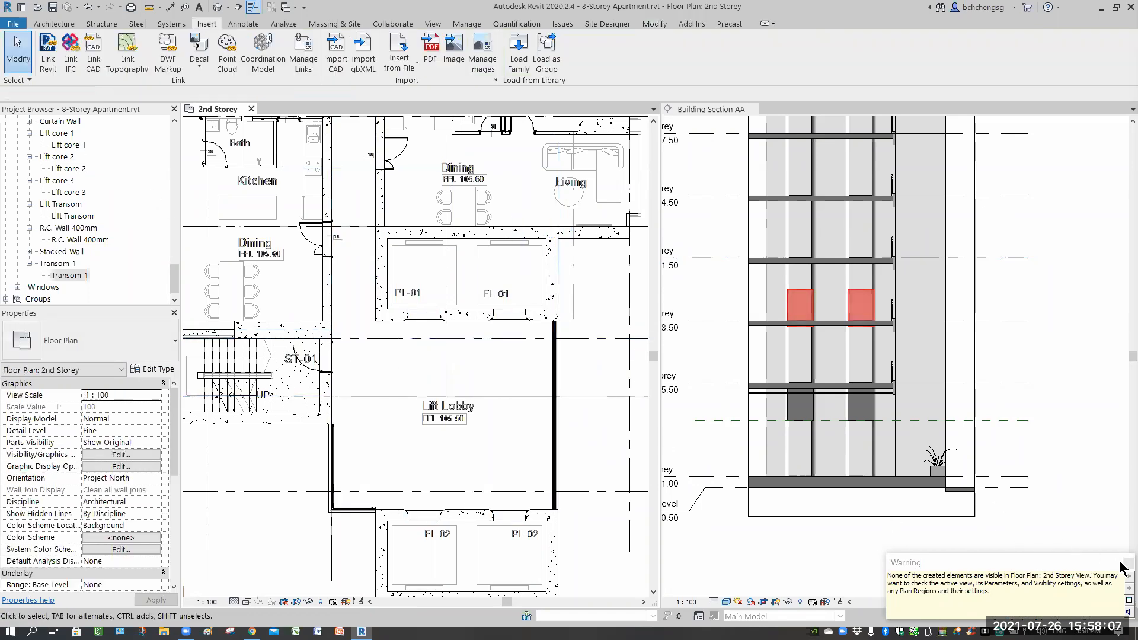
{"action": "left_click", "coordinate": [1120, 558]}
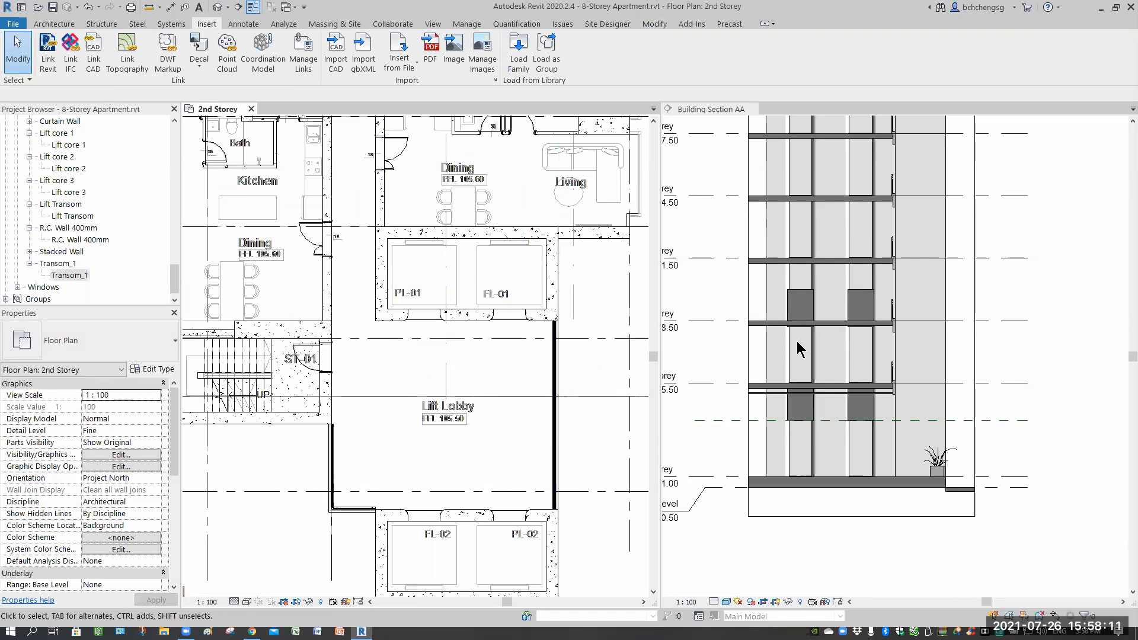
Inspect the placed transom instance in the building section by selecting it and zooming in.
{"action": "middle_click_drag", "start_coordinate": [797, 340], "coordinate": [906, 404]}
{"action": "scroll", "coordinate": [907, 403], "scroll_direction": "up", "scroll_amount": 4}
{"action": "middle_click_drag", "start_coordinate": [853, 311], "coordinate": [912, 199]}
{"action": "left_click", "coordinate": [911, 200]}
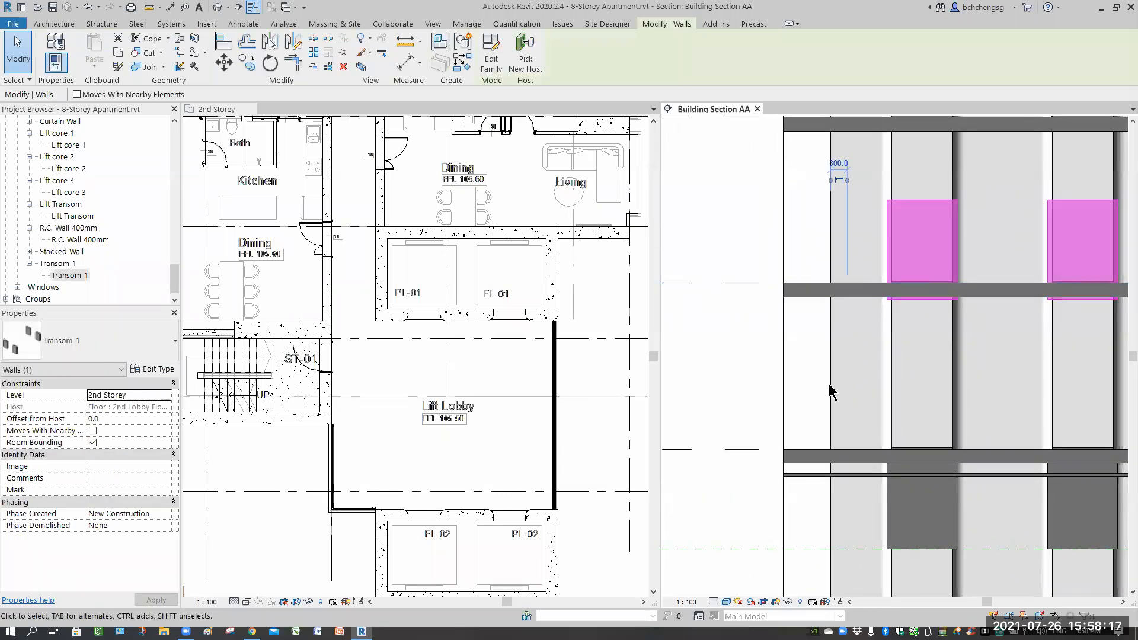
{"action": "scroll", "coordinate": [818, 380], "scroll_direction": "down", "scroll_amount": 4}
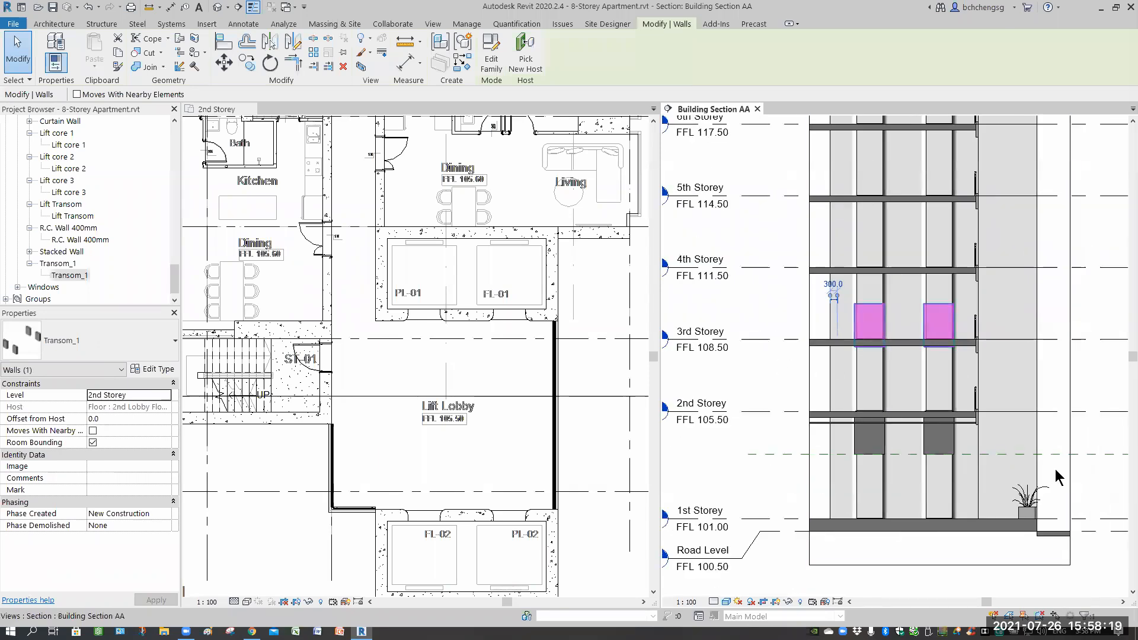
{"action": "key", "text": "Escape"}
{"action": "middle_click_drag", "start_coordinate": [967, 473], "coordinate": [967, 466]}
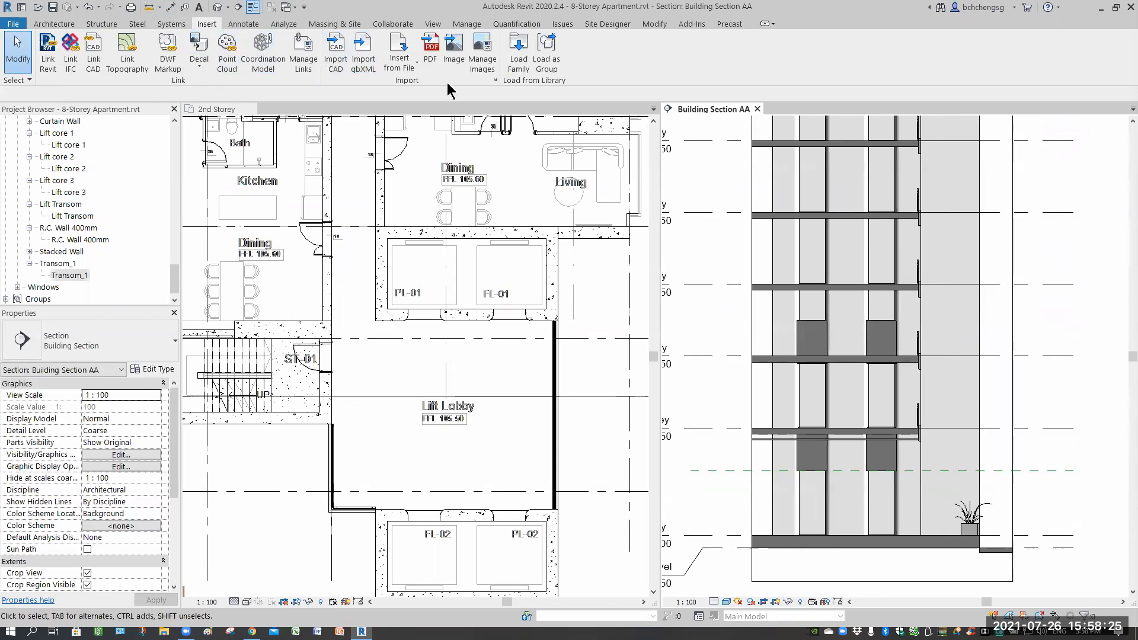
Add a reference plane offset 2200 from a level line in the building section.
{"action": "key", "text": "r"}
{"action": "key", "text": "p"}
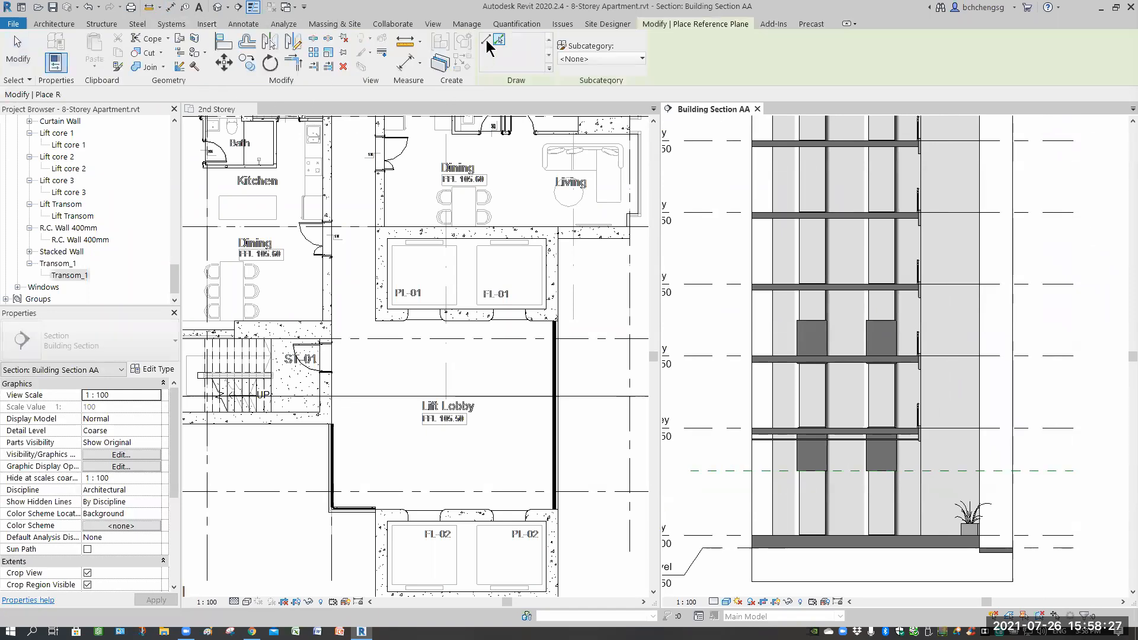
{"action": "left_click", "coordinate": [499, 40]}
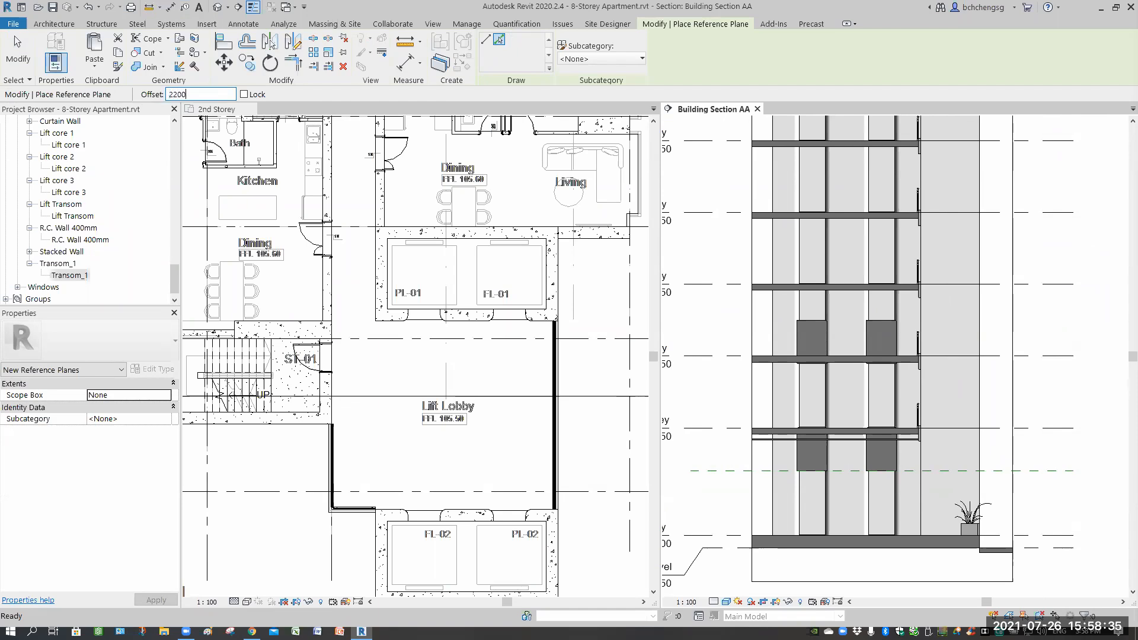
{"action": "type", "text": "2200"}
{"action": "key", "text": "Return"}
{"action": "left_click", "coordinate": [1028, 427]}
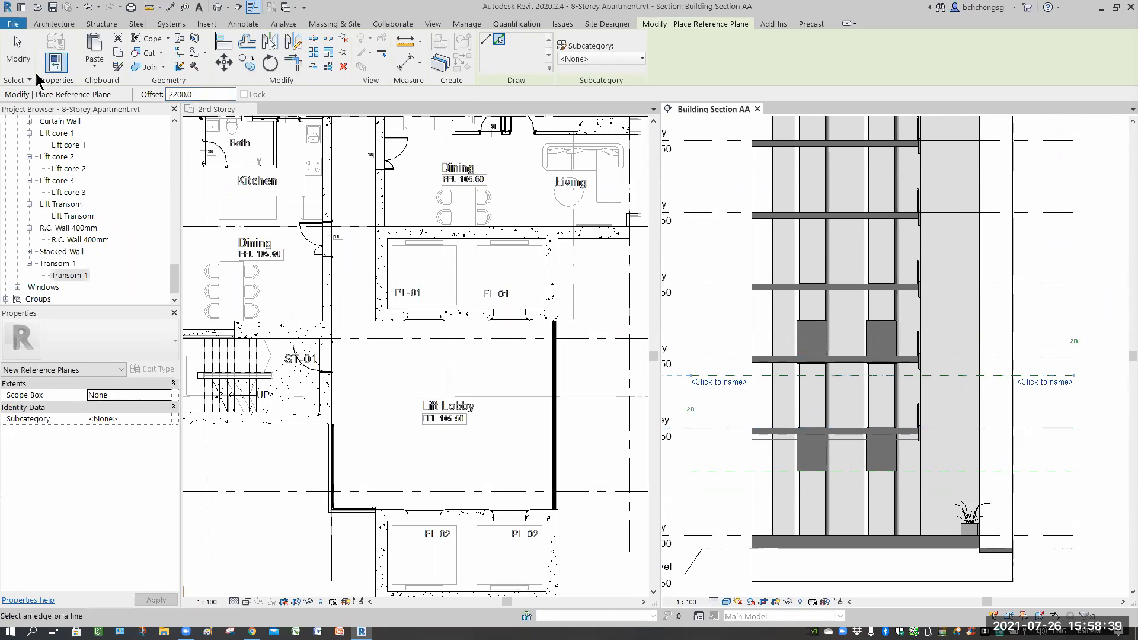
{"action": "key", "text": "Escape"}
{"action": "key", "text": "Escape"}
Select the placed Transom_1 instance in the section and open its family for editing.
{"action": "left_click", "coordinate": [811, 386]}
{"action": "scroll", "coordinate": [810, 386], "scroll_direction": "up", "scroll_amount": 3}
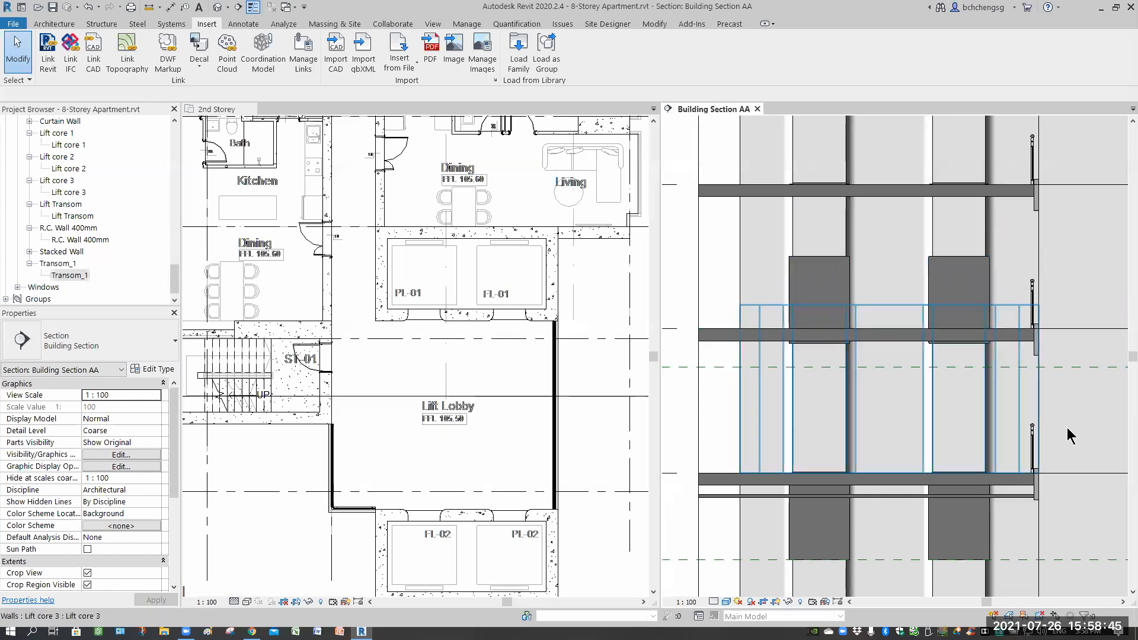
{"action": "scroll", "coordinate": [1071, 372], "scroll_direction": "down", "scroll_amount": 2}
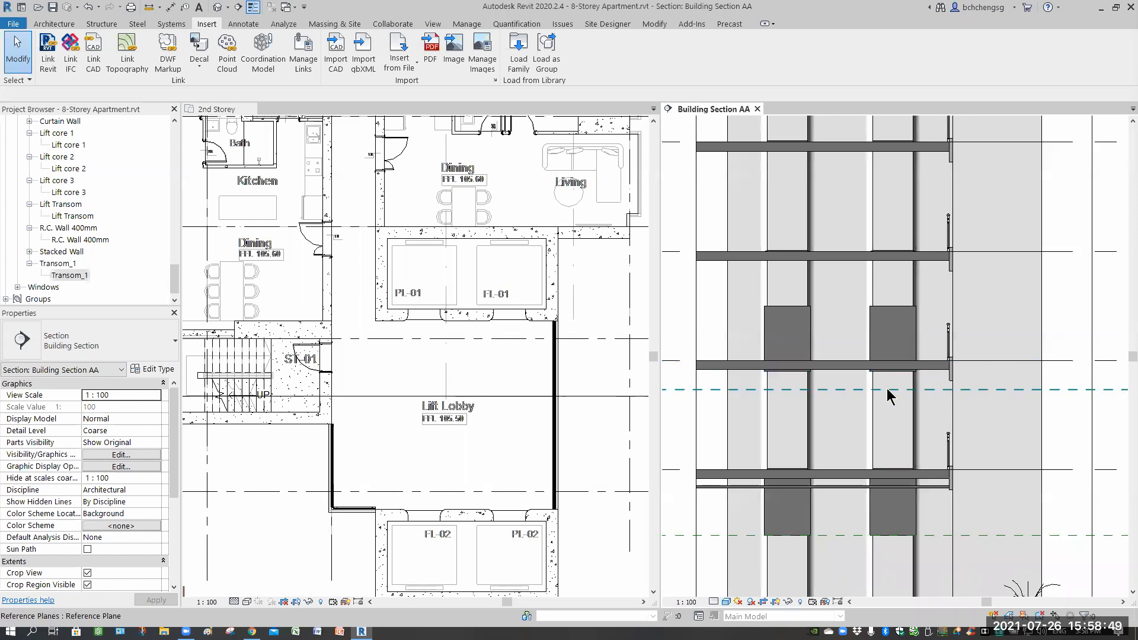
{"action": "left_click", "coordinate": [893, 325]}
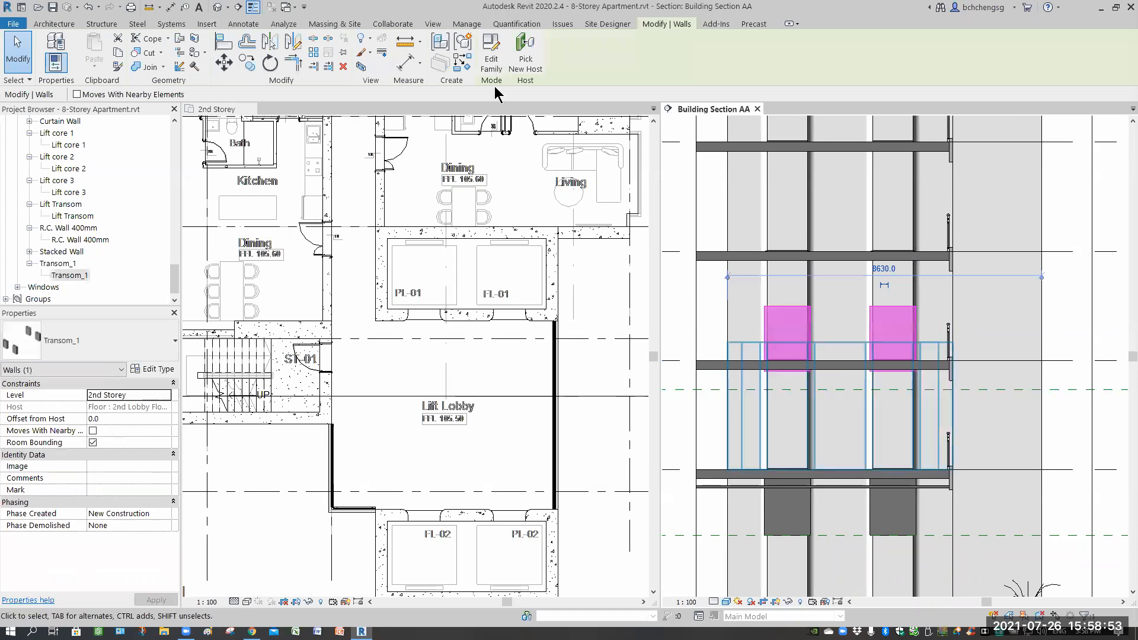
{"action": "left_click", "coordinate": [491, 63]}
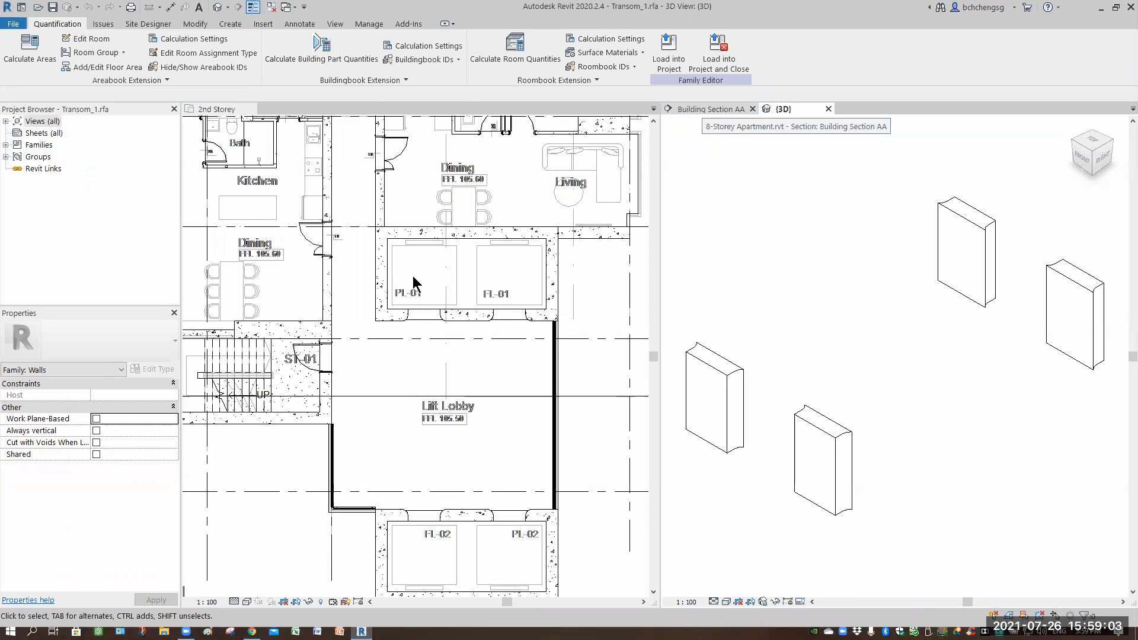
Browse the family's views, opening its Front elevation and 2nd Storey floor plan.
{"action": "left_click", "coordinate": [694, 109]}
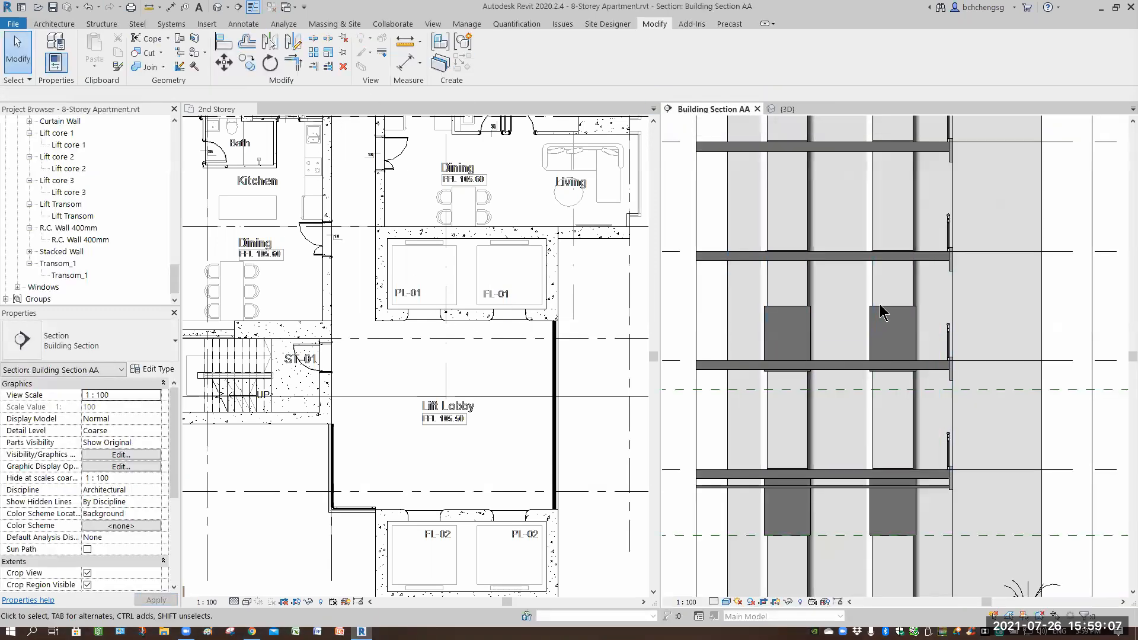
{"action": "left_click", "coordinate": [783, 109]}
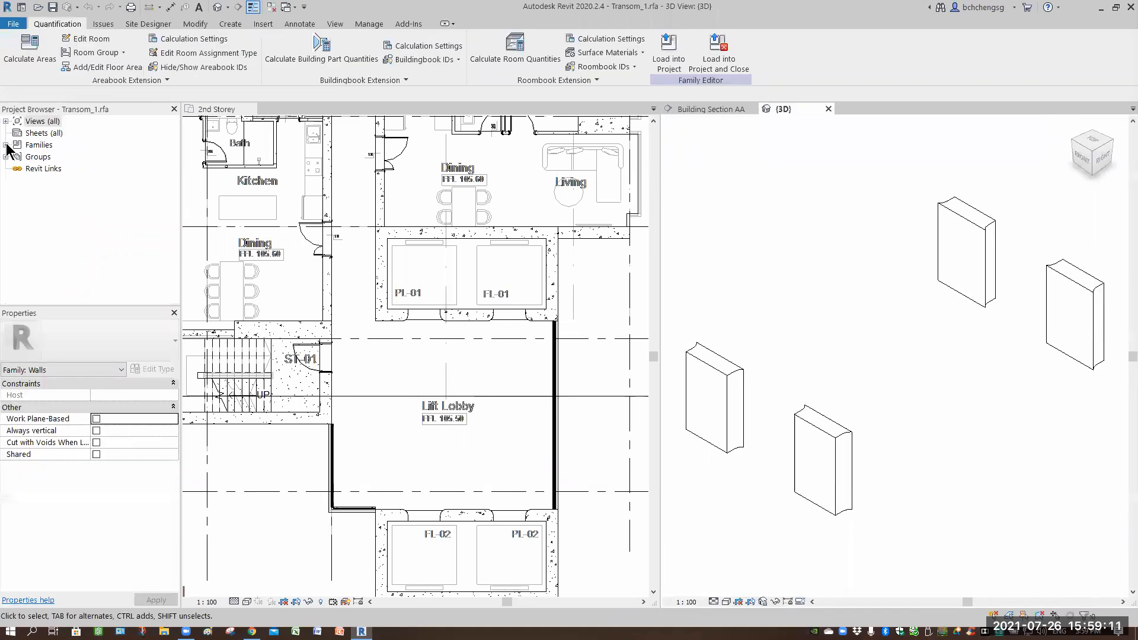
{"action": "double_click", "coordinate": [10, 121]}
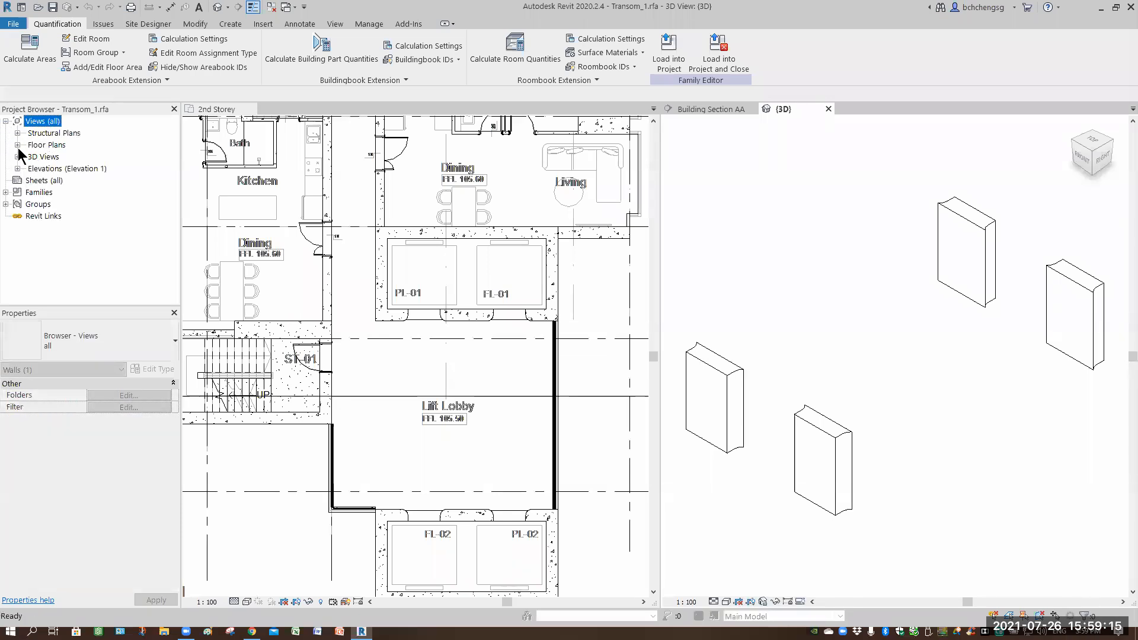
{"action": "left_click", "coordinate": [18, 168]}
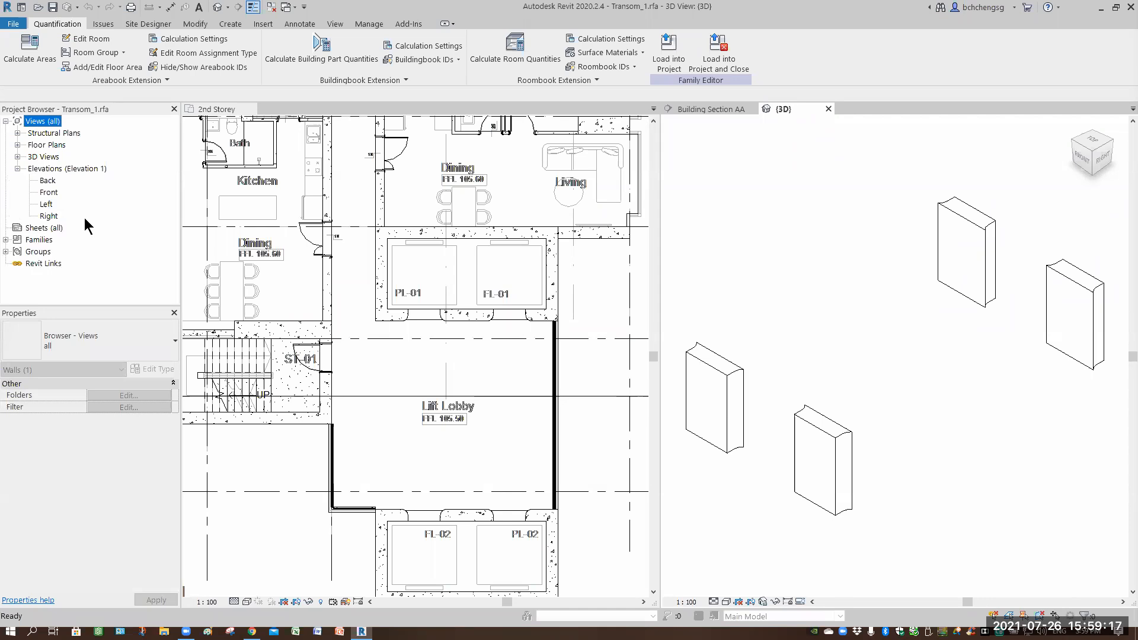
{"action": "double_click", "coordinate": [51, 192]}
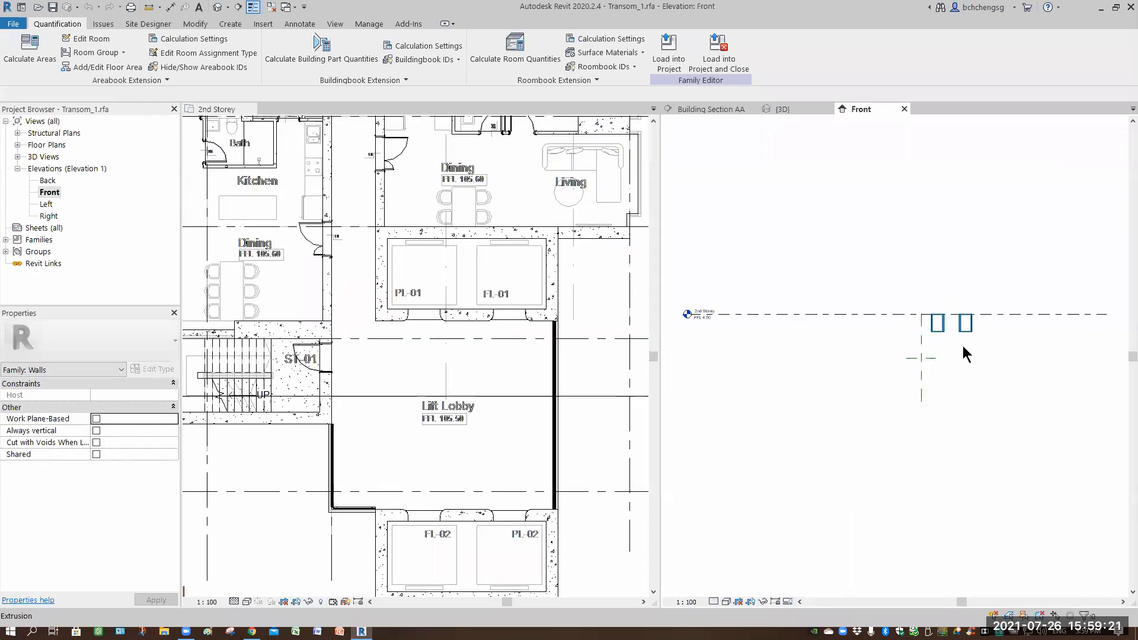
{"action": "scroll", "coordinate": [948, 344], "scroll_direction": "up", "scroll_amount": 5}
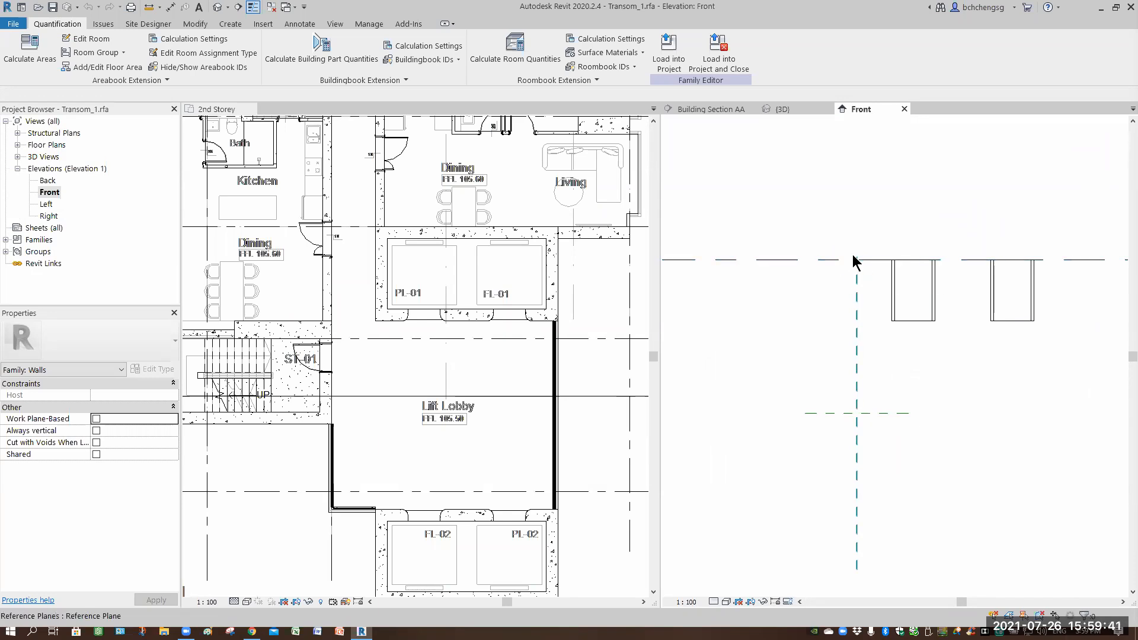
{"action": "left_click", "coordinate": [17, 145]}
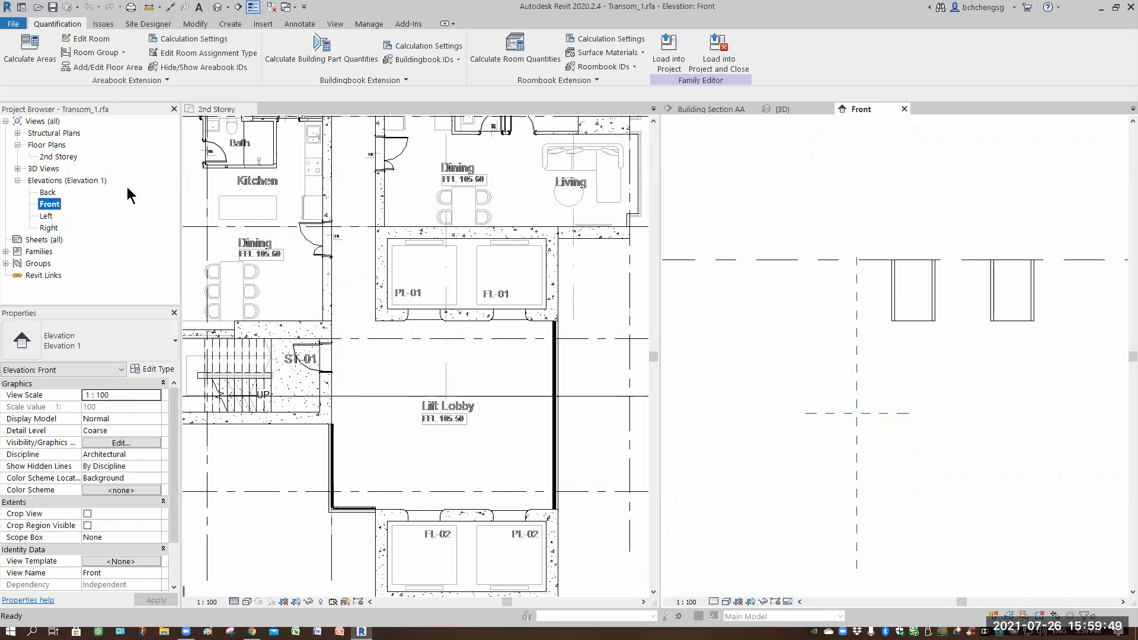
{"action": "double_click", "coordinate": [58, 156]}
Select a transom extrusion in the family's Front elevation to check its depth and dimensions.
{"action": "scroll", "coordinate": [948, 412], "scroll_direction": "down", "scroll_amount": 1}
{"action": "scroll", "coordinate": [900, 355], "scroll_direction": "down", "scroll_amount": 1}
{"action": "middle_click_drag", "start_coordinate": [900, 355], "coordinate": [892, 346]}
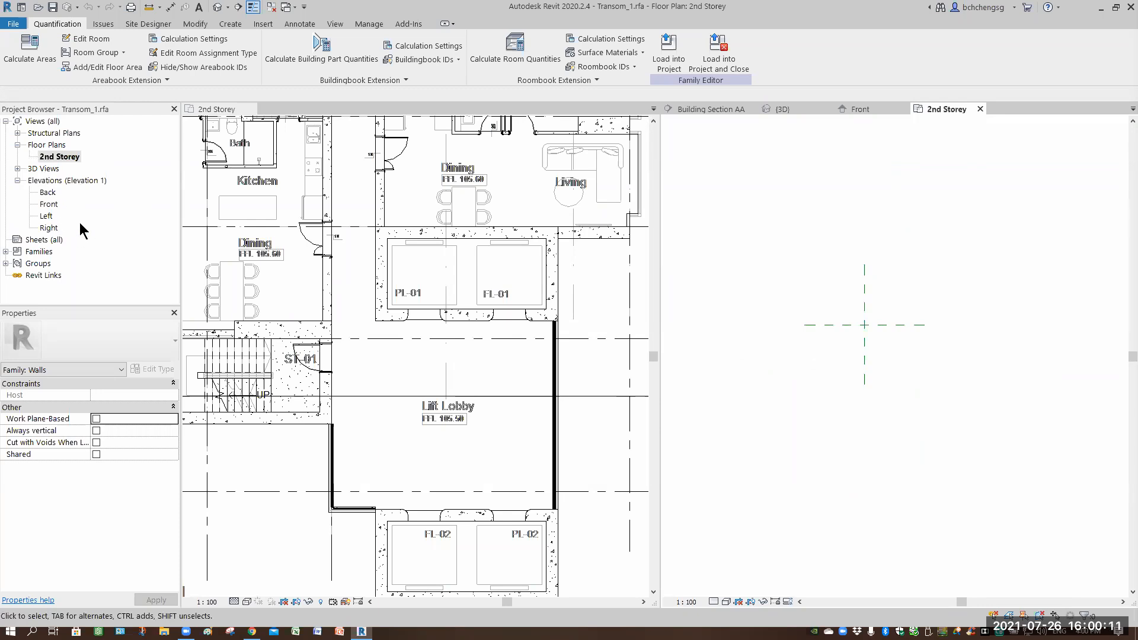
{"action": "double_click", "coordinate": [50, 205]}
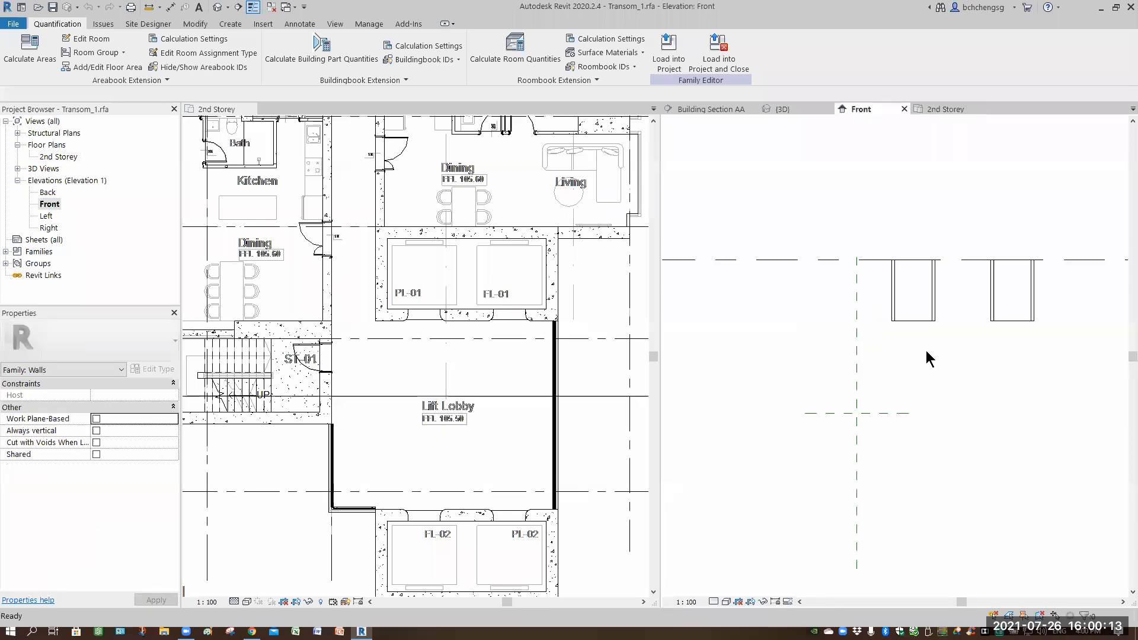
{"action": "left_click", "coordinate": [954, 368]}
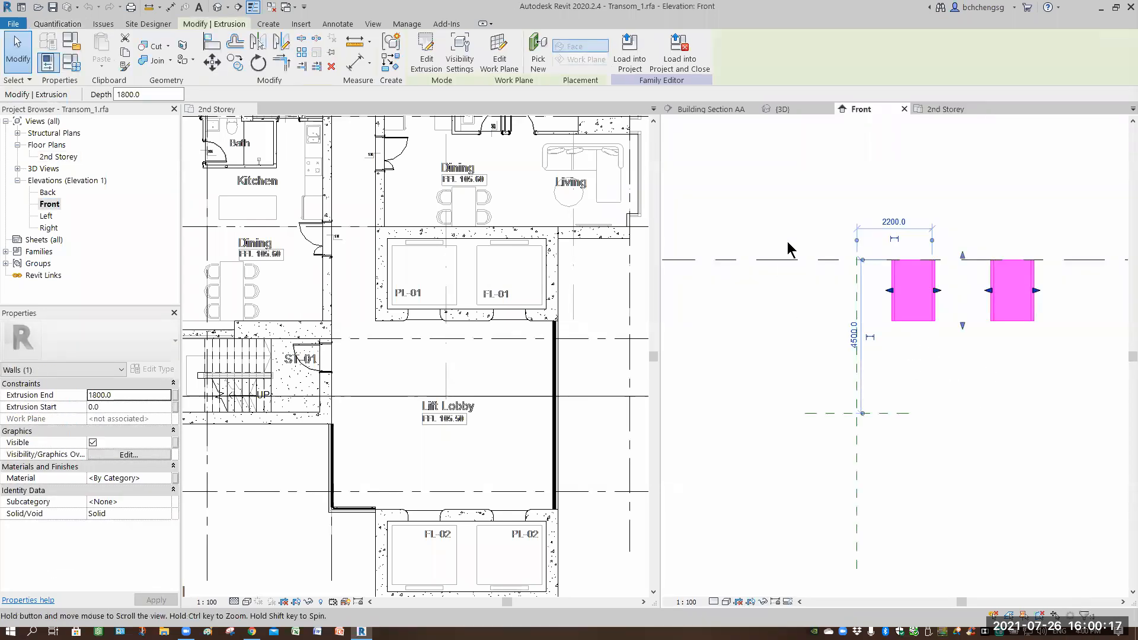
{"action": "middle_click_drag", "start_coordinate": [788, 247], "coordinate": [778, 272]}
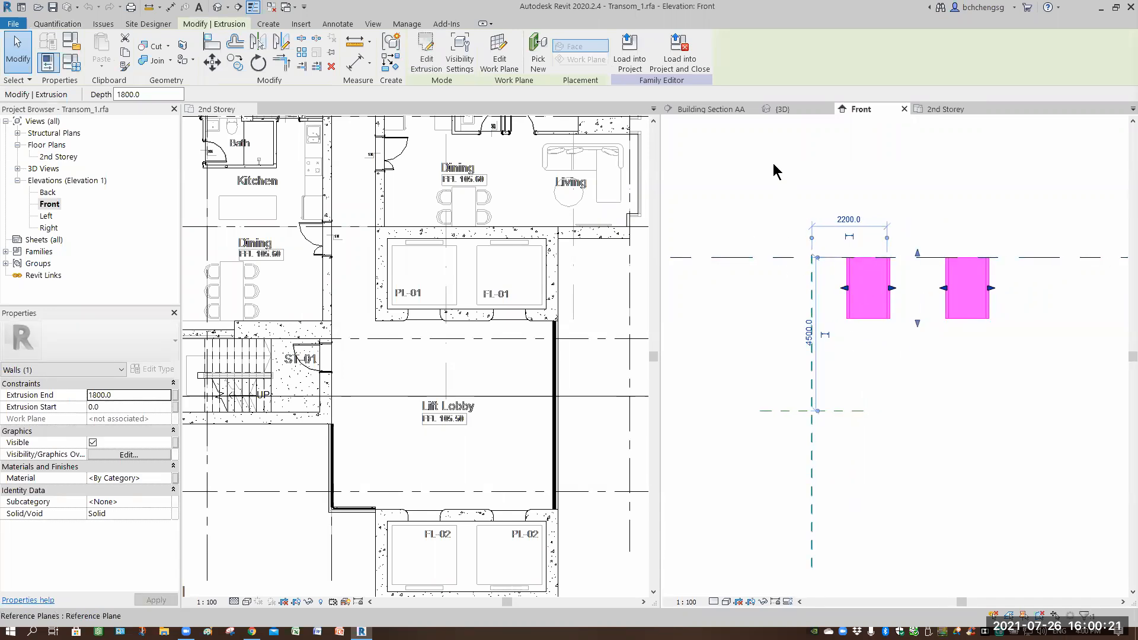
Measure the distances from the level line to the new reference plane and to the 3rd Storey level in Building Section AA.
{"action": "left_click", "coordinate": [720, 110]}
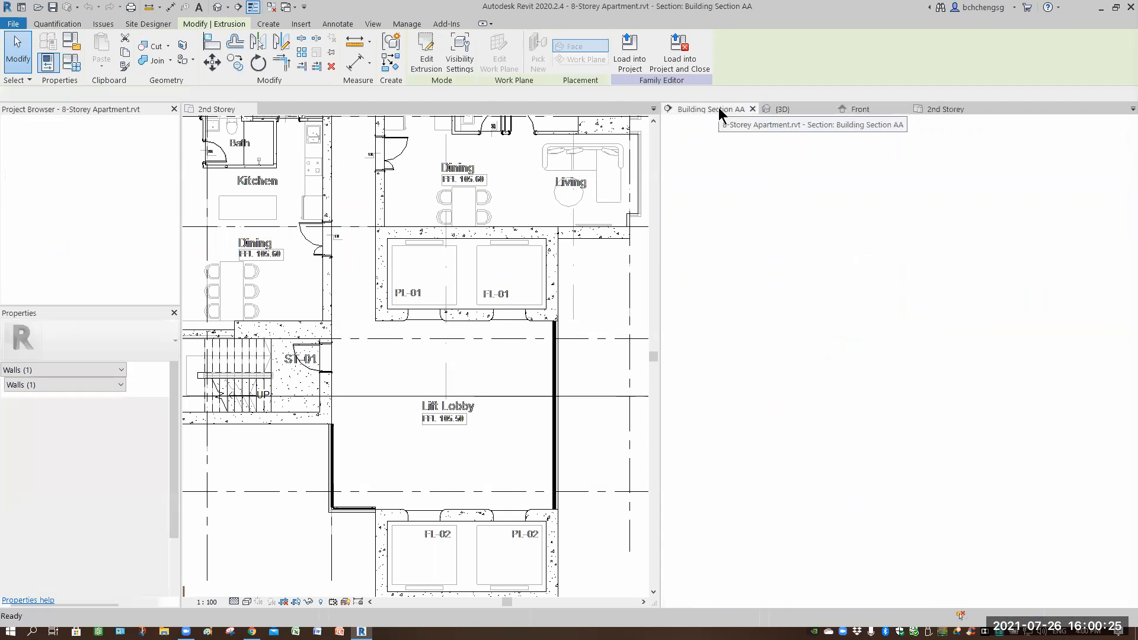
{"action": "middle_click_drag", "start_coordinate": [711, 490], "coordinate": [779, 435]}
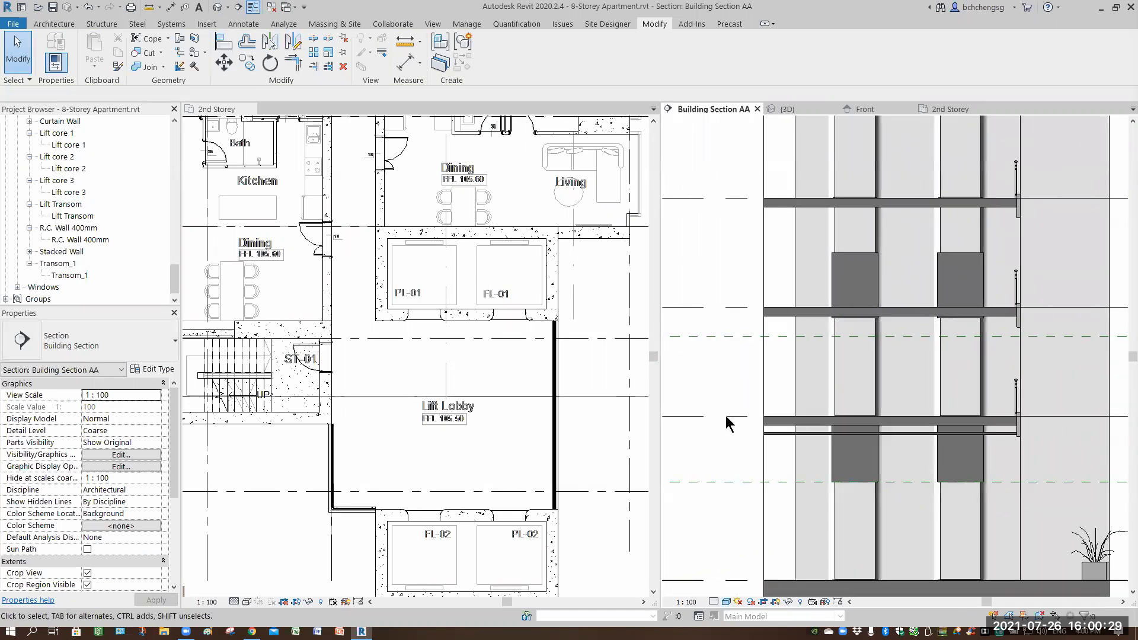
{"action": "left_click", "coordinate": [404, 43]}
{"action": "left_click", "coordinate": [733, 417]}
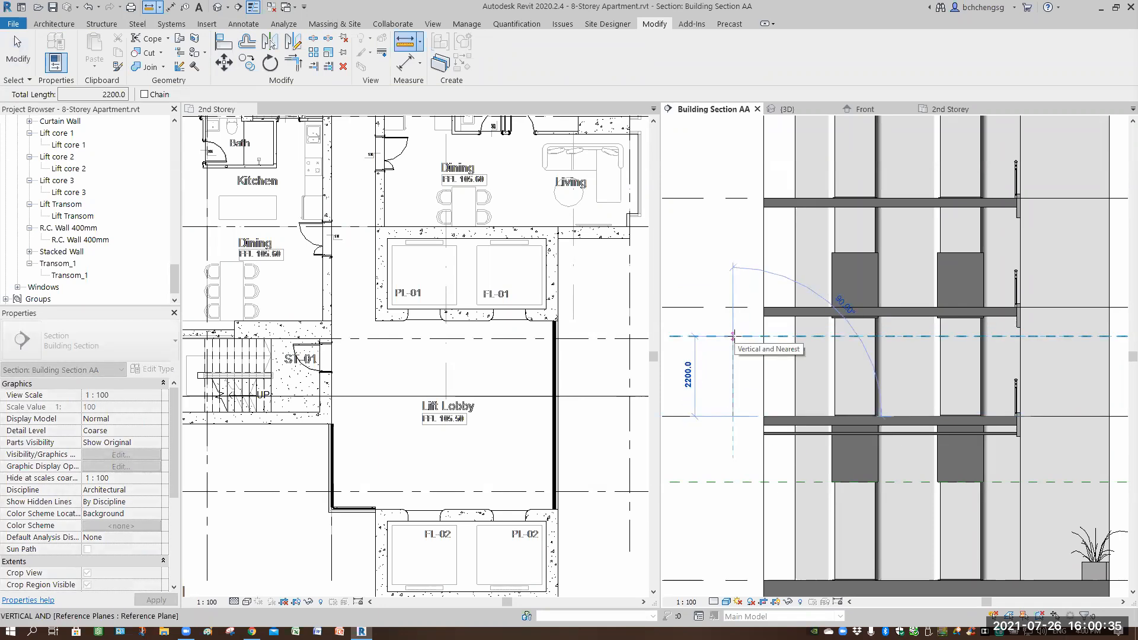
{"action": "left_click", "coordinate": [733, 336]}
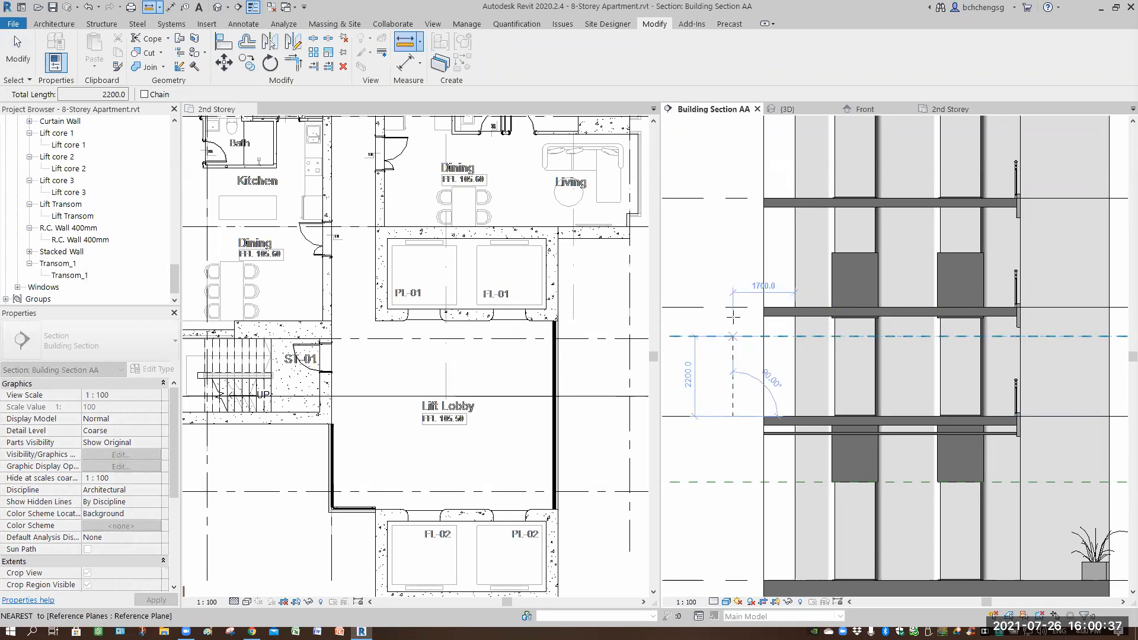
{"action": "left_click", "coordinate": [733, 336]}
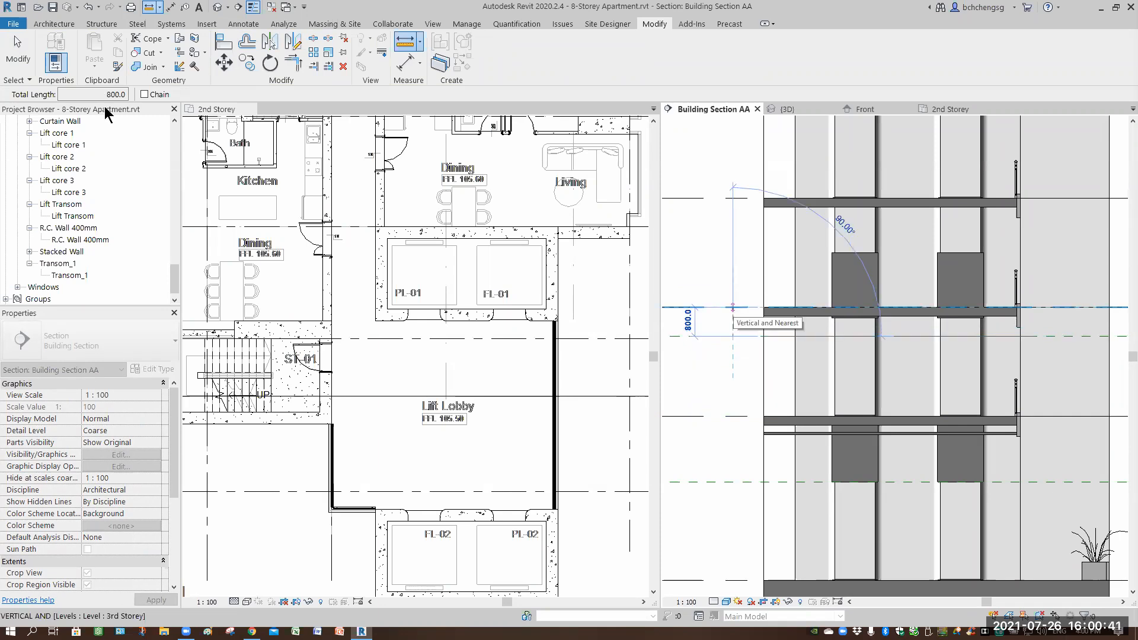
{"action": "left_click", "coordinate": [18, 53]}
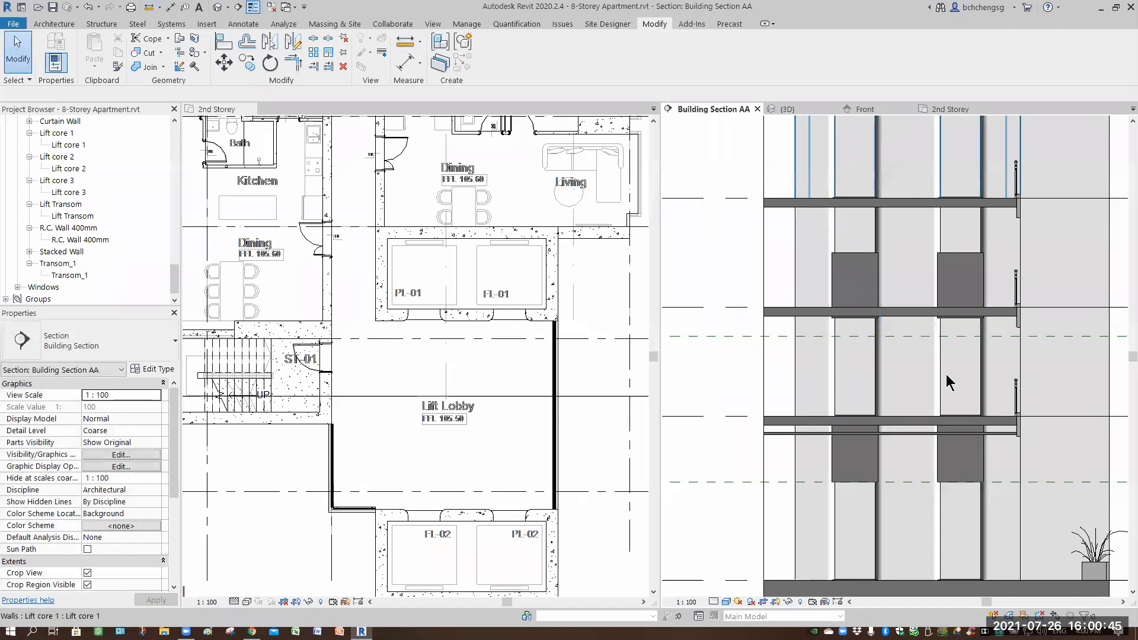
Return to the family's Front elevation and set the transom extrusion's top to 3000 above the lower reference plane.
{"action": "double_click", "coordinate": [941, 388]}
{"action": "left_click", "coordinate": [851, 320]}
{"action": "scroll", "coordinate": [848, 364], "scroll_direction": "up", "scroll_amount": 1}
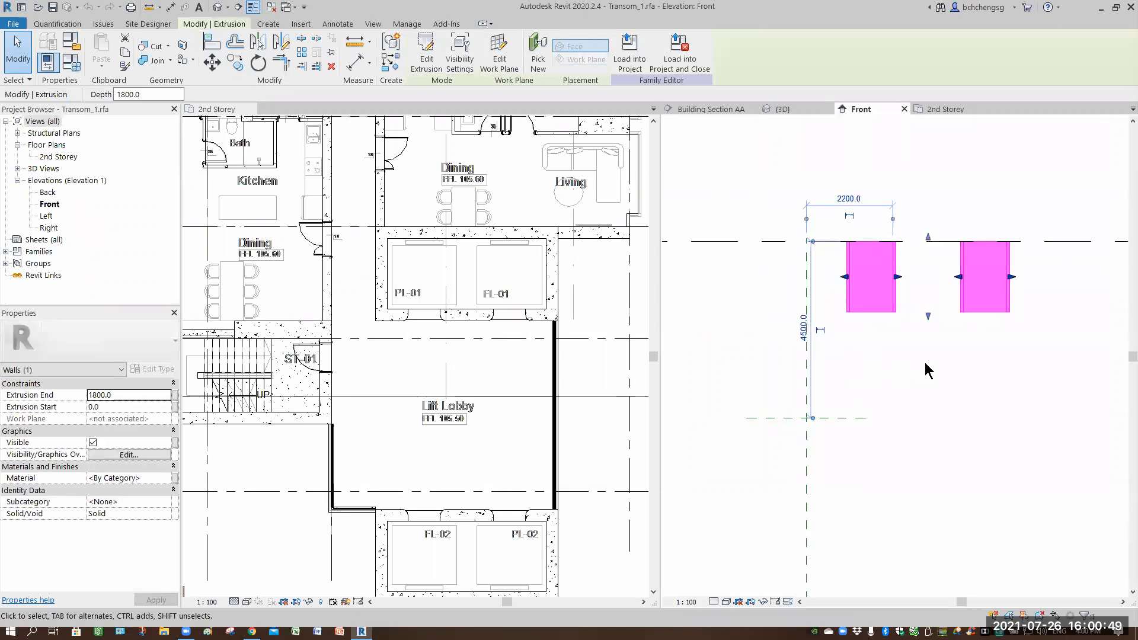
{"action": "left_click", "coordinate": [812, 314]}
{"action": "type", "text": "3000"}
{"action": "key", "text": "Return"}
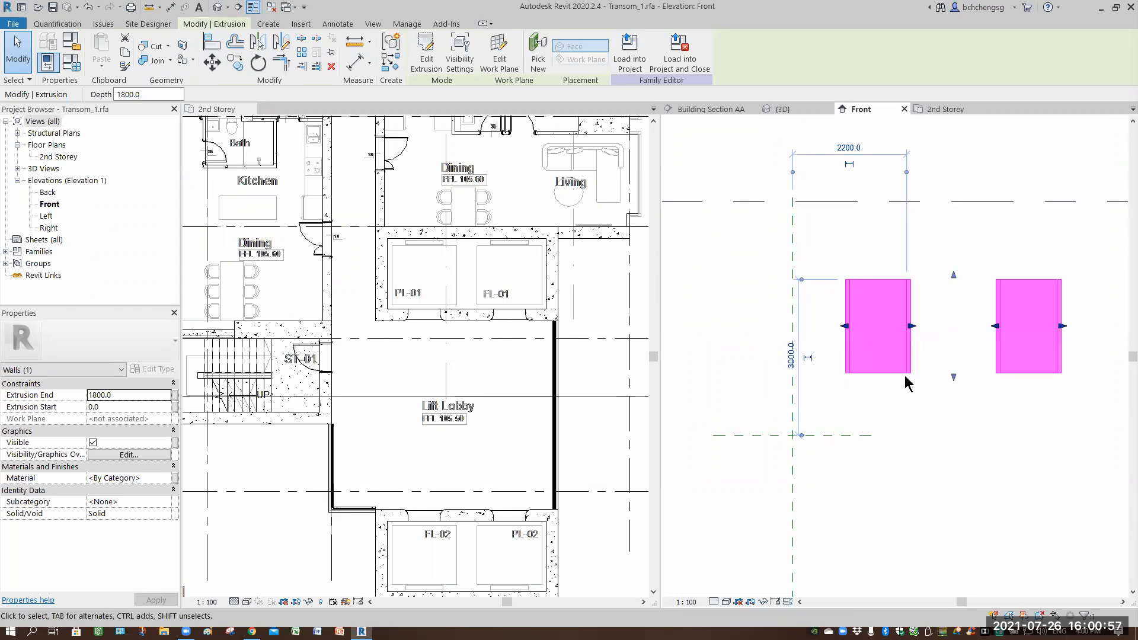
Drag the extrusions' lower shape handle upward to shorten them to a depth of about 680.
{"action": "left_click", "coordinate": [938, 392]}
{"action": "left_click", "coordinate": [953, 375]}
{"action": "left_click_drag", "start_coordinate": [952, 350], "coordinate": [953, 314]}
{"action": "left_click_drag", "start_coordinate": [955, 393], "coordinate": [966, 343]}
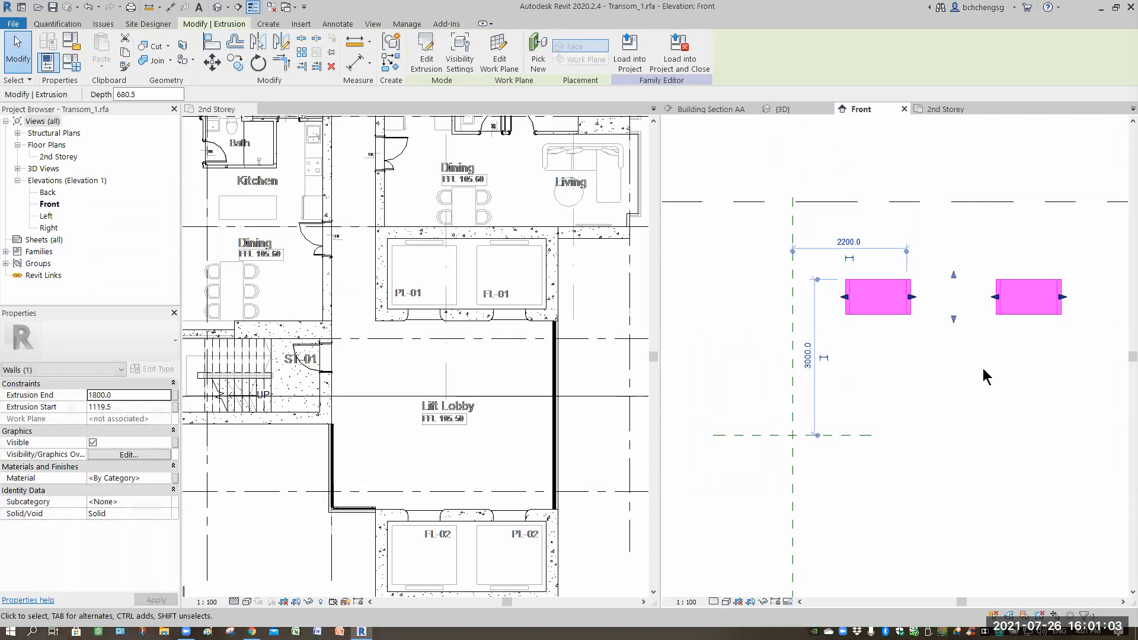
{"action": "middle_click_drag", "start_coordinate": [983, 367], "coordinate": [879, 355]}
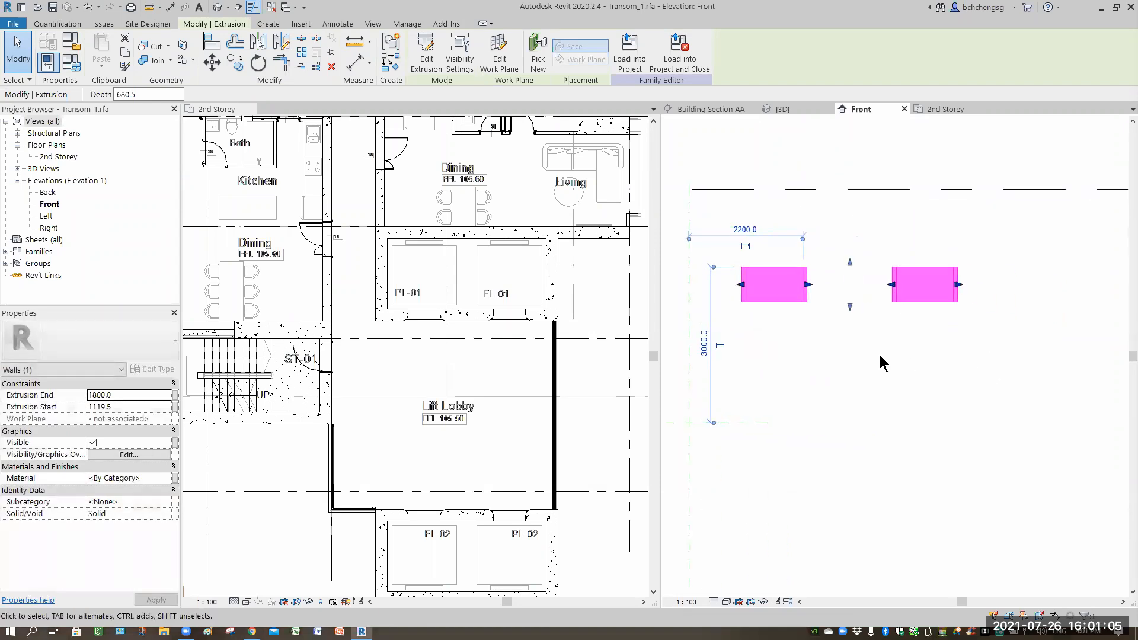
Measure the extrusion's distances from the reference planes in the Front elevation.
{"action": "left_click", "coordinate": [354, 42]}
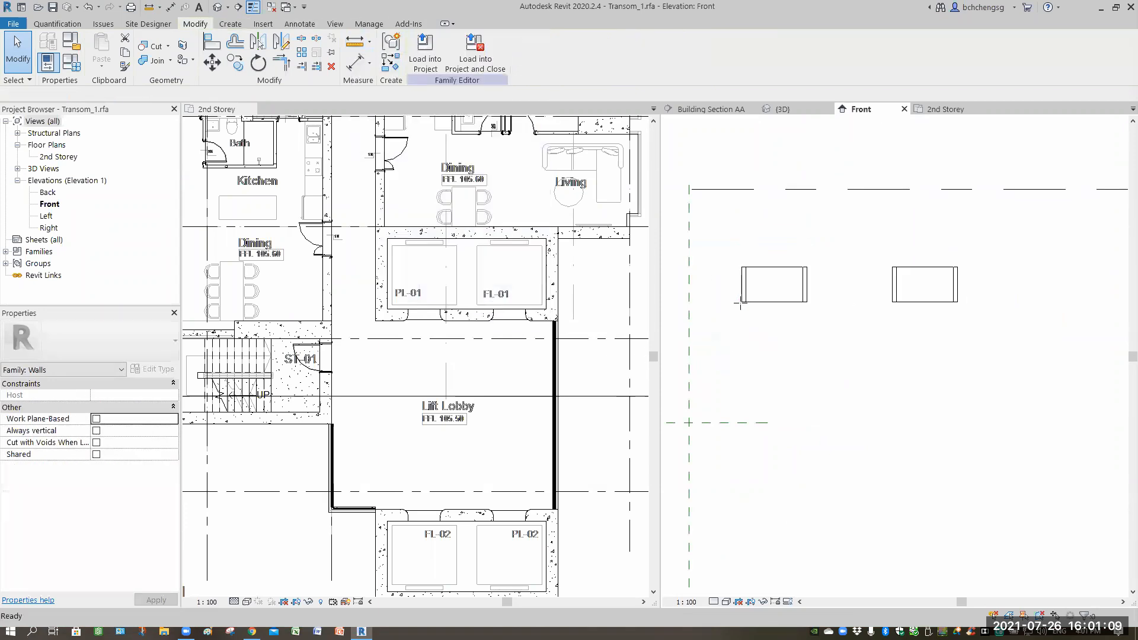
{"action": "left_click", "coordinate": [740, 414]}
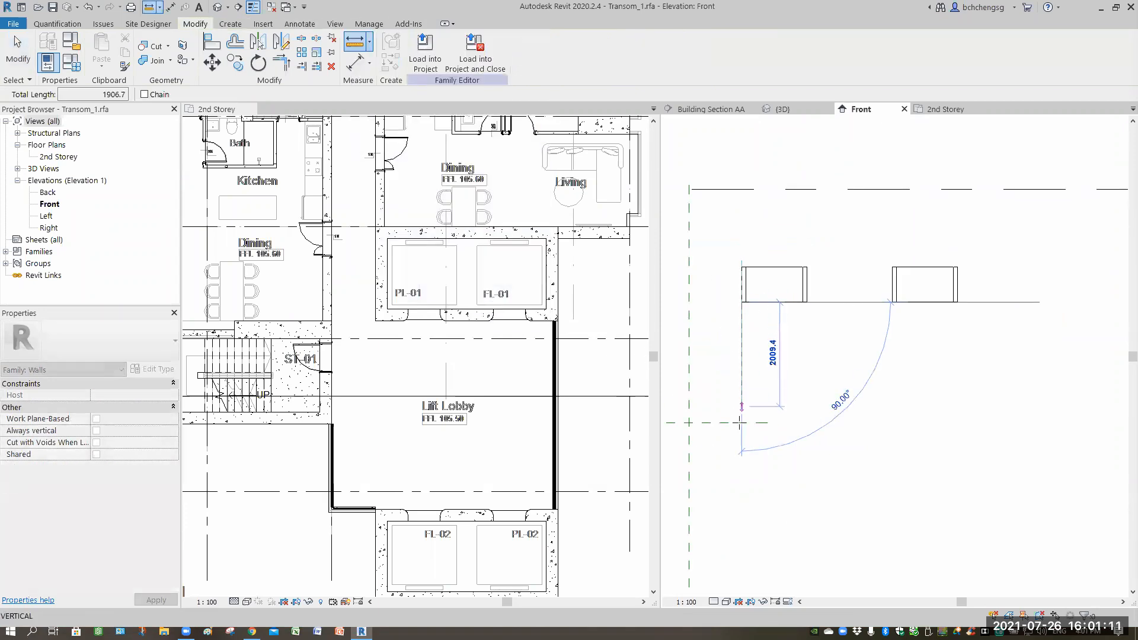
{"action": "left_click", "coordinate": [832, 457]}
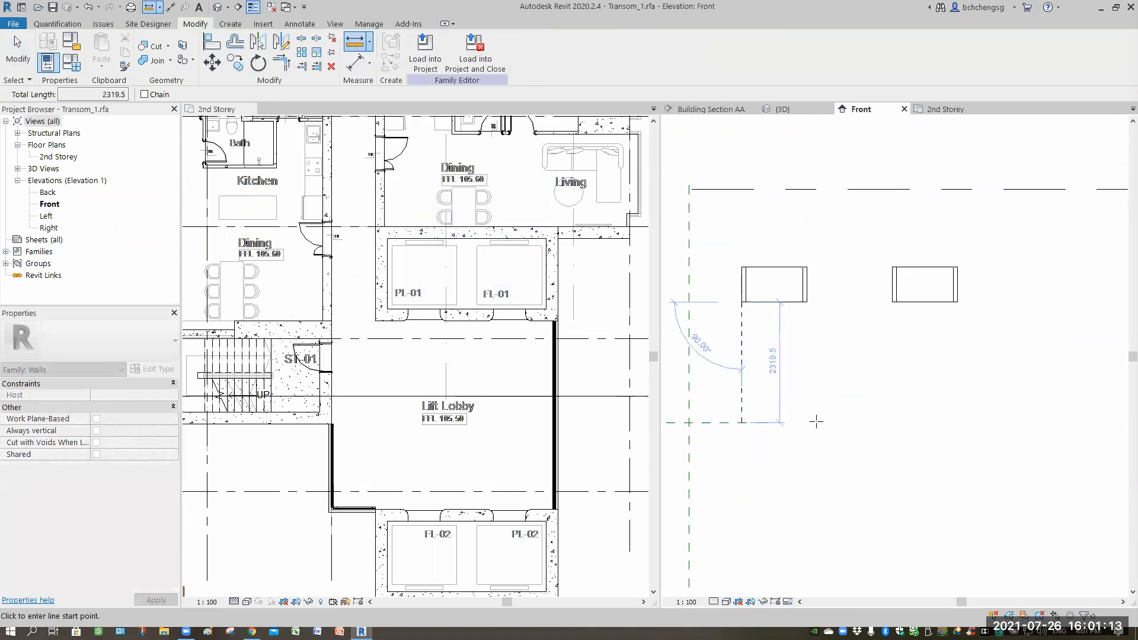
{"action": "left_click", "coordinate": [741, 302]}
{"action": "left_click", "coordinate": [739, 267]}
{"action": "scroll", "coordinate": [725, 340], "scroll_direction": "up", "scroll_amount": 1}
{"action": "scroll", "coordinate": [771, 339], "scroll_direction": "up", "scroll_amount": 1}
{"action": "middle_click_drag", "start_coordinate": [771, 340], "coordinate": [838, 385]}
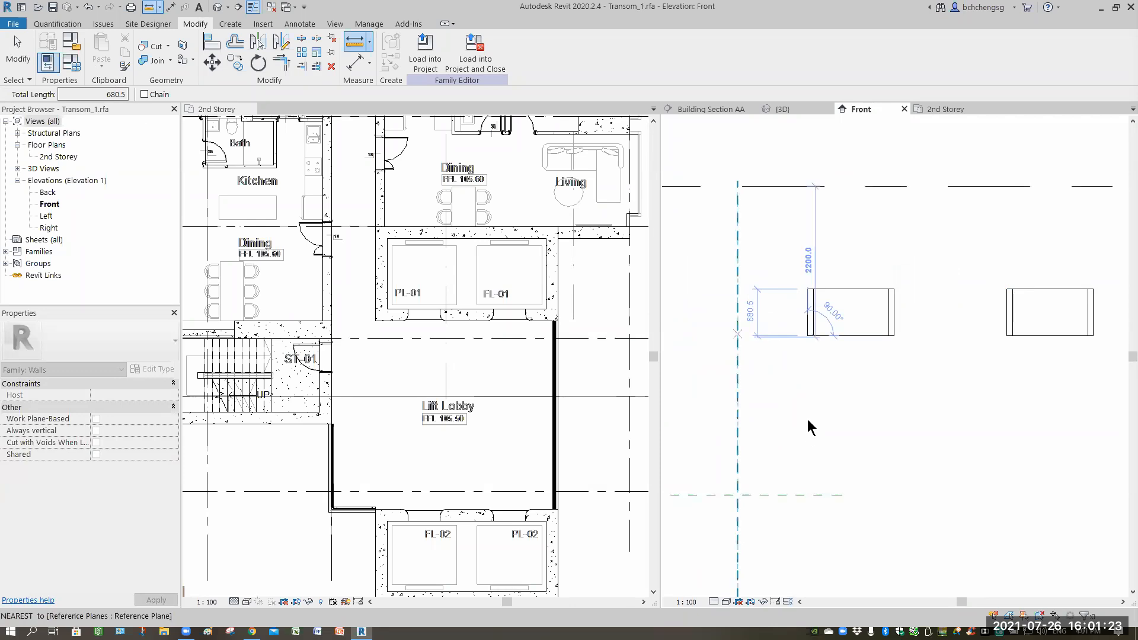
{"action": "key", "text": "Escape"}
Inspect the extrusion's start and end properties and measure its bottom edge's height above the lower reference plane.
{"action": "left_click", "coordinate": [846, 336]}
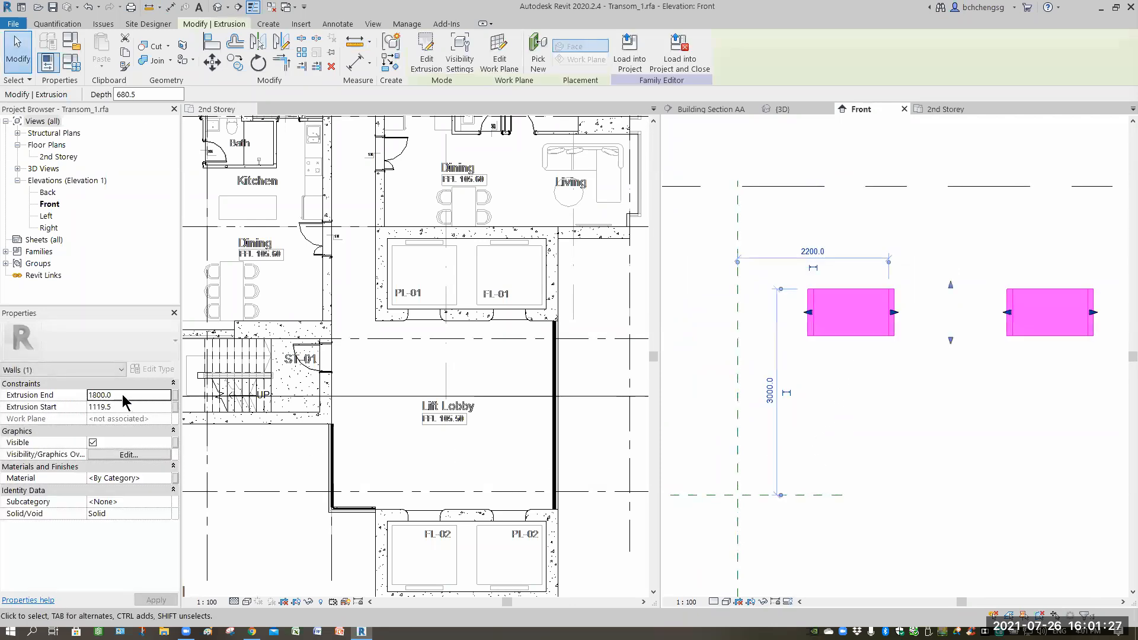
{"action": "left_click", "coordinate": [125, 409]}
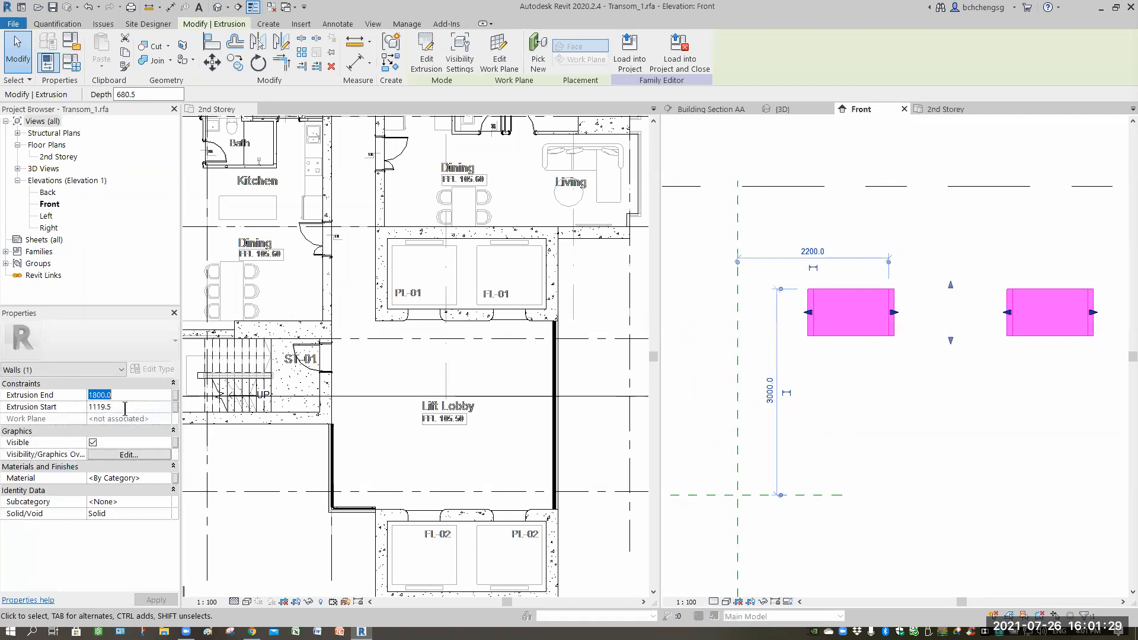
{"action": "key", "text": "Tab"}
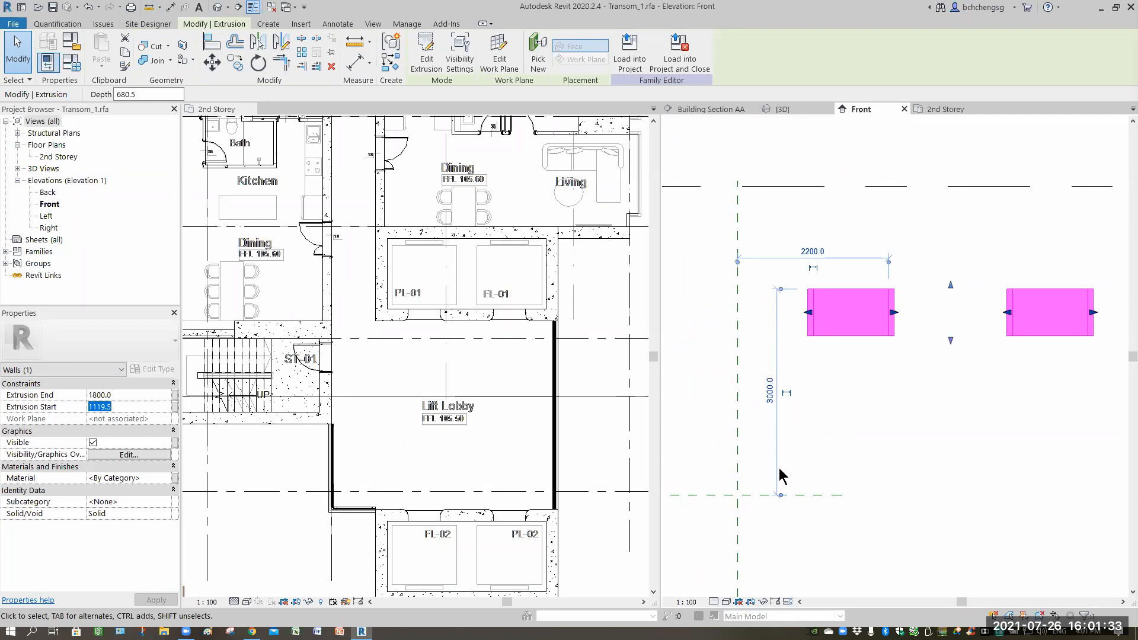
{"action": "left_click_drag", "start_coordinate": [783, 290], "coordinate": [807, 336]}
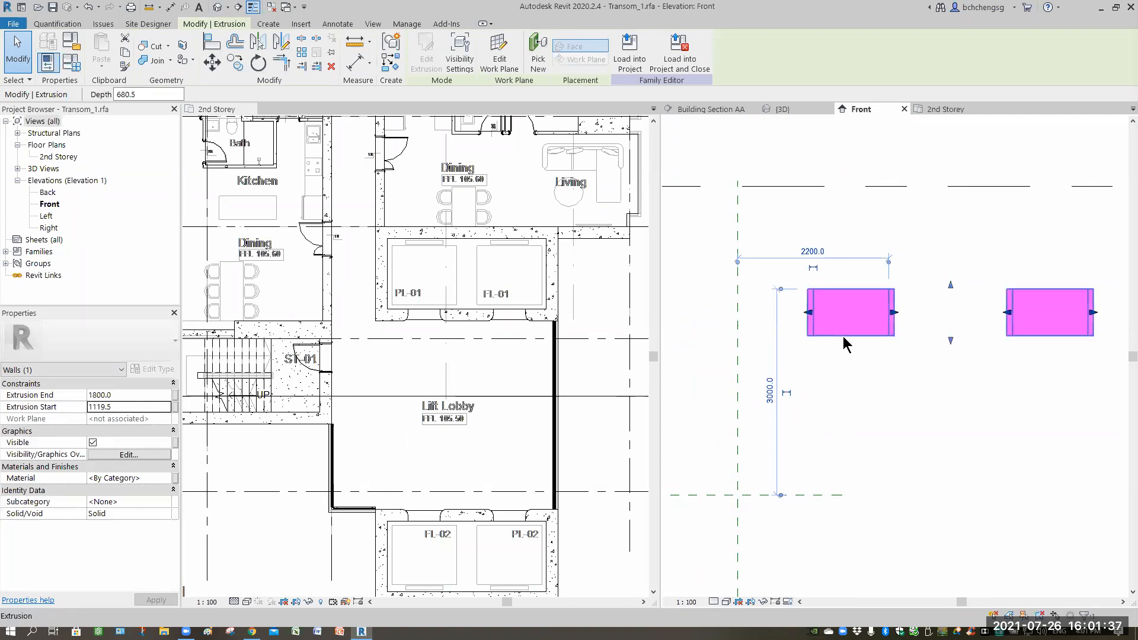
{"action": "left_click", "coordinate": [850, 369]}
{"action": "left_click", "coordinate": [849, 369]}
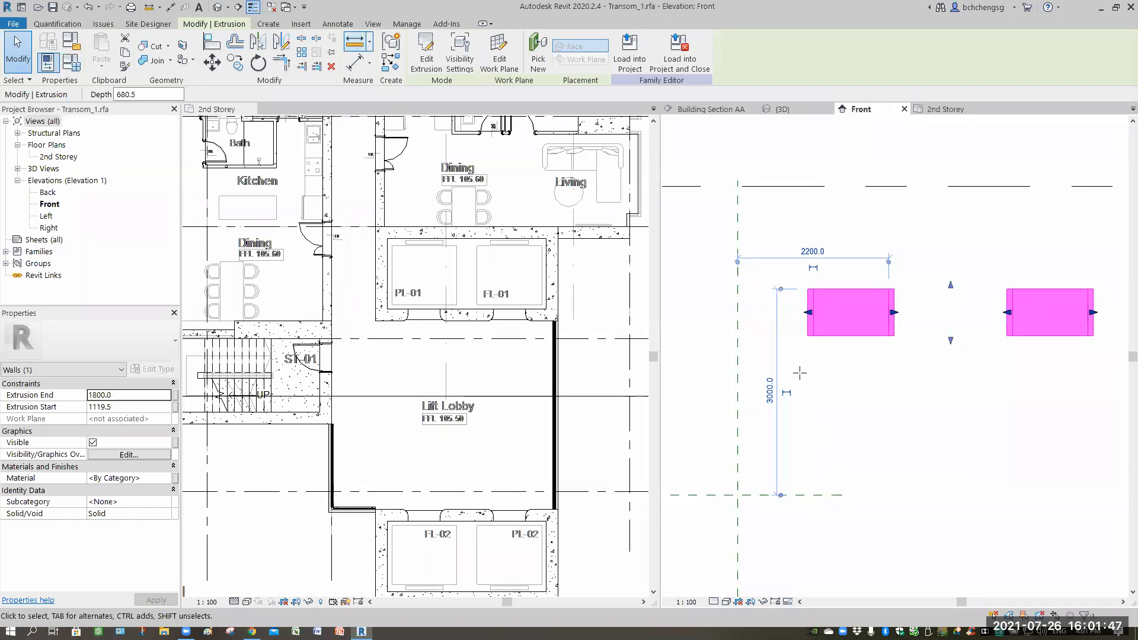
{"action": "left_click", "coordinate": [355, 43]}
{"action": "left_click", "coordinate": [807, 336]}
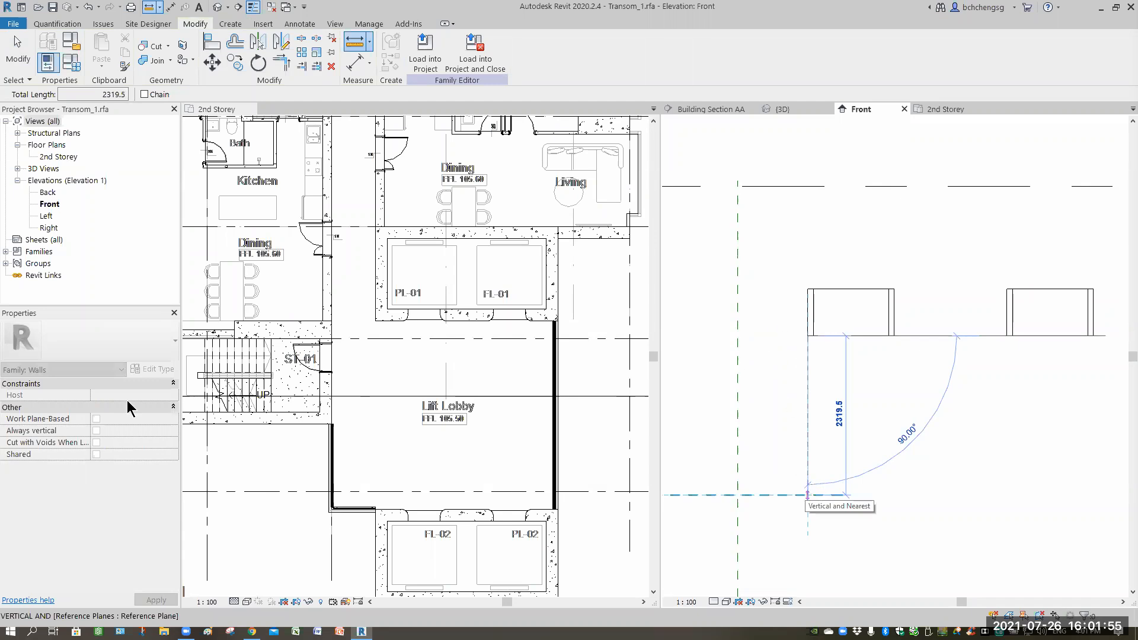
{"action": "left_click", "coordinate": [807, 494]}
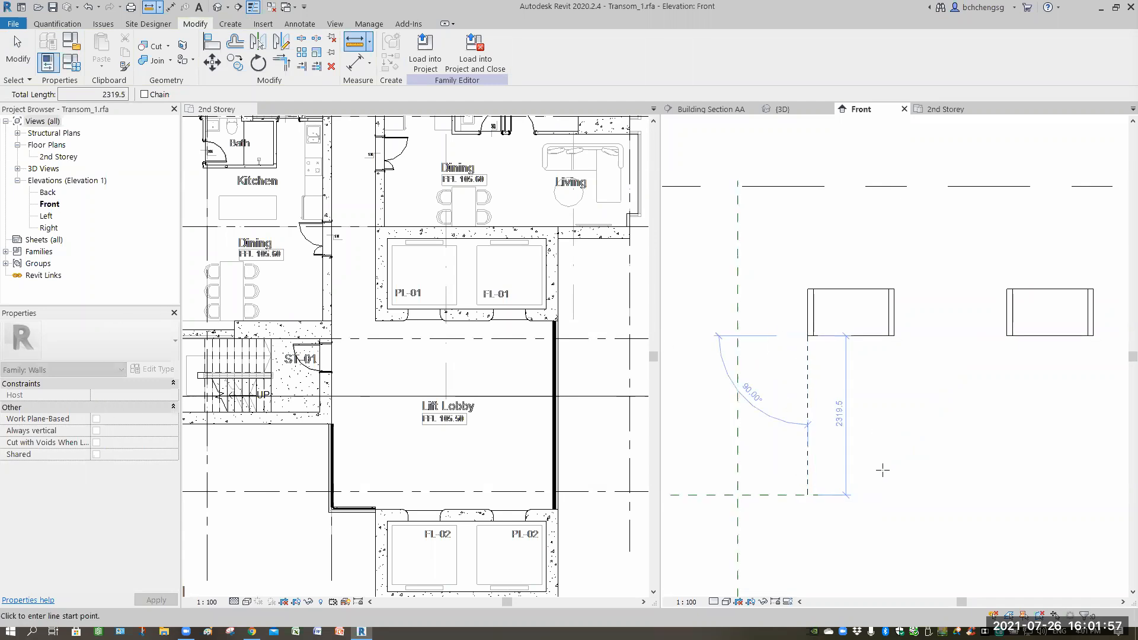
{"action": "key", "text": "Escape"}
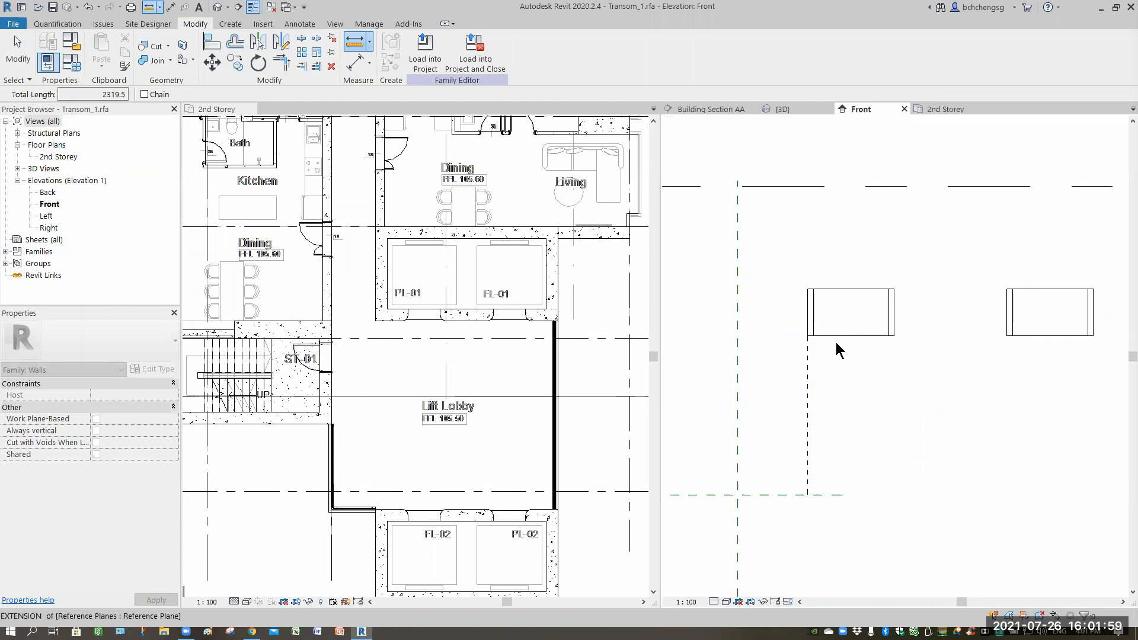
{"action": "key", "text": "Escape"}
{"action": "left_click", "coordinate": [826, 336]}
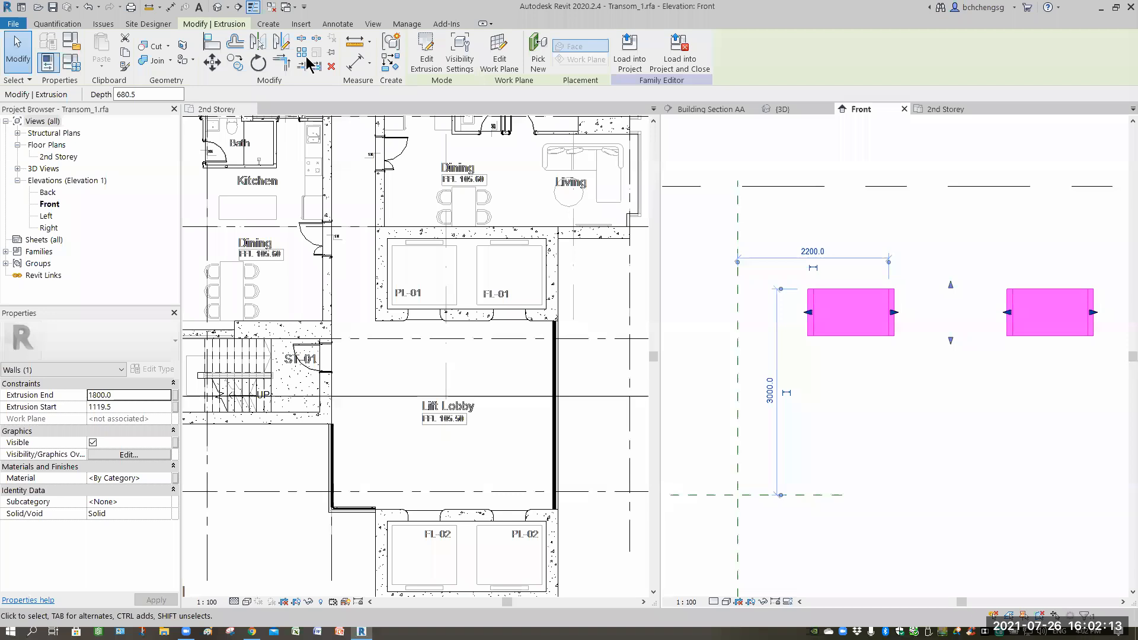
Add aligned dimensions for the extrusion's bottom height above the lower reference plane and for its depth.
{"action": "left_click", "coordinate": [358, 70]}
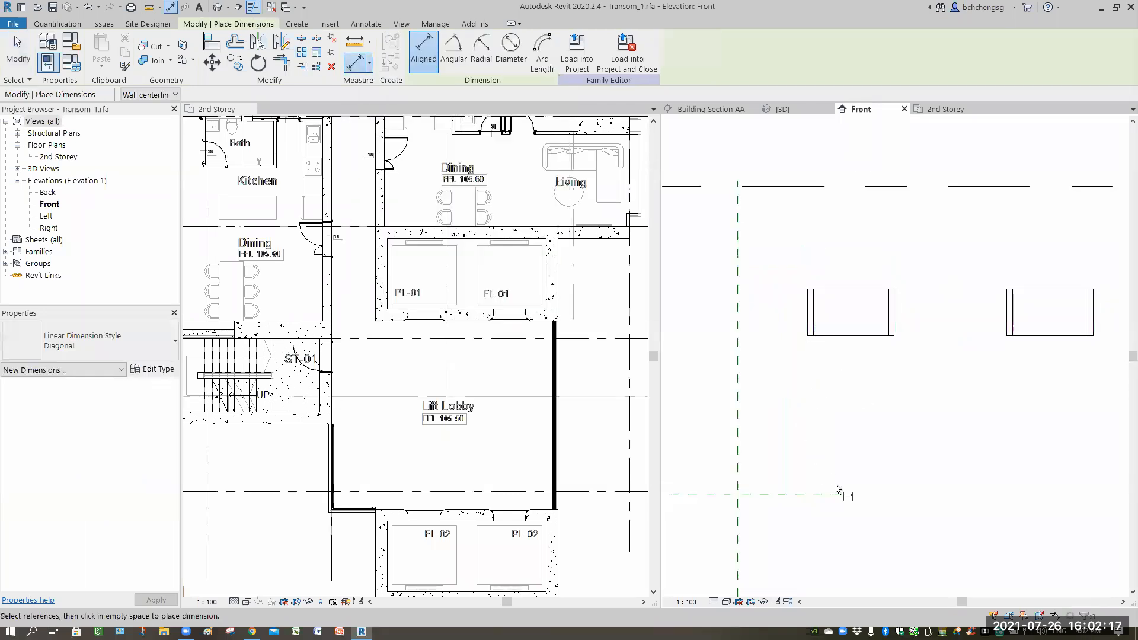
{"action": "middle_click_drag", "start_coordinate": [875, 478], "coordinate": [1049, 496]}
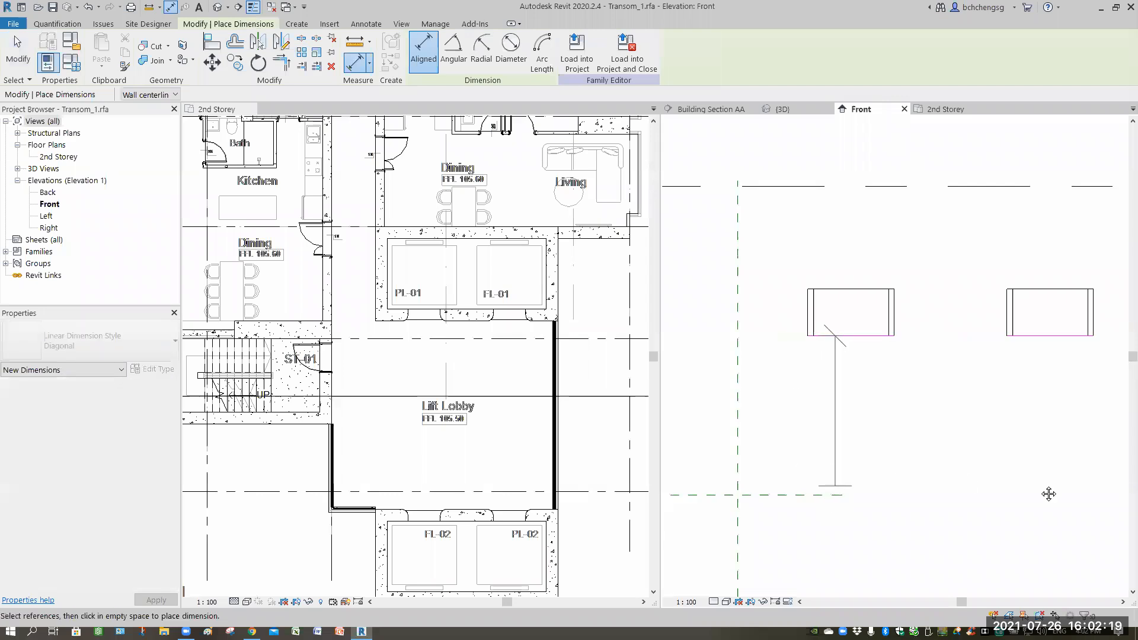
{"action": "left_click", "coordinate": [749, 437]}
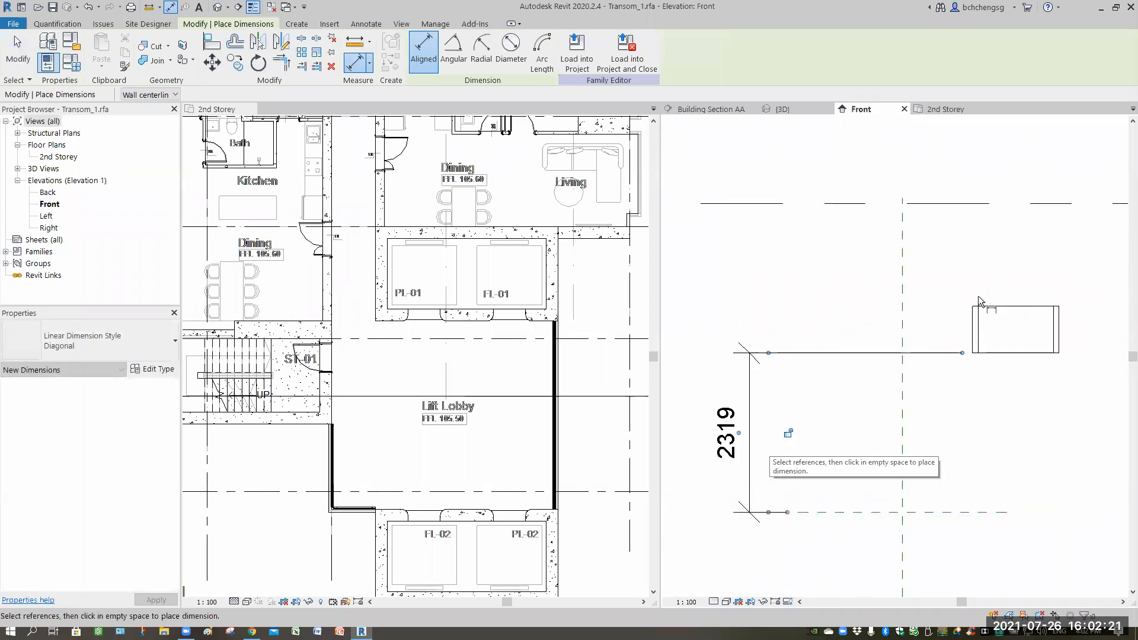
{"action": "left_click", "coordinate": [986, 357]}
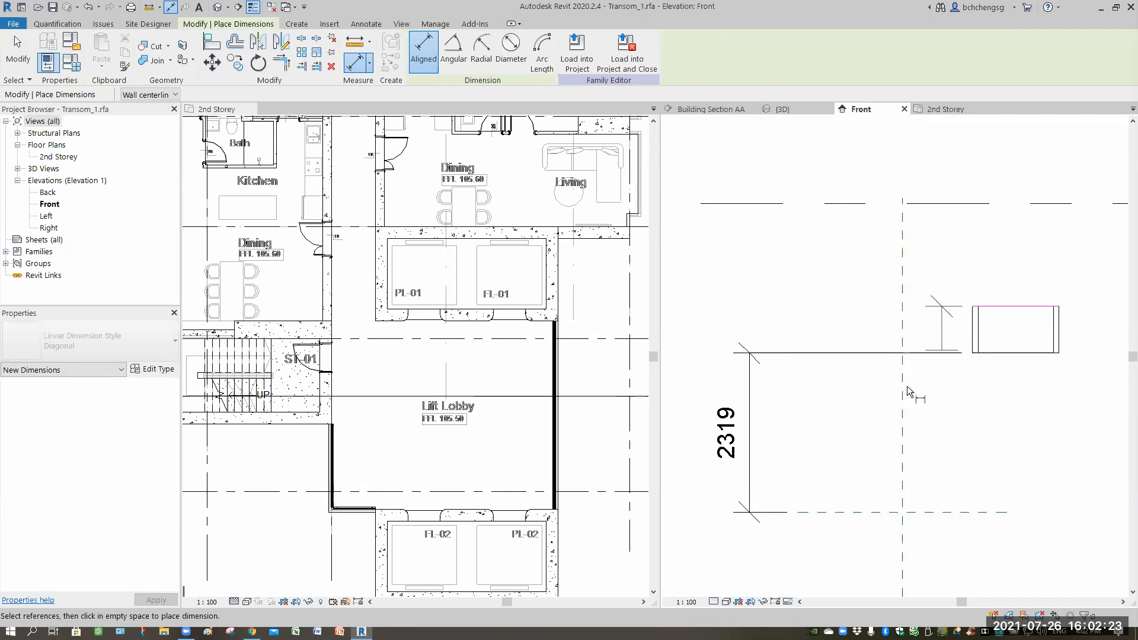
{"action": "left_click", "coordinate": [987, 358]}
{"action": "left_click", "coordinate": [839, 395]}
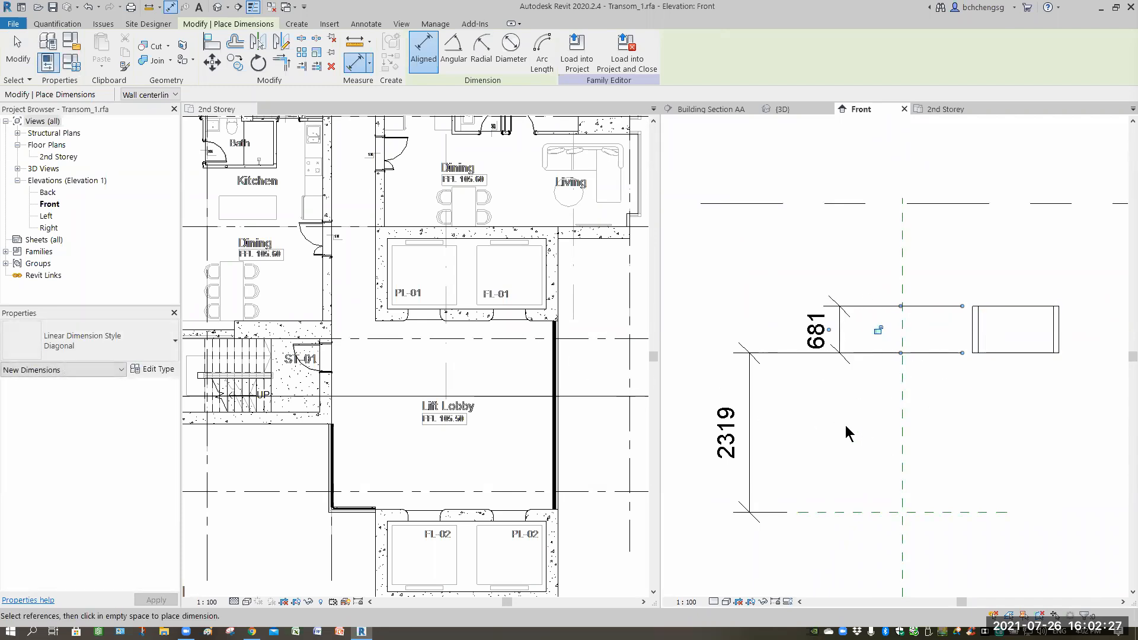
{"action": "key", "text": "Escape"}
{"action": "key", "text": "Escape"}
Set the extrusion's bottom height above the lower reference plane to 2200.
{"action": "scroll", "coordinate": [963, 350], "scroll_direction": "down", "scroll_amount": 2}
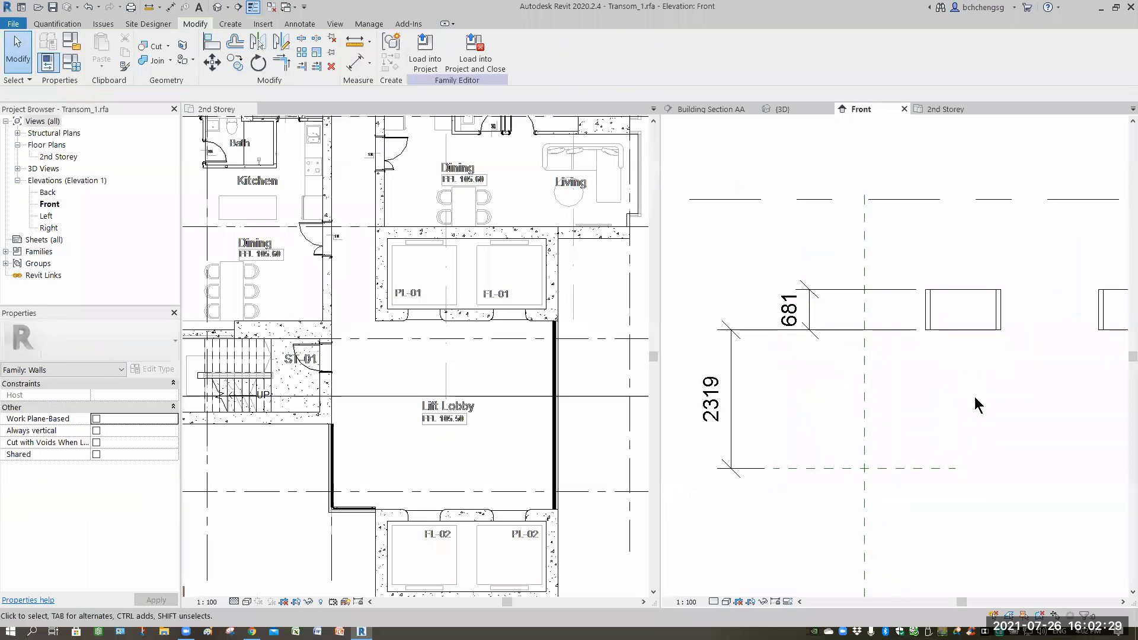
{"action": "left_click", "coordinate": [860, 409]}
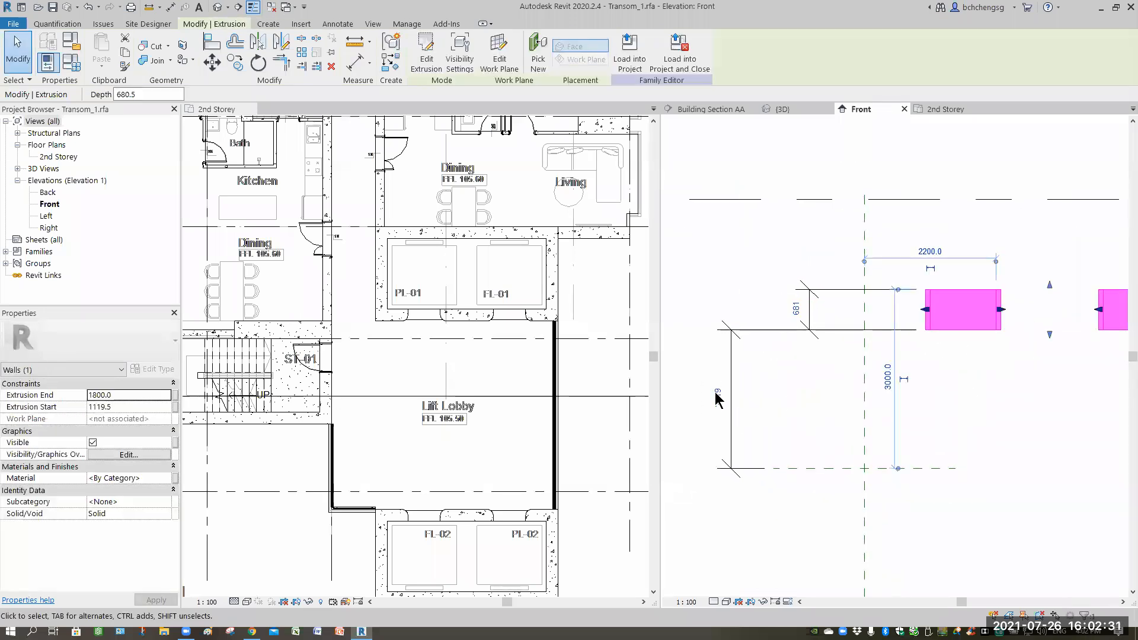
{"action": "left_click", "coordinate": [740, 349]}
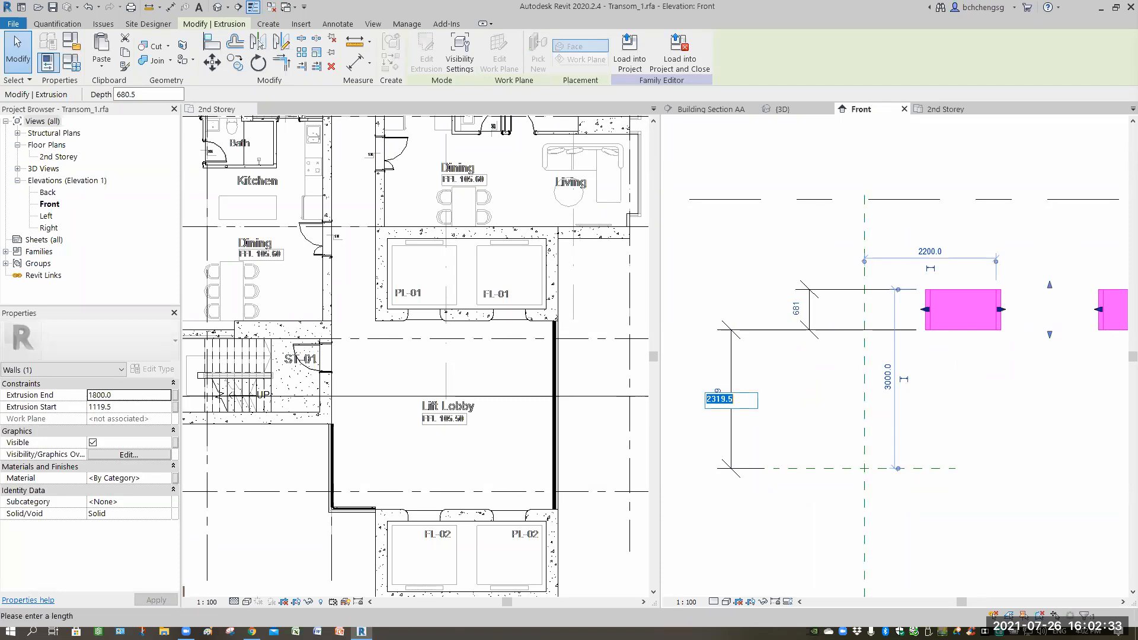
{"action": "type", "text": "2"}
{"action": "key", "text": "Return"}
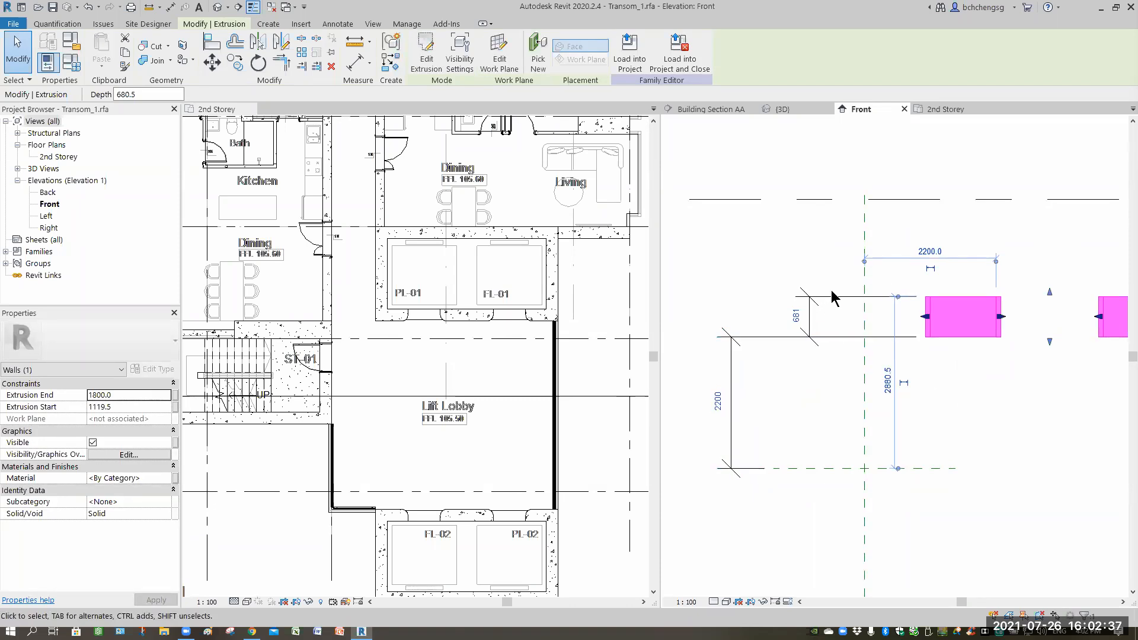
Set the extrusion's vertical depth dimension to 800.
{"action": "left_click", "coordinate": [910, 300]}
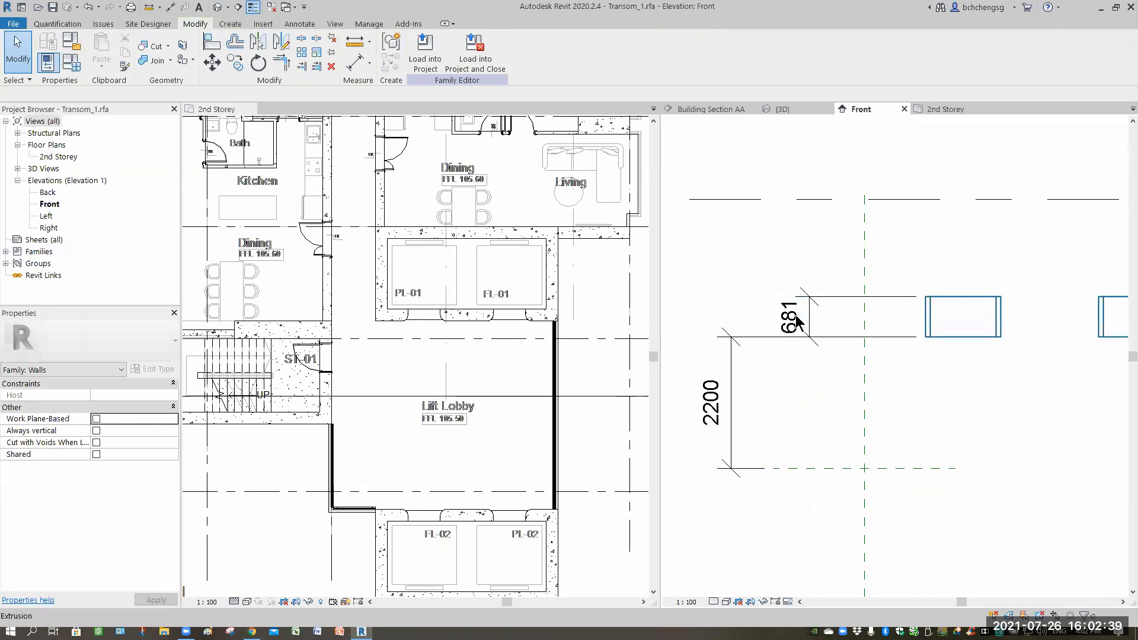
{"action": "left_click", "coordinate": [925, 302]}
{"action": "left_click", "coordinate": [795, 316]}
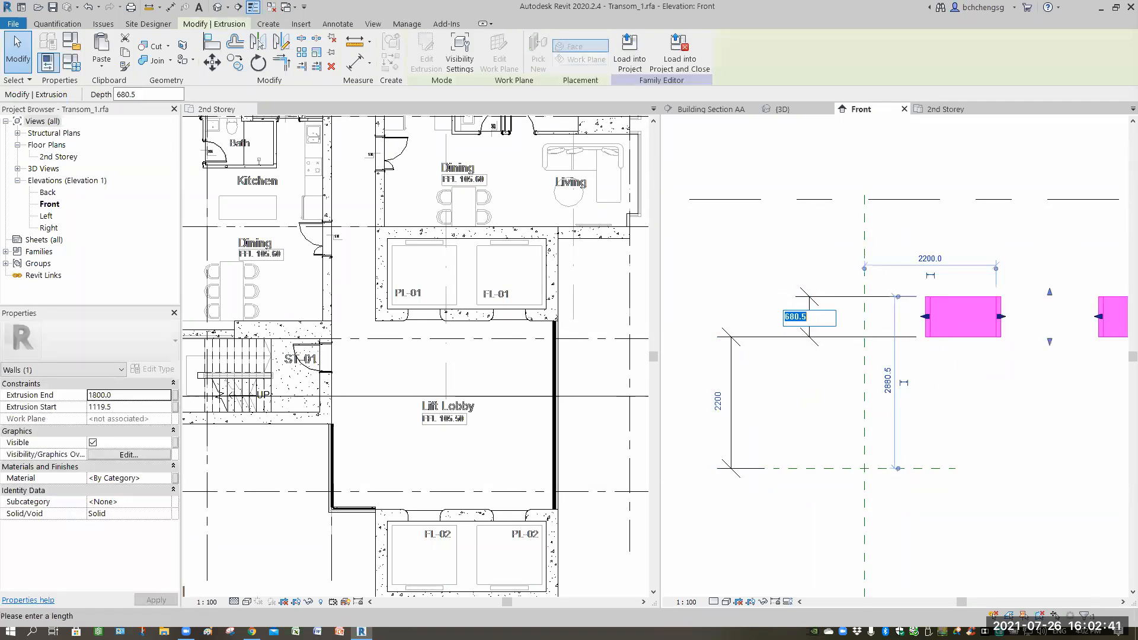
{"action": "type", "text": "800"}
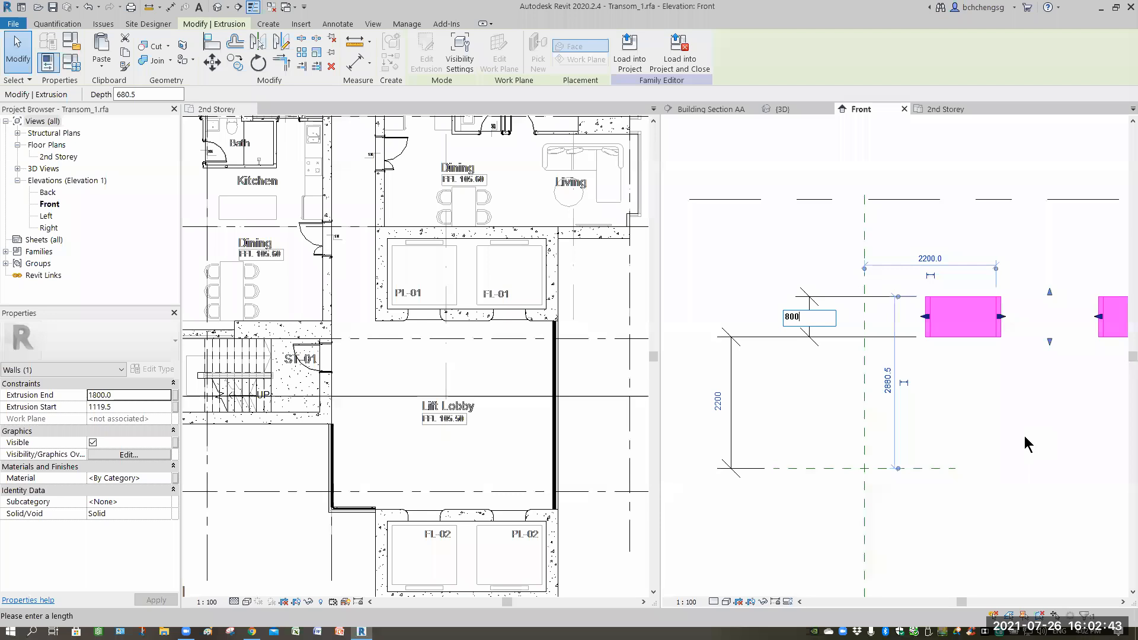
{"action": "key", "text": "Return"}
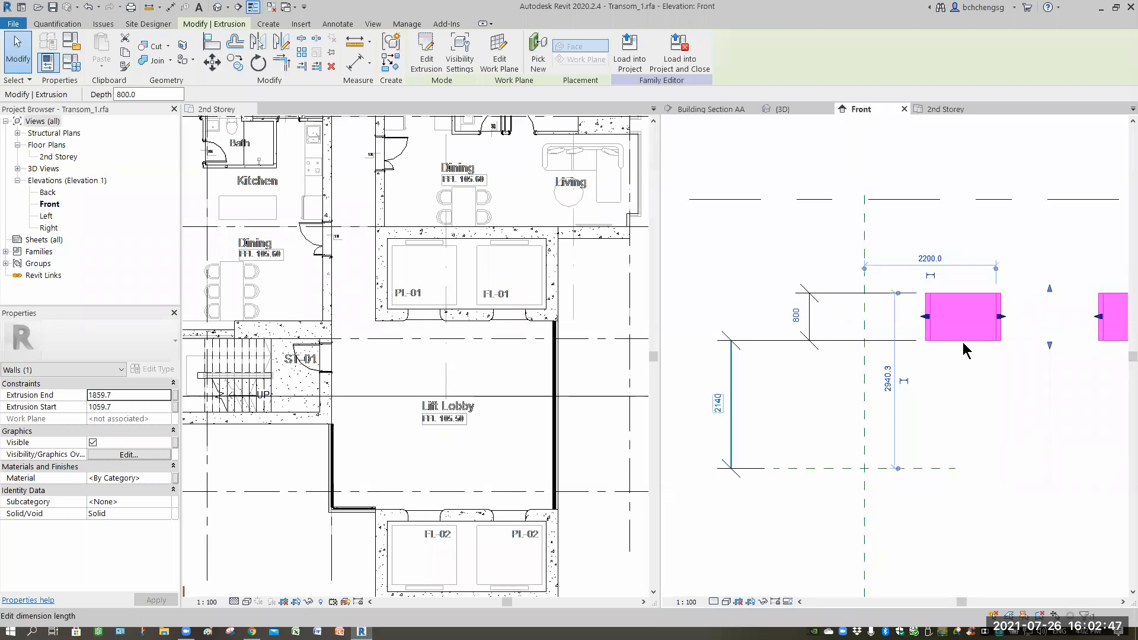
Restore the extrusion's bottom height above the lower reference plane to 2200.
{"action": "left_click", "coordinate": [750, 401]}
{"action": "left_click", "coordinate": [953, 340]}
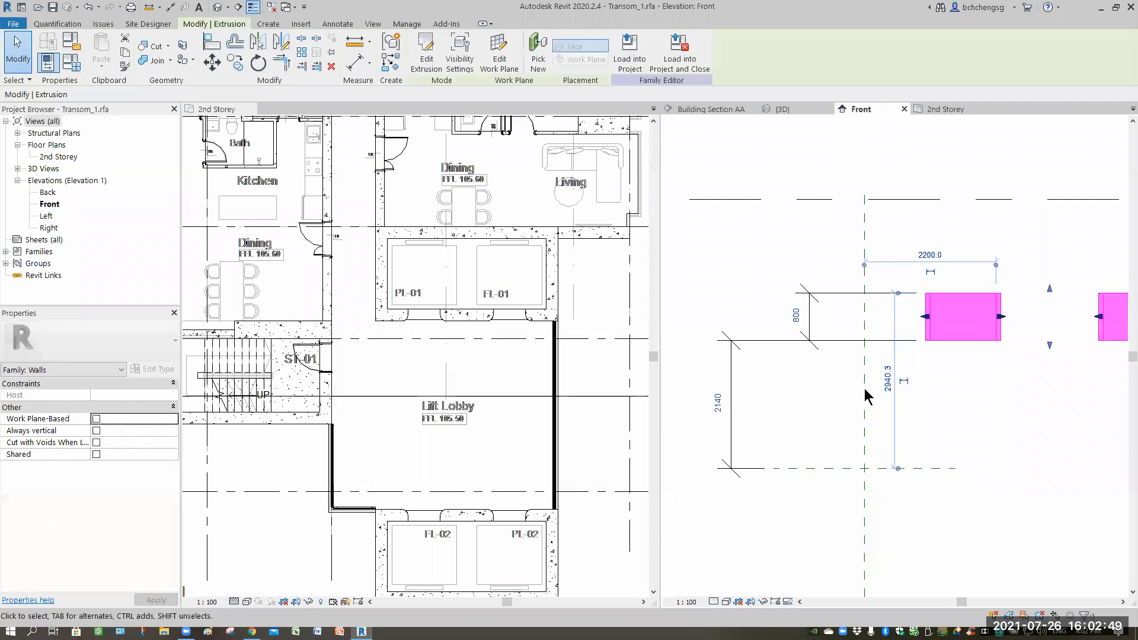
{"action": "left_click", "coordinate": [761, 386]}
{"action": "type", "text": "2"}
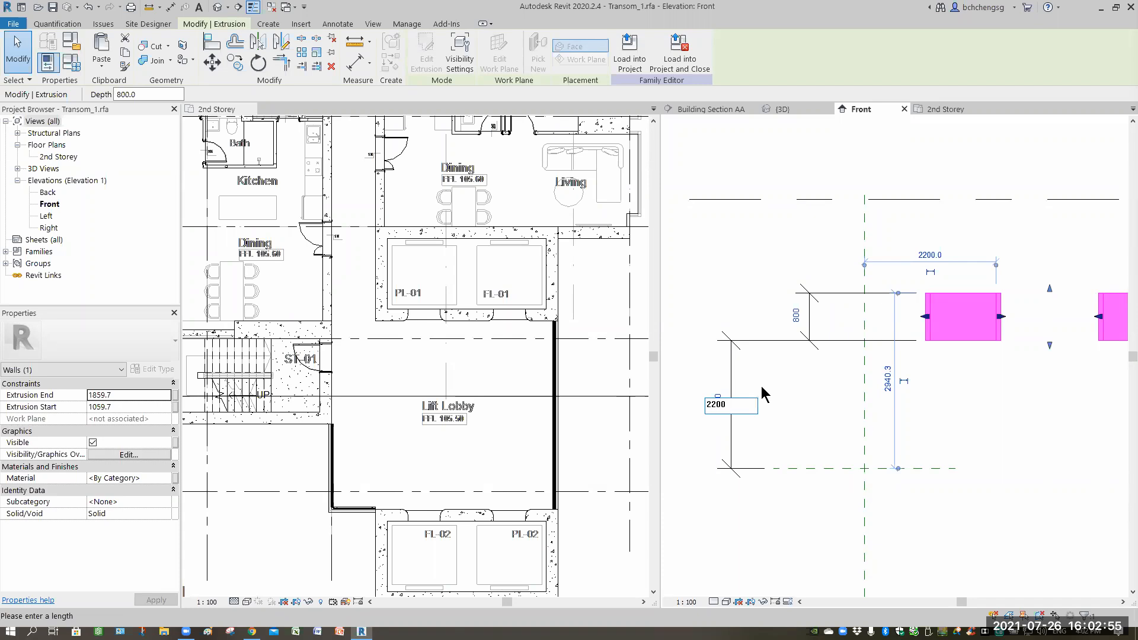
{"action": "type", "text": "200"}
{"action": "key", "text": "Return"}
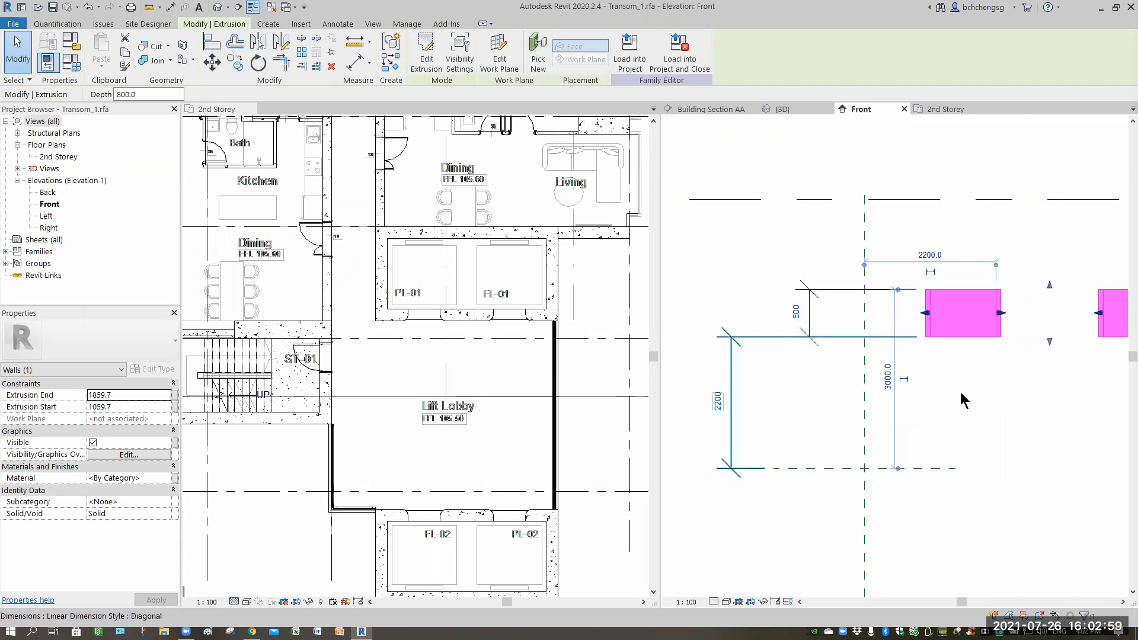
Delete both temporary dimensions from the Front elevation.
{"action": "left_click", "coordinate": [790, 437]}
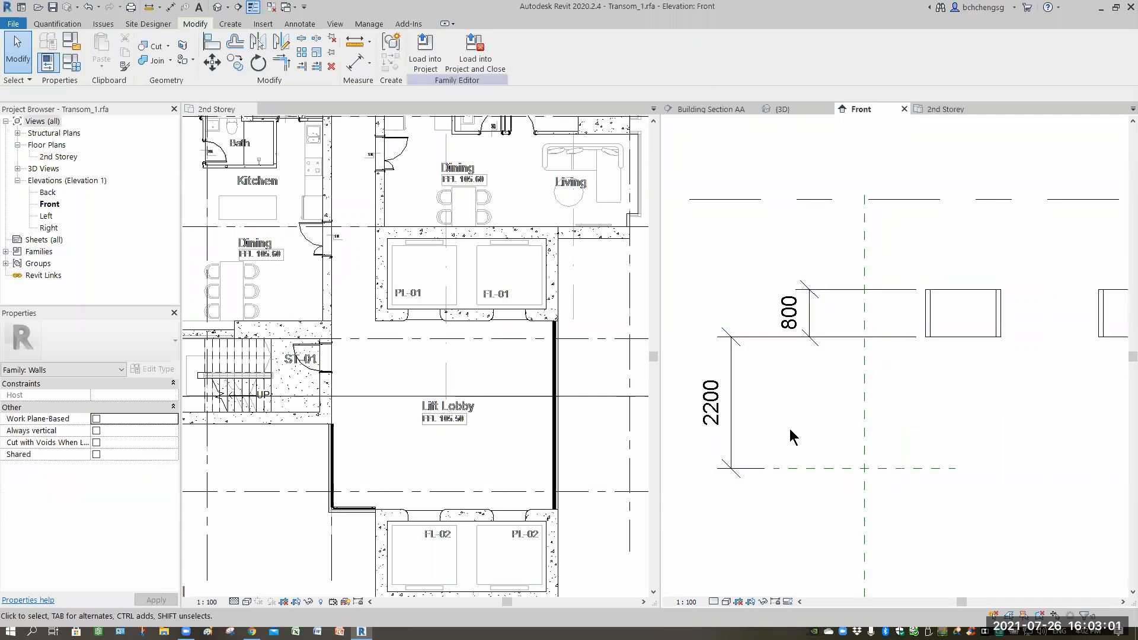
{"action": "key", "text": "Tab"}
{"action": "left_click", "coordinate": [791, 432]}
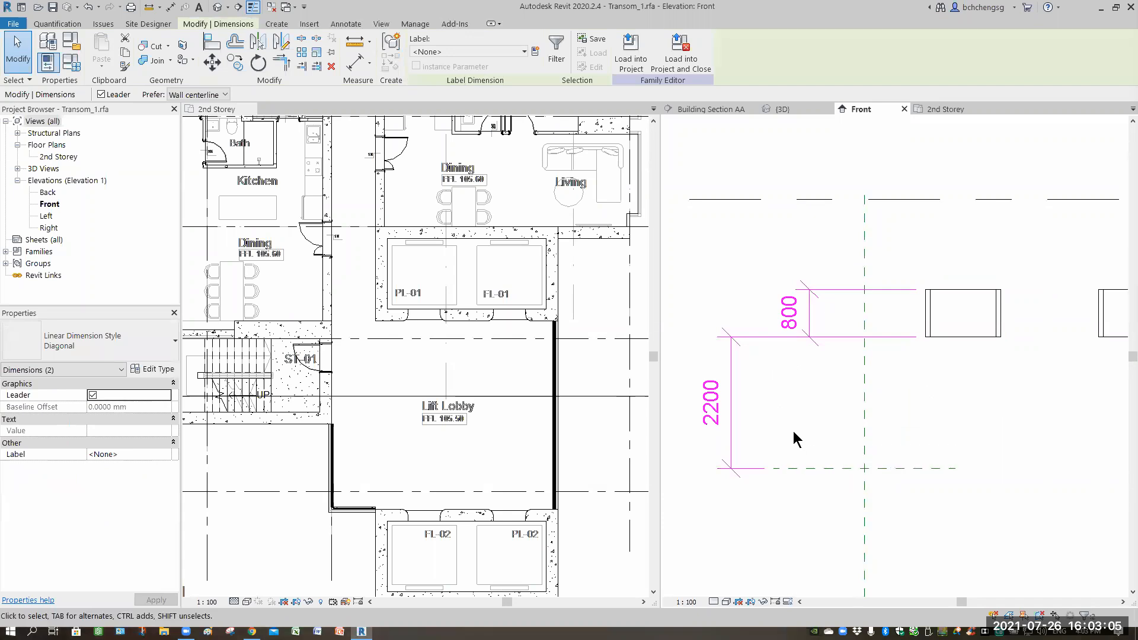
{"action": "key", "text": "Delete"}
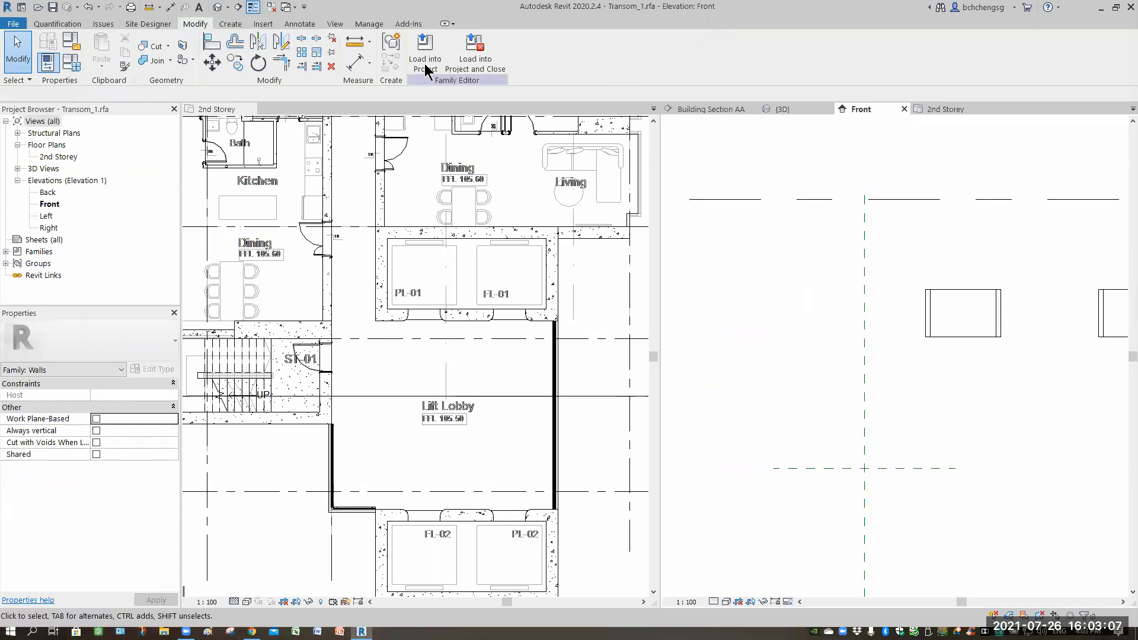
Load the transom family into the project, overwriting the existing version and its parameter values.
{"action": "left_click", "coordinate": [425, 66]}
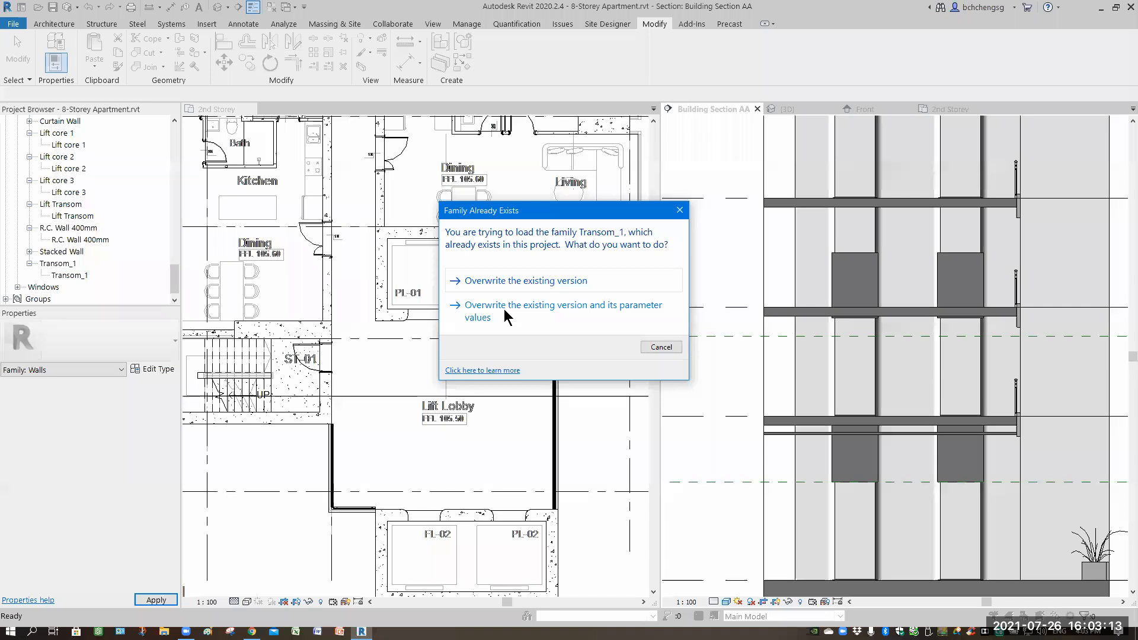
{"action": "left_click", "coordinate": [507, 311]}
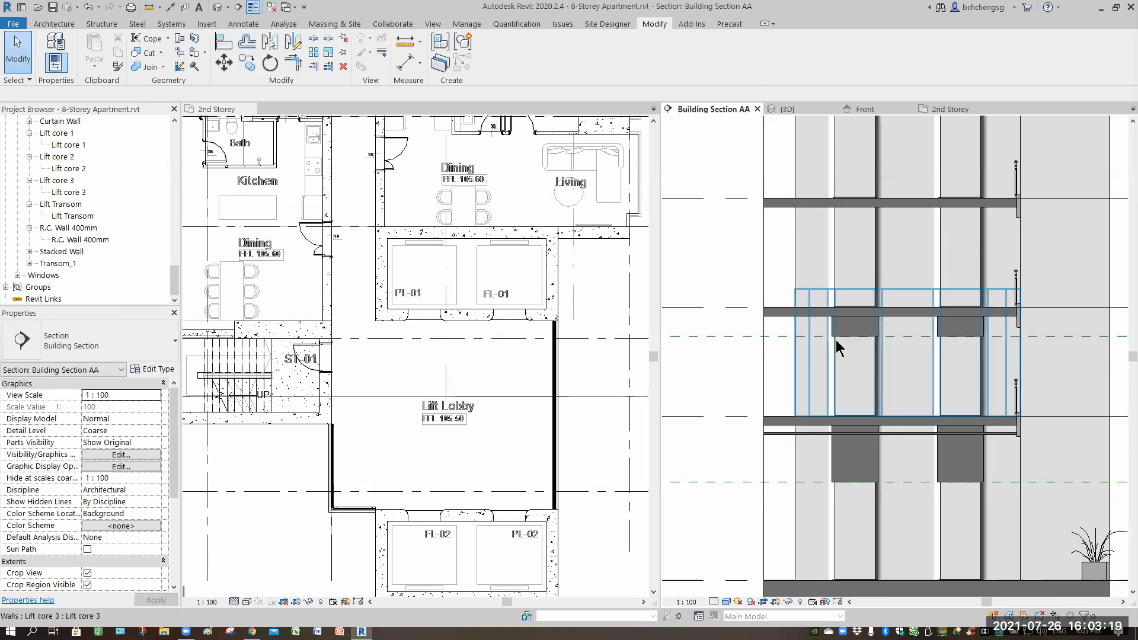
{"action": "scroll", "coordinate": [840, 346], "scroll_direction": "up", "scroll_amount": 3}
{"action": "scroll", "coordinate": [836, 346], "scroll_direction": "up", "scroll_amount": 4}
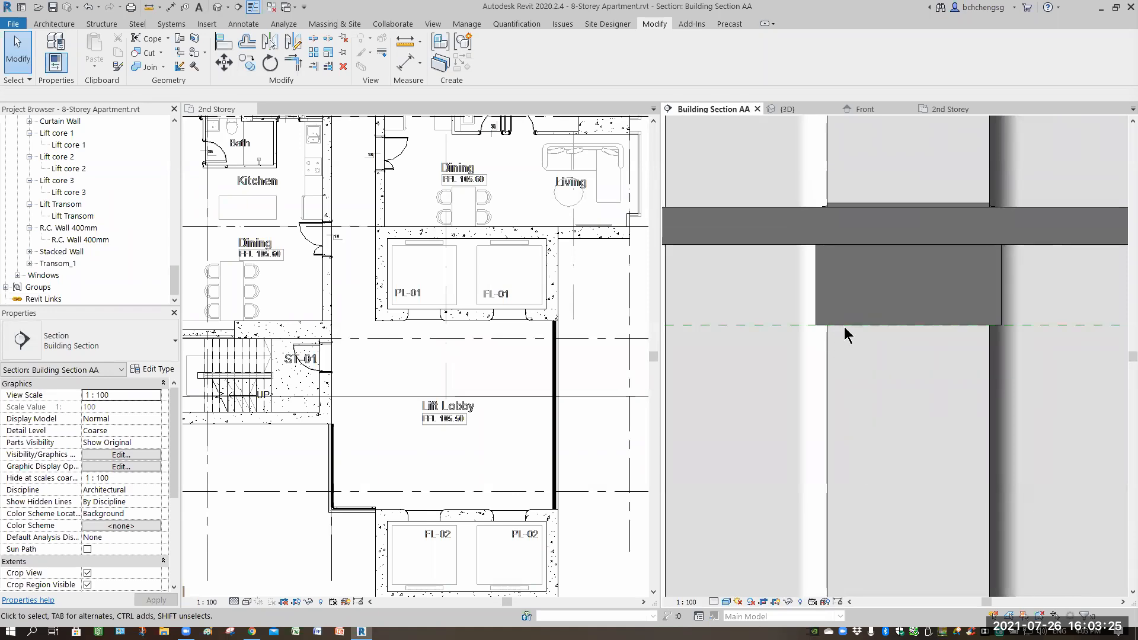
{"action": "scroll", "coordinate": [844, 326], "scroll_direction": "down", "scroll_amount": 2}
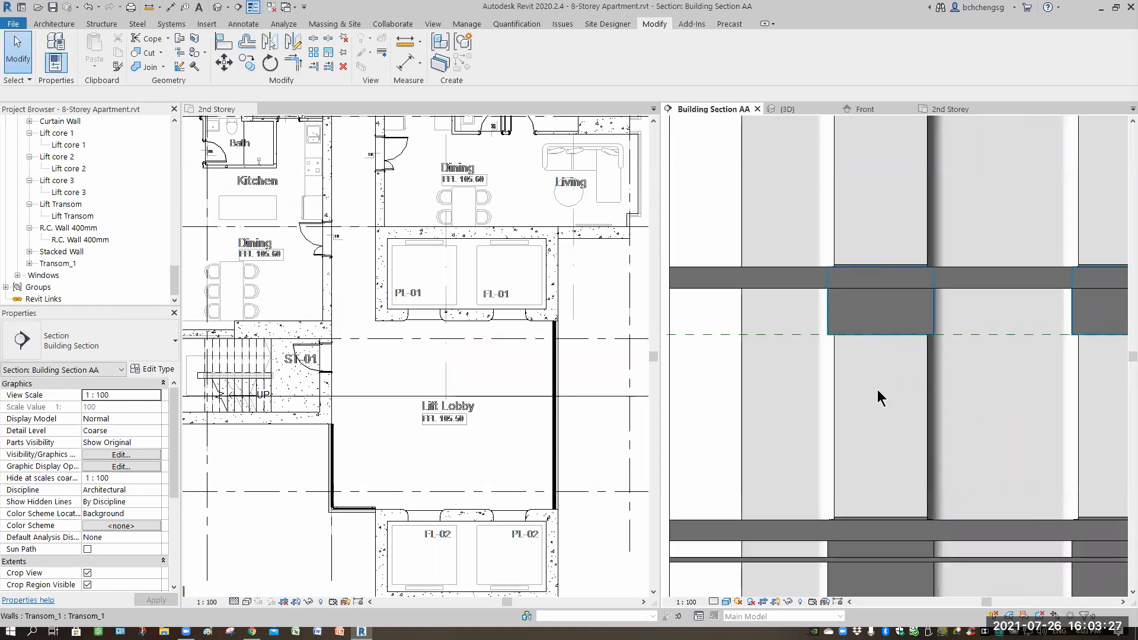
{"action": "left_click", "coordinate": [877, 314]}
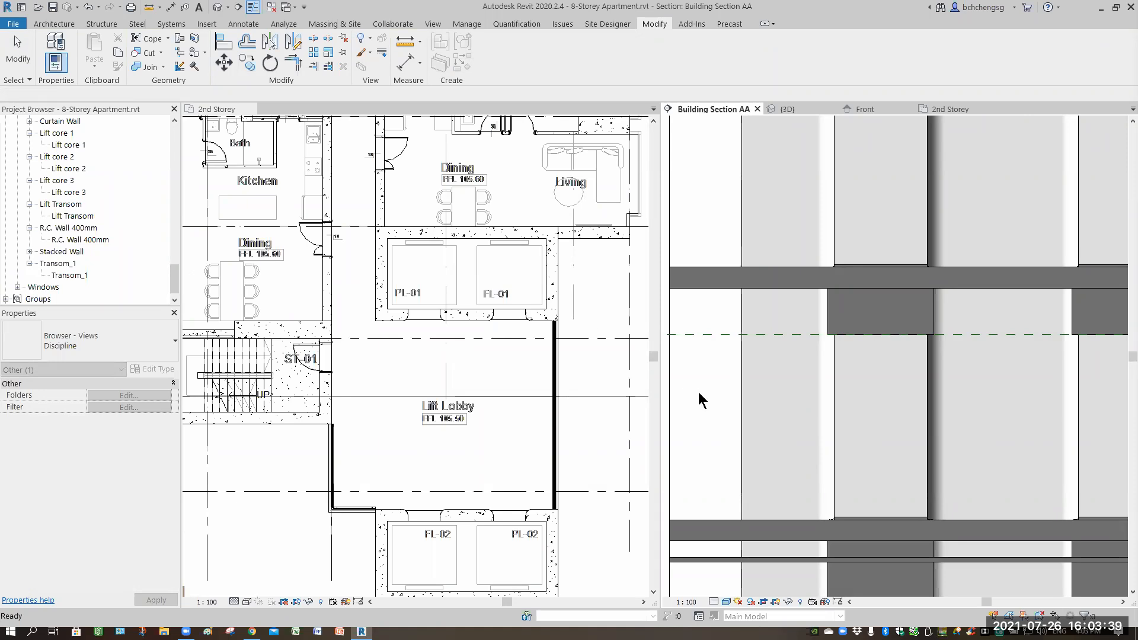
Copy the lift lobby transom and paste it aligned to the 3rd through 7th Storey levels.
{"action": "left_click", "coordinate": [877, 312]}
{"action": "scroll", "coordinate": [889, 457], "scroll_direction": "down", "scroll_amount": 5}
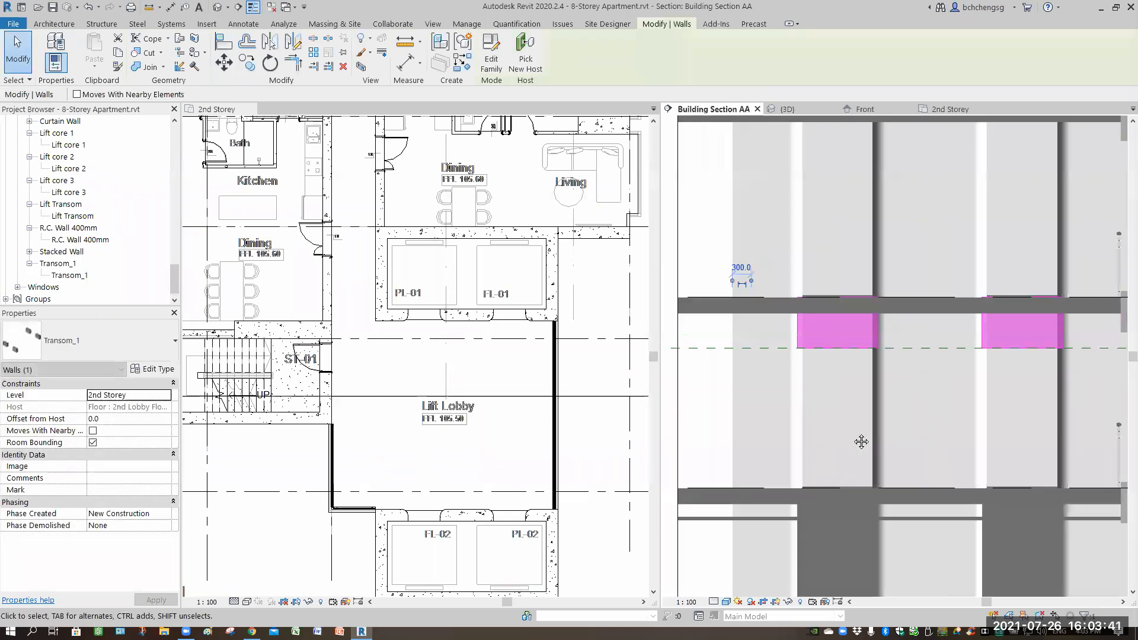
{"action": "middle_click_drag", "start_coordinate": [877, 447], "coordinate": [964, 484]}
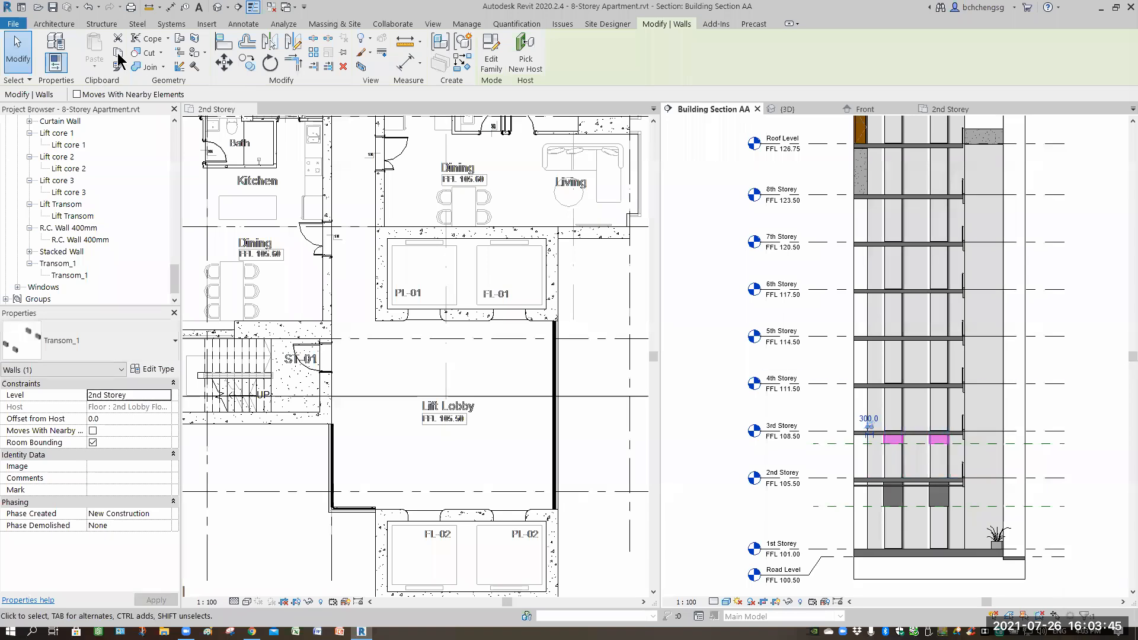
{"action": "left_click", "coordinate": [118, 54]}
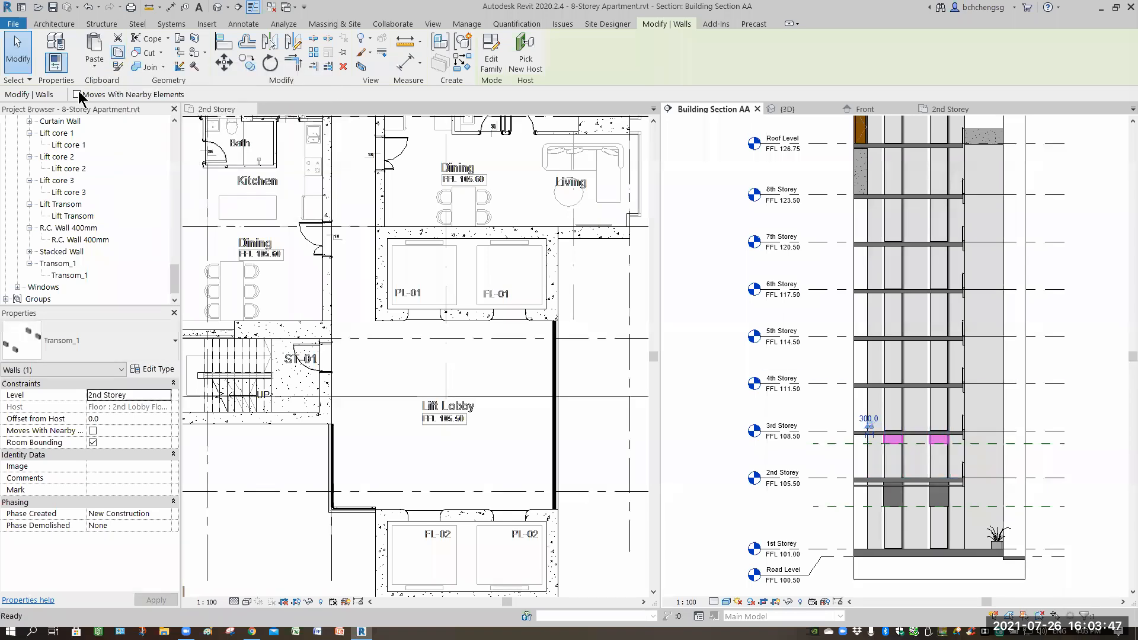
{"action": "left_click", "coordinate": [94, 63]}
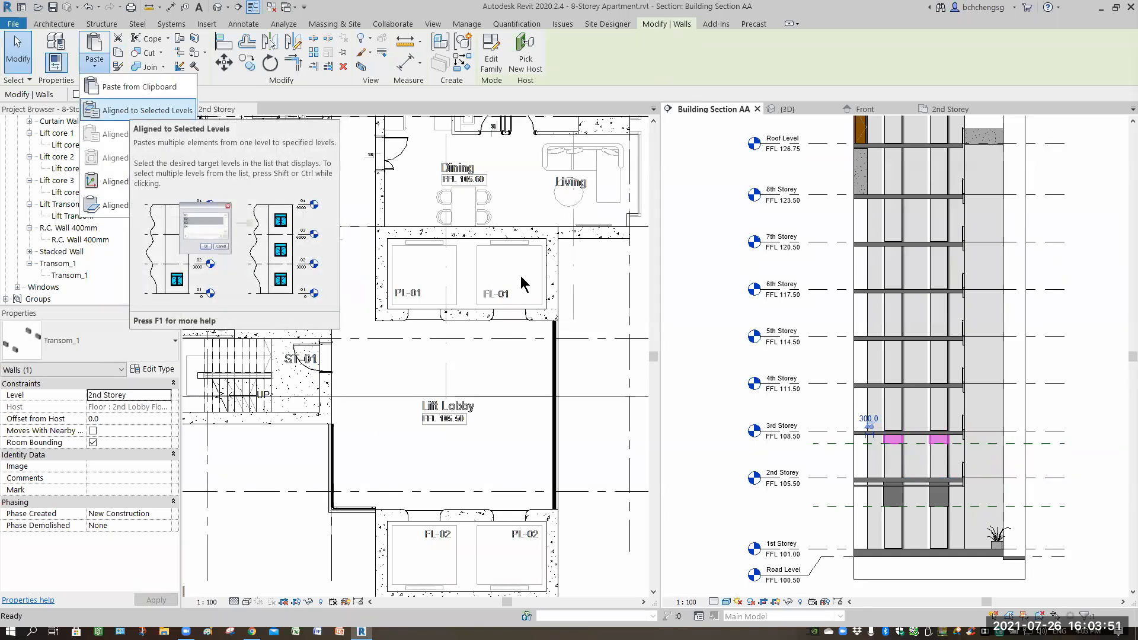
{"action": "left_click", "coordinate": [131, 111]}
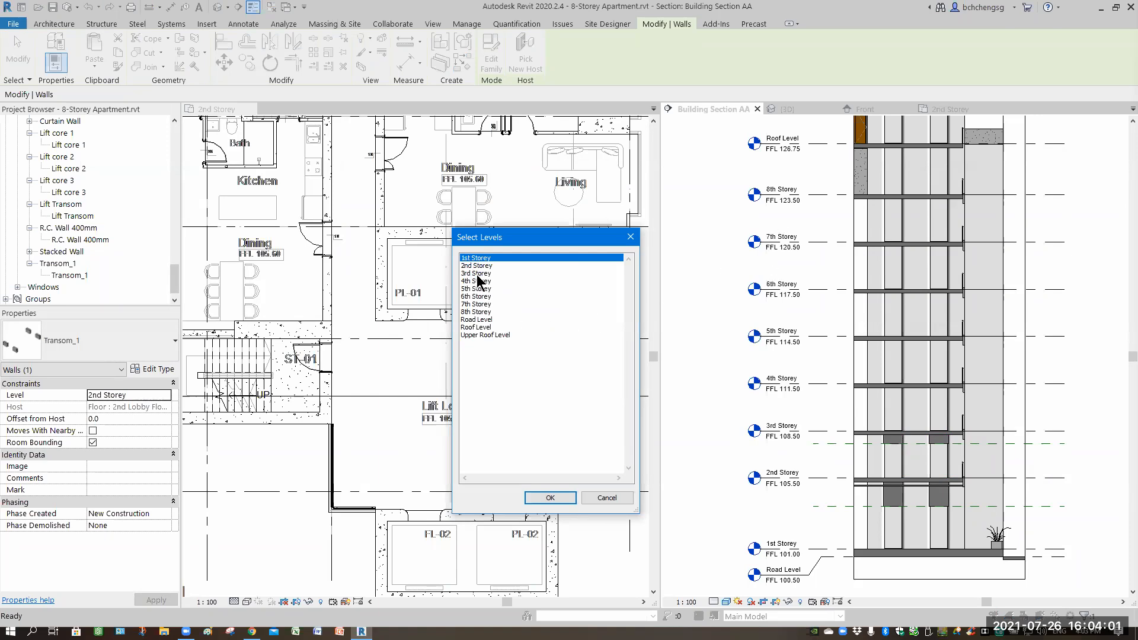
{"action": "left_click", "coordinate": [477, 274]}
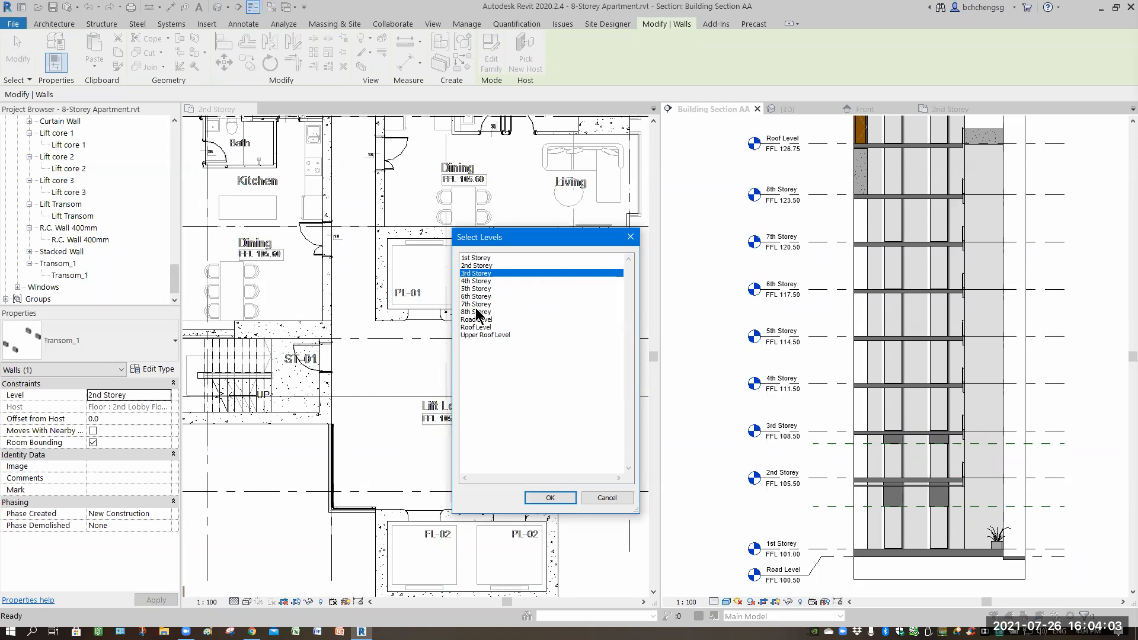
{"action": "key", "text": "shift+Down"}
{"action": "key", "text": "shift+Down"}
{"action": "key", "text": "shift+Down"}
{"action": "key", "text": "shift+Down"}
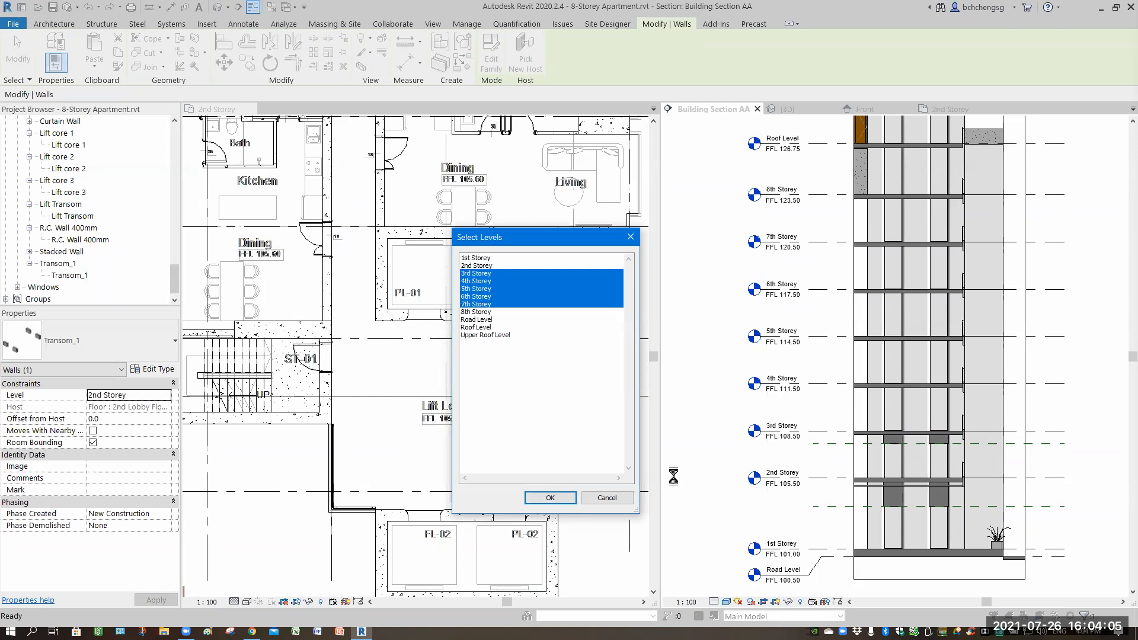
{"action": "key", "text": "Return"}
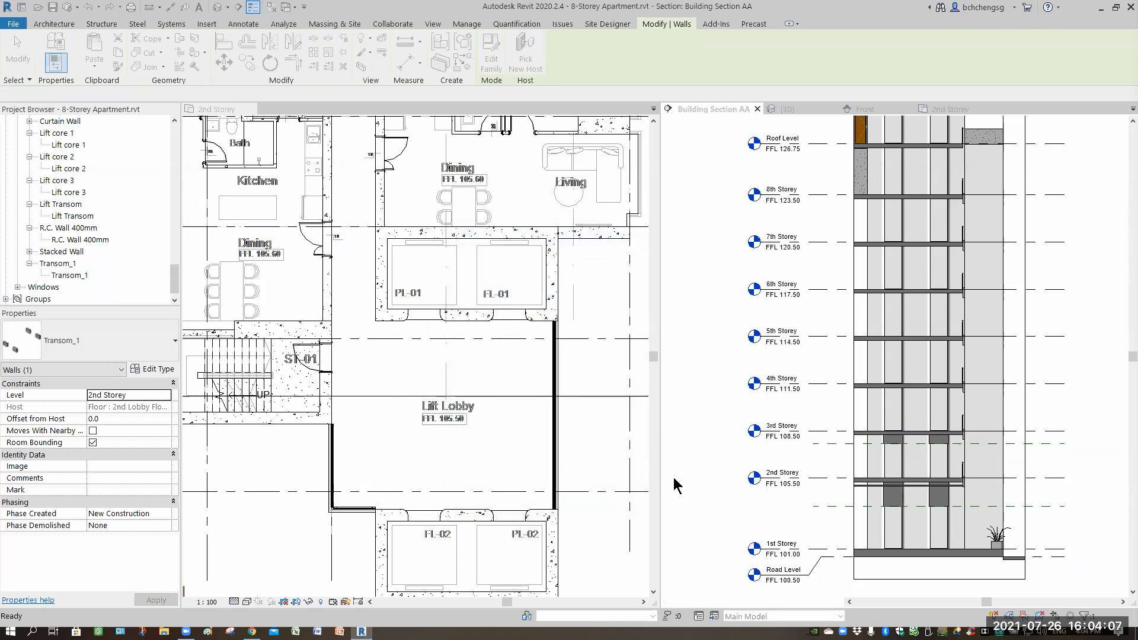